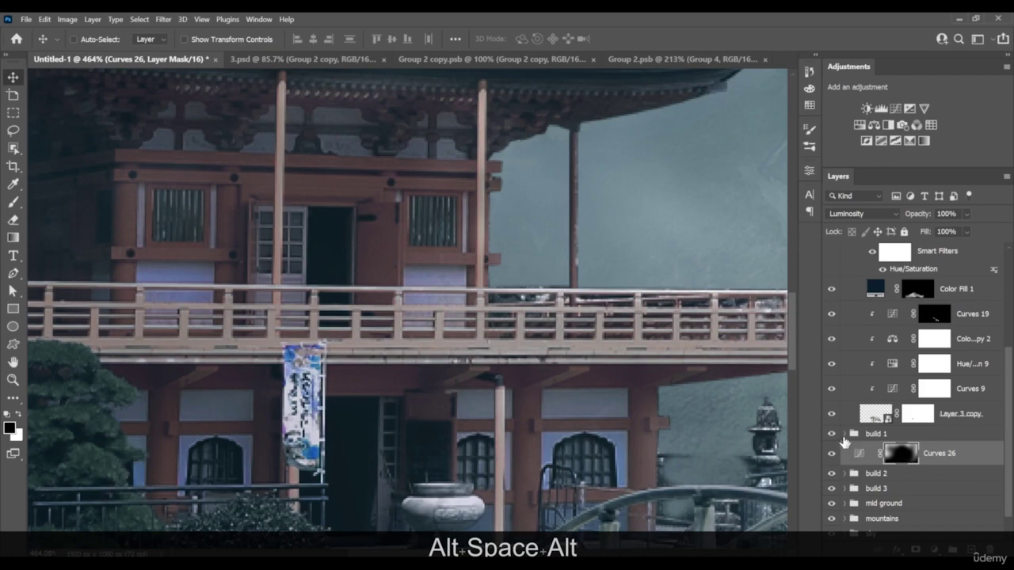
# Copy the upper floor's barred window beside the open door leaf from Group 1 in build 1 onto a new layer clipped to Group 1
pyautogui.moveTo(319, 335); pyautogui.dragTo(340, 293)
pyautogui.scroll(4, 331, 214)
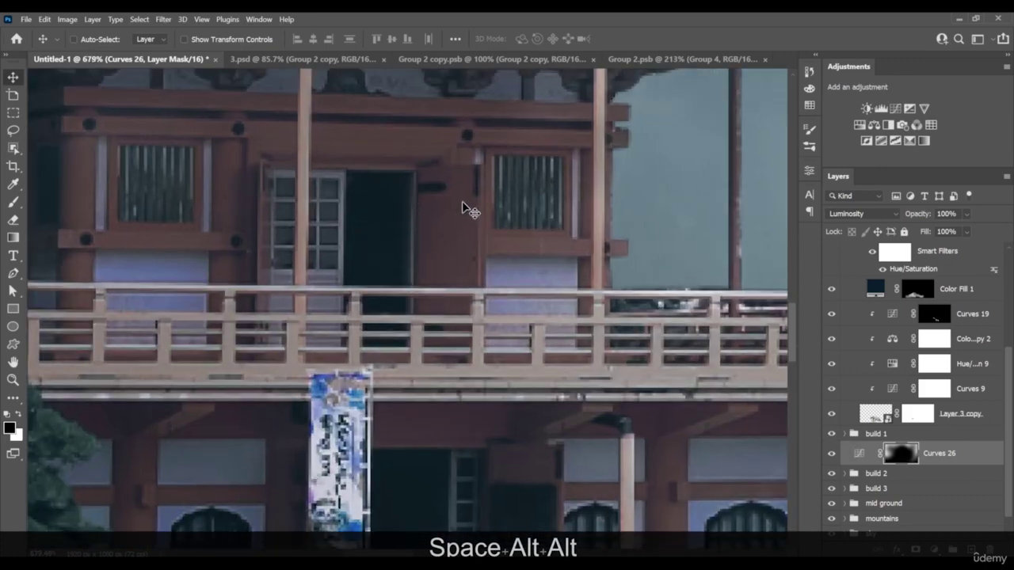
pyautogui.click(12, 112)
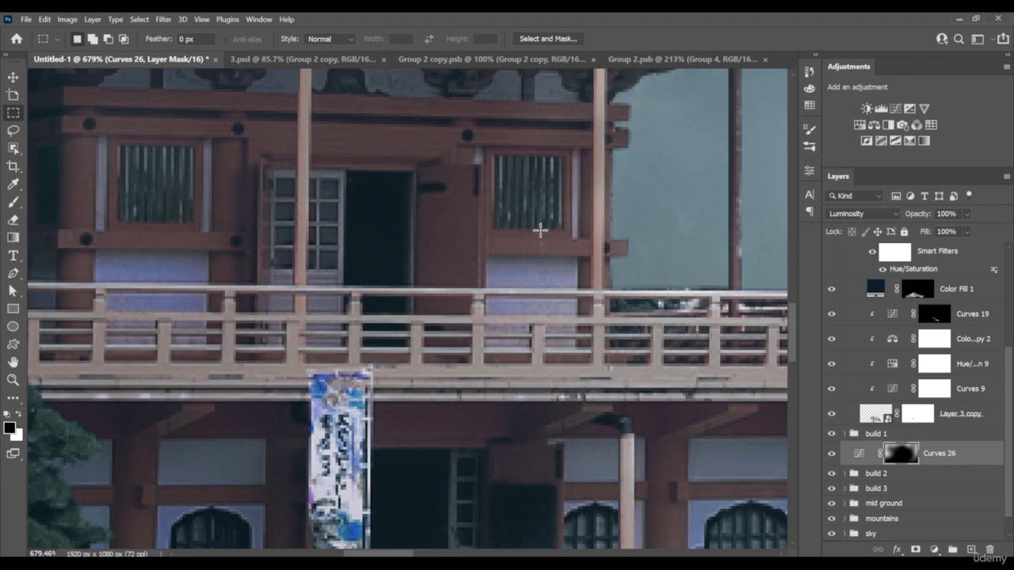
pyautogui.moveTo(563, 230); pyautogui.dragTo(493, 158)
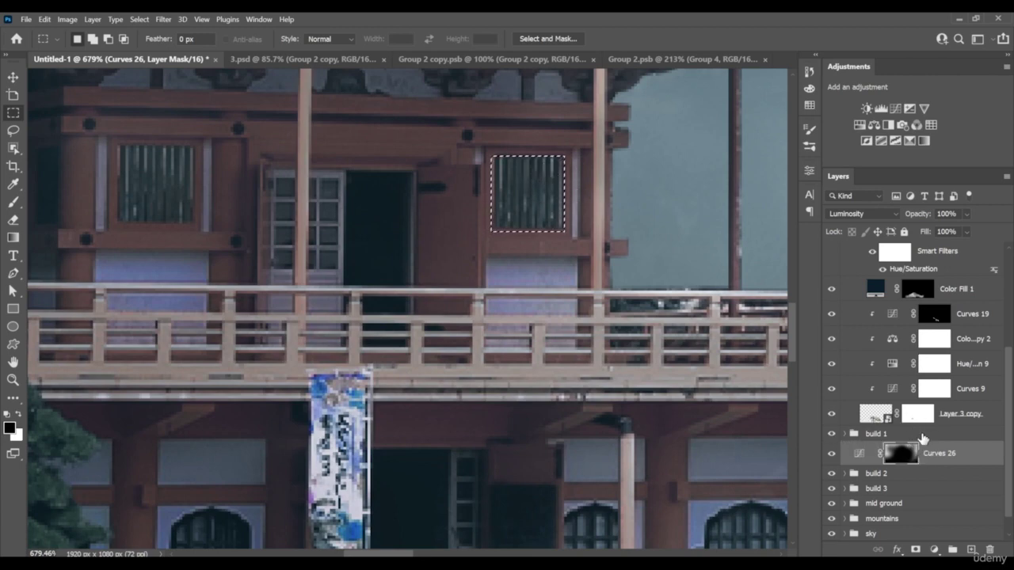
pyautogui.scroll(1, 848, 460)
pyautogui.click(845, 460)
pyautogui.scroll(-3, 933, 491)
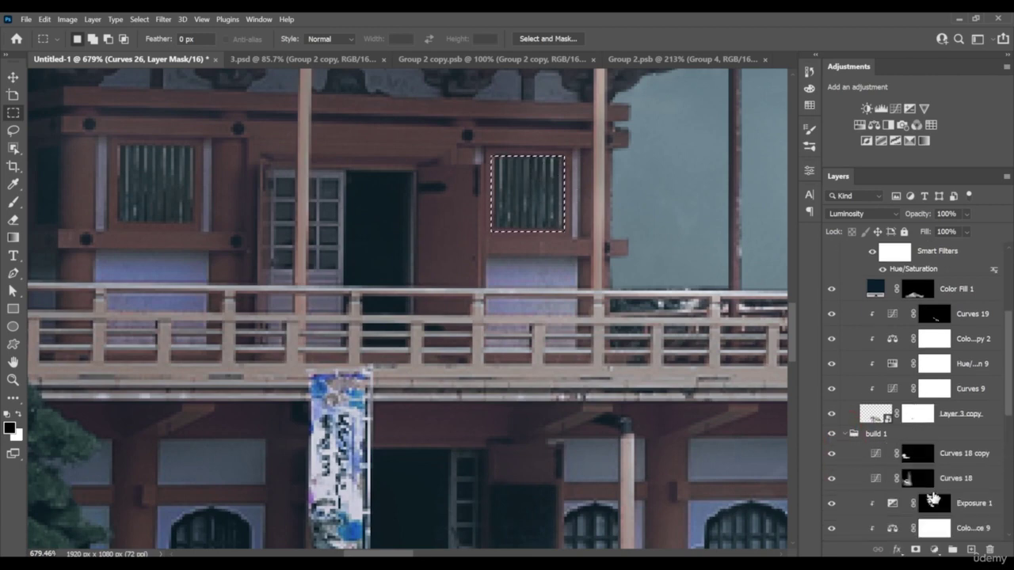
pyautogui.scroll(-1, 934, 498)
pyautogui.click(957, 456)
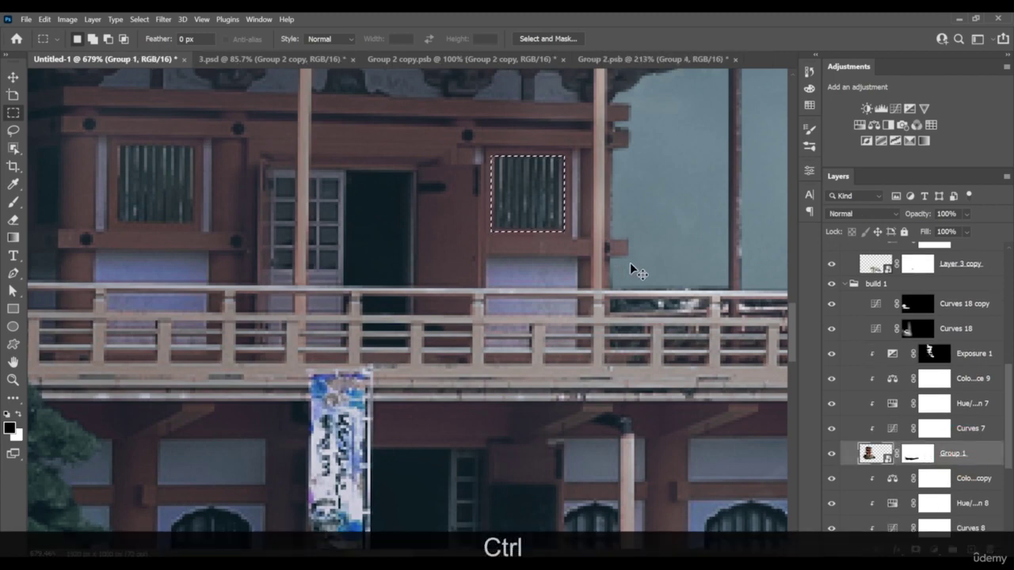
pyautogui.hotkey('ctrl', 'j')
pyautogui.keyDown('alt'); pyautogui.click(937, 466); pyautogui.keyUp('alt')
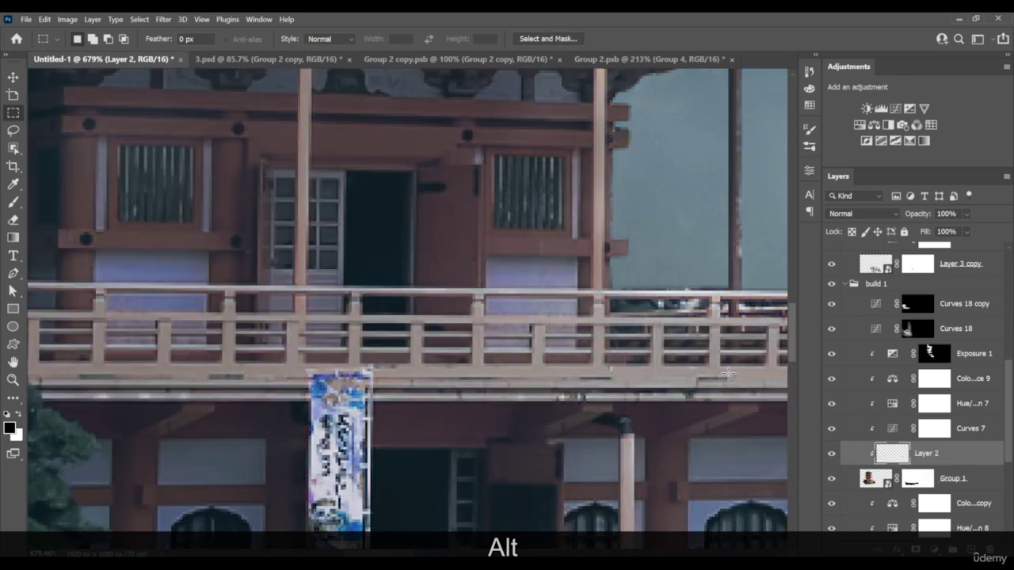
# Move the window copy over the open upper-floor doorway and stretch its height to about 232% to fill the opening
pyautogui.press('v')
pyautogui.moveTo(572, 214); pyautogui.dragTo(410, 210)
pyautogui.hotkey('ctrl', 't')
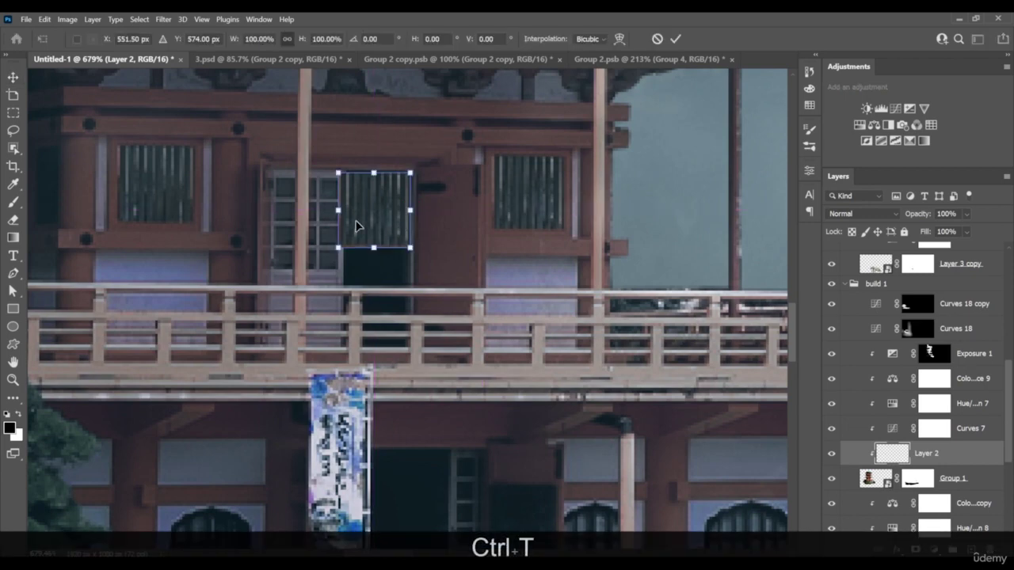
pyautogui.press('shift')
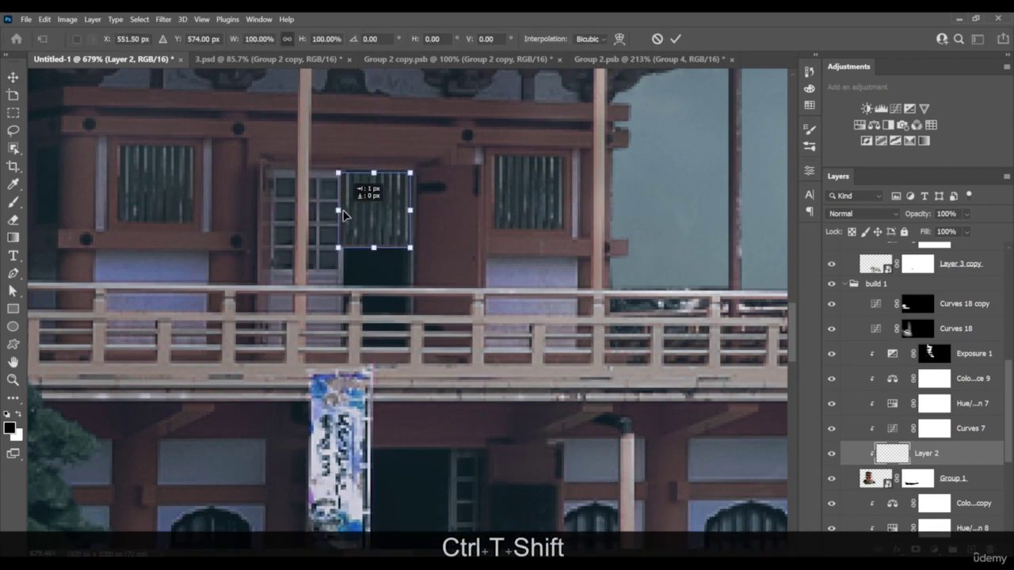
pyautogui.moveTo(339, 211); pyautogui.dragTo(344, 209)
pyautogui.moveTo(380, 252); pyautogui.dragTo(384, 354)
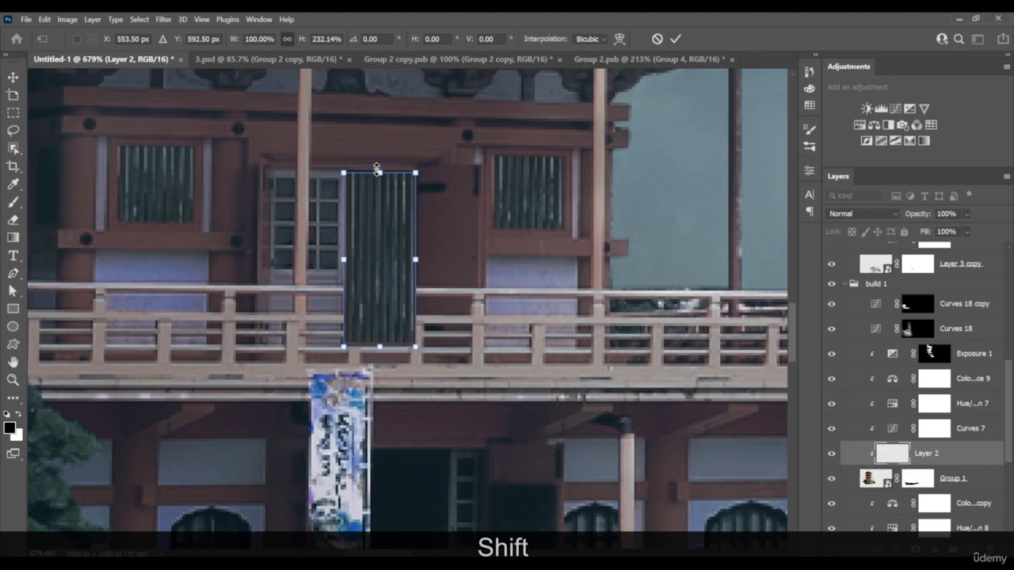
pyautogui.hotkey('shift', 'Return')
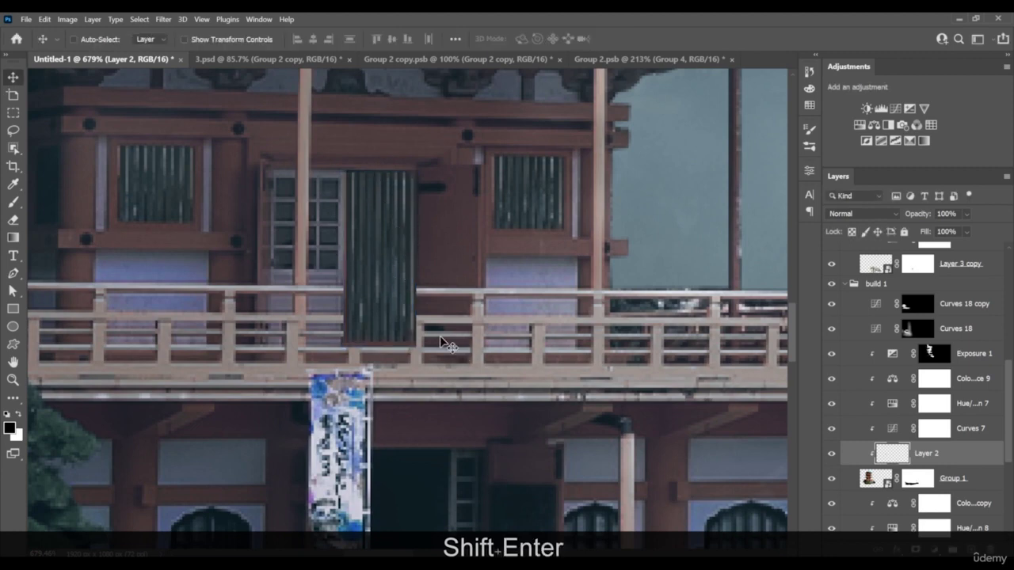
# Try erasing the parts of the window copy that cover the balcony railing with a 13 px Hard Round eraser
pyautogui.press('e')
pyautogui.rightClick(426, 320)
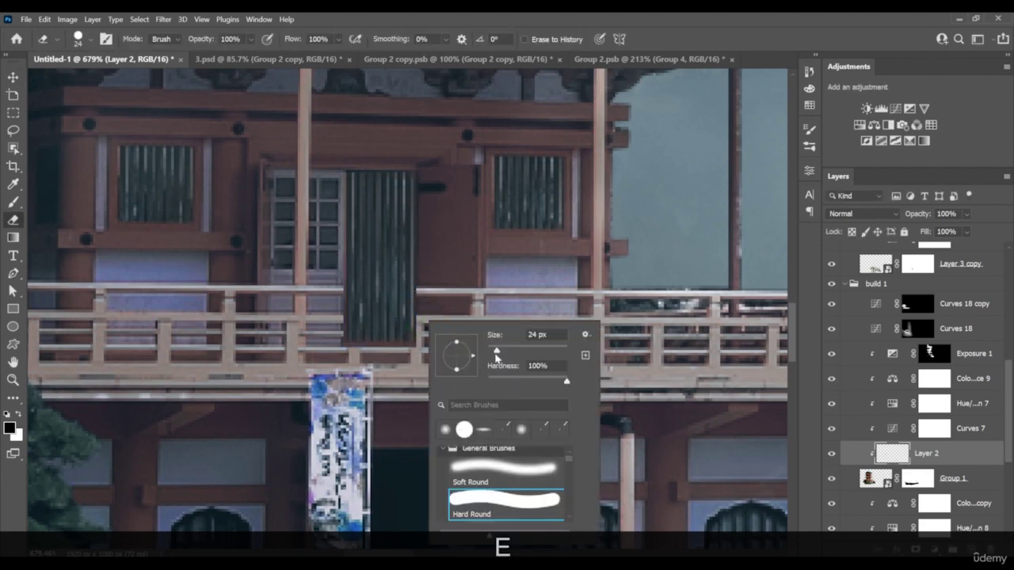
pyautogui.moveTo(511, 351); pyautogui.dragTo(535, 353)
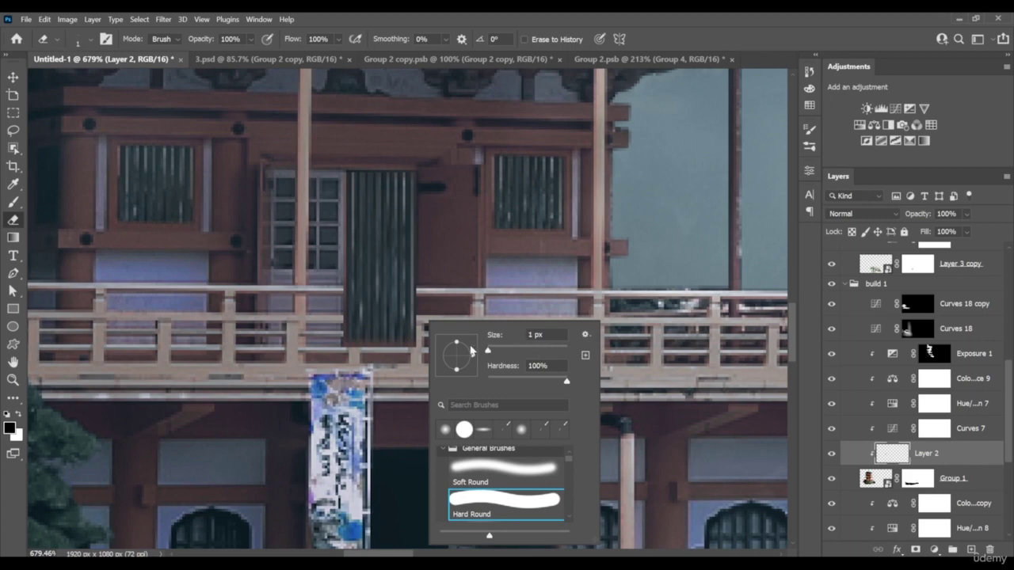
pyautogui.write('3')
pyautogui.press('Return')
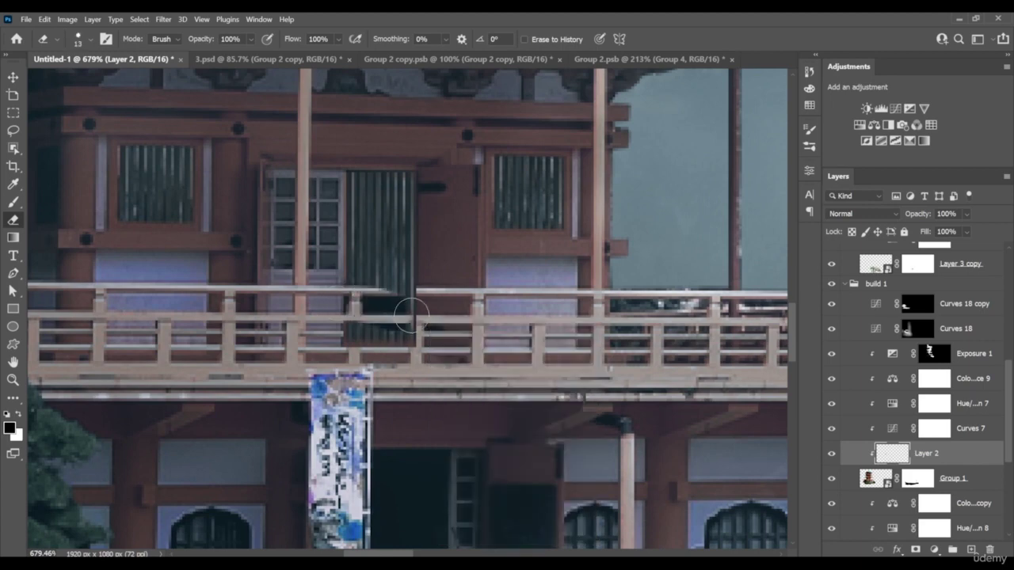
pyautogui.moveTo(420, 306)
pyautogui.mouseDown()
pyautogui.moveTo(386, 302)
pyautogui.moveTo(376, 331)
pyautogui.moveTo(383, 337)
pyautogui.mouseUp()
pyautogui.press('x')
pyautogui.press('[')
pyautogui.press('[')
pyautogui.press('[')
pyautogui.press('[')
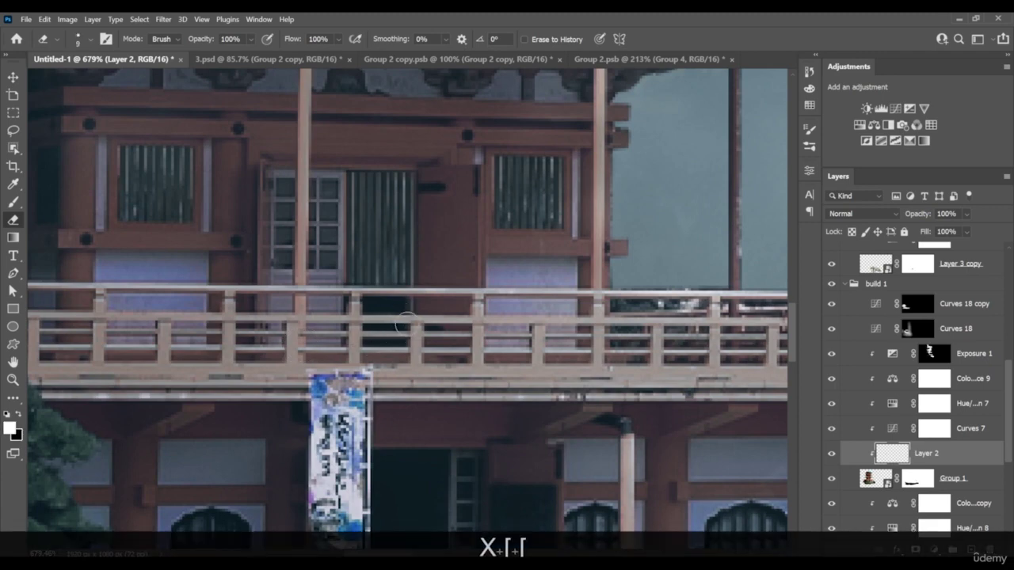
# Undo the last eraser strokes on the window copy
pyautogui.hotkey('ctrl', 'z')
pyautogui.hotkey('ctrl', 'z')
pyautogui.hotkey('ctrl', 'z')
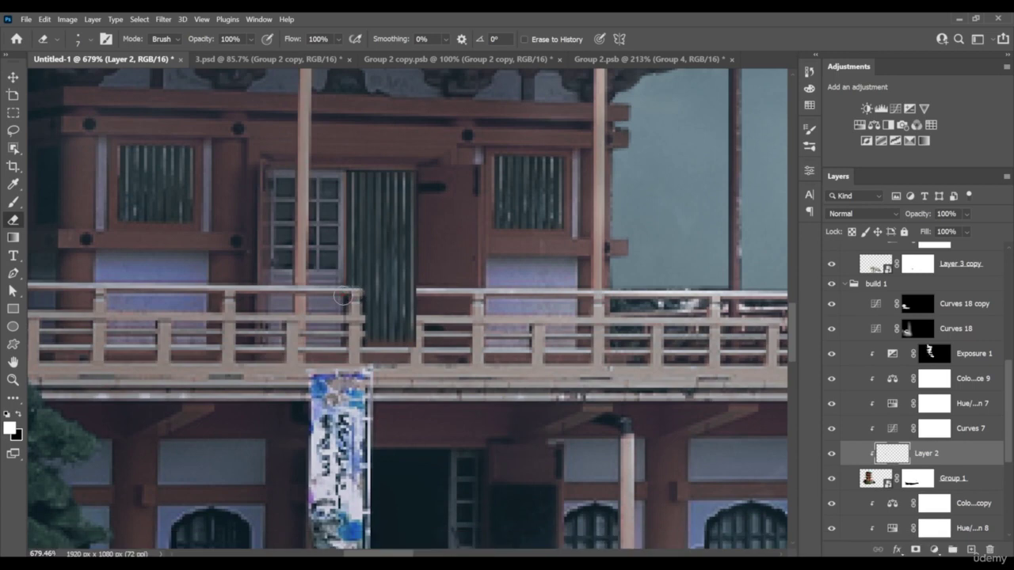
# Erase the window copy along the balcony rails and posts with a 3 px eraser to uncover the railing
pyautogui.press('[')
pyautogui.press('[')
pyautogui.press('[')
pyautogui.press('[')
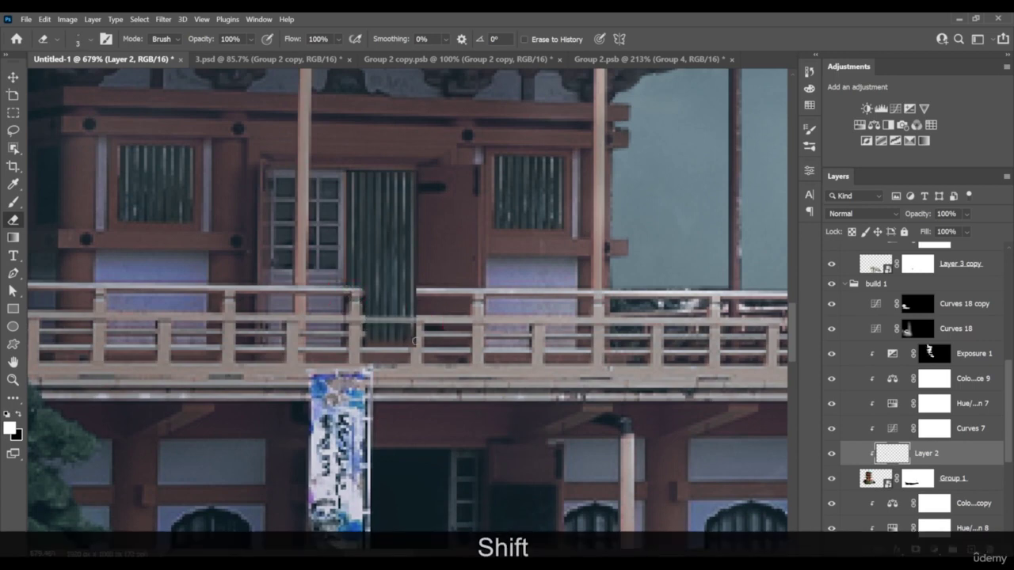
pyautogui.keyDown('shift'); pyautogui.click(416, 293); pyautogui.keyUp('shift')
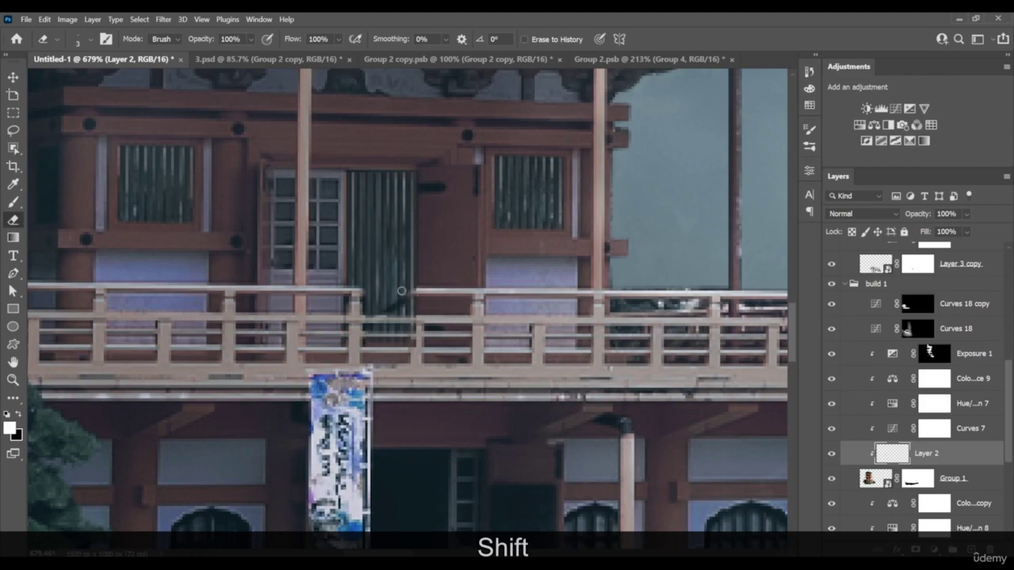
pyautogui.hotkey('ctrl', 'shift', 'z')
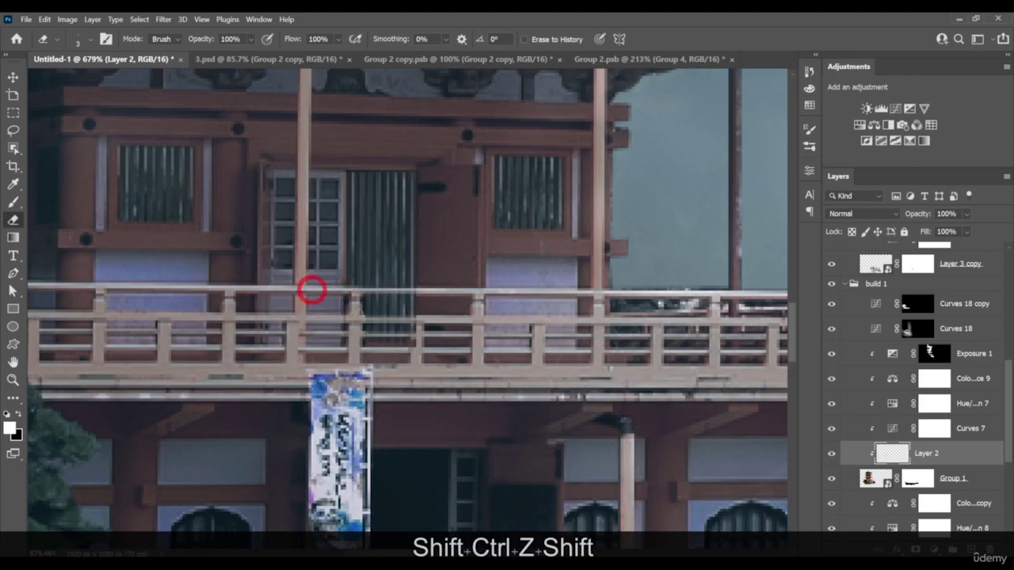
# Try moving the stretched window piece down to the ground-floor doorway, and undo the move
pyautogui.scroll(-5, 311, 290)
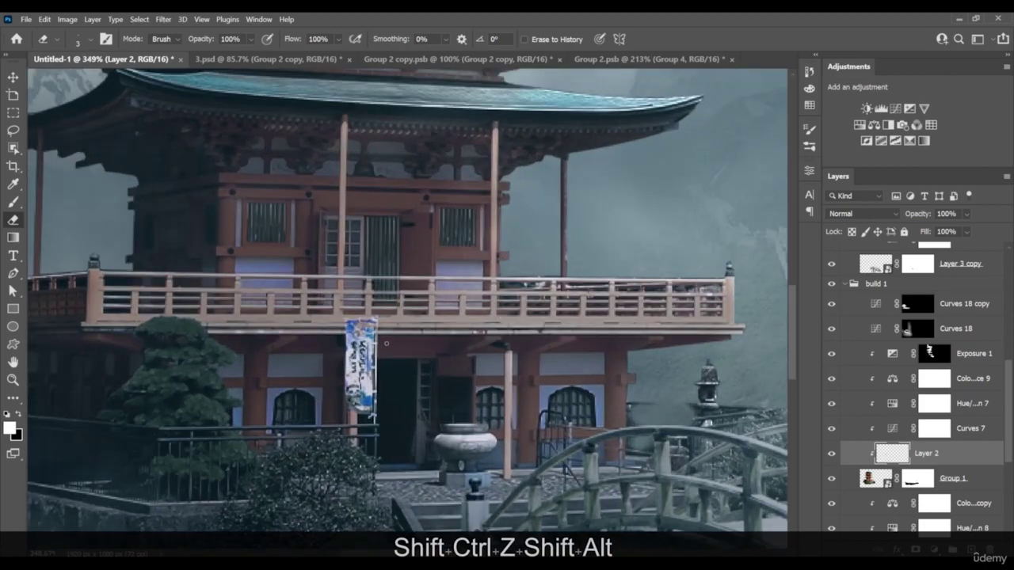
pyautogui.press('v')
pyautogui.moveTo(385, 256); pyautogui.dragTo(421, 407)
pyautogui.hotkey('ctrl', 'z')
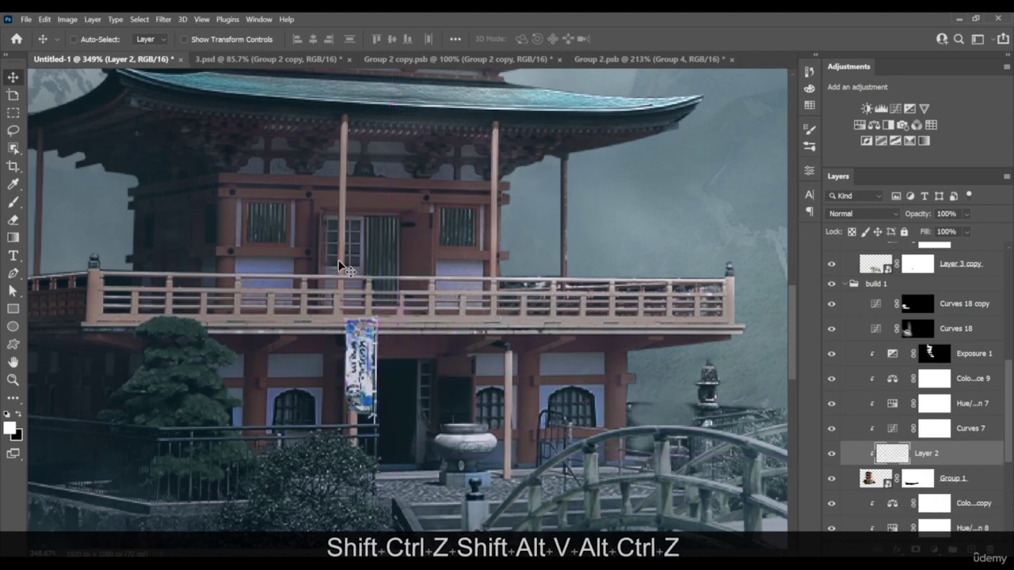
# Copy the other upper-floor barred window, on the far side of the doorway, from Group 1 onto a new layer clipped to Group 1
pyautogui.press('m')
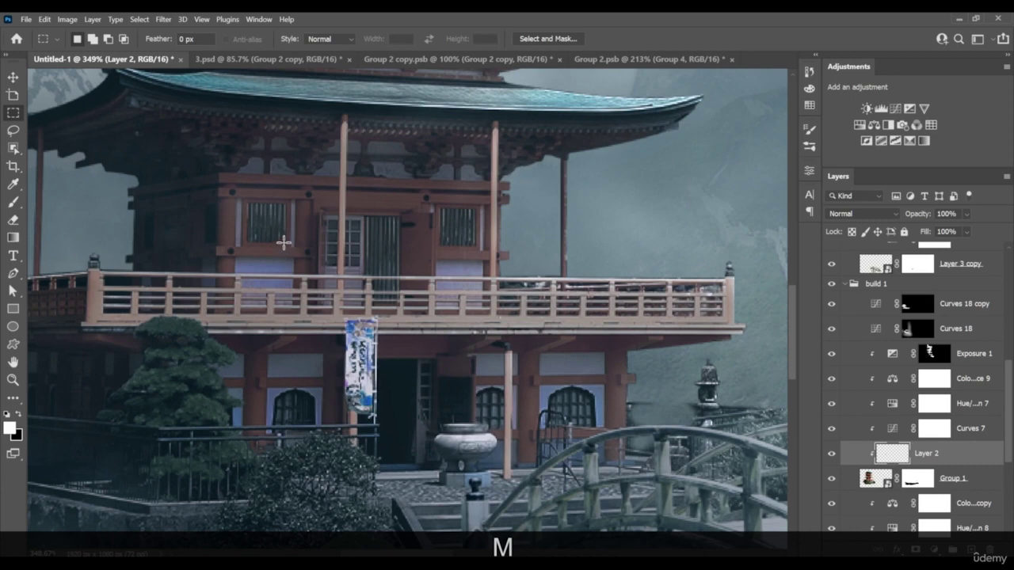
pyautogui.moveTo(284, 242); pyautogui.dragTo(247, 204)
pyautogui.hotkey('ctrl', 'c')
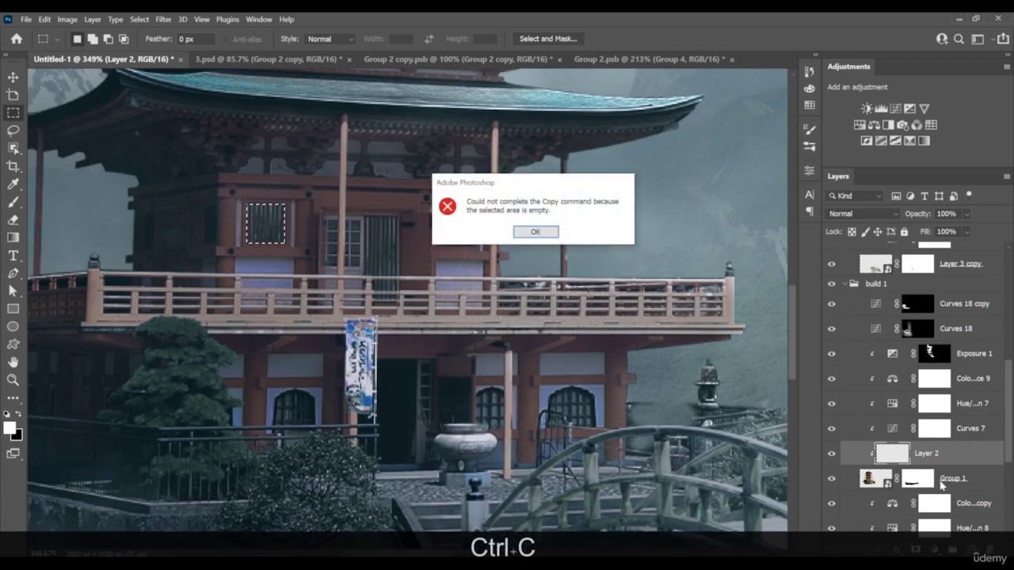
pyautogui.press('Escape')
pyautogui.click(954, 481)
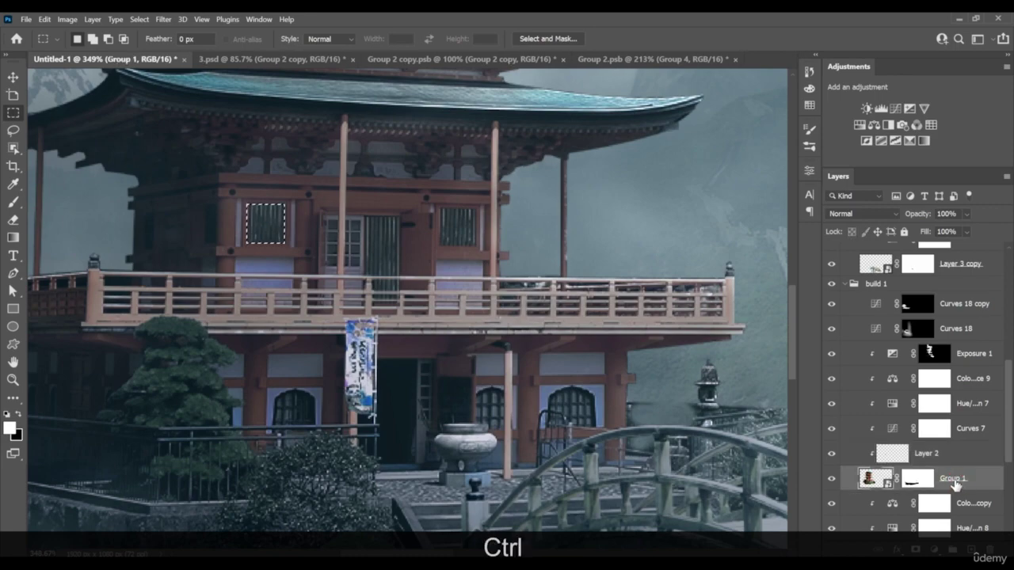
pyautogui.hotkey('ctrl', 'j')
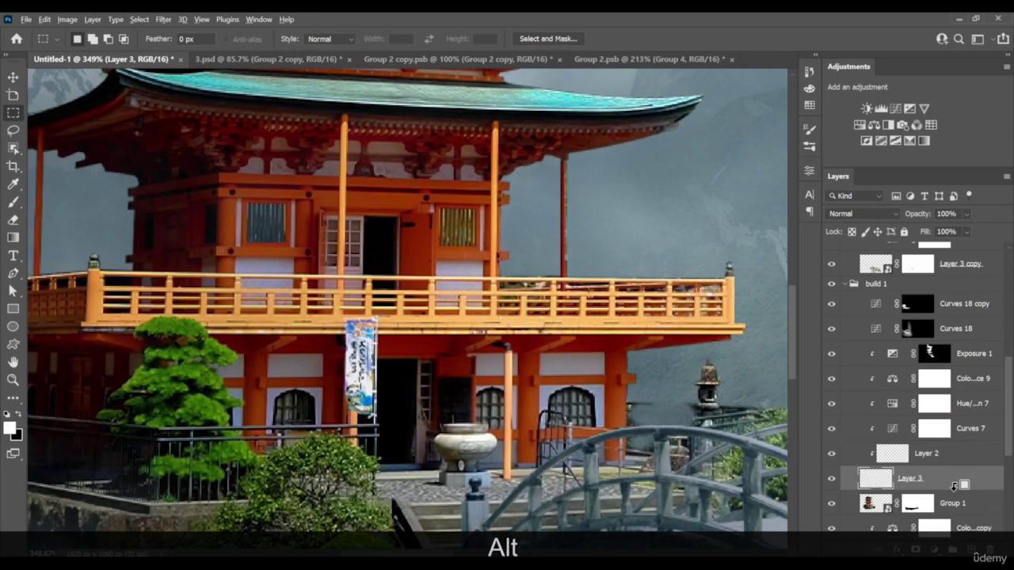
pyautogui.keyDown('alt'); pyautogui.click(955, 485); pyautogui.keyUp('alt')
# Move the second window copy onto the open ground-floor doorway and stretch its height to about 264%
pyautogui.press('v')
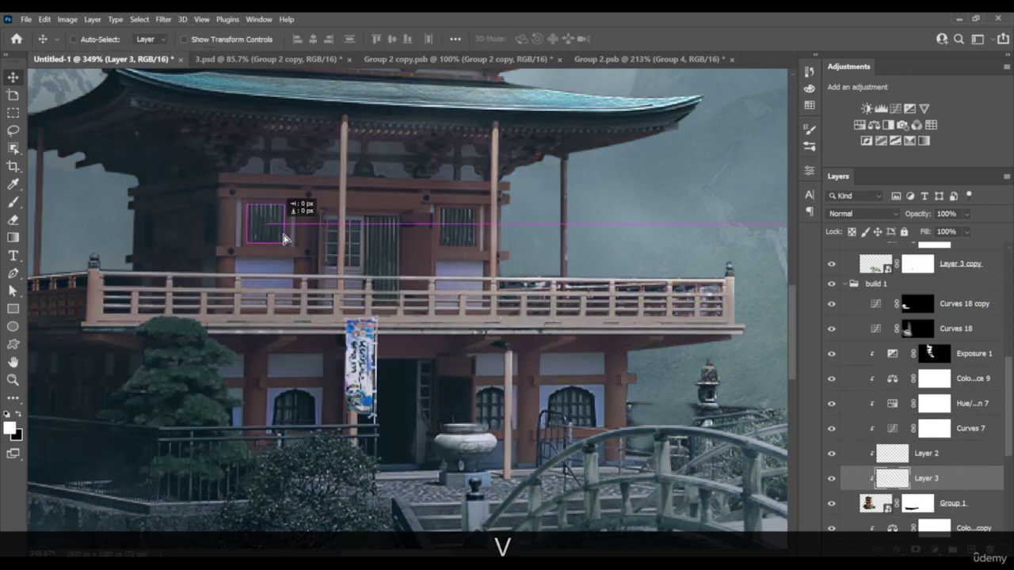
pyautogui.moveTo(283, 235); pyautogui.dragTo(390, 461)
pyautogui.scroll(5, 405, 399)
pyautogui.hotkey('ctrl', 't')
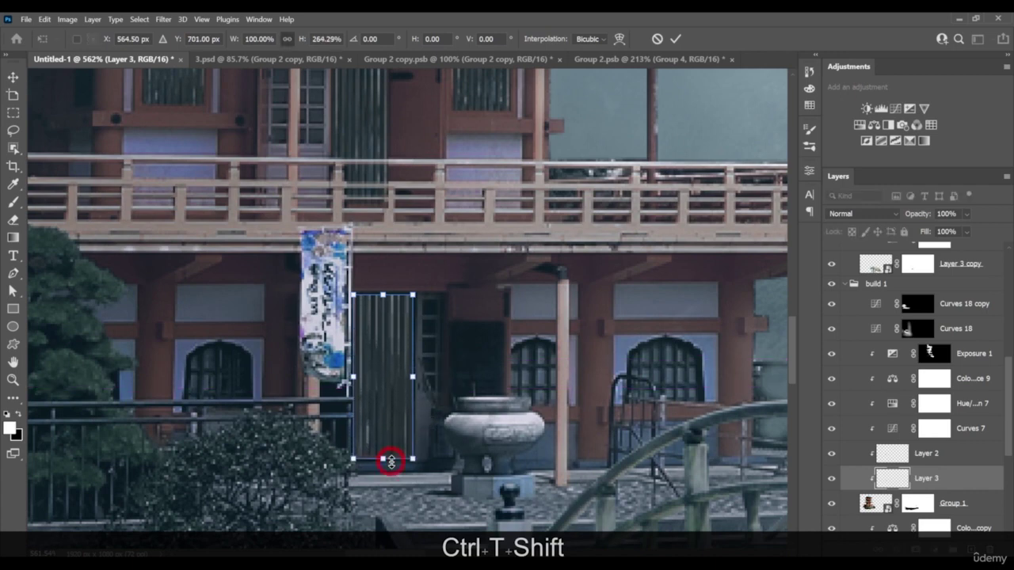
pyautogui.press('Return')
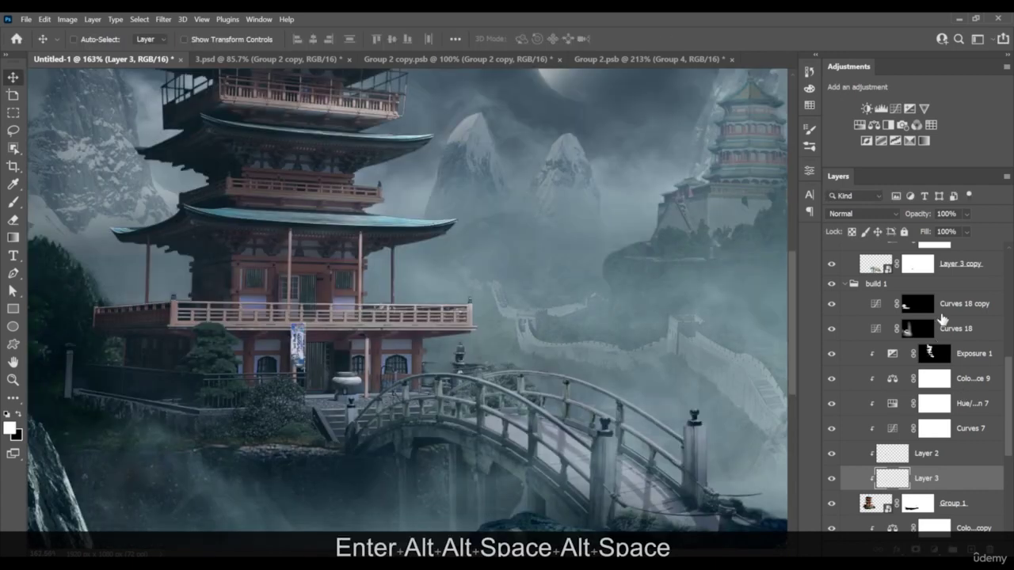
# Add a Hue/Saturation adjustment layer above Exposure 1 in build 1 and clip it to the pagoda layers below
pyautogui.click(960, 354)
pyautogui.scroll(-2, 479, 318)
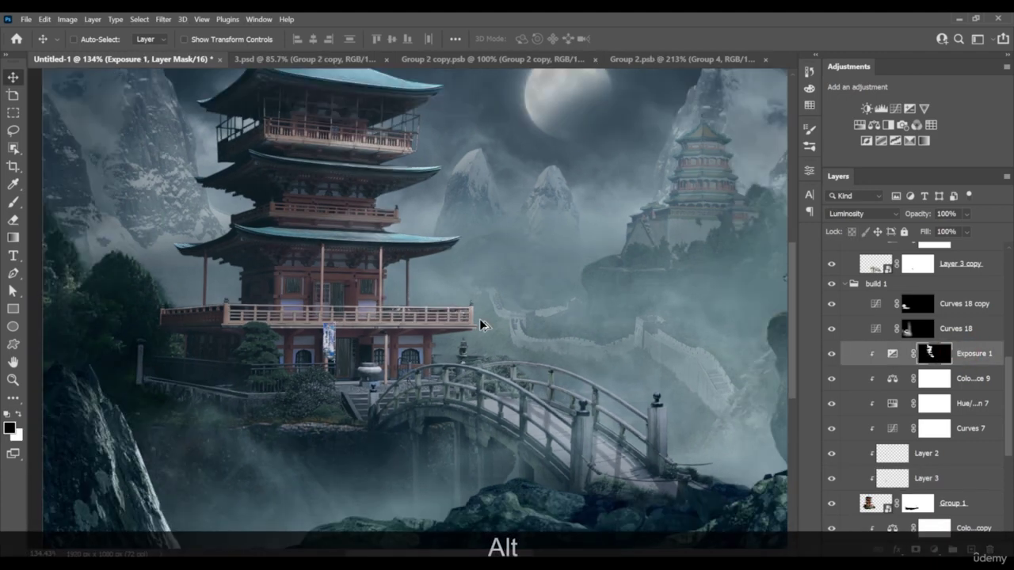
pyautogui.moveTo(447, 245); pyautogui.dragTo(488, 313)
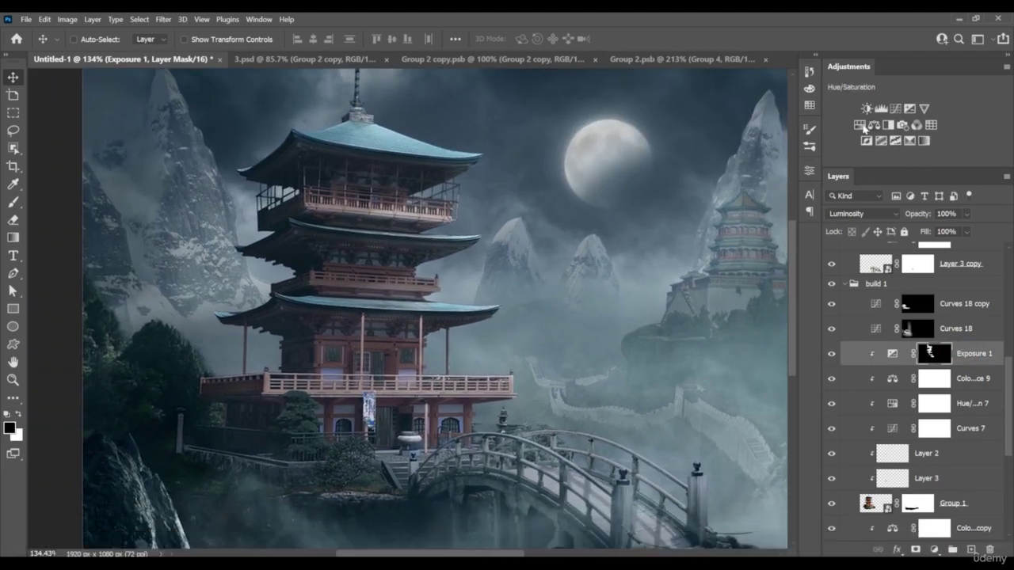
pyautogui.click(863, 126)
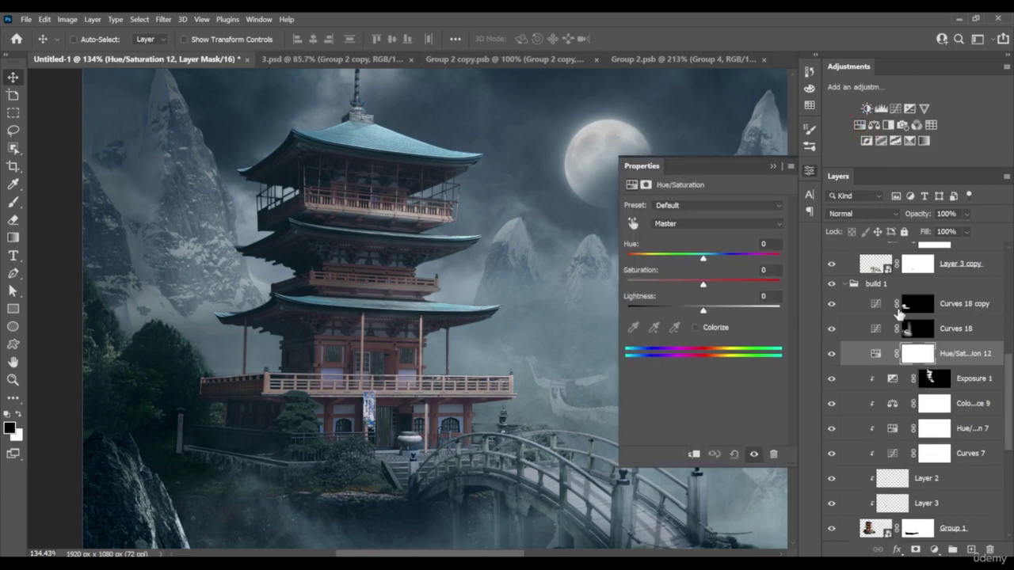
pyautogui.keyDown('alt'); pyautogui.click(942, 361); pyautogui.keyUp('alt')
# Colorize the pagoda in the new Hue/Saturation adjustment with hue 14, saturation 52 and lightness +30
pyautogui.click(697, 328)
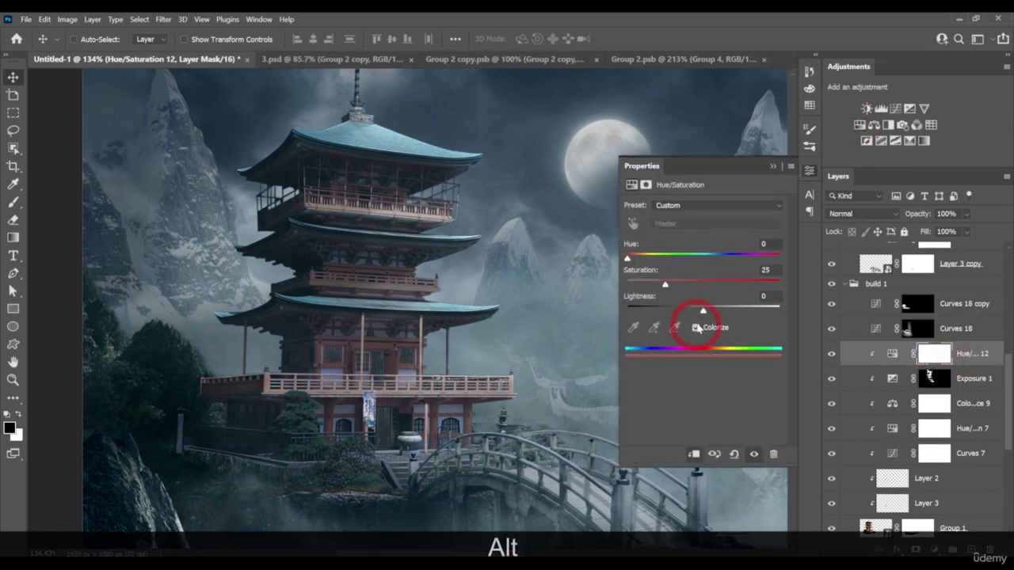
pyautogui.moveTo(631, 259); pyautogui.dragTo(634, 260)
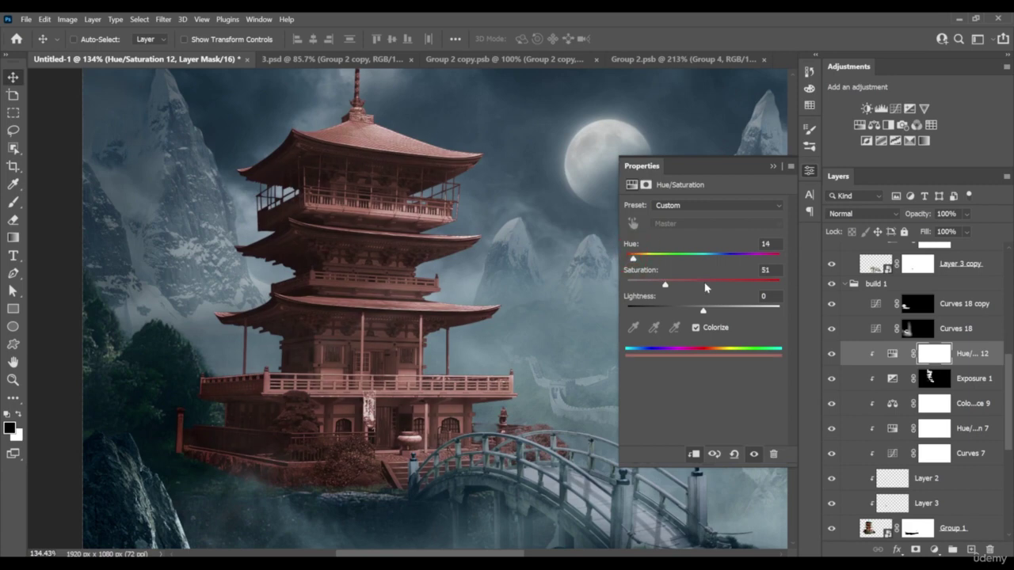
pyautogui.moveTo(707, 312); pyautogui.dragTo(732, 312)
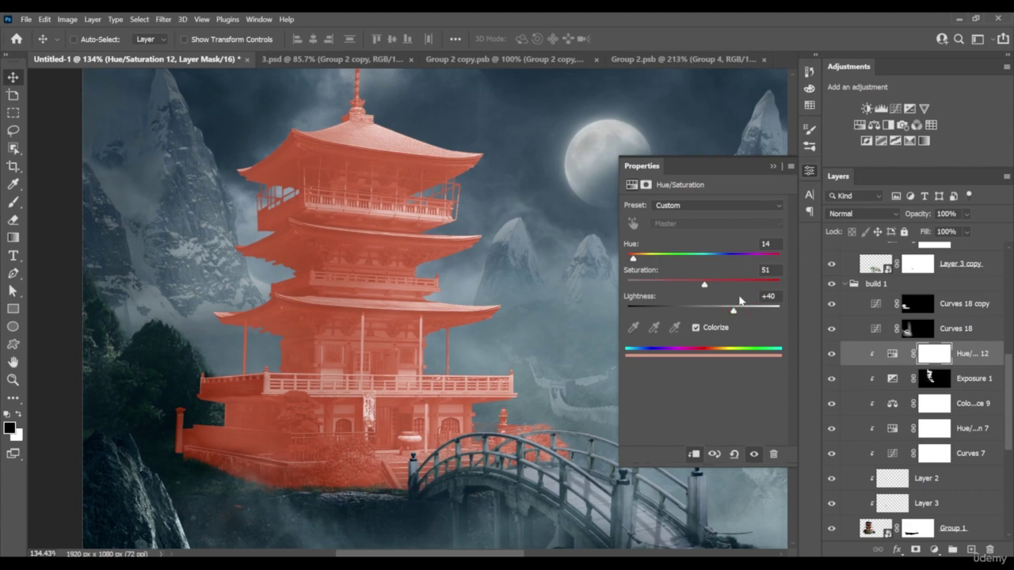
pyautogui.click(739, 312)
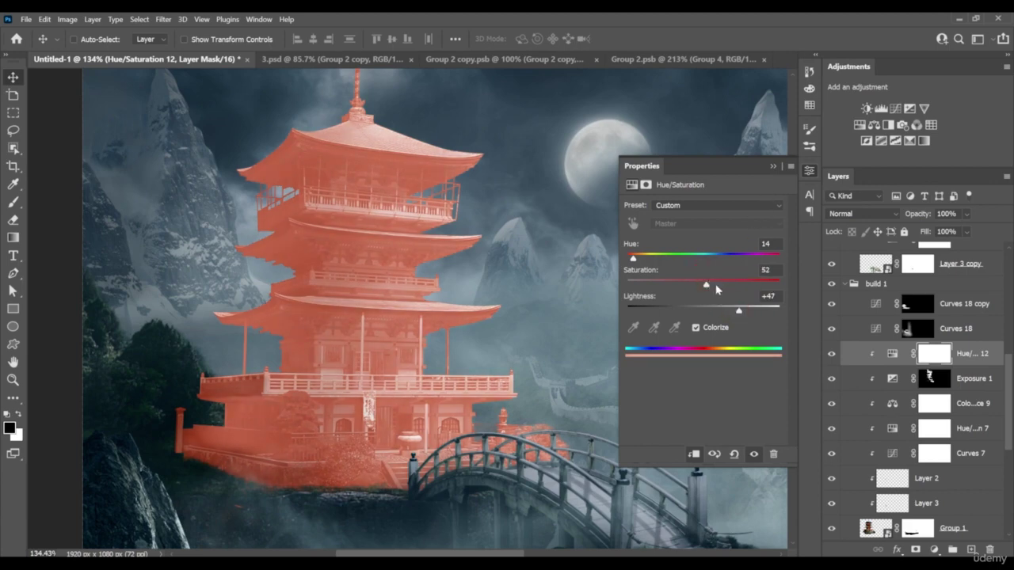
pyautogui.moveTo(736, 311); pyautogui.dragTo(724, 311)
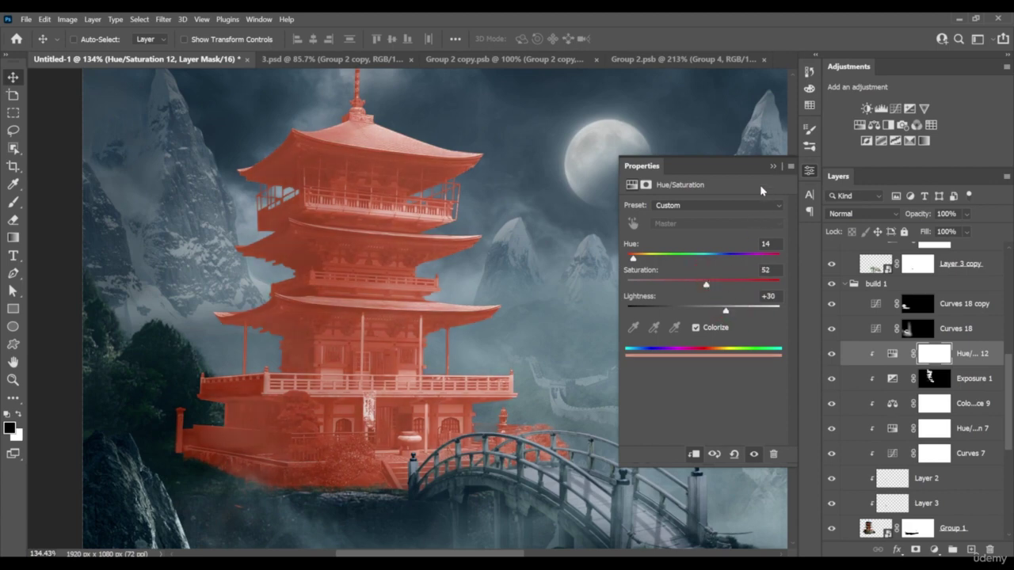
# Set the Hue/Saturation 12 adjustment's blend mode to Screen and raise its saturation to 79
pyautogui.click(772, 166)
pyautogui.click(864, 213)
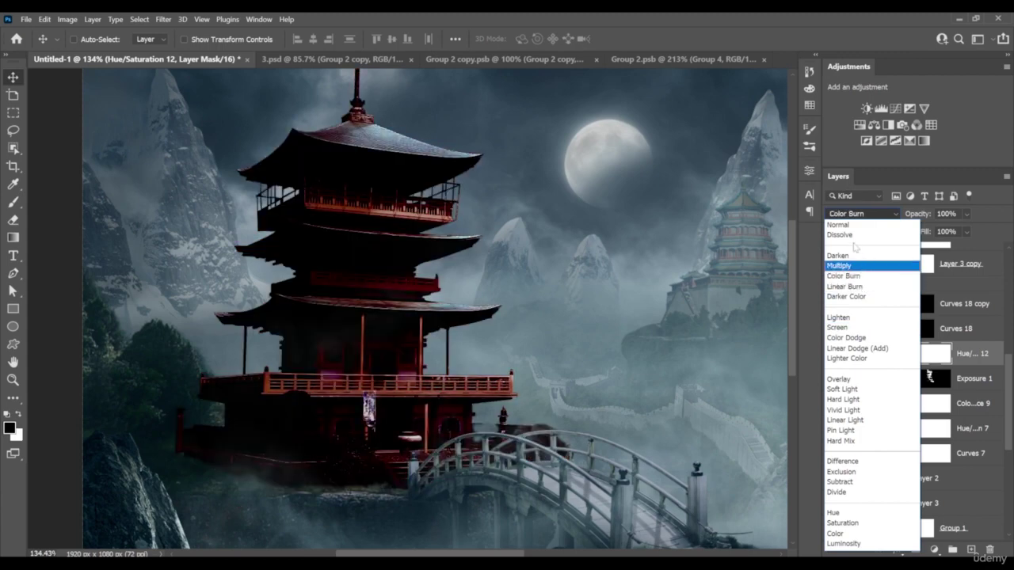
pyautogui.click(861, 327)
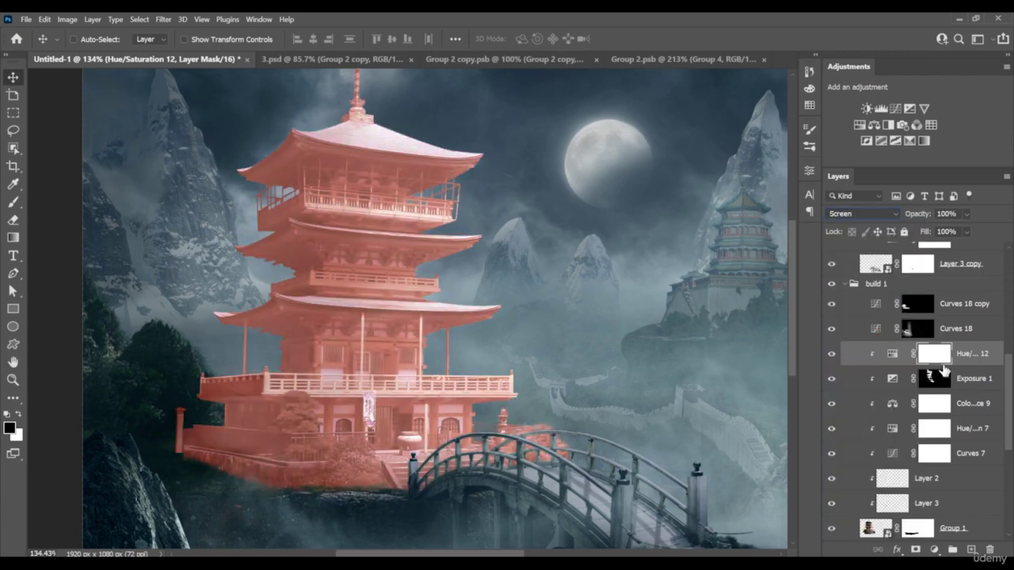
pyautogui.doubleClick(892, 353)
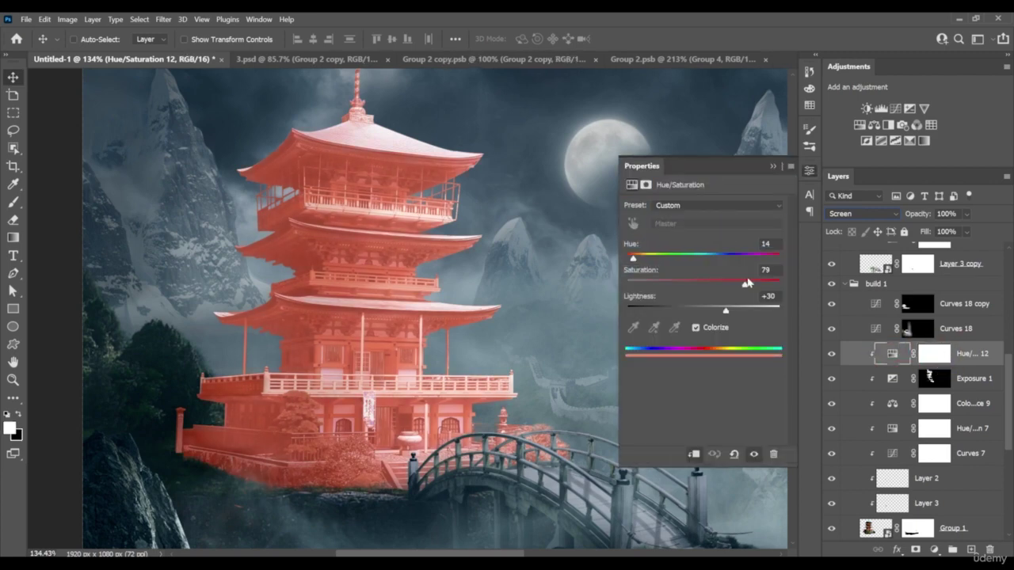
pyautogui.moveTo(726, 312); pyautogui.dragTo(724, 313)
pyautogui.click(774, 166)
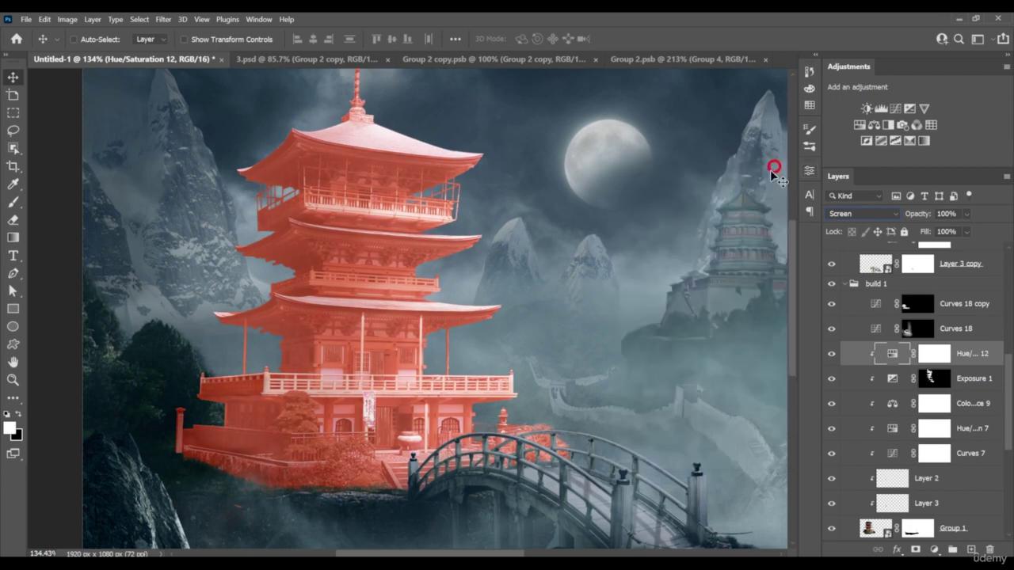
# Invert the layer mask of Hue/Saturation 12 to black to hide the red tint on the pagoda
pyautogui.hotkey('ctrl', 'i')
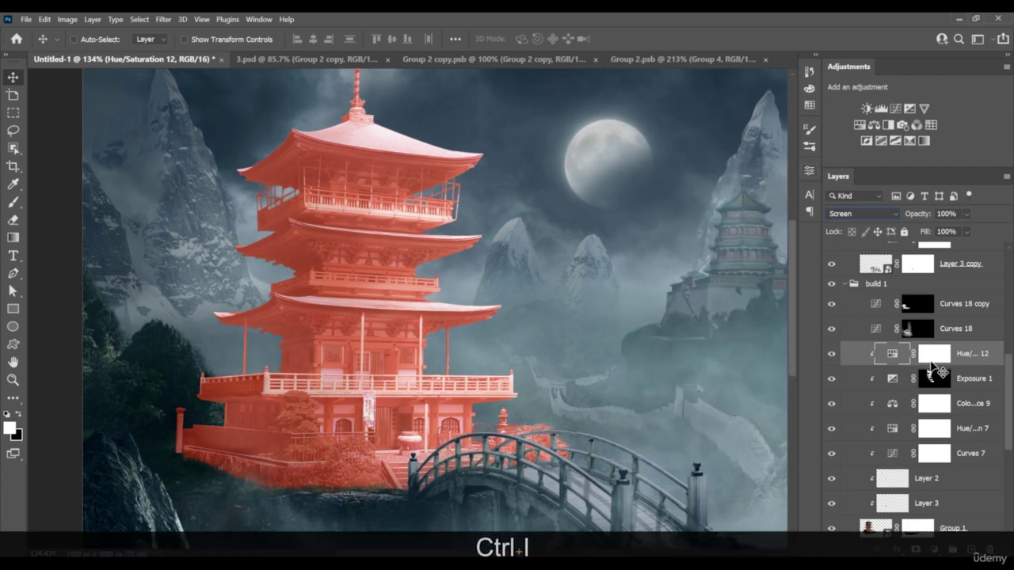
pyautogui.click(934, 356)
pyautogui.hotkey('ctrl', 'i')
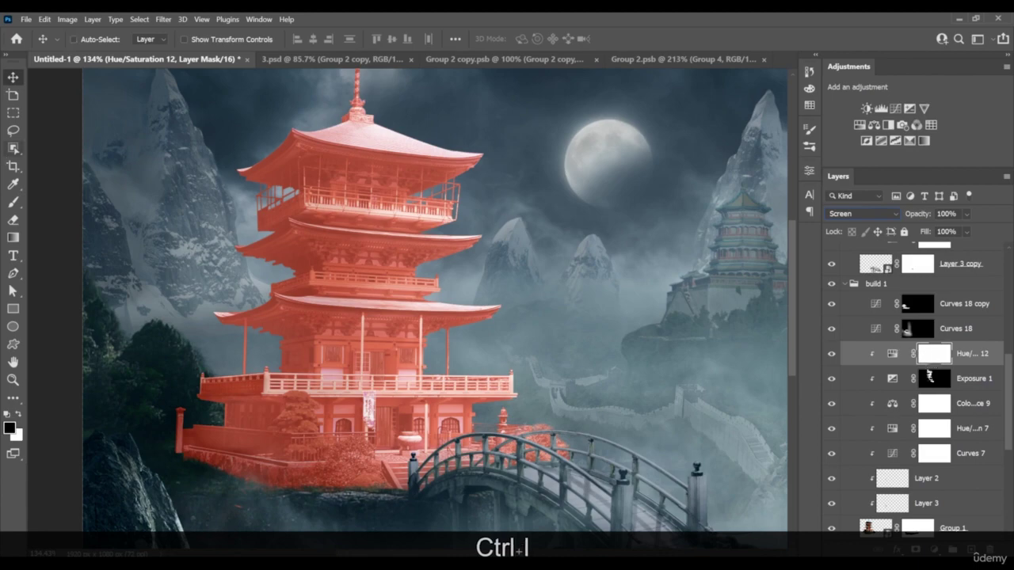
pyautogui.click(13, 204)
pyautogui.hotkey('ctrl', 'i')
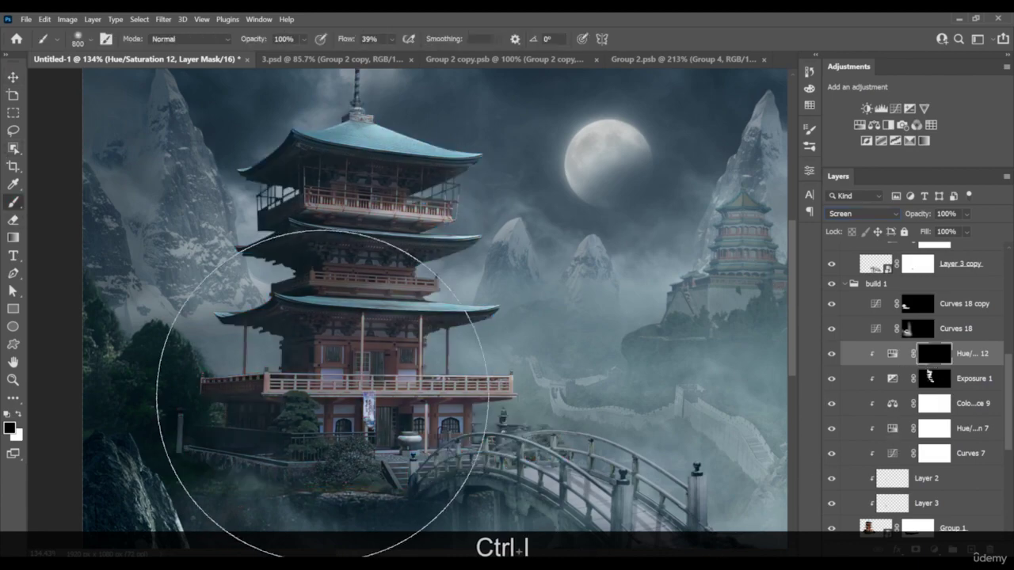
# Prepare a 7 px Hard Round brush at 100% hardness with white as the foreground color for painting on the mask
pyautogui.scroll(4, 354, 388)
pyautogui.scroll(8, 354, 388)
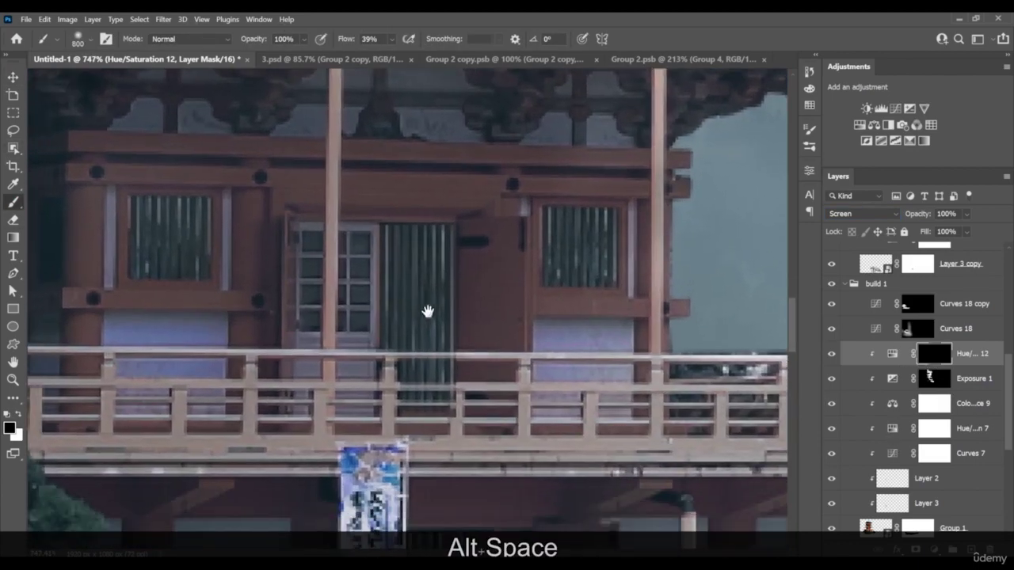
pyautogui.press('b')
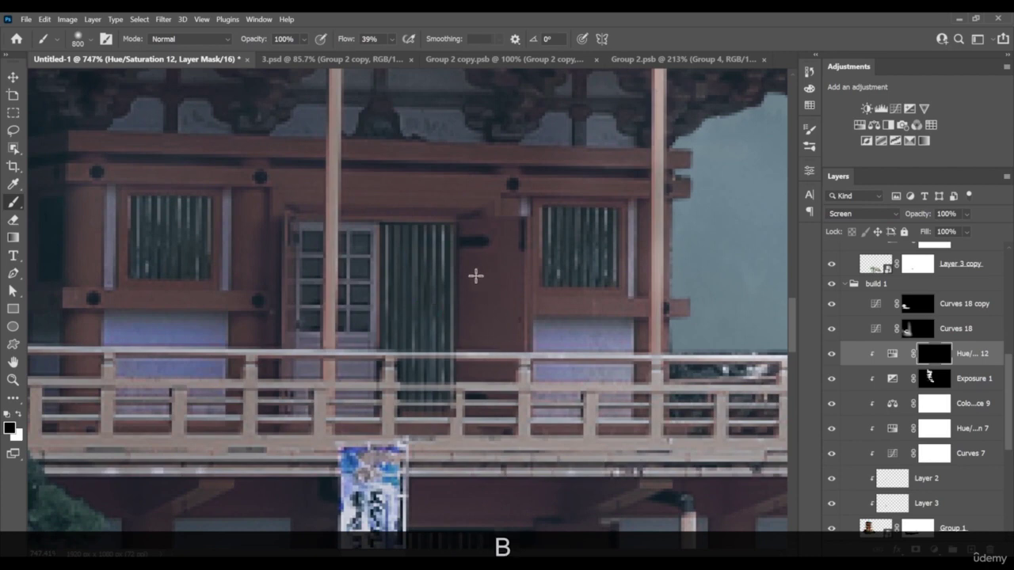
pyautogui.rightClick(441, 265)
pyautogui.click(511, 446)
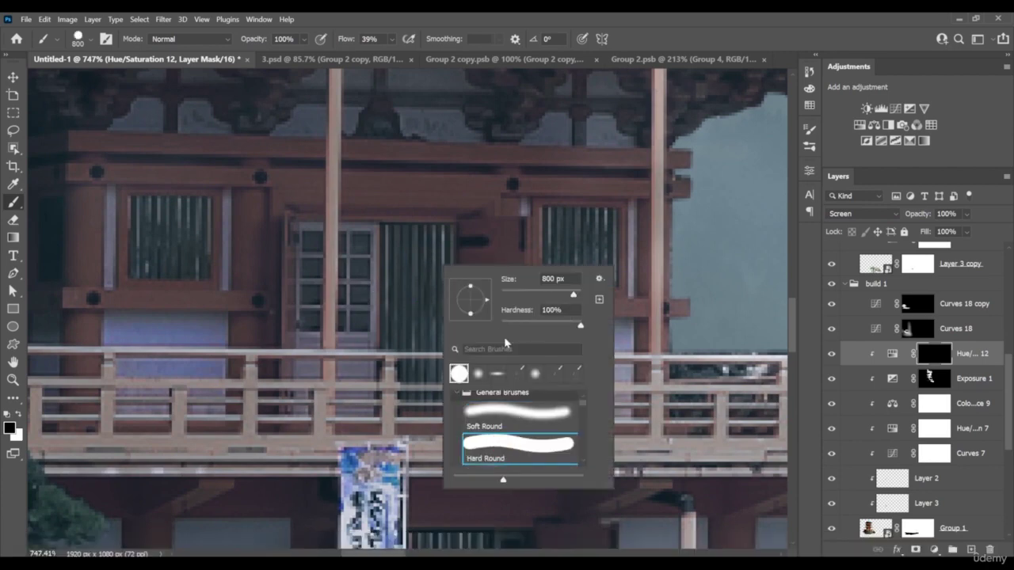
pyautogui.moveTo(516, 297); pyautogui.dragTo(515, 295)
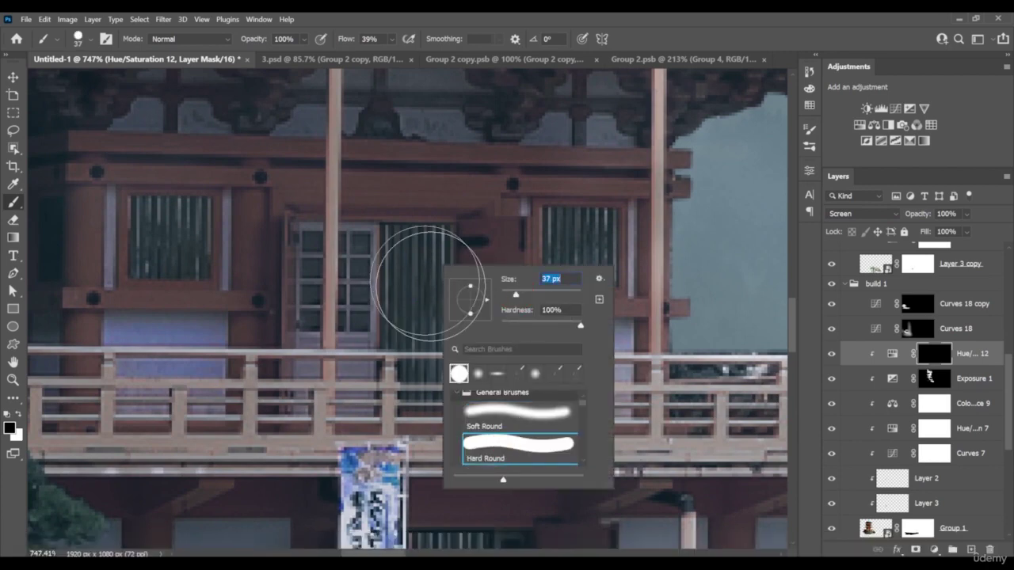
pyautogui.click(508, 294)
pyautogui.press('Return')
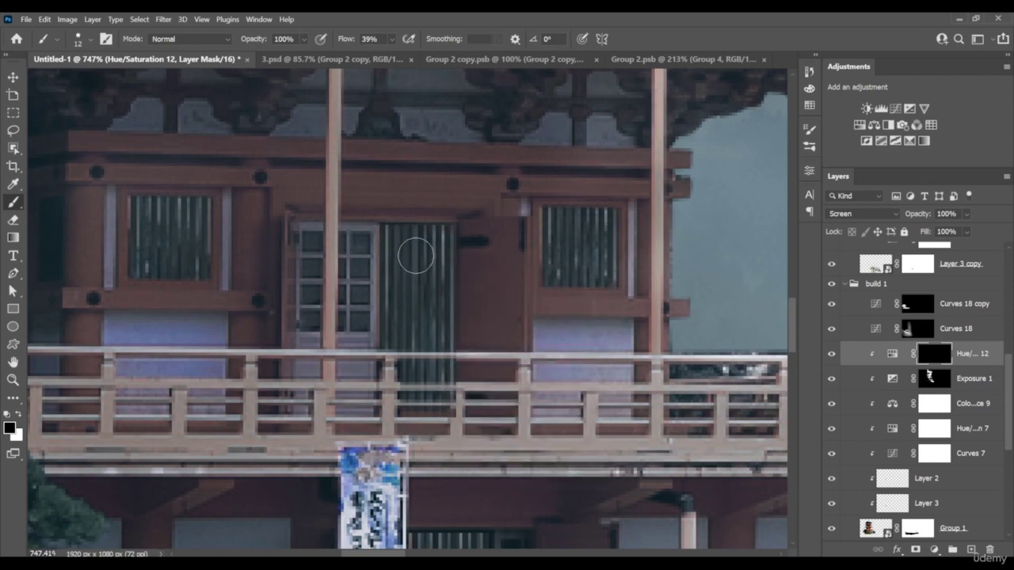
pyautogui.press('x')
pyautogui.press('[')
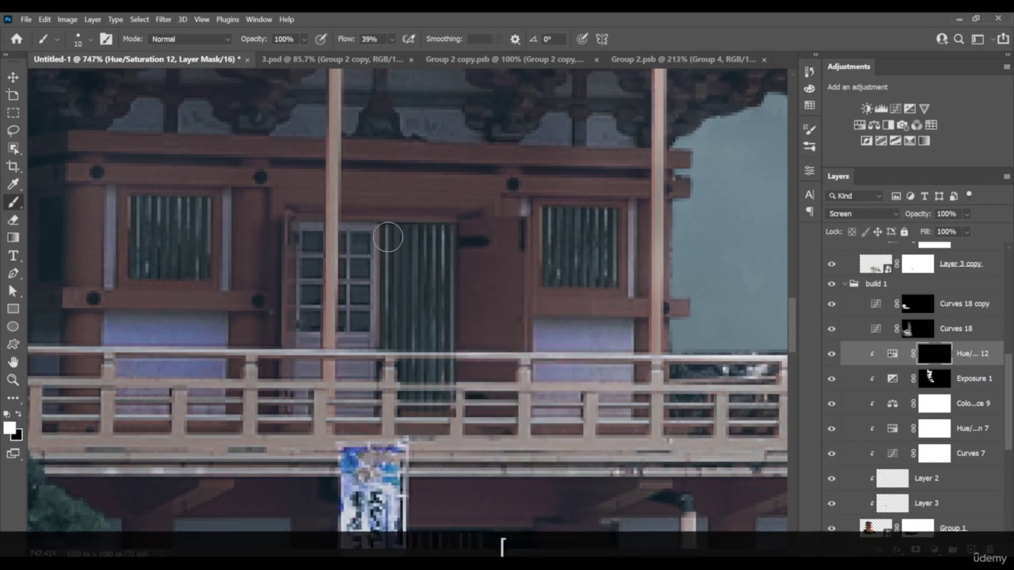
pyautogui.press('[')
pyautogui.press('[')
pyautogui.press('[')
# Paint white on the mask over the barred panel in the doorway behind the large balcony, covering its edges and interior
pyautogui.moveTo(389, 230); pyautogui.dragTo(448, 231)
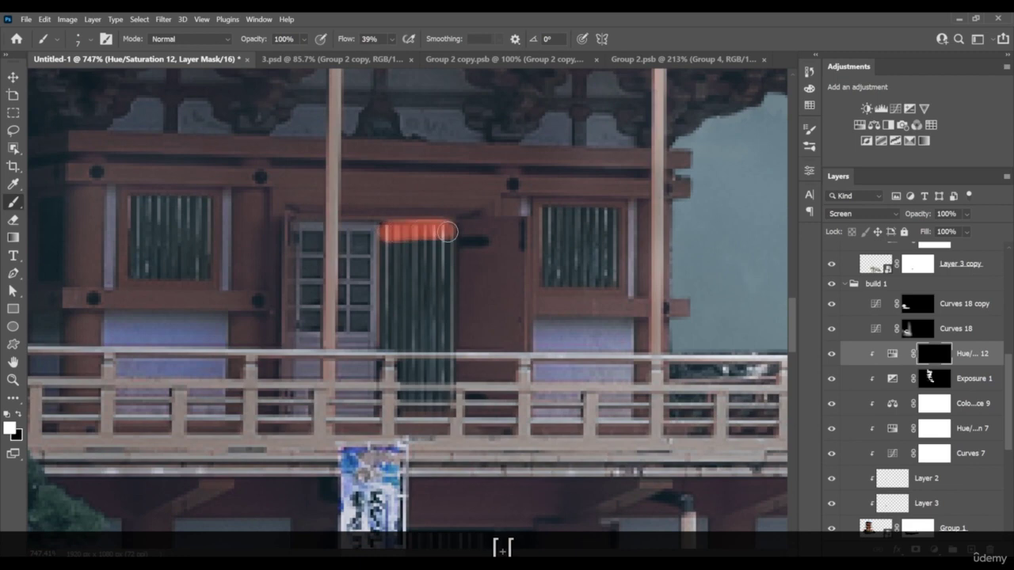
pyautogui.keyDown('shift'); pyautogui.click(448, 404); pyautogui.keyUp('shift')
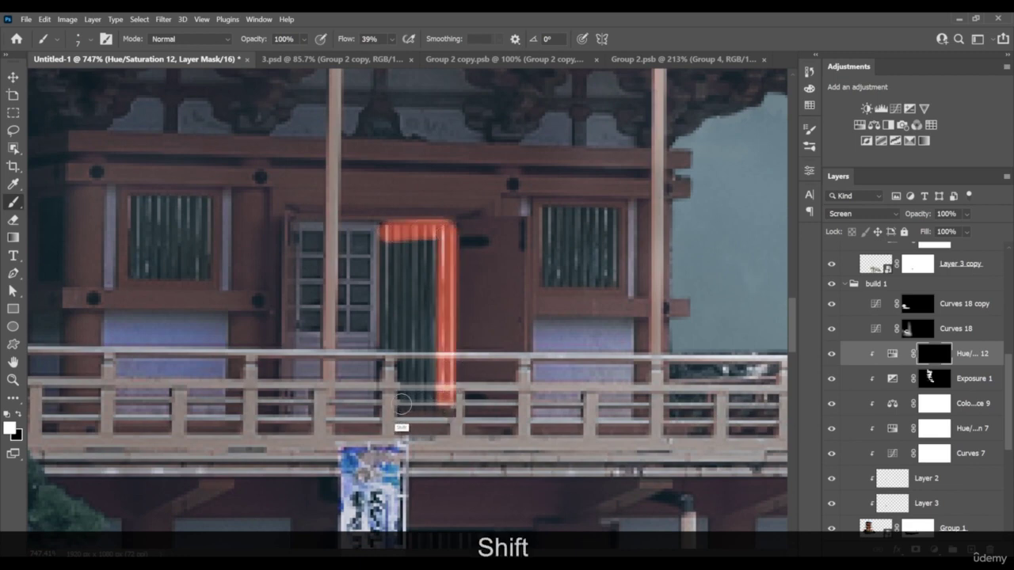
pyautogui.keyDown('shift'); pyautogui.click(387, 401); pyautogui.keyUp('shift')
pyautogui.keyDown('shift'); pyautogui.click(387, 236); pyautogui.keyUp('shift')
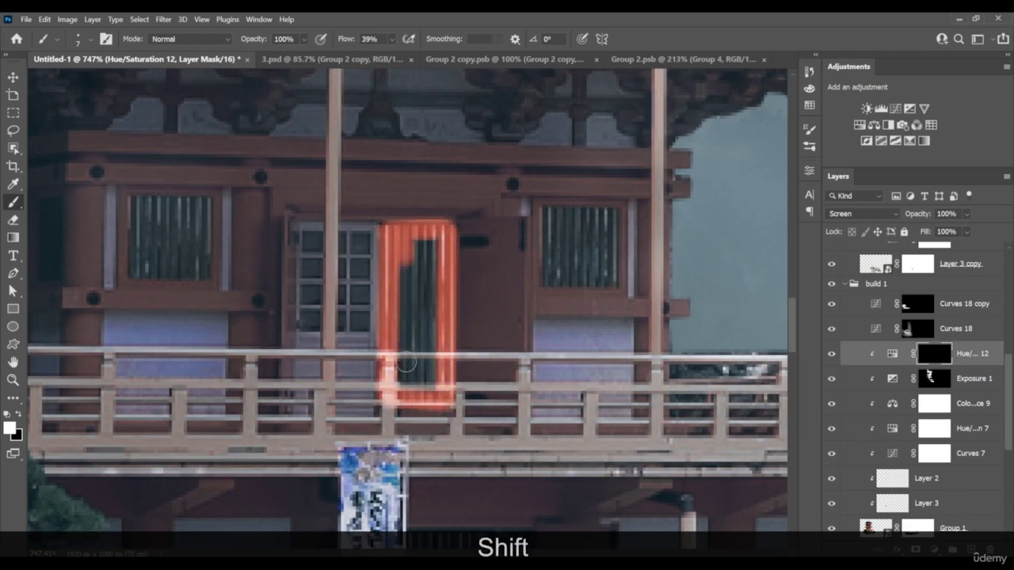
pyautogui.moveTo(405, 363)
pyautogui.mouseDown()
pyautogui.moveTo(410, 381)
pyautogui.moveTo(428, 250)
pyautogui.moveTo(427, 380)
pyautogui.moveTo(424, 246)
pyautogui.mouseUp()
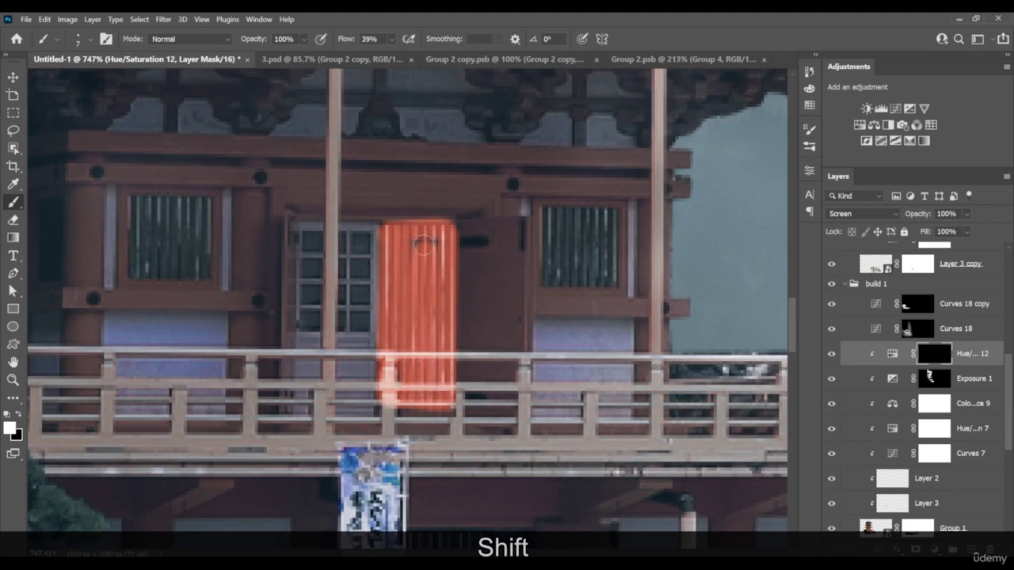
pyautogui.moveTo(316, 244)
pyautogui.mouseDown()
pyautogui.moveTo(368, 266)
pyautogui.moveTo(427, 263)
pyautogui.moveTo(422, 367)
pyautogui.mouseUp()
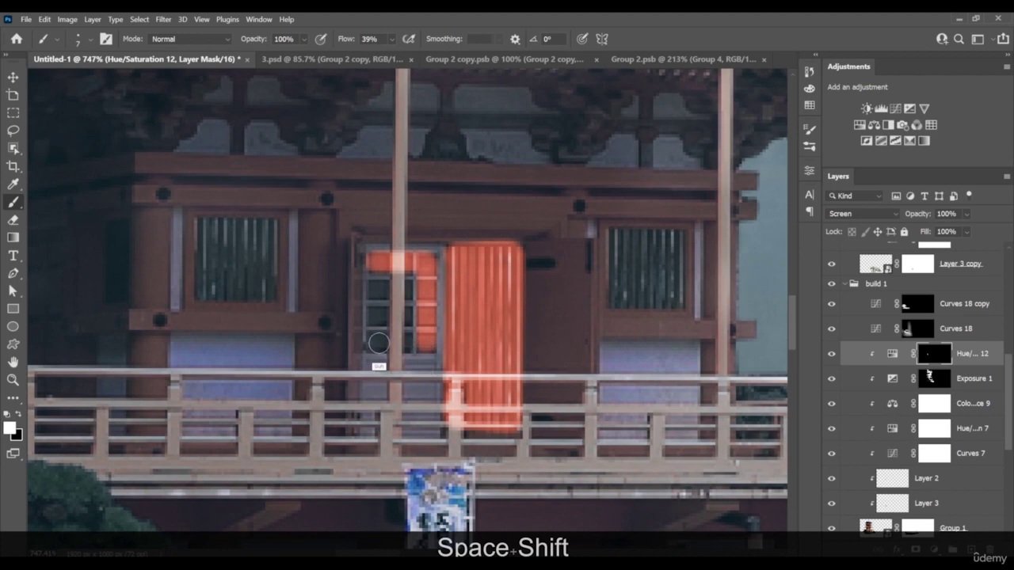
pyautogui.moveTo(378, 343)
pyautogui.mouseDown()
pyautogui.moveTo(369, 301)
pyautogui.moveTo(377, 274)
pyautogui.moveTo(396, 333)
pyautogui.moveTo(412, 329)
pyautogui.mouseUp()
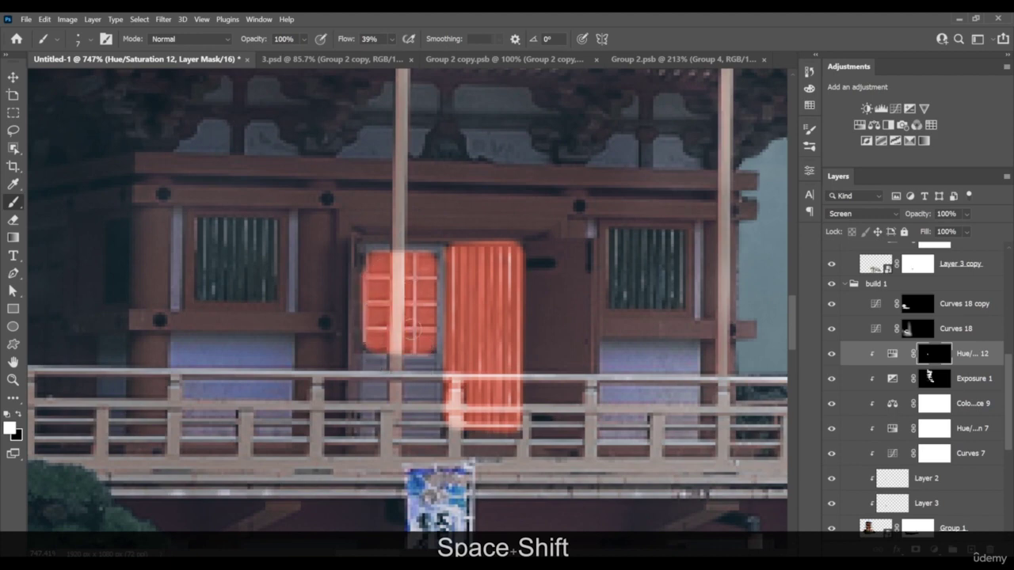
pyautogui.hotkey('ctrl', 'z')
pyautogui.hotkey('ctrl', 'z')
pyautogui.hotkey('ctrl', 'z')
pyautogui.hotkey('ctrl', 'z')
pyautogui.hotkey('ctrl', 'z')
pyautogui.hotkey('ctrl', 'z')
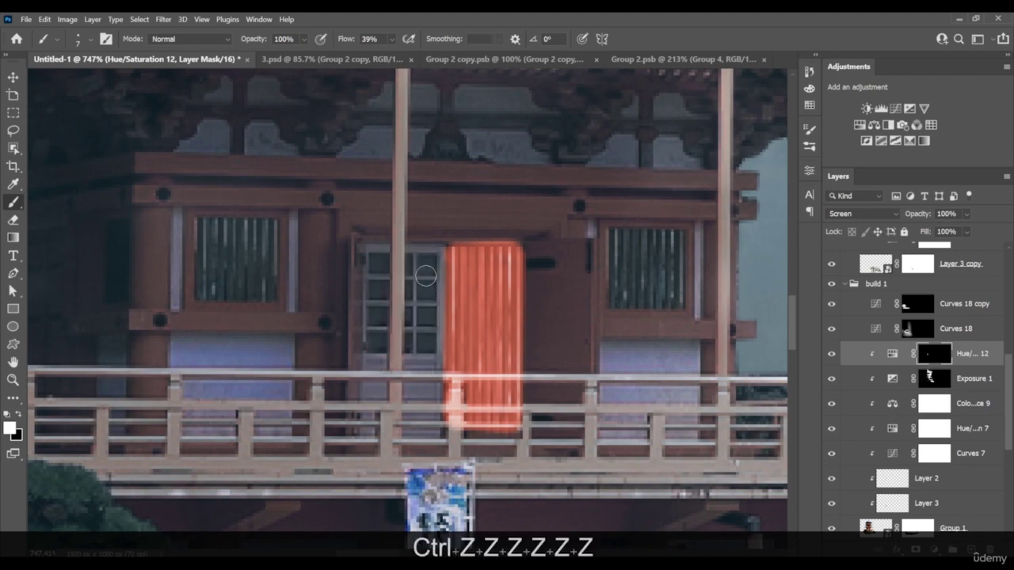
# Select the lattice door beside the tinted panel and both barred windows flanking the doorway with rectangular marquees
pyautogui.click(12, 113)
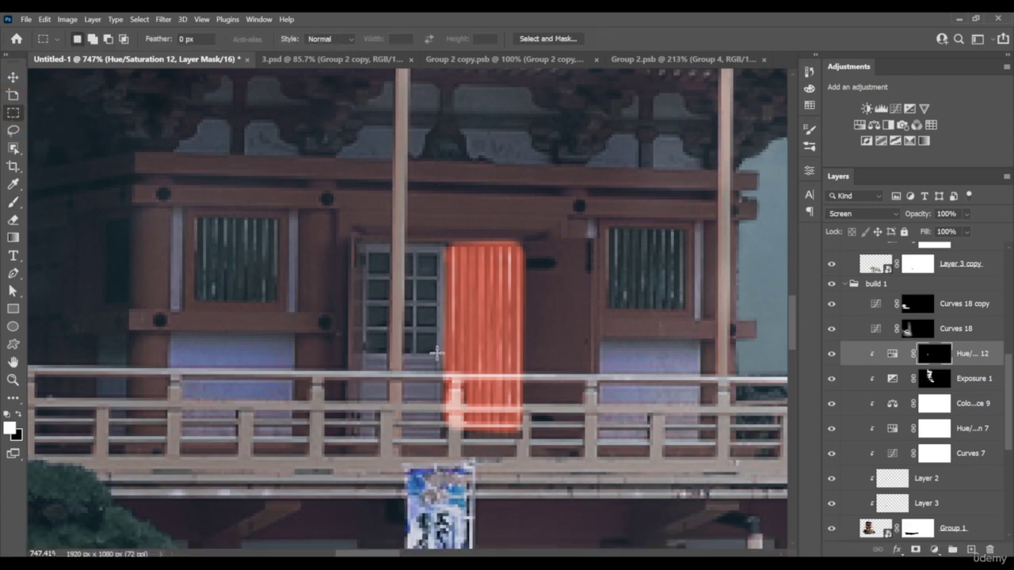
pyautogui.moveTo(440, 354)
pyautogui.mouseDown()
pyautogui.moveTo(402, 274)
pyautogui.moveTo(365, 252)
pyautogui.mouseUp()
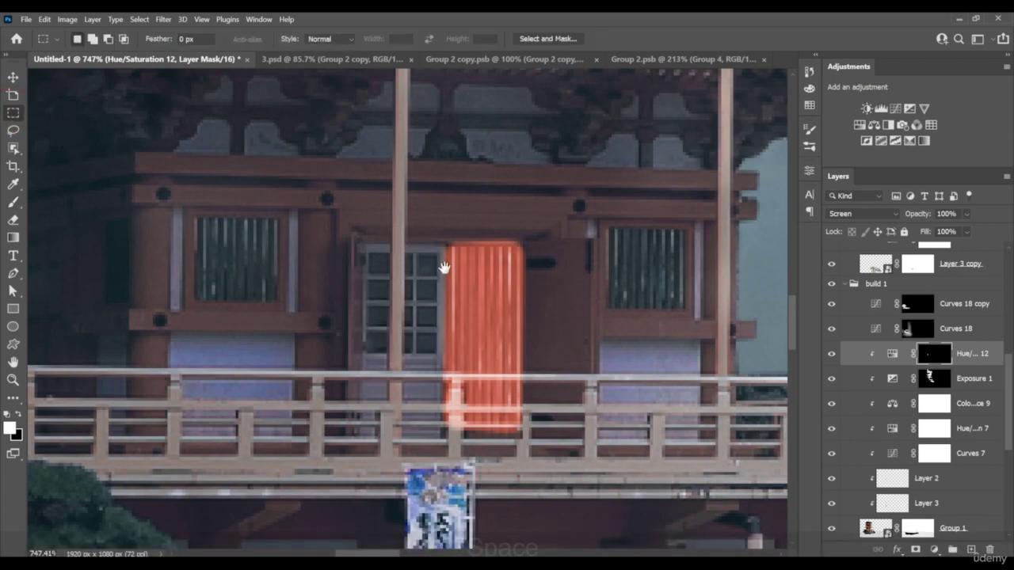
pyautogui.moveTo(572, 248); pyautogui.dragTo(409, 304)
pyautogui.moveTo(517, 357); pyautogui.dragTo(446, 284)
pyautogui.moveTo(239, 397); pyautogui.dragTo(496, 376)
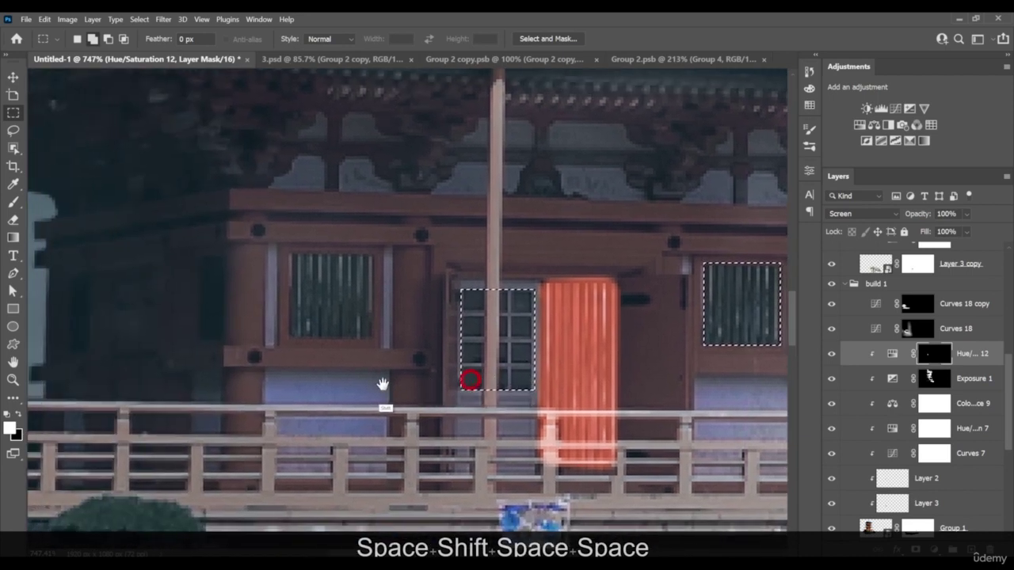
pyautogui.moveTo(372, 338); pyautogui.dragTo(288, 256)
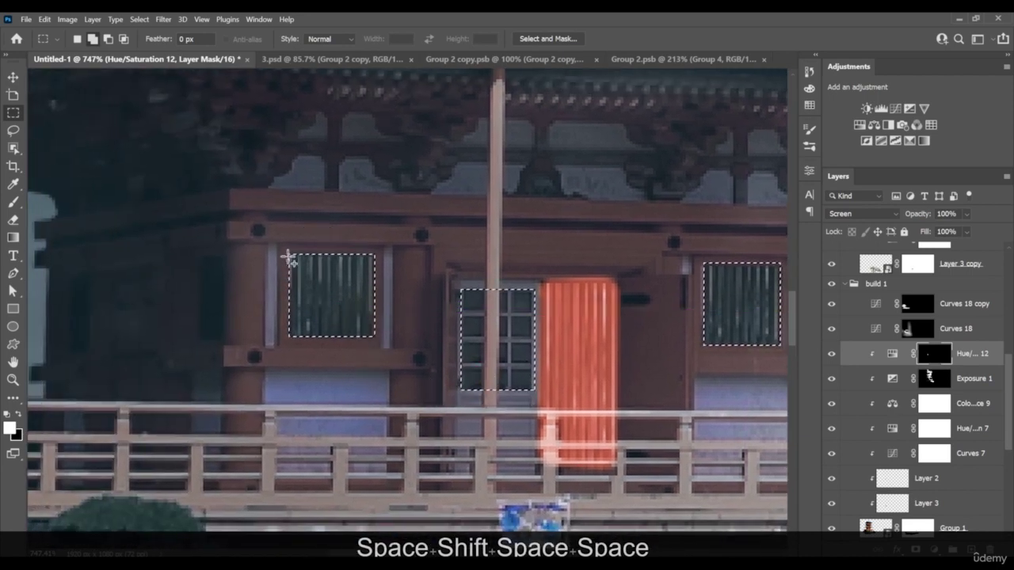
# Add the ground-floor barred door panel and the three arched windows to the rectangular selection
pyautogui.moveTo(563, 396); pyautogui.dragTo(472, 150)
pyautogui.moveTo(547, 329); pyautogui.dragTo(531, 154)
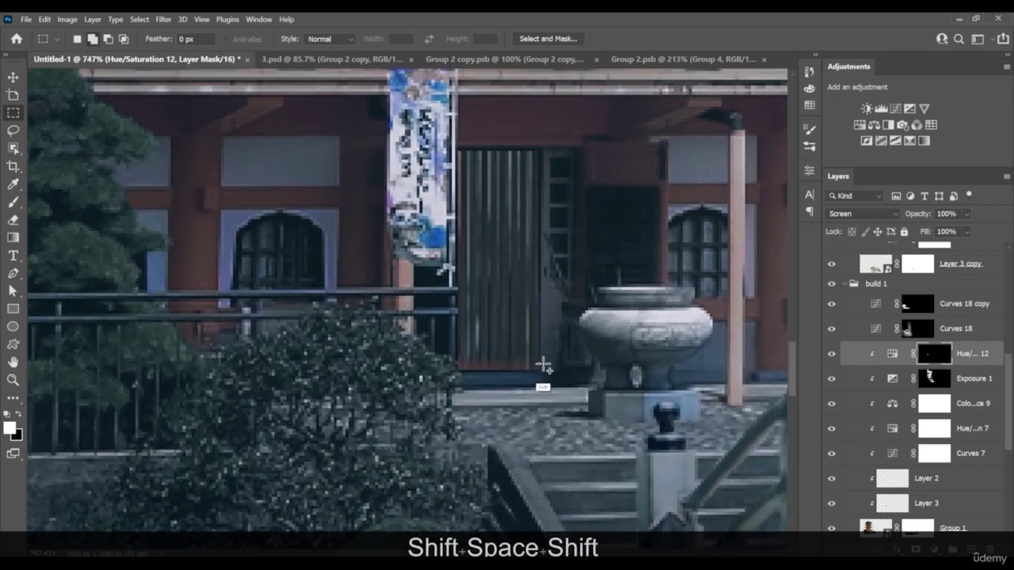
pyautogui.moveTo(543, 372); pyautogui.dragTo(456, 150)
pyautogui.moveTo(325, 290); pyautogui.dragTo(239, 229)
pyautogui.moveTo(595, 296); pyautogui.dragTo(385, 322)
pyautogui.moveTo(709, 321); pyautogui.dragTo(617, 254)
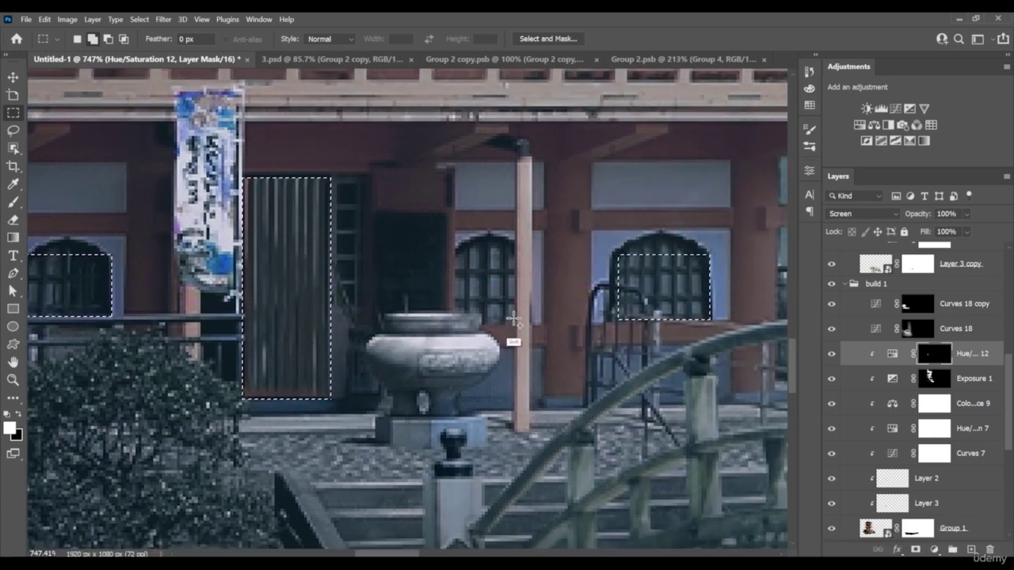
pyautogui.moveTo(518, 320); pyautogui.dragTo(458, 254)
# Add the doorway and the three barred windows behind the middle floor's railing to the selection
pyautogui.press('space')
pyautogui.moveTo(446, 291); pyautogui.dragTo(494, 526)
pyautogui.moveTo(475, 276); pyautogui.dragTo(573, 464)
pyautogui.moveTo(508, 228); pyautogui.dragTo(554, 473)
pyautogui.moveTo(507, 294); pyautogui.dragTo(534, 446)
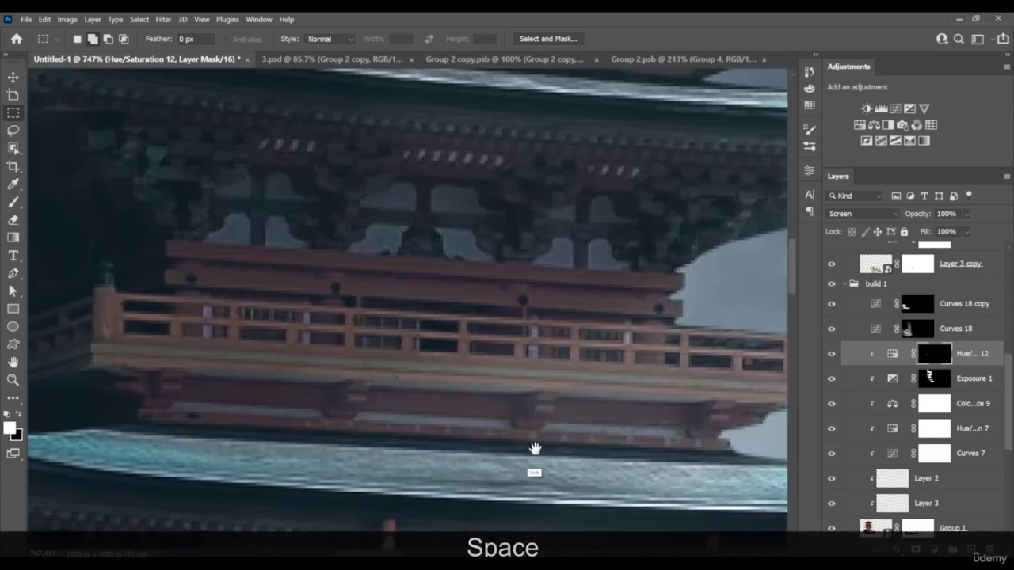
pyautogui.moveTo(507, 321); pyautogui.dragTo(479, 343)
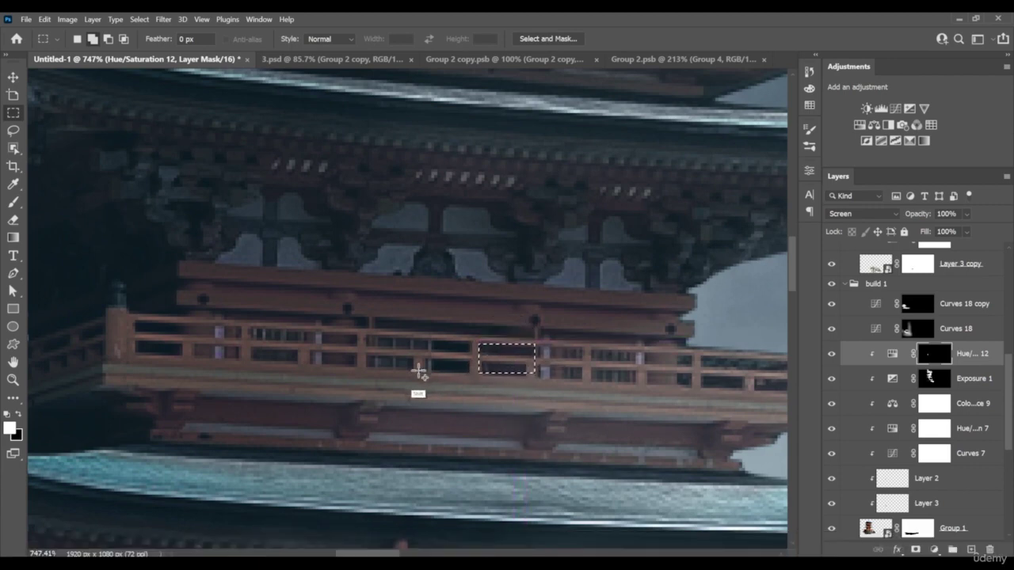
pyautogui.moveTo(421, 370); pyautogui.dragTo(377, 339)
pyautogui.moveTo(306, 362); pyautogui.dragTo(251, 332)
pyautogui.moveTo(634, 381); pyautogui.dragTo(594, 349)
# Add the top floor's two windows and narrow door to the selection, fill all selected areas white on the mask, and deselect
pyautogui.press('space')
pyautogui.moveTo(576, 206); pyautogui.dragTo(568, 407)
pyautogui.moveTo(507, 198); pyautogui.dragTo(591, 465)
pyautogui.moveTo(400, 371); pyautogui.dragTo(341, 328)
pyautogui.moveTo(687, 406); pyautogui.dragTo(645, 364)
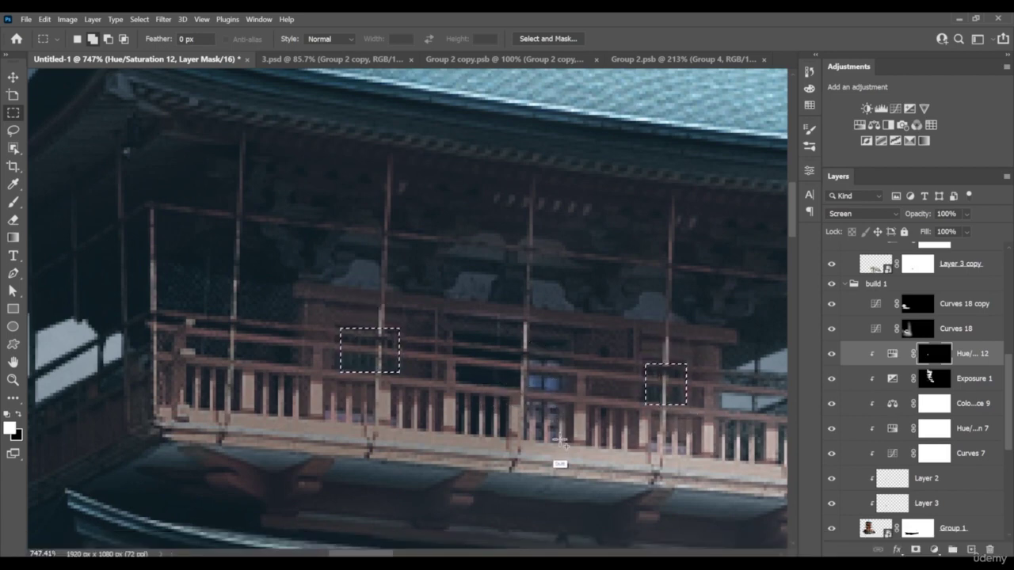
pyautogui.moveTo(562, 443); pyautogui.dragTo(524, 353)
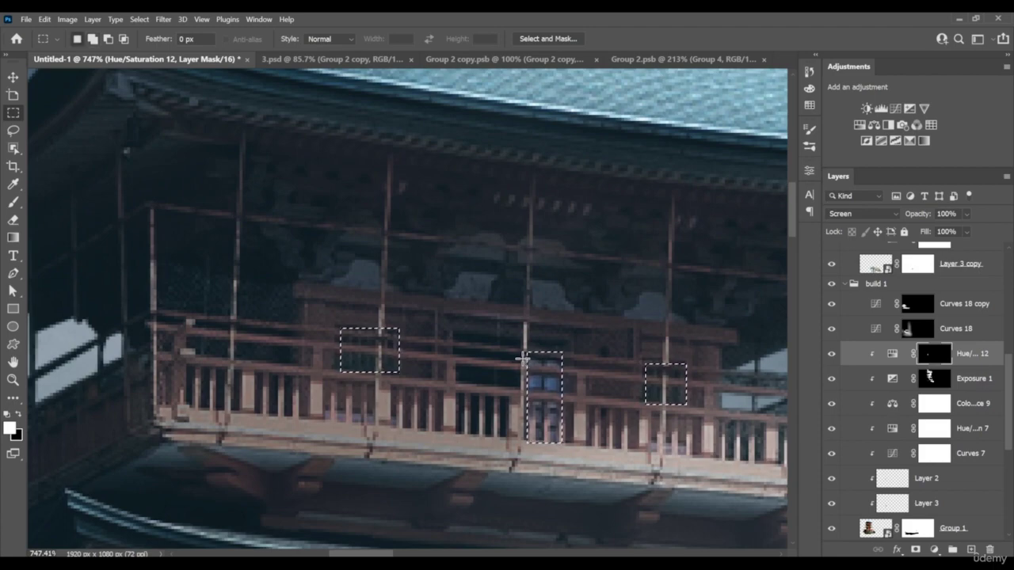
pyautogui.hotkey('alt', 'BackSpace')
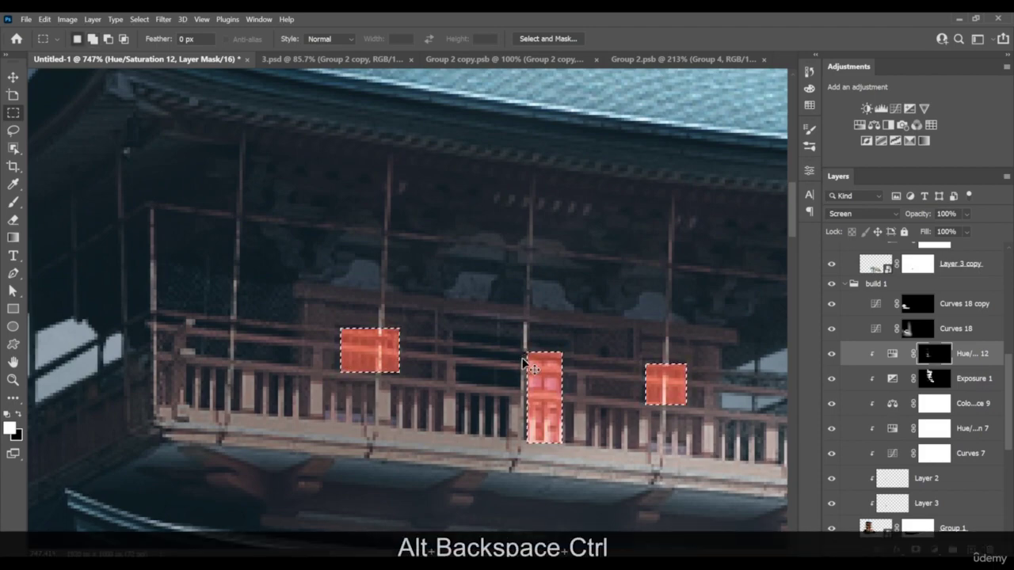
pyautogui.hotkey('ctrl', 'd')
# Remove the red tint from the lattice door behind the large balcony by selecting it, clearing the mask there, and deselecting
pyautogui.scroll(-8, 522, 359)
pyautogui.moveTo(532, 384); pyautogui.dragTo(543, 183)
pyautogui.scroll(6, 541, 349)
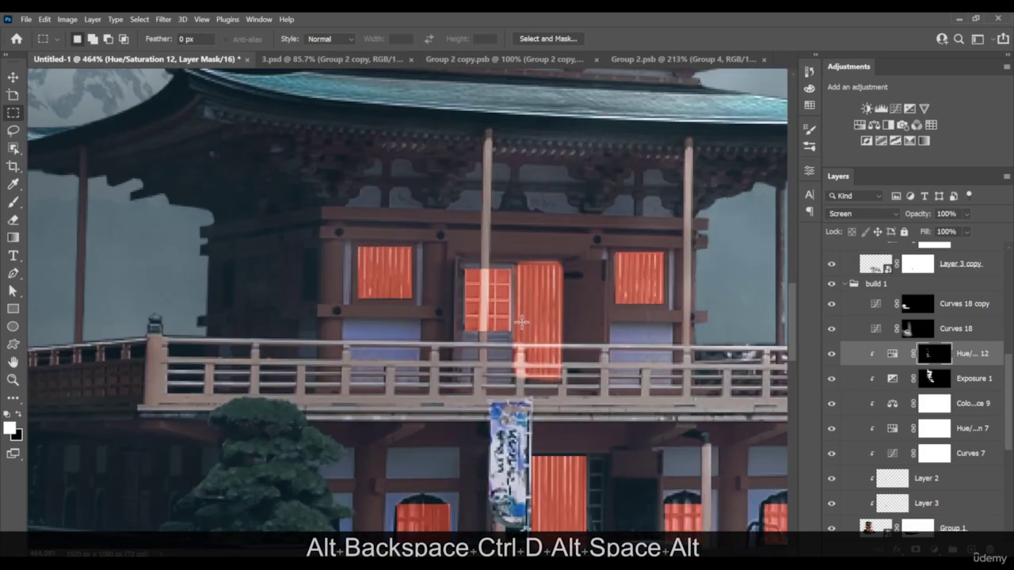
pyautogui.scroll(3, 497, 308)
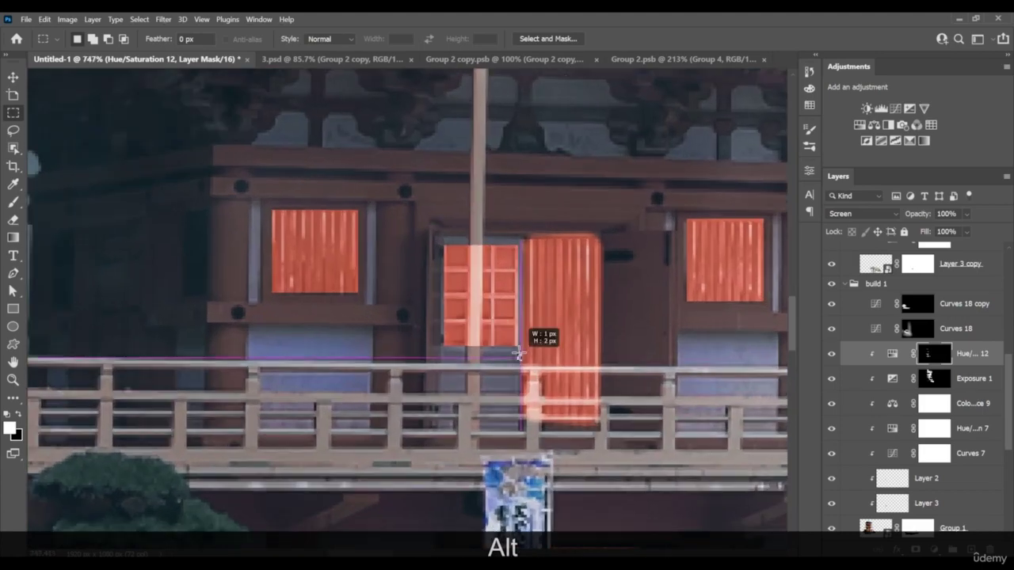
pyautogui.moveTo(519, 355); pyautogui.dragTo(441, 232)
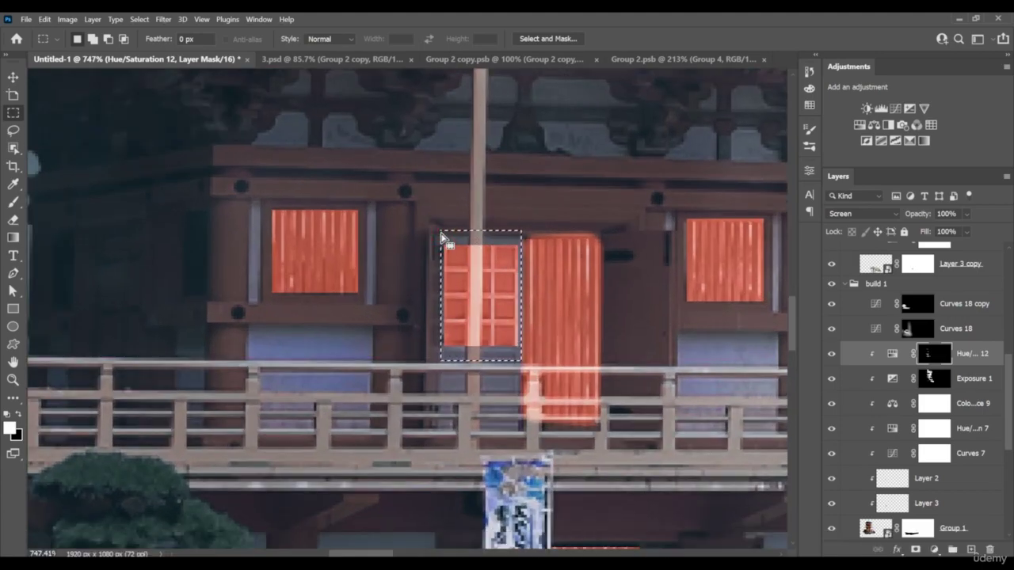
pyautogui.press('BackSpace')
pyautogui.hotkey('ctrl', 'd')
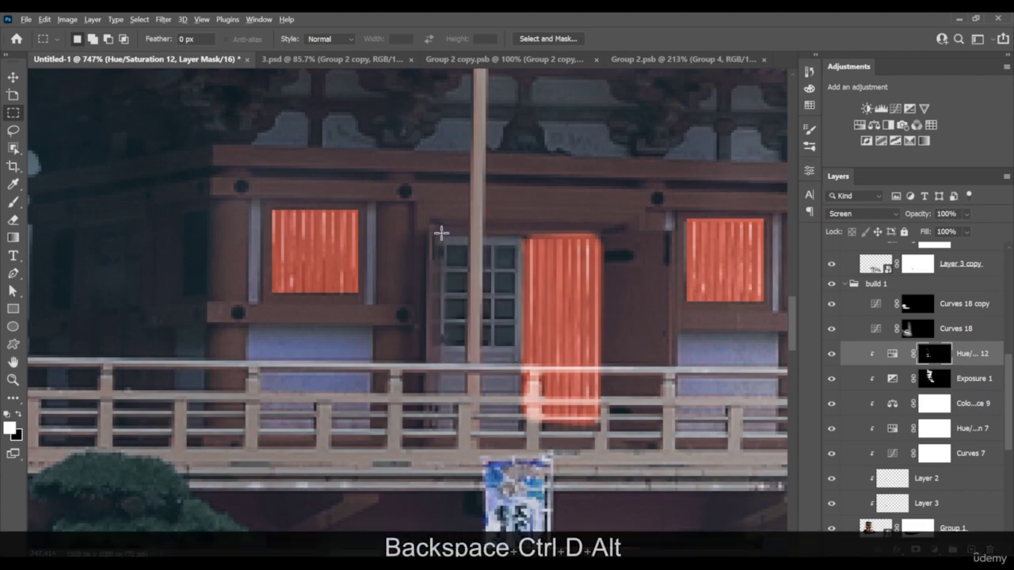
# Select the orange-red door panel behind the large balcony as a rectangle, fill it white on the mask, and deselect
pyautogui.scroll(-5, 440, 232)
pyautogui.scroll(3, 504, 285)
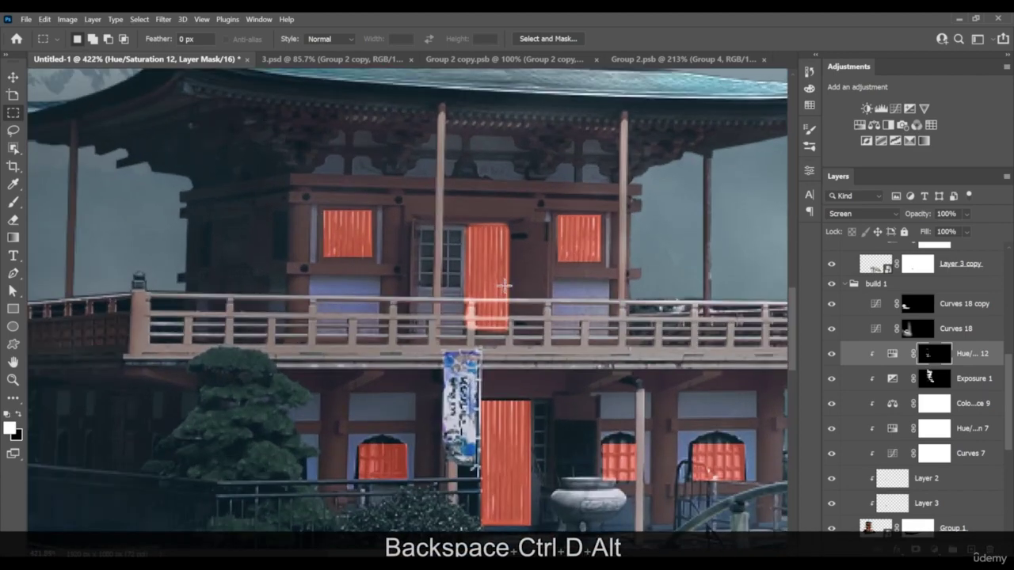
pyautogui.scroll(3, 504, 285)
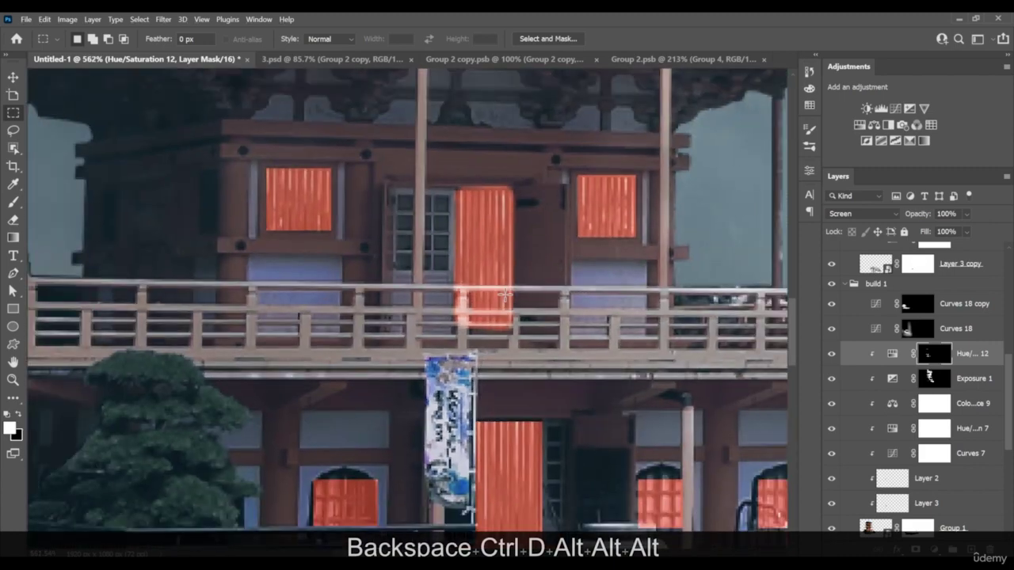
pyautogui.moveTo(470, 186)
pyautogui.mouseDown()
pyautogui.moveTo(452, 184)
pyautogui.moveTo(453, 198)
pyautogui.moveTo(453, 185)
pyautogui.mouseUp()
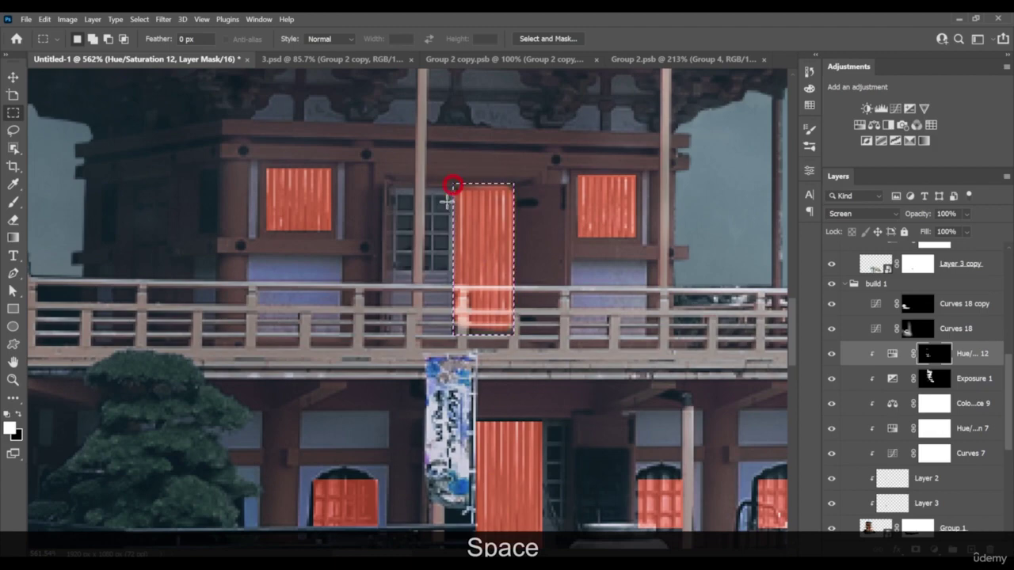
pyautogui.hotkey('alt', 'BackSpace')
pyautogui.hotkey('ctrl', 'd')
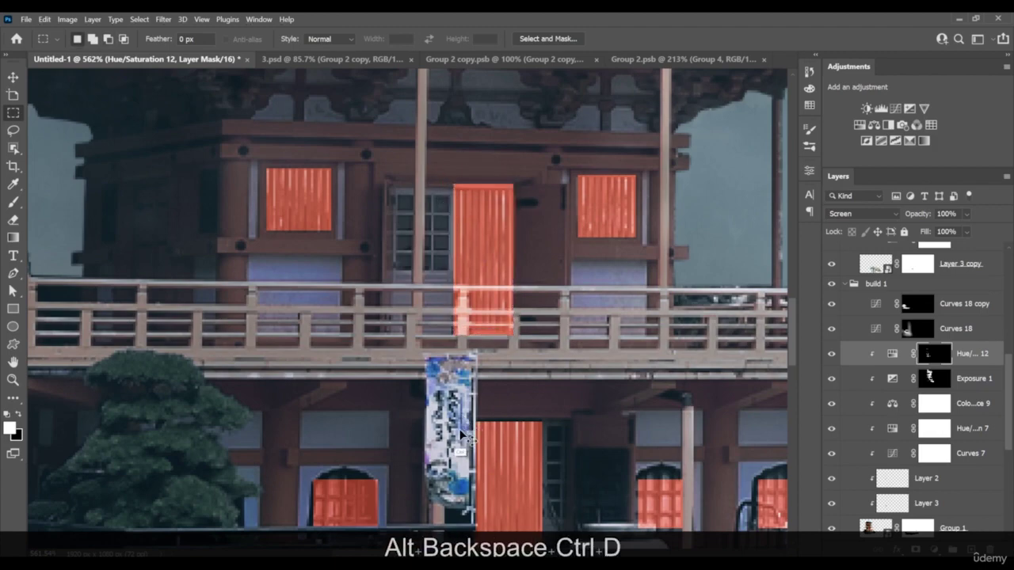
# Feather the mask of the Hue/Saturation 12 adjustment by 0.9 px
pyautogui.hotkey('alt', 'z')
pyautogui.moveTo(596, 340); pyautogui.dragTo(514, 331)
pyautogui.moveTo(605, 324); pyautogui.dragTo(511, 330)
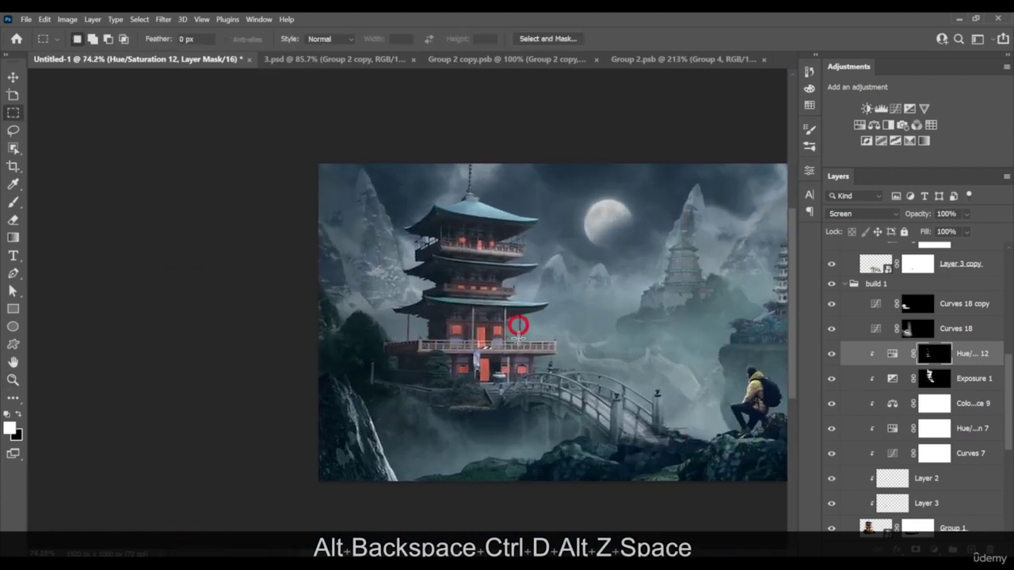
pyautogui.hotkey('ctrl', 'z')
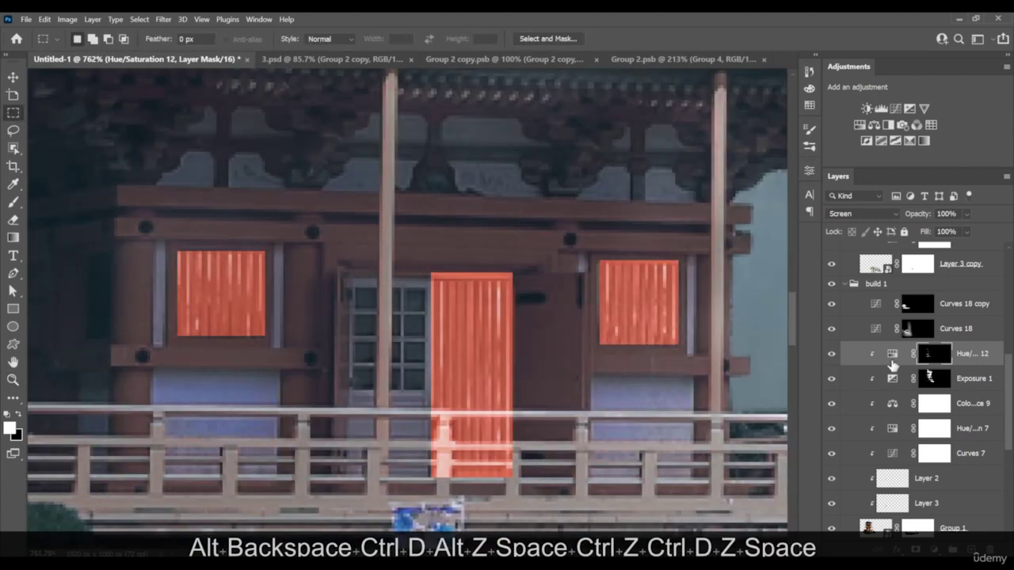
pyautogui.click(892, 354)
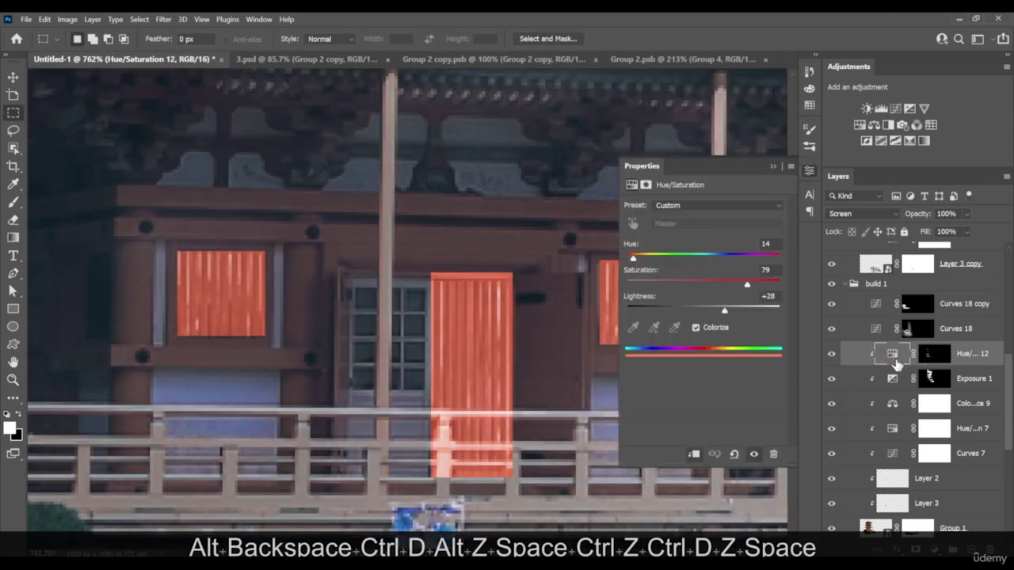
pyautogui.click(932, 357)
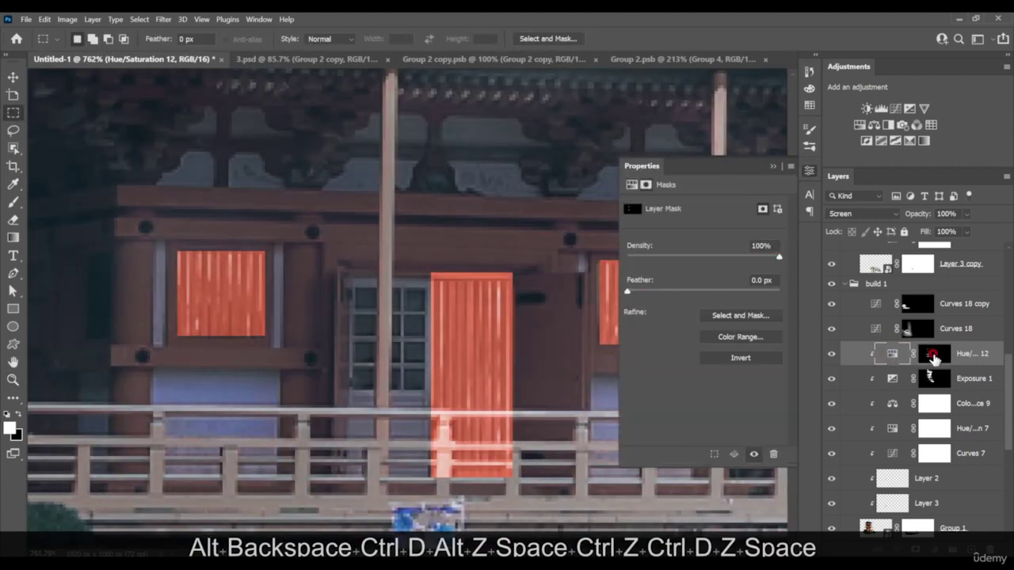
pyautogui.click(635, 293)
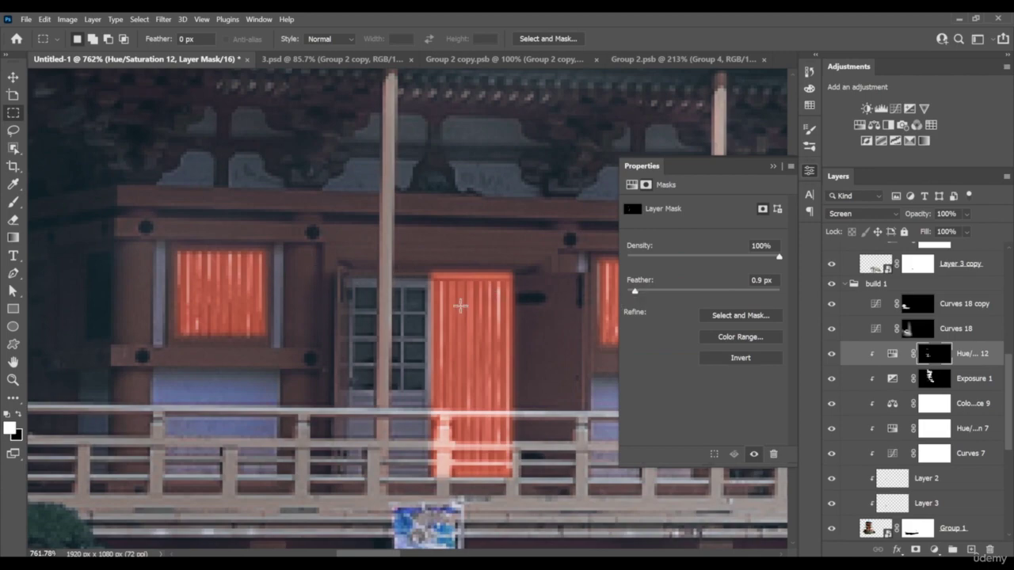
pyautogui.click(773, 169)
# Paint the arched tops of the three ground-floor windows white on the mask with a 7 px Hard Round brush
pyautogui.press('z')
pyautogui.moveTo(697, 349); pyautogui.dragTo(581, 308)
pyautogui.press('space')
pyautogui.press('z')
pyautogui.moveTo(550, 370); pyautogui.dragTo(629, 379)
pyautogui.press('space')
pyautogui.moveTo(645, 277); pyautogui.dragTo(534, 301)
pyautogui.press('b')
pyautogui.rightClick(618, 290)
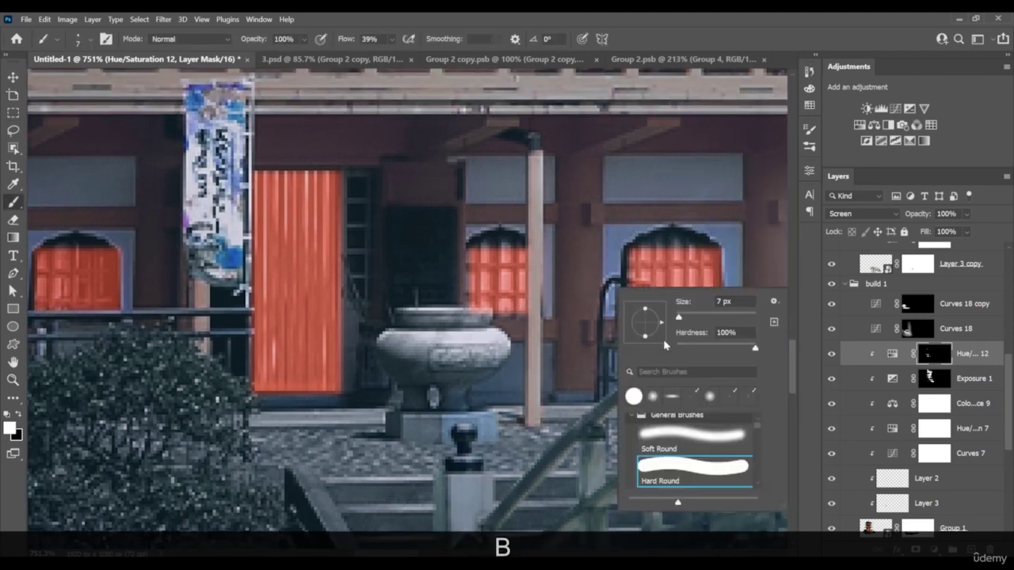
pyautogui.press('Escape')
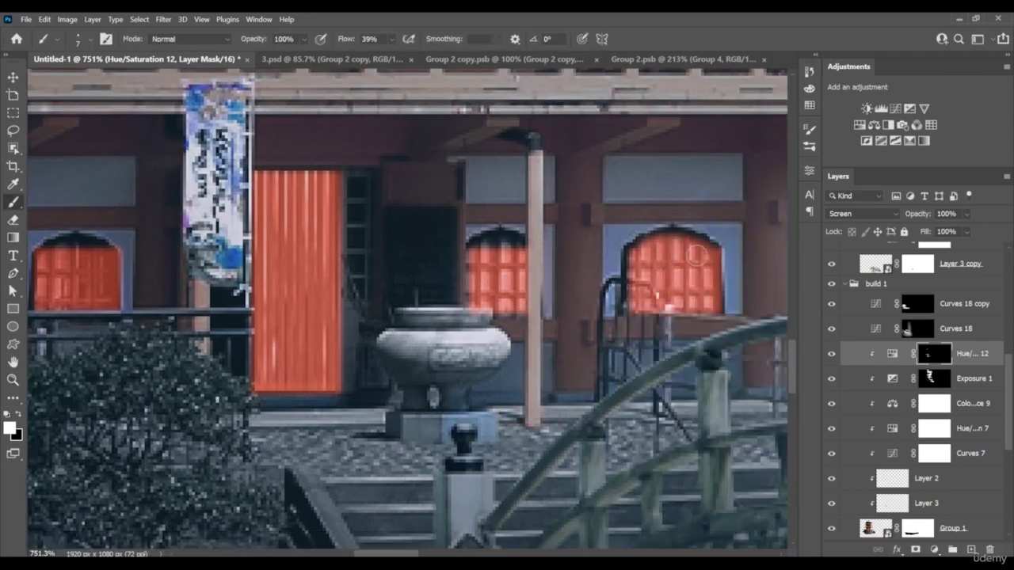
pyautogui.moveTo(482, 250); pyautogui.dragTo(303, 296)
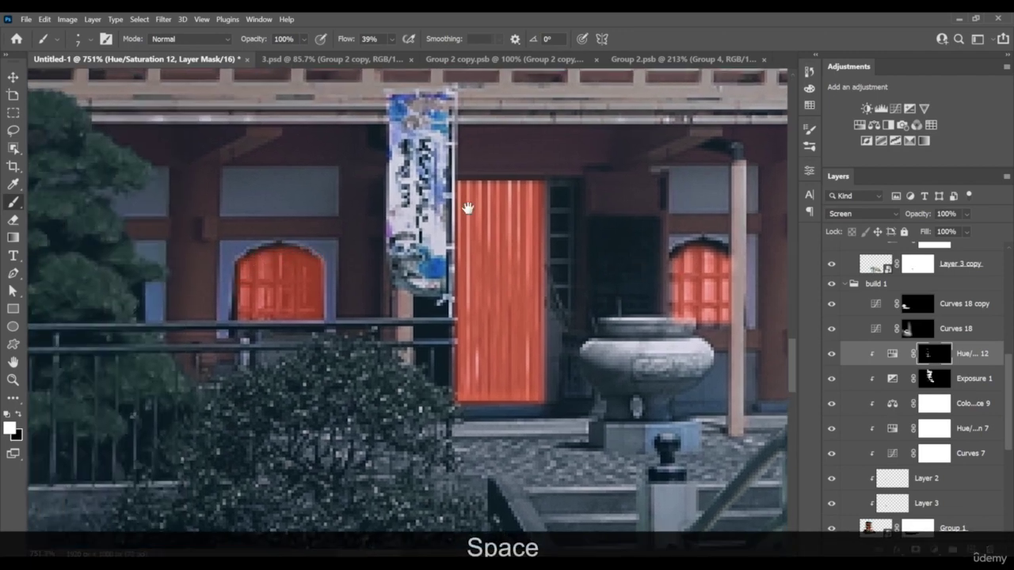
# Duplicate the Hue/Saturation 12 adjustment layer and clip the copy to the layers below it
pyautogui.moveTo(487, 203); pyautogui.dragTo(496, 489)
pyautogui.moveTo(593, 235); pyautogui.dragTo(604, 297)
pyautogui.press('z')
pyautogui.moveTo(658, 253)
pyautogui.mouseDown()
pyautogui.moveTo(588, 250)
pyautogui.moveTo(641, 259)
pyautogui.mouseUp()
pyautogui.moveTo(721, 254); pyautogui.dragTo(560, 262)
pyautogui.press('z')
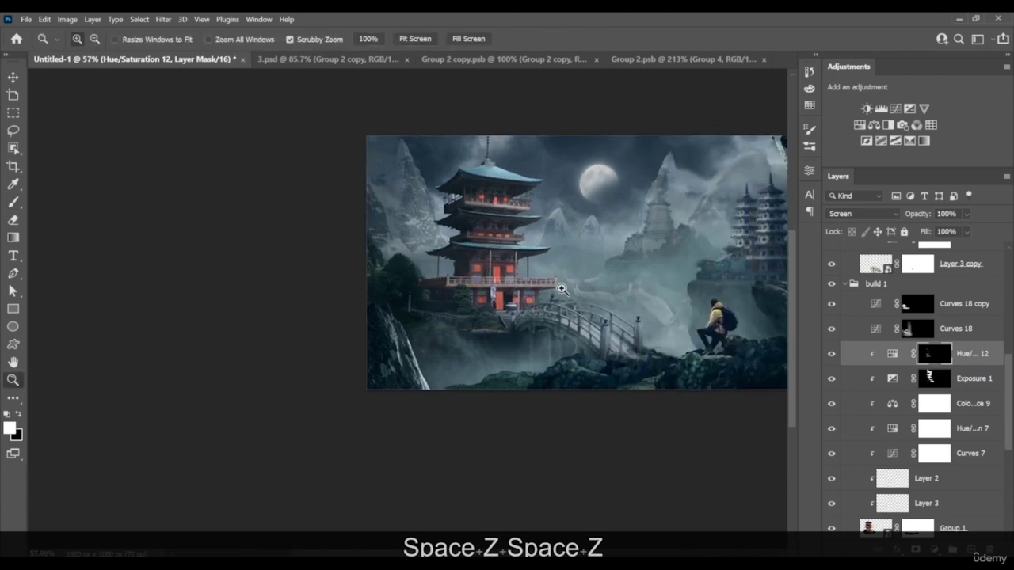
pyautogui.moveTo(515, 294); pyautogui.dragTo(563, 290)
pyautogui.click(973, 358)
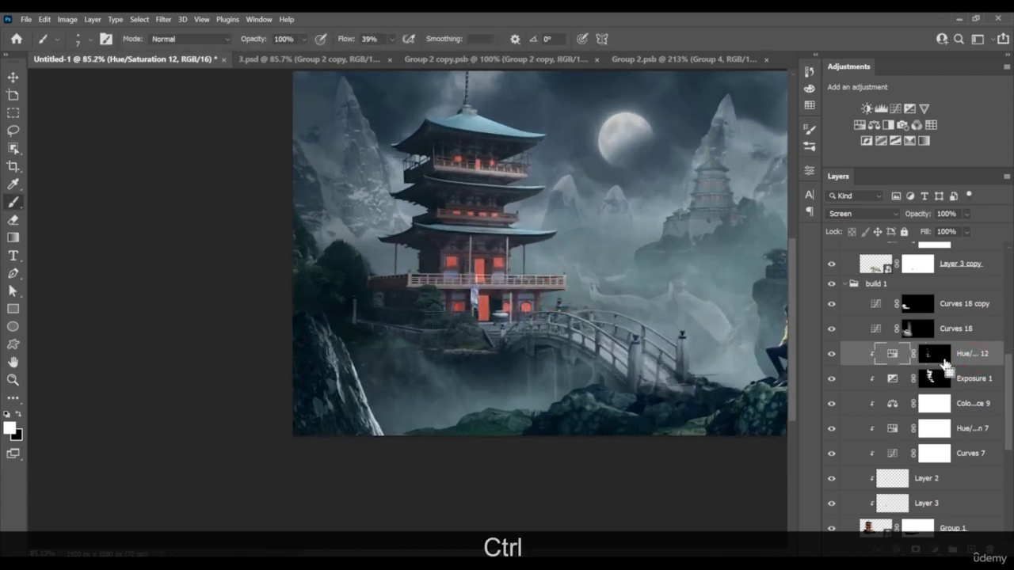
pyautogui.hotkey('ctrl', 'j')
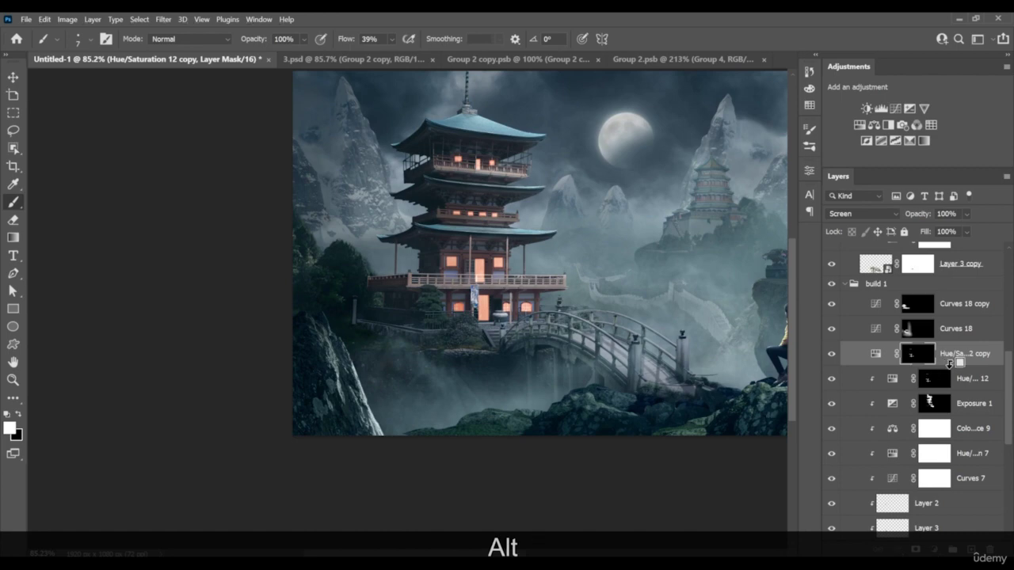
pyautogui.keyDown('alt'); pyautogui.click(949, 363); pyautogui.keyUp('alt')
# Fill the entire mask of the copied Hue/Saturation adjustment with black, and deselect
pyautogui.scroll(3, 559, 293)
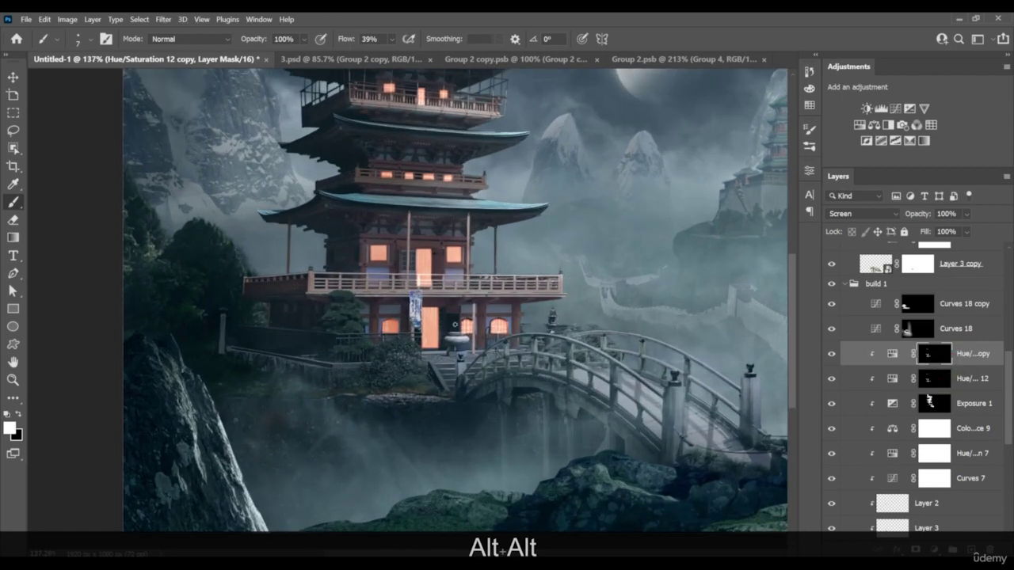
pyautogui.press('space')
pyautogui.moveTo(569, 293); pyautogui.dragTo(576, 336)
pyautogui.hotkey('ctrl', 'a')
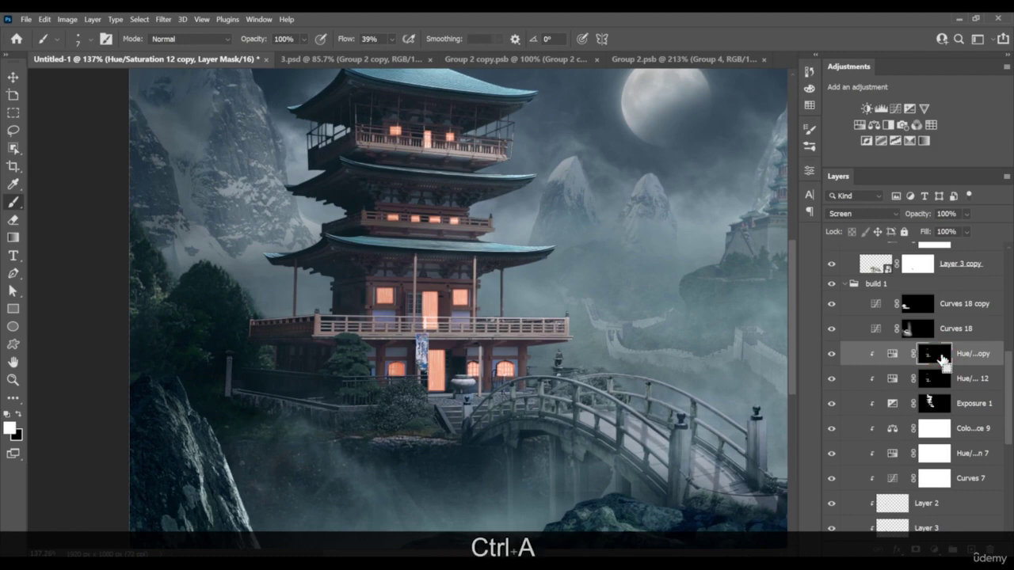
pyautogui.press('BackSpace')
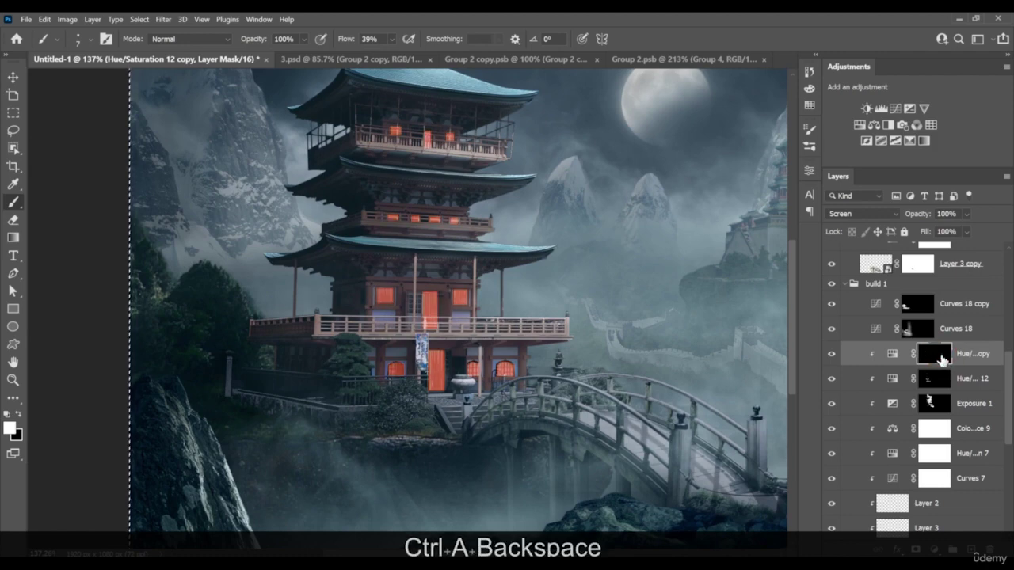
pyautogui.hotkey('ctrl', 'd')
pyautogui.press('space')
pyautogui.moveTo(469, 291); pyautogui.dragTo(490, 375)
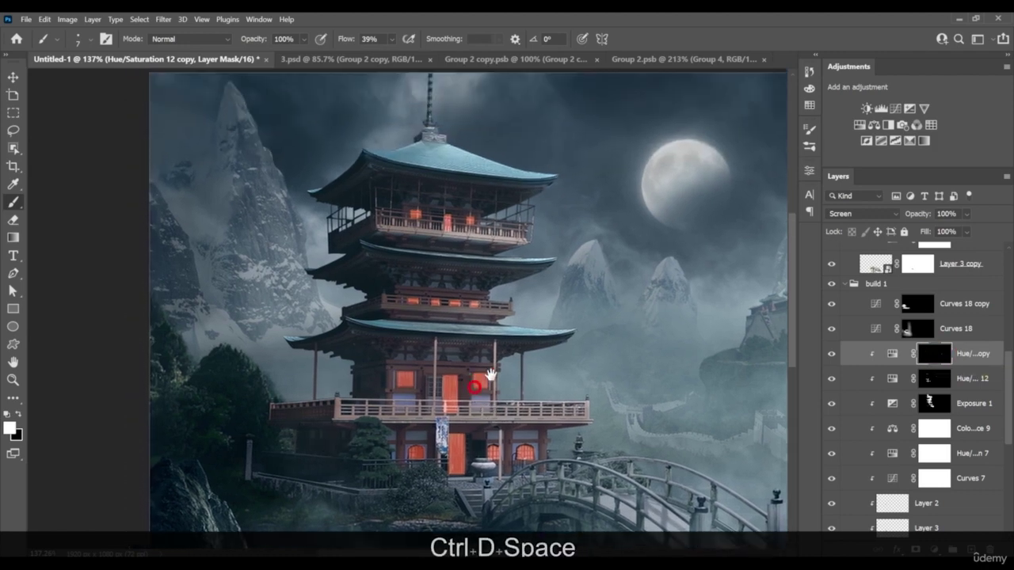
# Invert the copy's mask to preview its effect, set its blend mode to Linear Dodge (Add), and invert the mask back to black
pyautogui.doubleClick(892, 353)
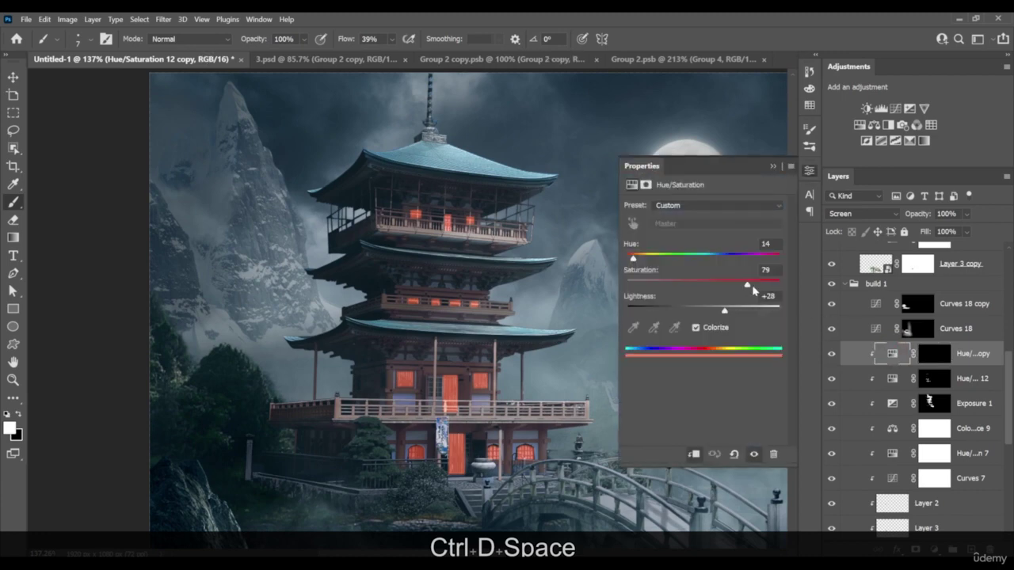
pyautogui.click(932, 357)
pyautogui.hotkey('ctrl', 'i')
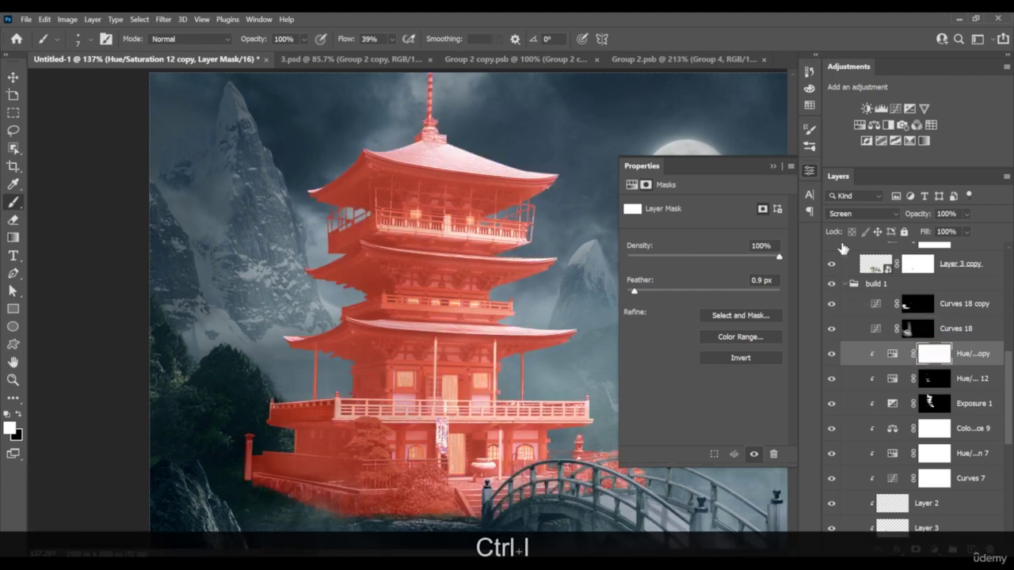
pyautogui.click(857, 215)
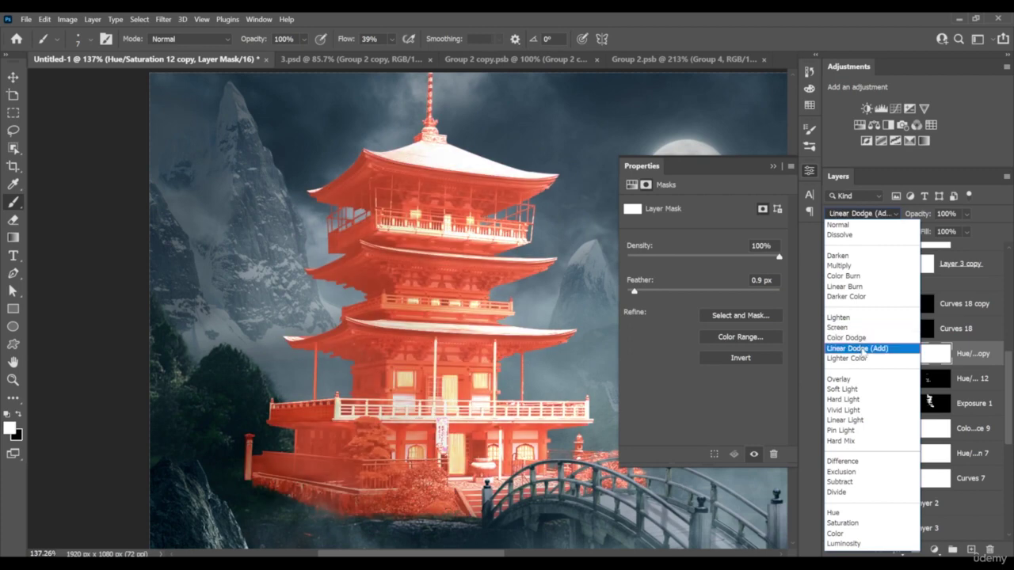
pyautogui.click(861, 348)
pyautogui.click(777, 170)
pyautogui.moveTo(590, 362); pyautogui.dragTo(557, 324)
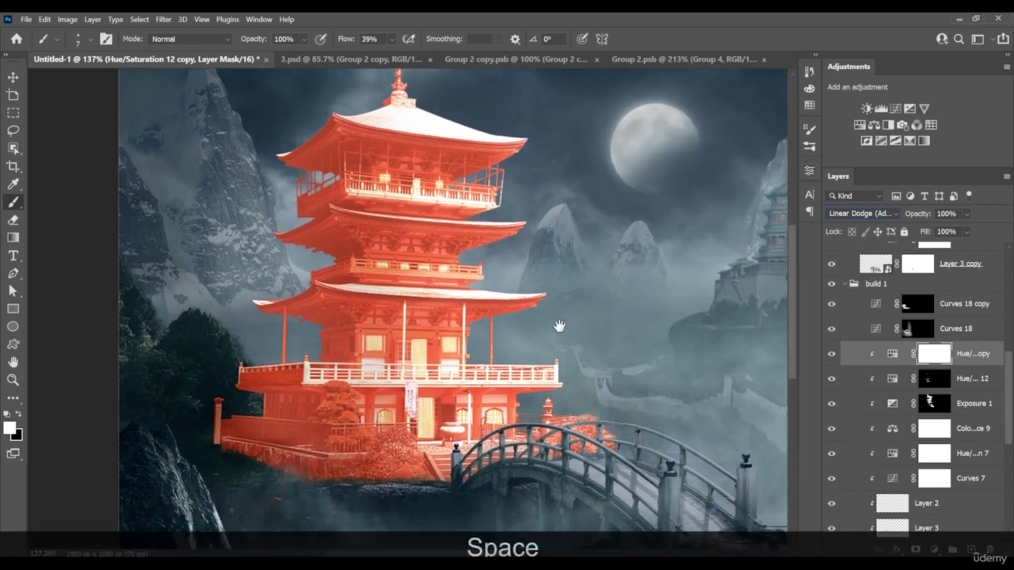
pyautogui.hotkey('ctrl', 'i')
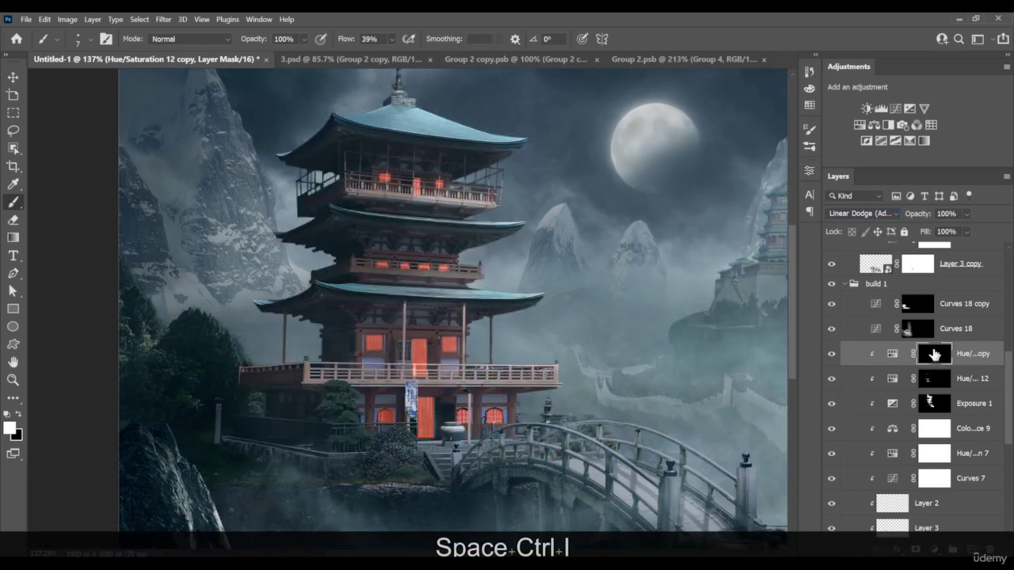
# Dab white on the copy's mask over the door and two windows behind the large balcony with an 84 px Soft Round brush
pyautogui.press('z')
pyautogui.click(394, 367)
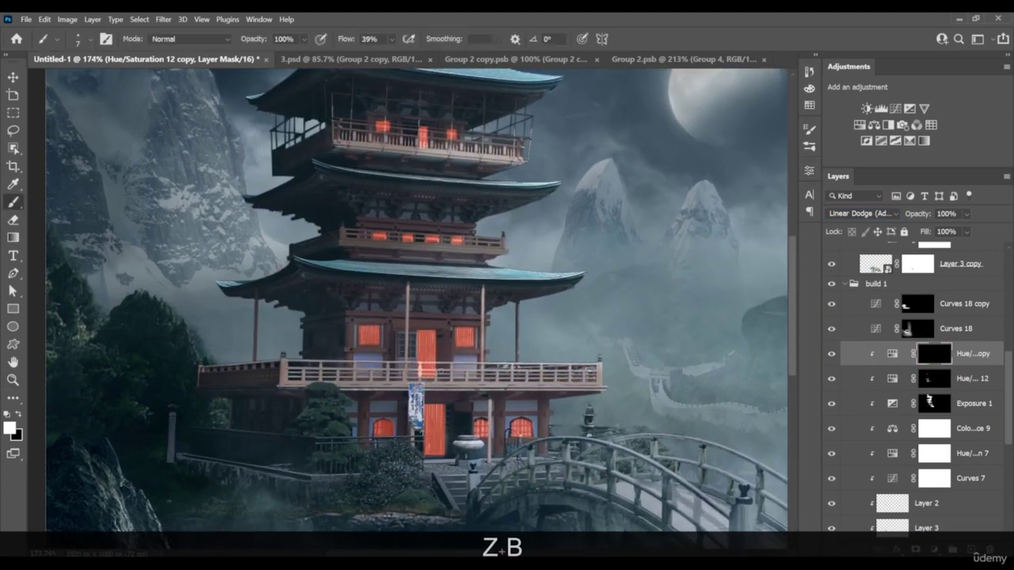
pyautogui.rightClick(445, 336)
pyautogui.click(504, 479)
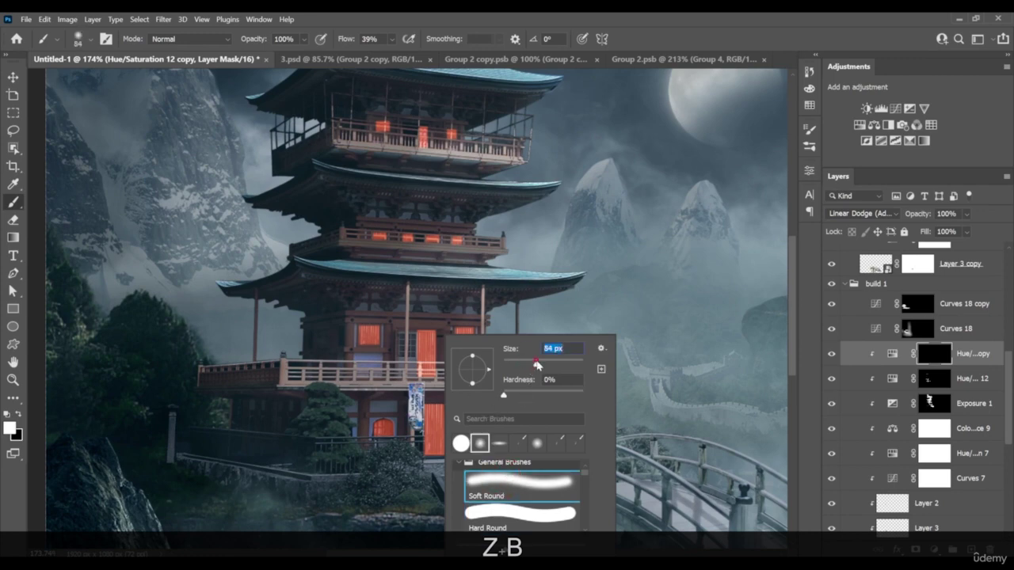
pyautogui.click(426, 355)
pyautogui.click(427, 355)
pyautogui.moveTo(458, 330); pyautogui.dragTo(475, 351)
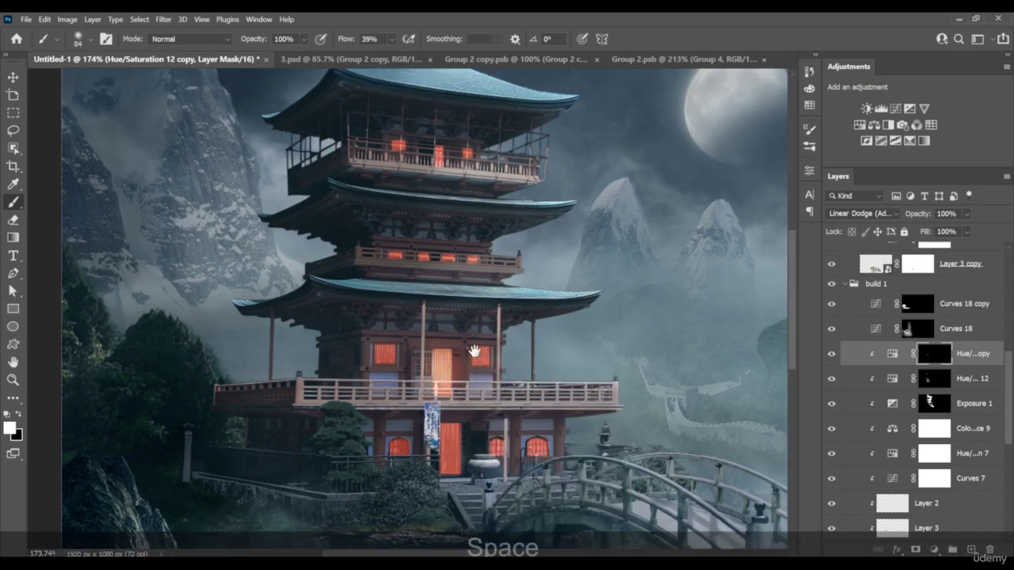
pyautogui.click(389, 357)
pyautogui.click(480, 359)
# Brighten the ground-floor door and three arched windows with soft white dabs on the copy's mask, undoing the last excess stroke
pyautogui.moveTo(482, 394); pyautogui.dragTo(502, 351)
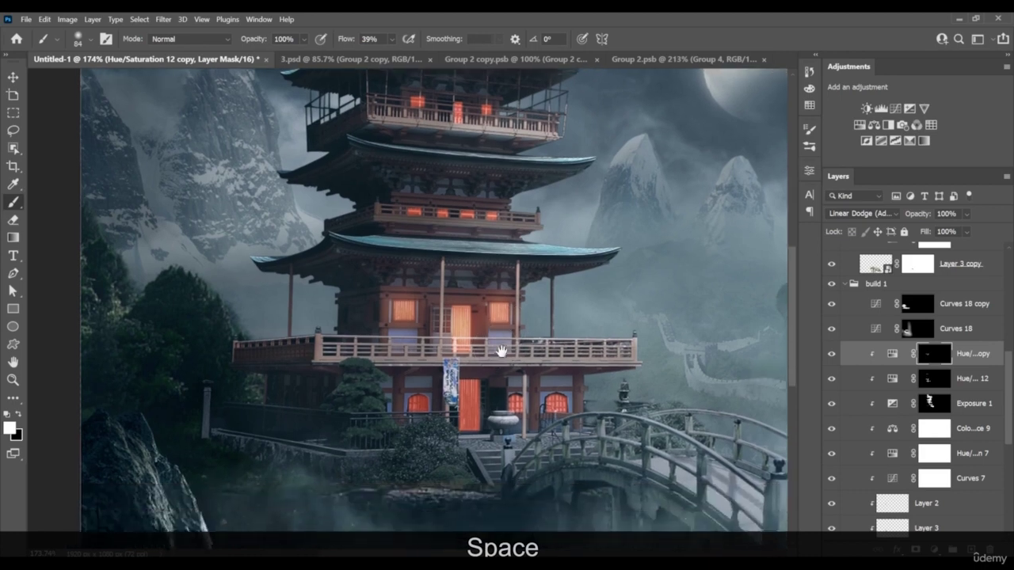
pyautogui.click(478, 386)
pyautogui.click(475, 387)
pyautogui.click(483, 394)
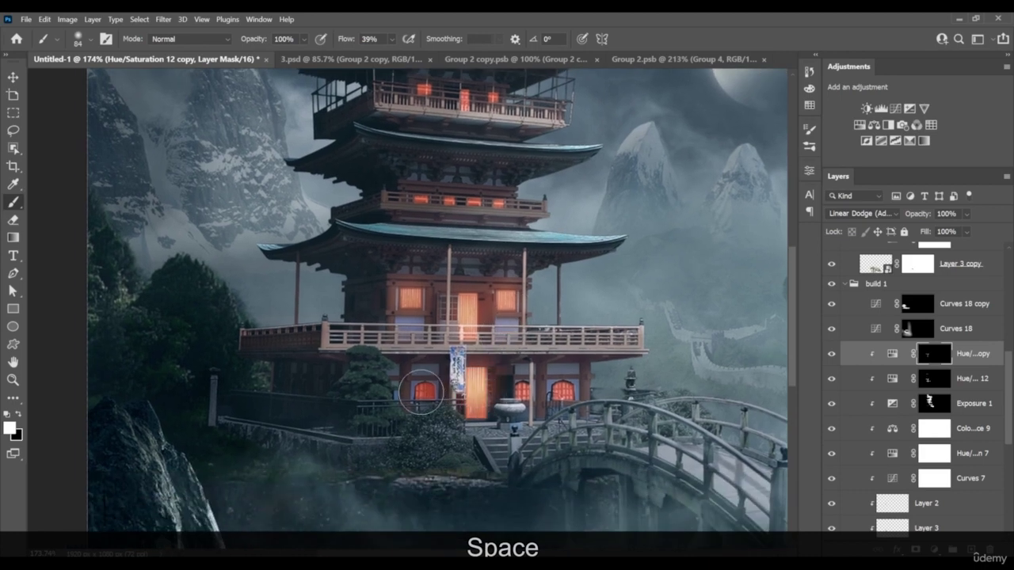
pyautogui.click(421, 393)
pyautogui.click(426, 393)
pyautogui.click(560, 392)
pyautogui.click(521, 389)
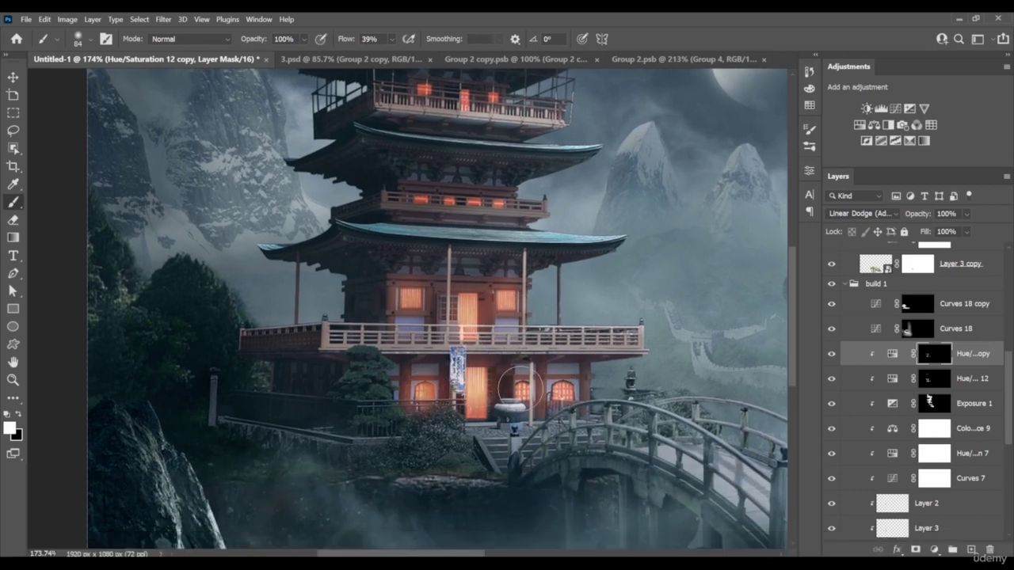
pyautogui.moveTo(520, 389)
pyautogui.mouseDown()
pyautogui.moveTo(525, 475)
pyautogui.moveTo(500, 433)
pyautogui.mouseUp()
pyautogui.hotkey('ctrl', 'z')
# Reduce the brush to 30 px and brighten the windows behind the middle floor's railing on the copy's mask
pyautogui.moveTo(521, 390)
pyautogui.mouseDown()
pyautogui.moveTo(502, 390)
pyautogui.moveTo(540, 471)
pyautogui.mouseUp()
pyautogui.click(485, 432)
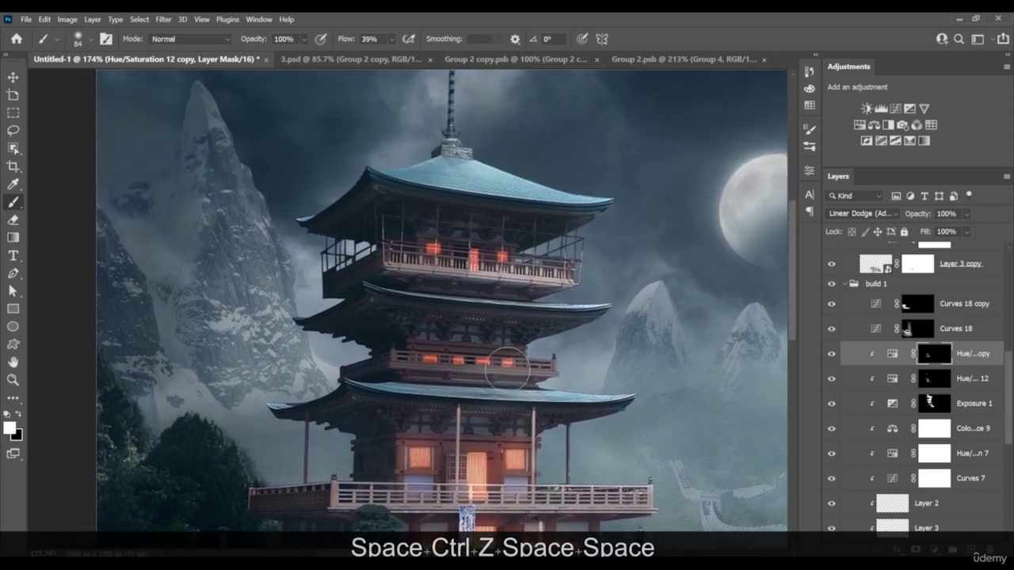
pyautogui.press('[')
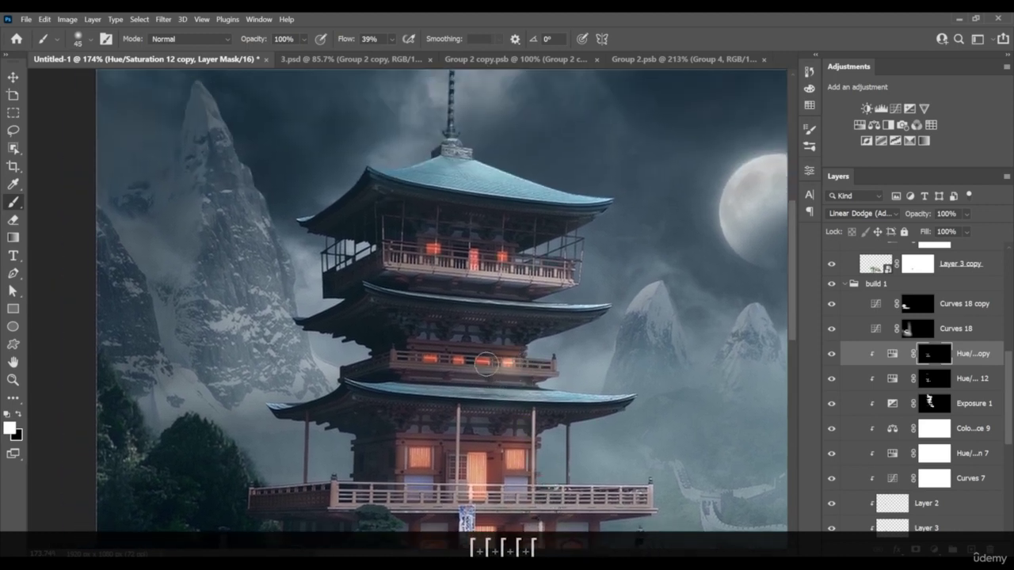
pyautogui.press('[')
pyautogui.press('[')
pyautogui.press('[')
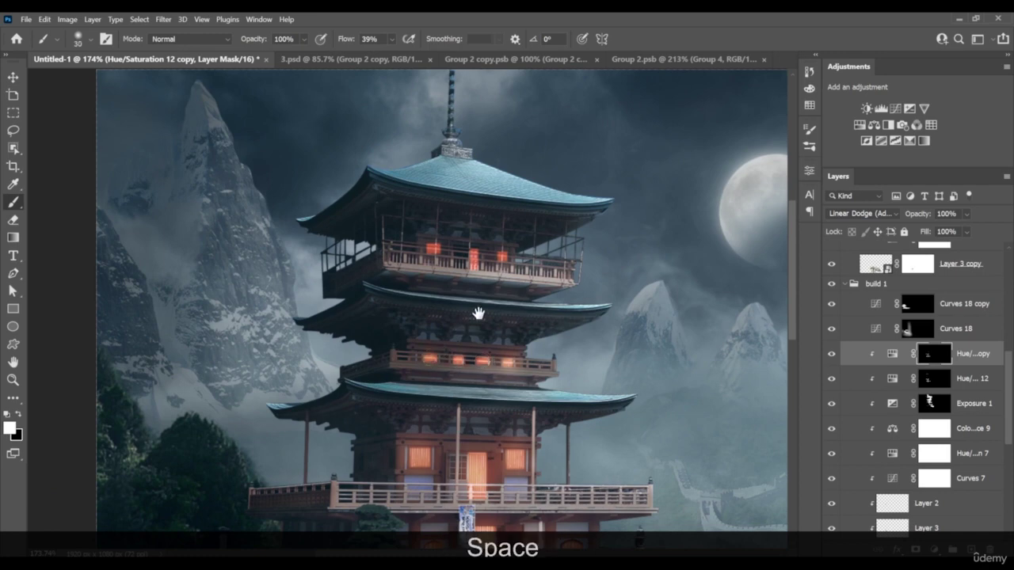
# Brighten the top floor's windows and door on the copy's mask with the 30 px soft brush, and check the whole composite
pyautogui.moveTo(478, 313); pyautogui.dragTo(480, 373)
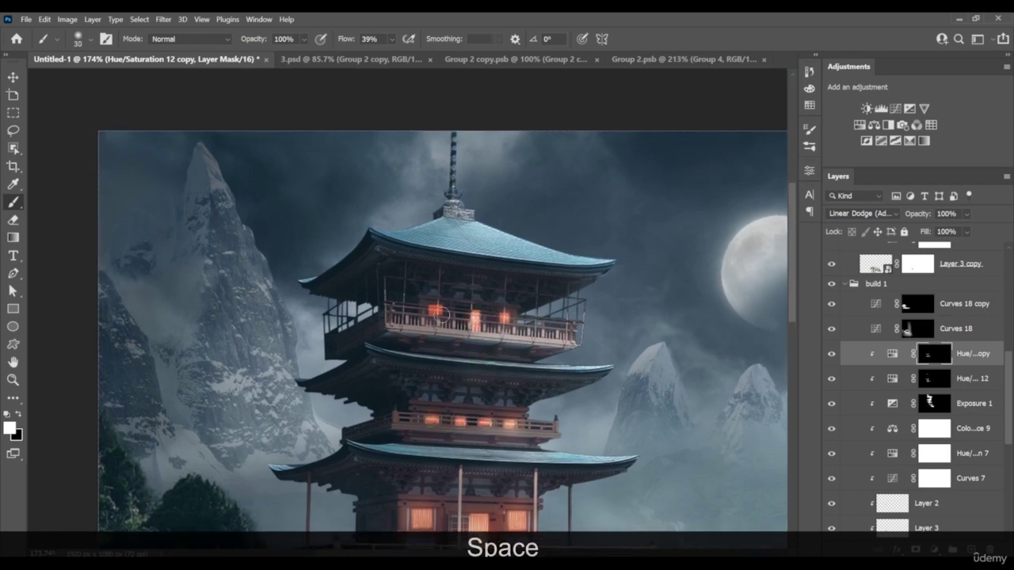
pyautogui.press('z')
pyautogui.moveTo(572, 330); pyautogui.dragTo(449, 318)
pyautogui.moveTo(595, 362)
pyautogui.mouseDown()
pyautogui.moveTo(500, 310)
pyautogui.moveTo(509, 322)
pyautogui.moveTo(586, 330)
pyautogui.mouseUp()
pyautogui.press('z')
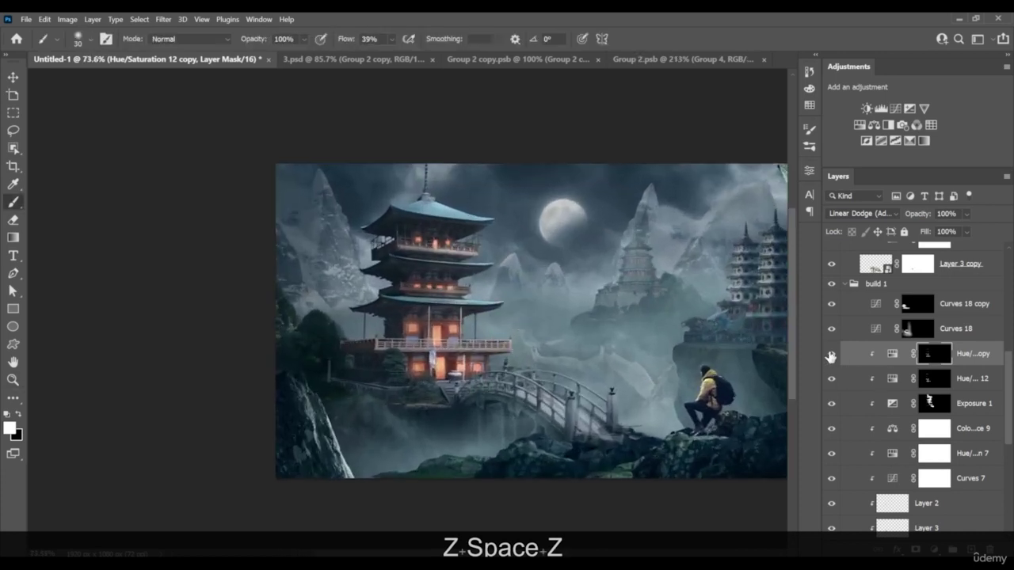
# Compare the pagoda with and without the Hue/Saturation 12 copy adjustment, and inspect the lit floors and entrance up close
pyautogui.click(830, 354)
pyautogui.click(830, 354)
pyautogui.click(830, 354)
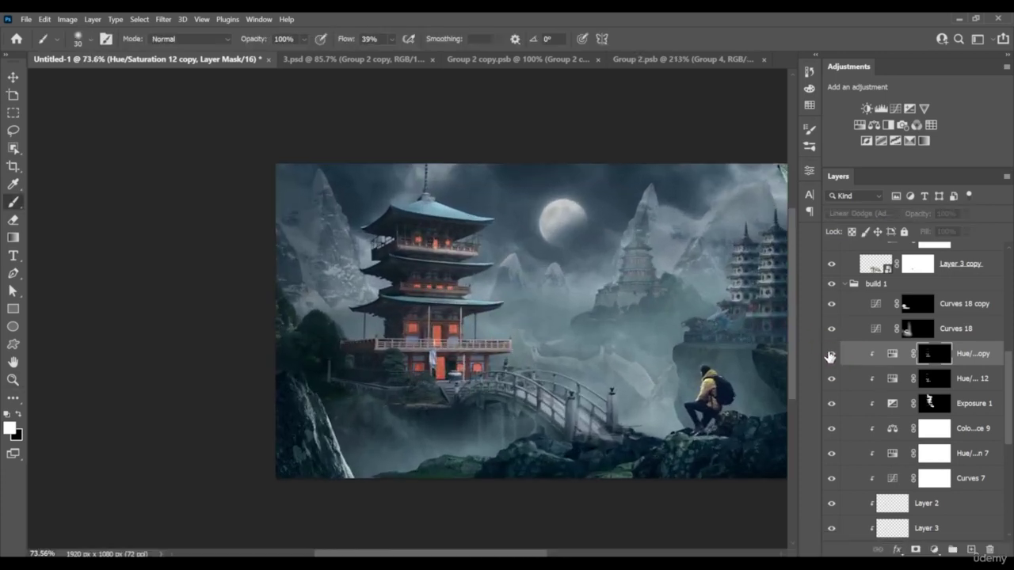
pyautogui.click(830, 355)
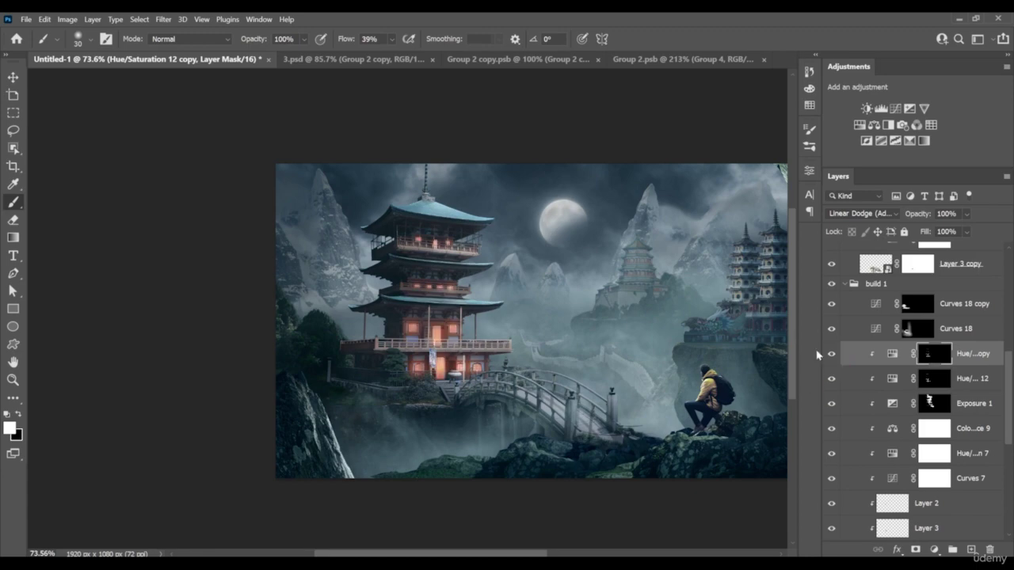
pyautogui.press('z')
pyautogui.moveTo(385, 294); pyautogui.dragTo(413, 290)
pyautogui.press('space')
pyautogui.moveTo(491, 377); pyautogui.dragTo(425, 311)
pyautogui.press('z')
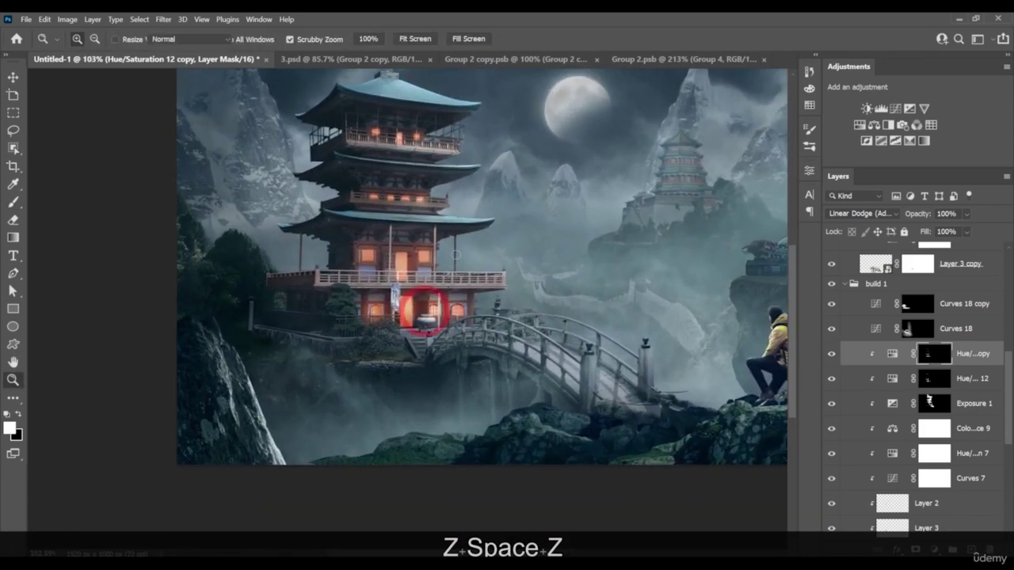
pyautogui.press('space')
pyautogui.moveTo(458, 247); pyautogui.dragTo(468, 358)
pyautogui.press('z')
pyautogui.moveTo(422, 279)
pyautogui.mouseDown()
pyautogui.moveTo(446, 308)
pyautogui.moveTo(435, 279)
pyautogui.mouseUp()
pyautogui.press('space')
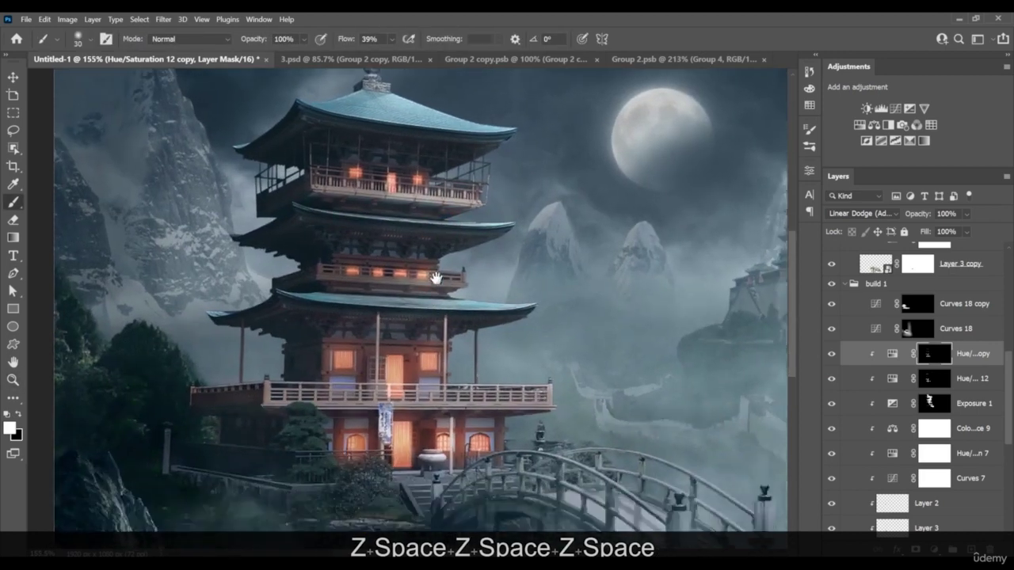
pyautogui.moveTo(447, 335); pyautogui.dragTo(425, 256)
pyautogui.moveTo(486, 362); pyautogui.dragTo(451, 304)
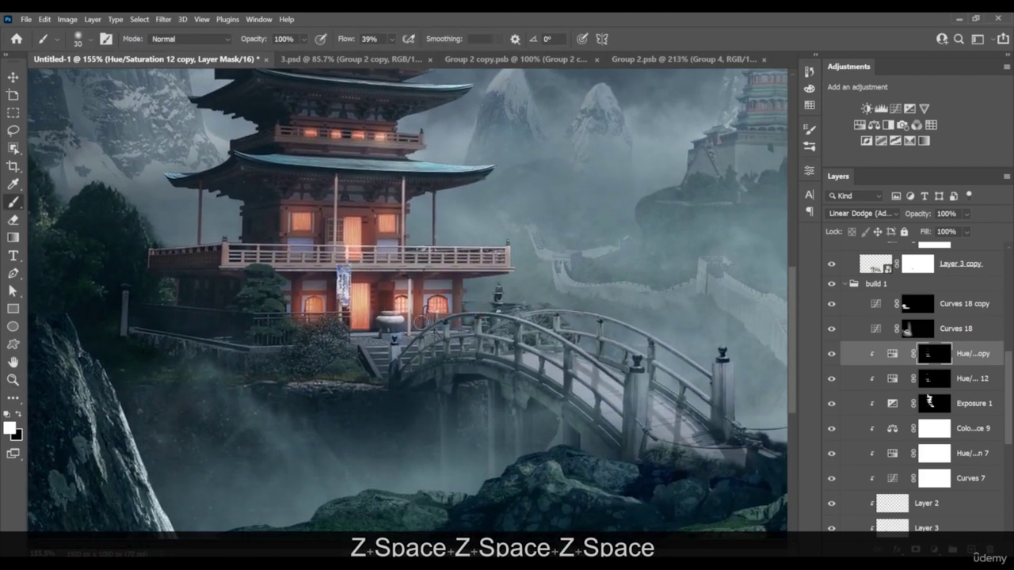
pyautogui.press('space')
pyautogui.moveTo(374, 312); pyautogui.dragTo(435, 316)
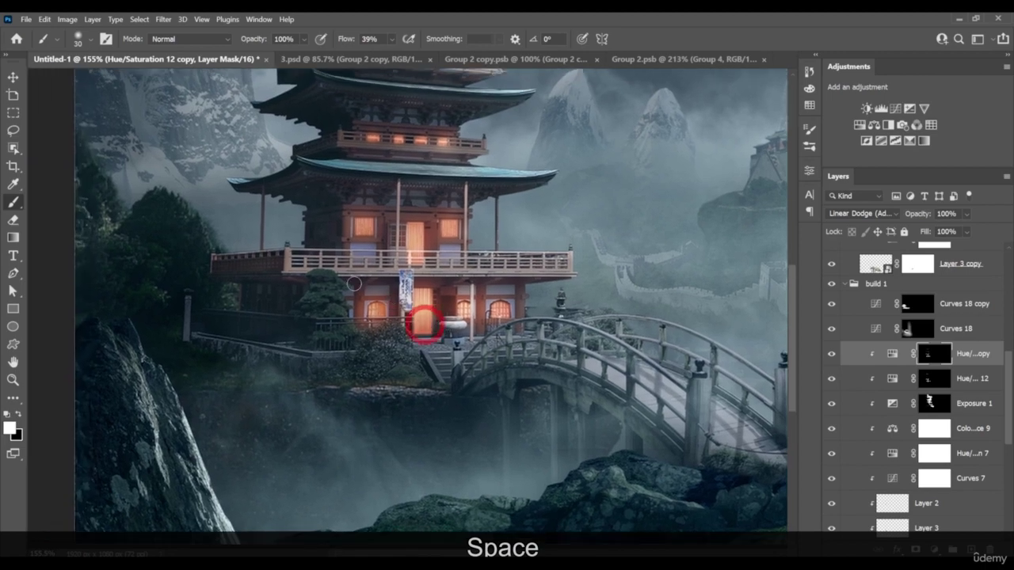
# Paint a warm highlight on the edge of the tree beside the entrance, using a 5 px white brush on the Hue/Saturation 12 mask
pyautogui.press('z')
pyautogui.moveTo(319, 277); pyautogui.dragTo(705, 311)
pyautogui.press('z')
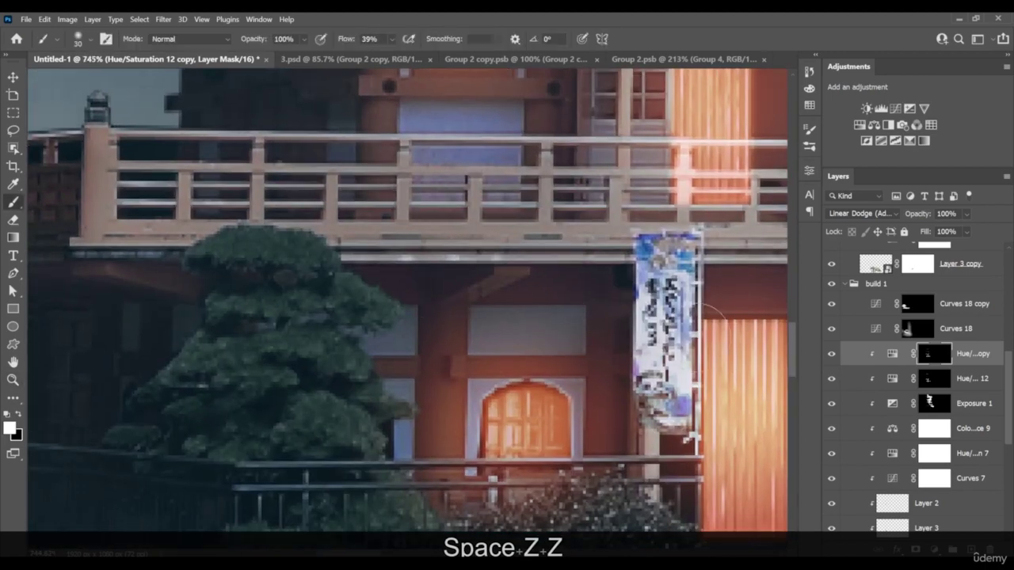
pyautogui.click(934, 382)
pyautogui.press('[')
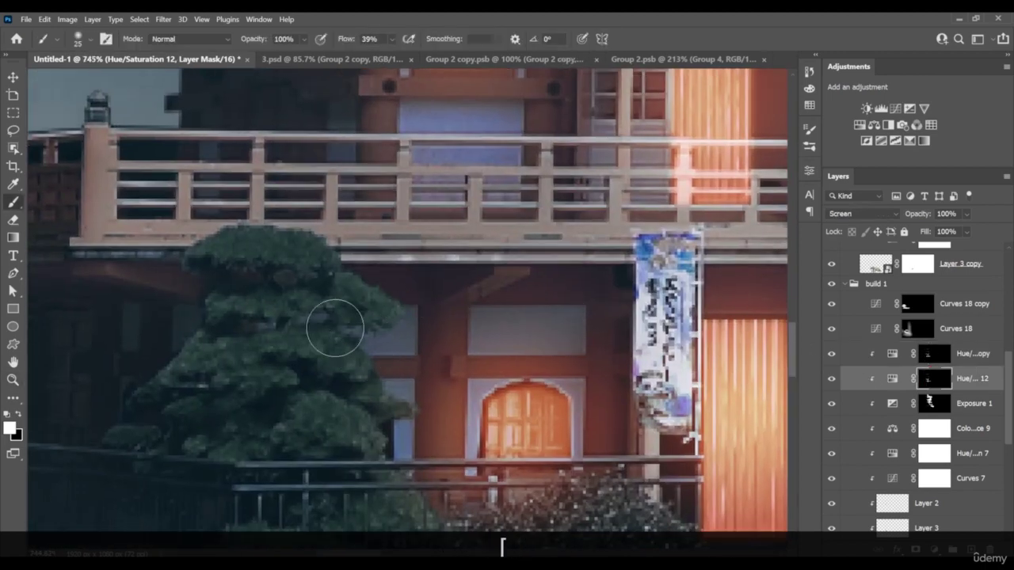
pyautogui.press('space')
pyautogui.moveTo(376, 302); pyautogui.dragTo(412, 326)
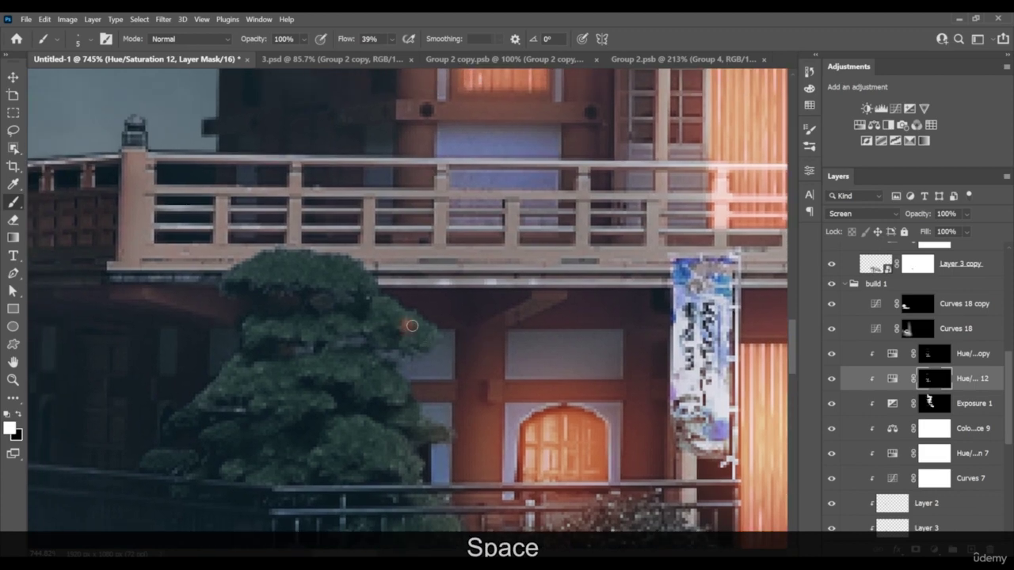
pyautogui.press('z')
pyautogui.moveTo(426, 265); pyautogui.dragTo(370, 276)
pyautogui.press('space')
pyautogui.press('z')
pyautogui.moveTo(436, 290)
pyautogui.mouseDown()
pyautogui.moveTo(405, 347)
pyautogui.moveTo(442, 348)
pyautogui.mouseUp()
# Lower the brush flow to 19% and continue the warm highlight along the treetop with a 10 px brush
pyautogui.press(']')
pyautogui.press(']')
pyautogui.press('[')
pyautogui.press('[')
pyautogui.press('[')
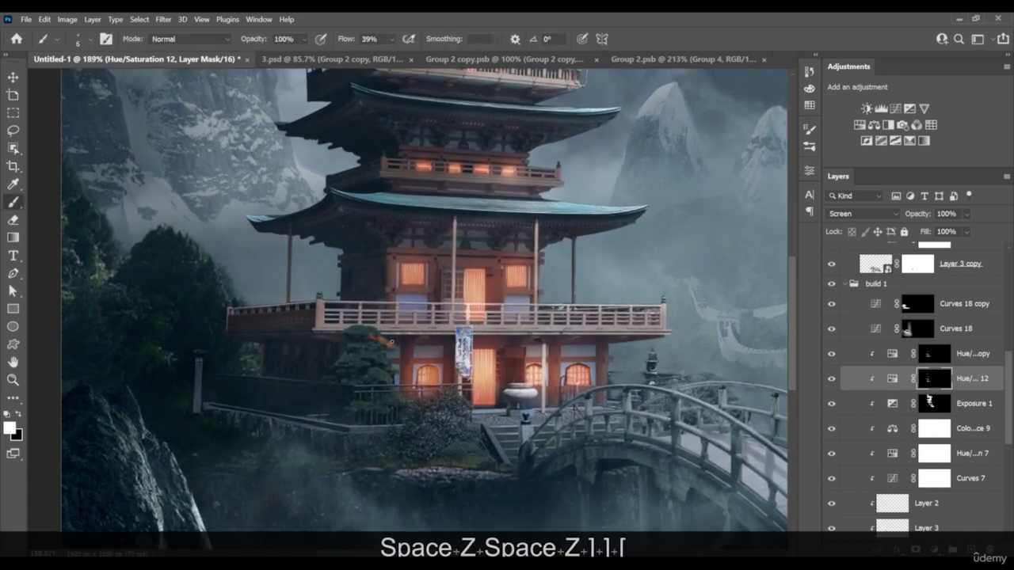
pyautogui.press(']')
pyautogui.press(']')
pyautogui.press(']')
pyautogui.press(']')
pyautogui.click(391, 39)
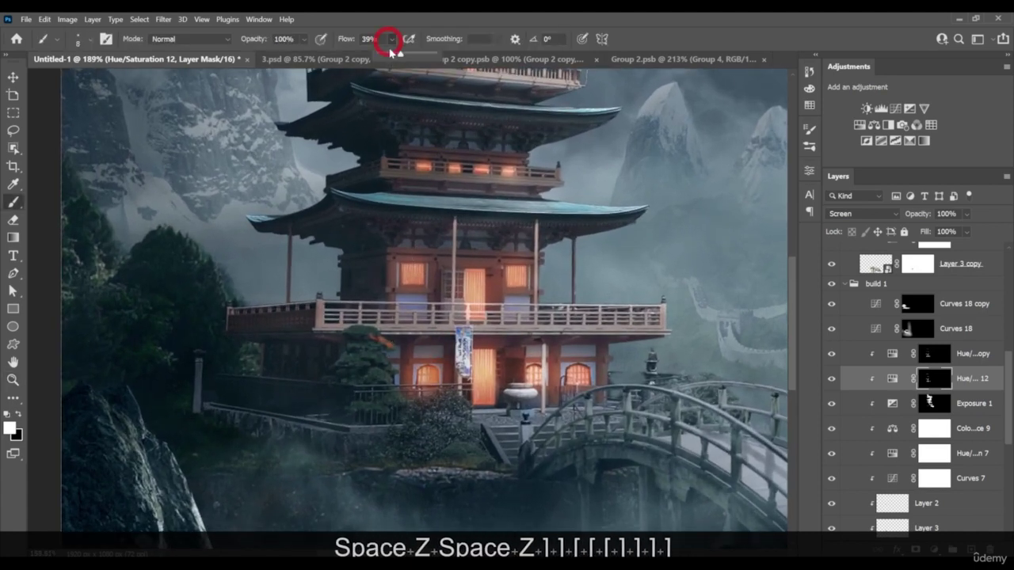
pyautogui.press(']')
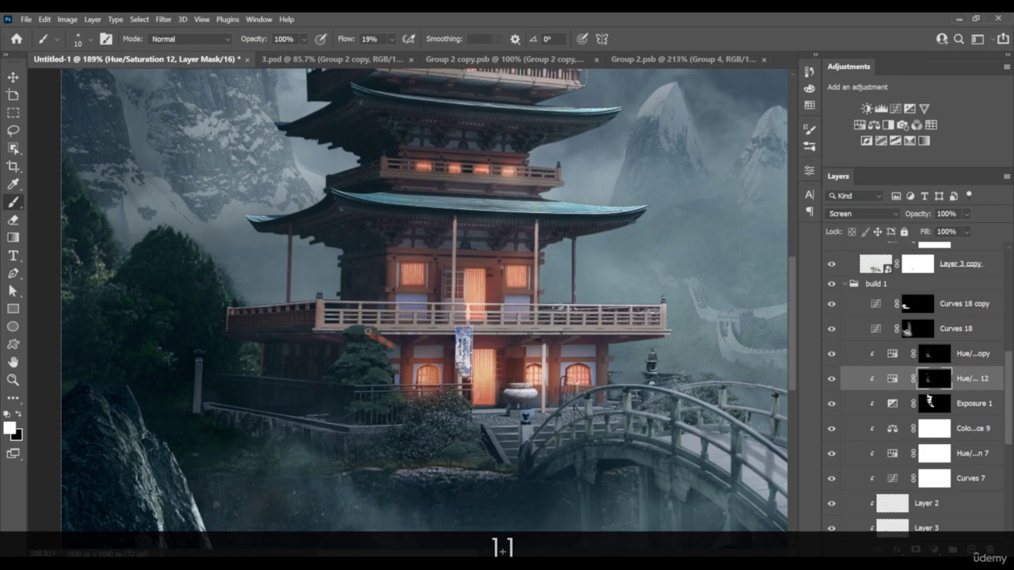
# Spread the glow over the tree's foliage facing the building with a 30 px brush, and soften the excess with black
pyautogui.press('x')
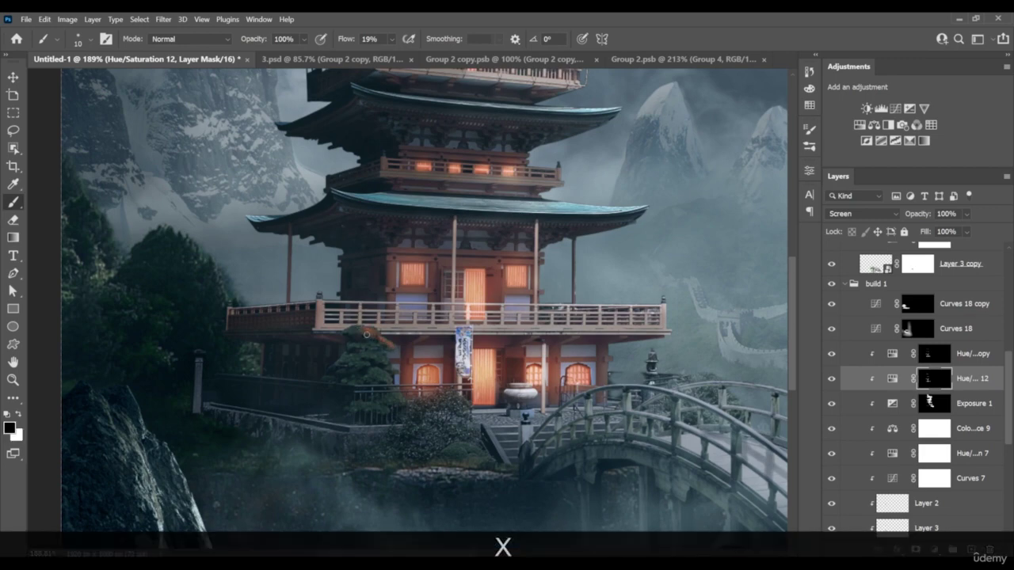
pyautogui.press(']')
pyautogui.press(']')
pyautogui.press(']')
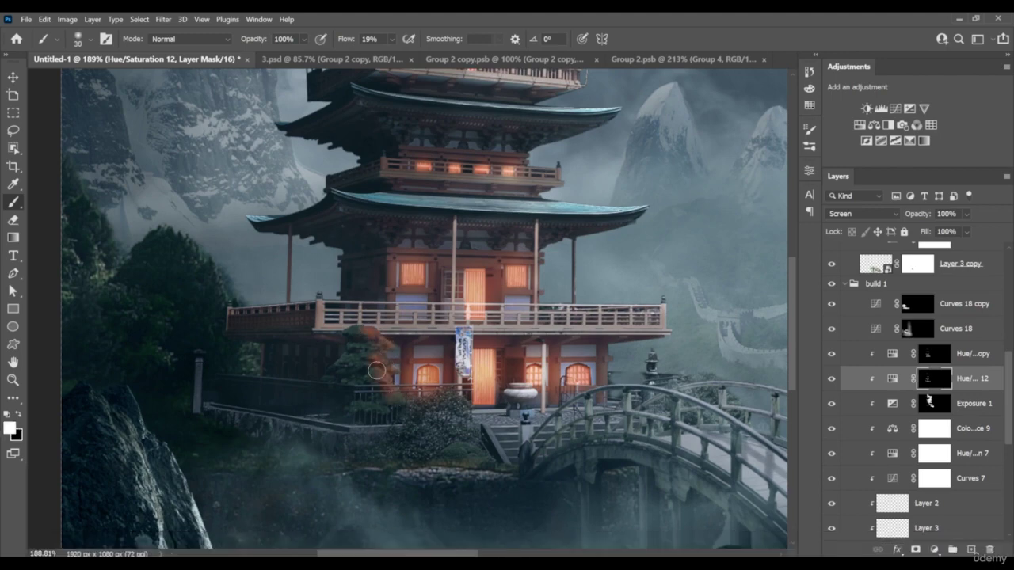
pyautogui.press('x')
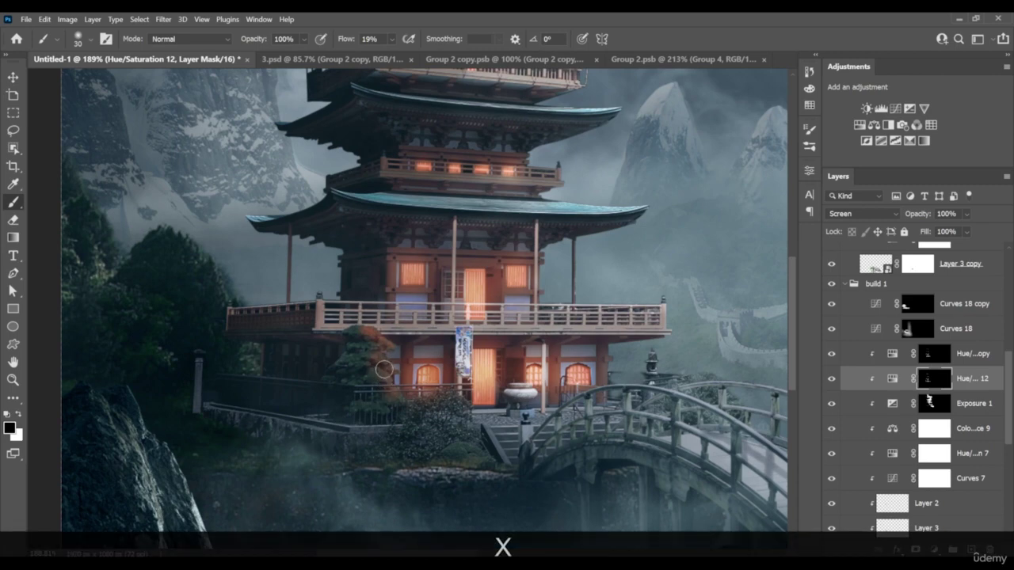
pyautogui.moveTo(369, 337); pyautogui.dragTo(375, 343)
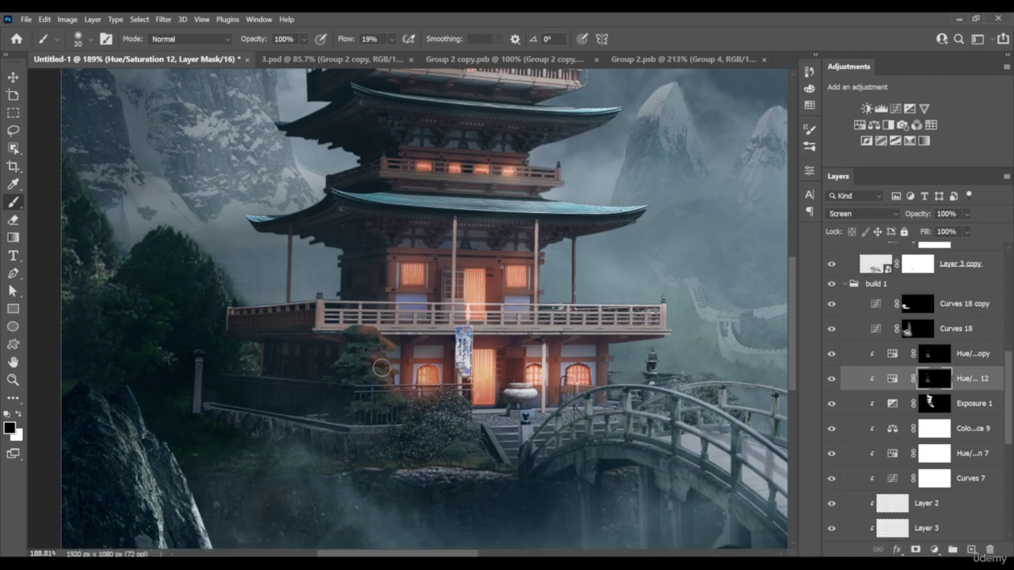
# Paint a warm rim light in white on the stone urn's edge facing the glowing door with a 5 px brush
pyautogui.press('space')
pyautogui.moveTo(439, 370)
pyautogui.mouseDown()
pyautogui.moveTo(373, 345)
pyautogui.moveTo(497, 380)
pyautogui.moveTo(438, 321)
pyautogui.moveTo(453, 356)
pyautogui.mouseUp()
pyautogui.press('z')
pyautogui.press('space')
pyautogui.press('z')
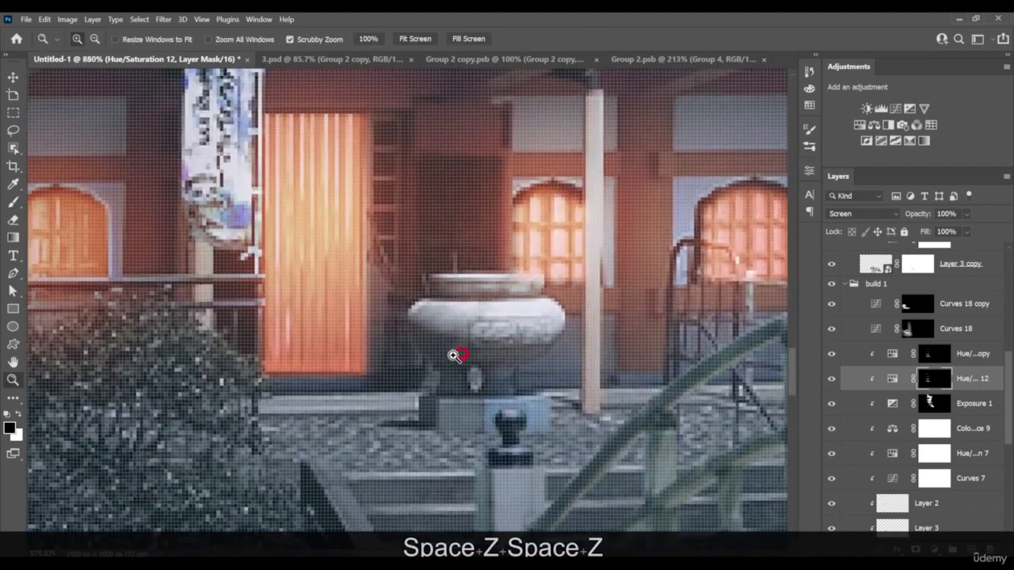
pyautogui.press('[')
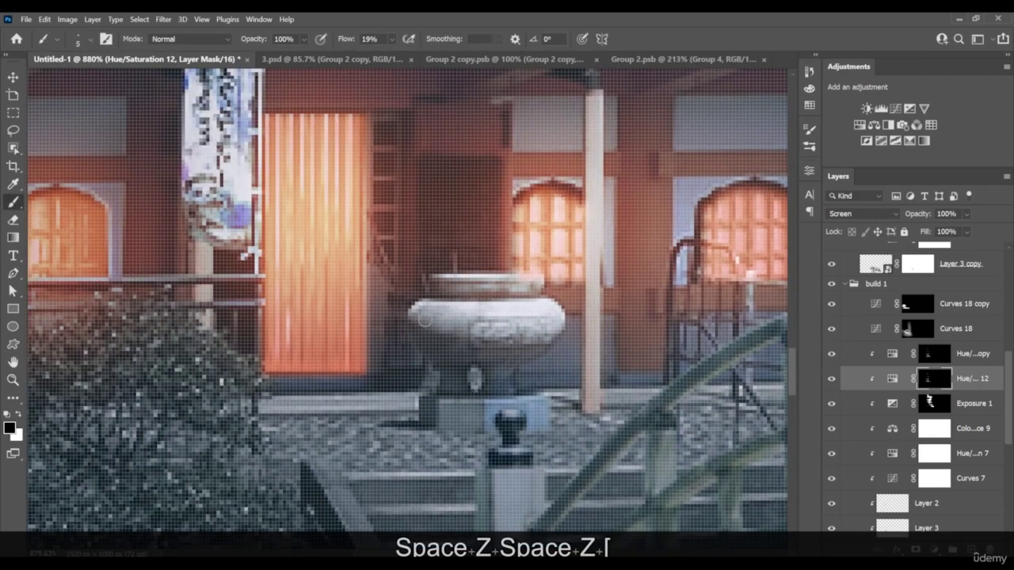
pyautogui.press('x')
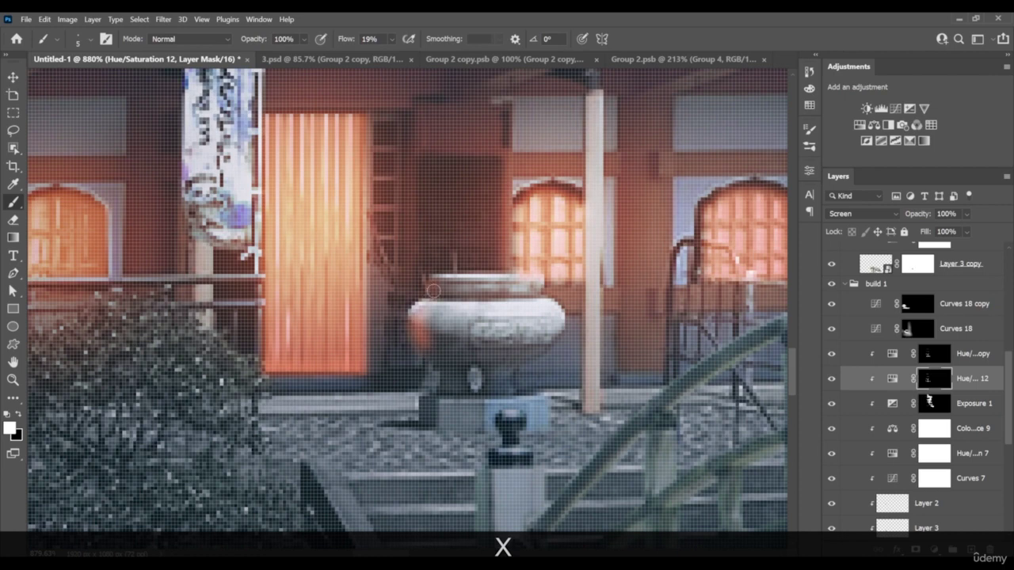
pyautogui.moveTo(438, 356)
pyautogui.mouseDown()
pyautogui.moveTo(436, 378)
pyautogui.moveTo(473, 312)
pyautogui.mouseUp()
# Cast a soft warm glow on the paving and step edge in front of the ground-floor door with a 60 px white brush
pyautogui.press('space')
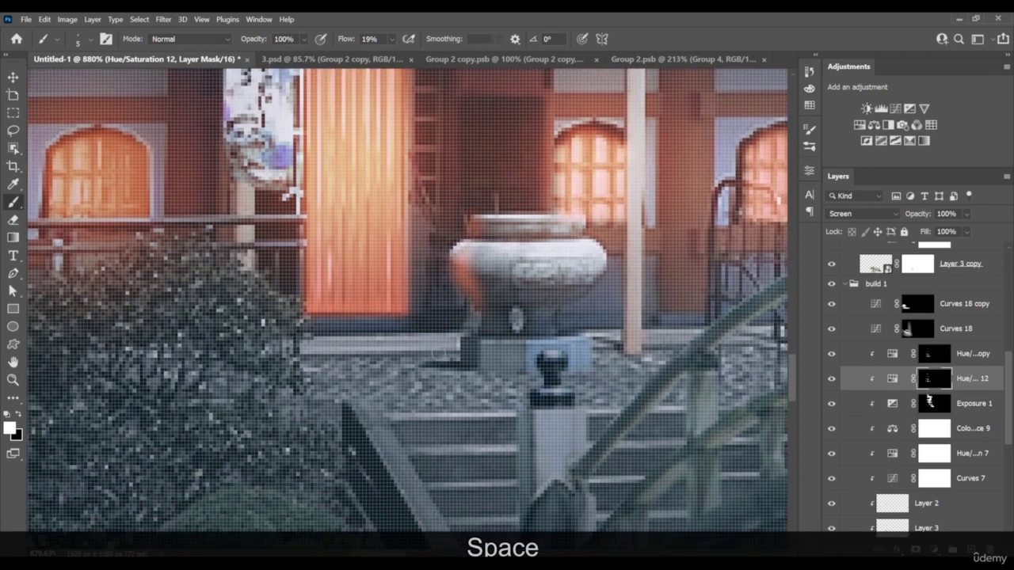
pyautogui.press(']')
pyautogui.press(']')
pyautogui.press(']')
pyautogui.press(']')
pyautogui.press(']')
pyautogui.press(']')
pyautogui.press(']')
pyautogui.press(']')
pyautogui.press(']')
pyautogui.press(']')
pyautogui.press(']')
pyautogui.press(']')
pyautogui.press(']')
pyautogui.press(']')
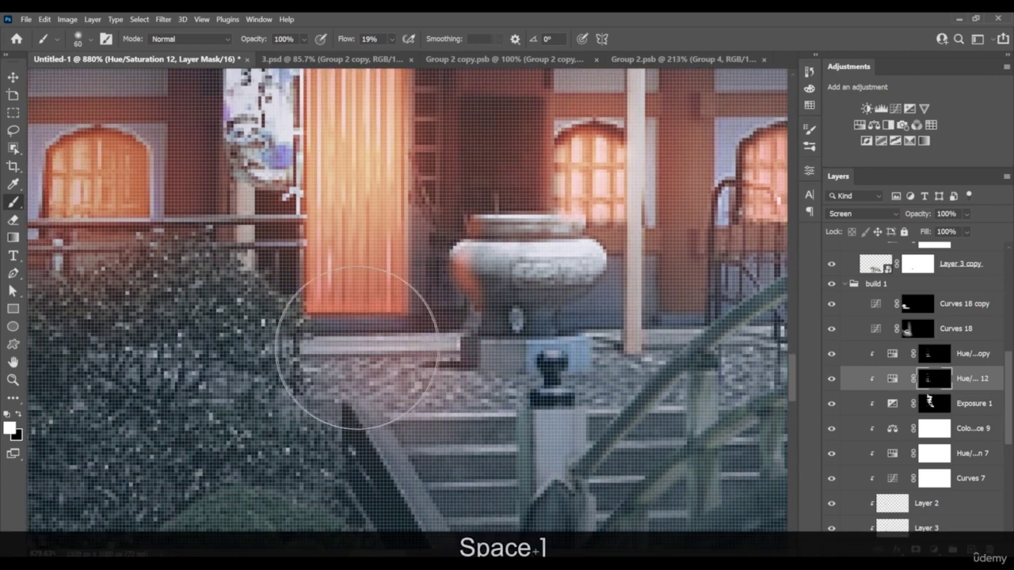
pyautogui.moveTo(356, 348)
pyautogui.mouseDown()
pyautogui.moveTo(467, 373)
pyautogui.moveTo(349, 382)
pyautogui.moveTo(392, 384)
pyautogui.mouseUp()
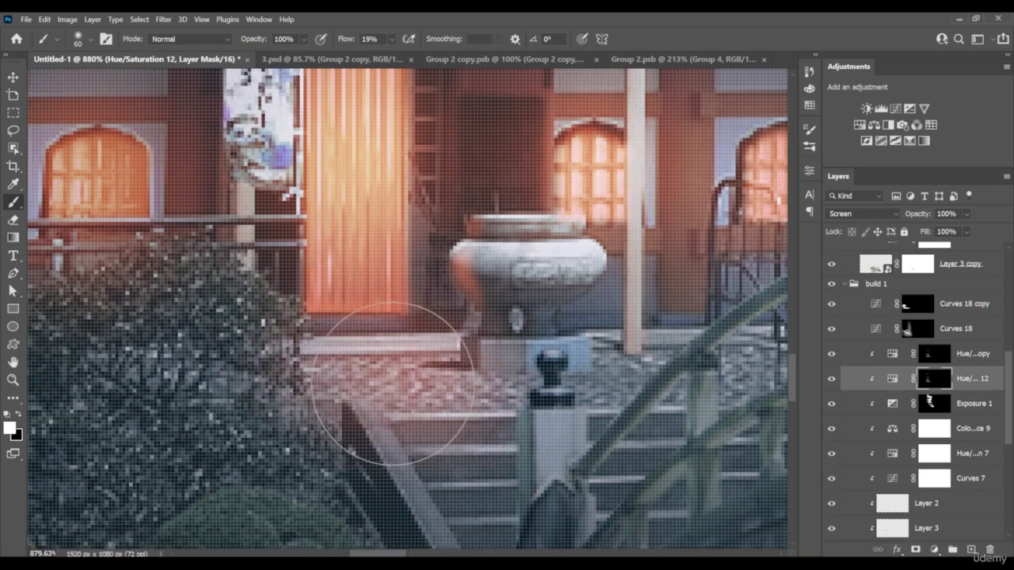
# Clean up the glow spilling around the urn's base and the bridge post with a small black brush, down to 8 px
pyautogui.press('x')
pyautogui.press('[')
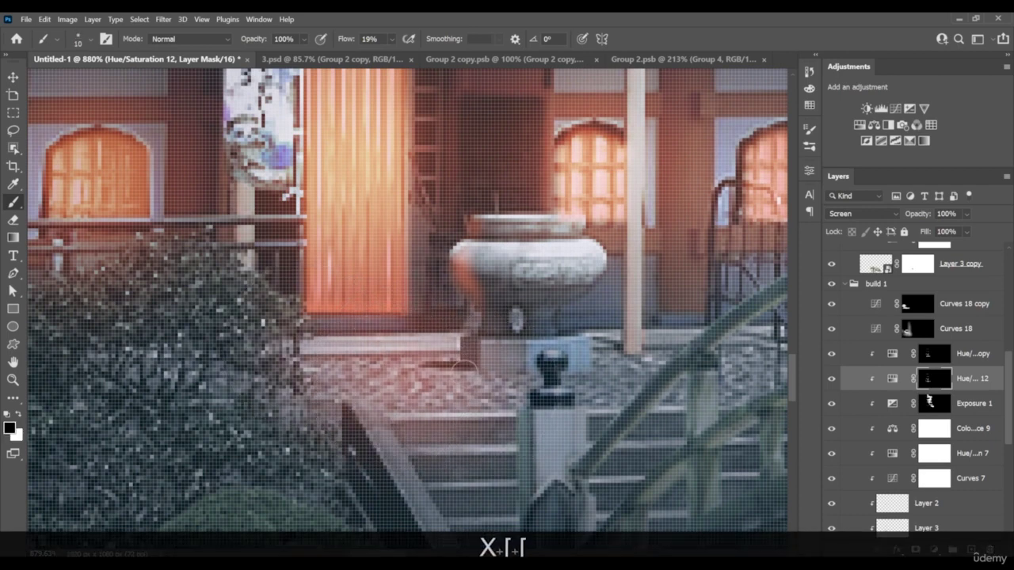
pyautogui.press('[')
pyautogui.press('[')
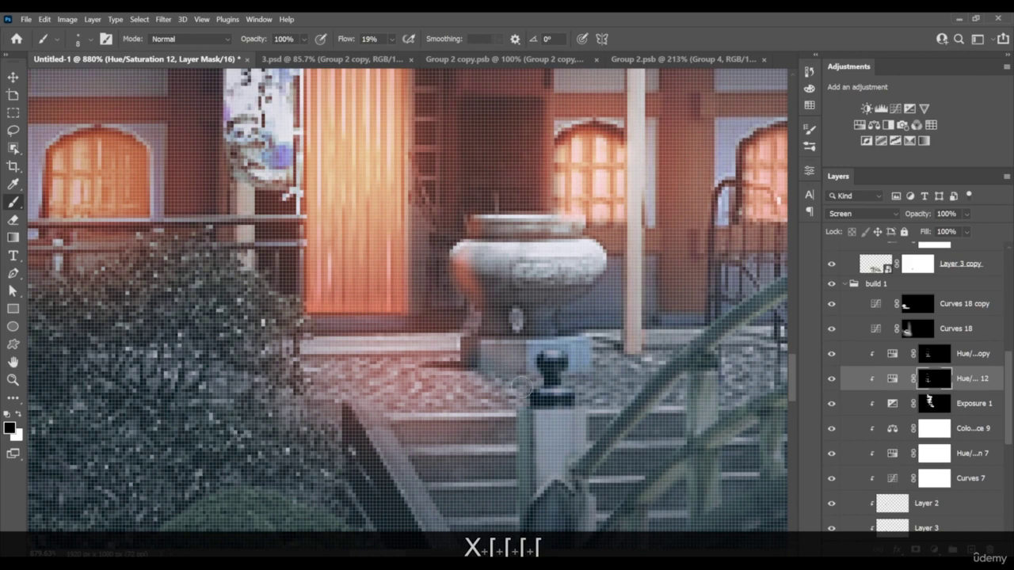
# Paint the warm light onto the sloping side edge of the entrance stairs with the 8 px brush, alternating white and black
pyautogui.press('x')
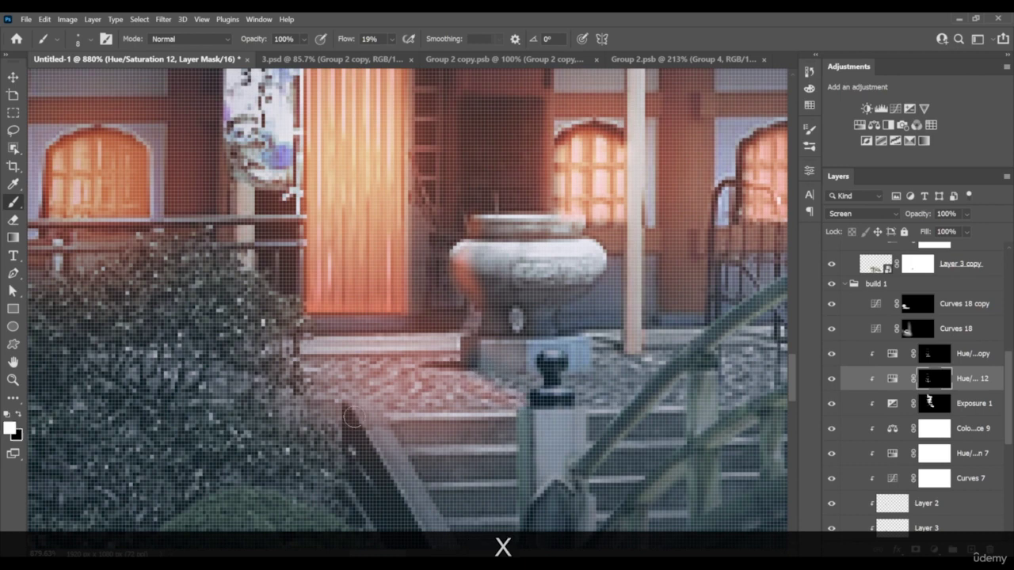
pyautogui.press('x')
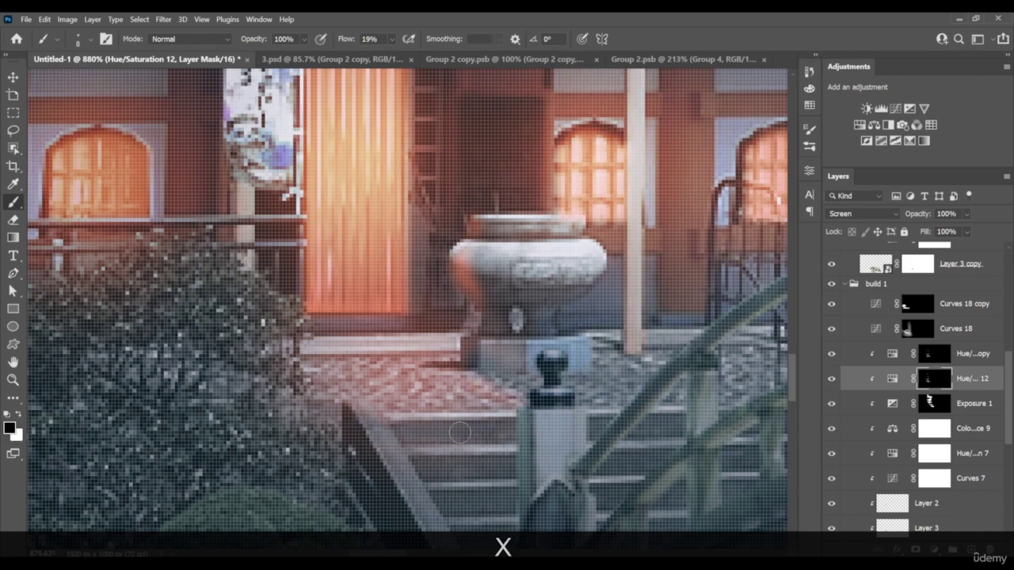
pyautogui.press('x')
pyautogui.press('z')
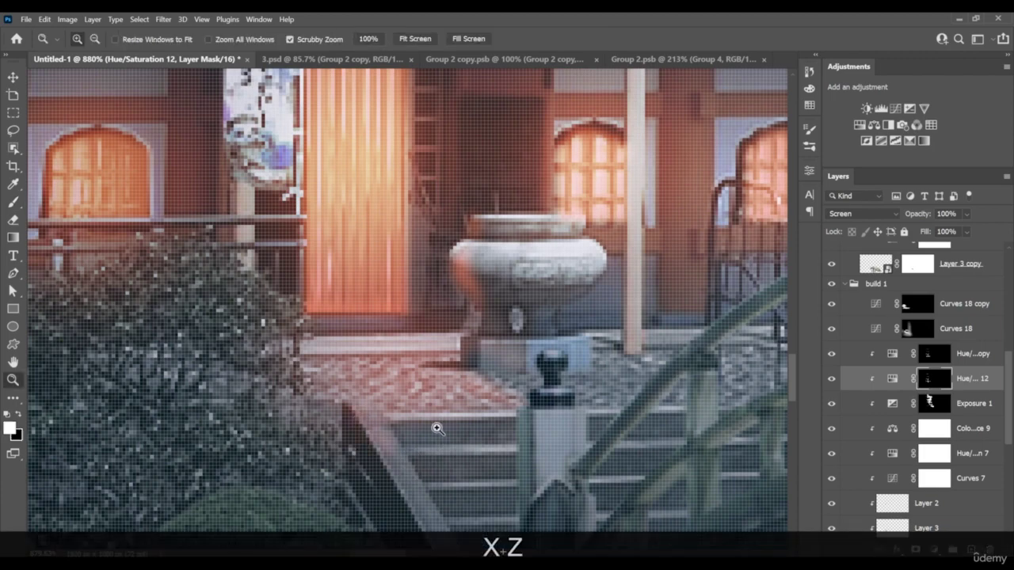
pyautogui.moveTo(435, 426)
pyautogui.mouseDown()
pyautogui.moveTo(342, 425)
pyautogui.moveTo(396, 426)
pyautogui.mouseUp()
# Add warm light to the paving below the arched windows beside the urn, and trim it with black around the urn's base
pyautogui.press('x')
pyautogui.press('z')
pyautogui.moveTo(470, 411)
pyautogui.mouseDown()
pyautogui.moveTo(442, 411)
pyautogui.moveTo(464, 410)
pyautogui.mouseUp()
pyautogui.press('x')
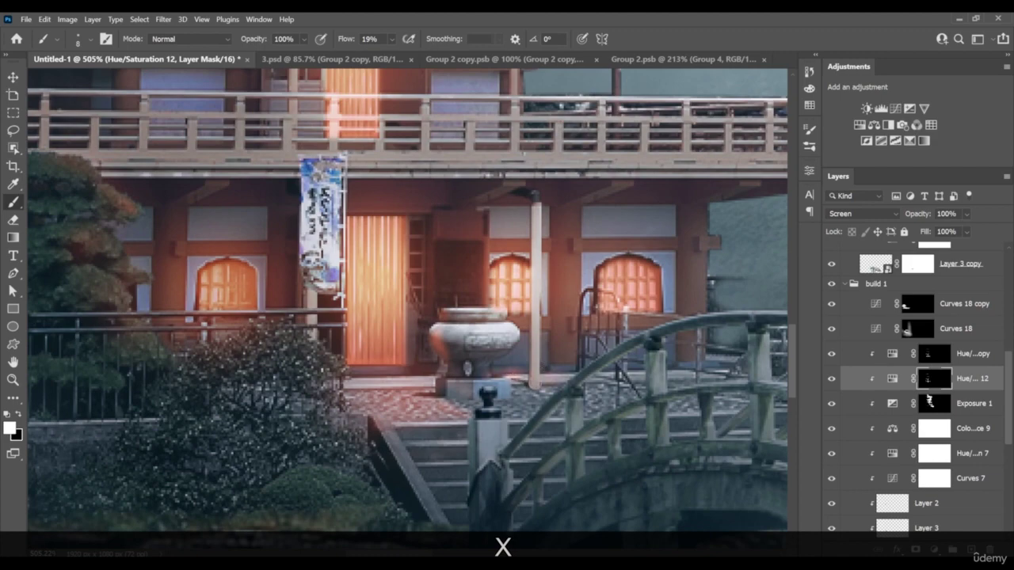
pyautogui.press('x')
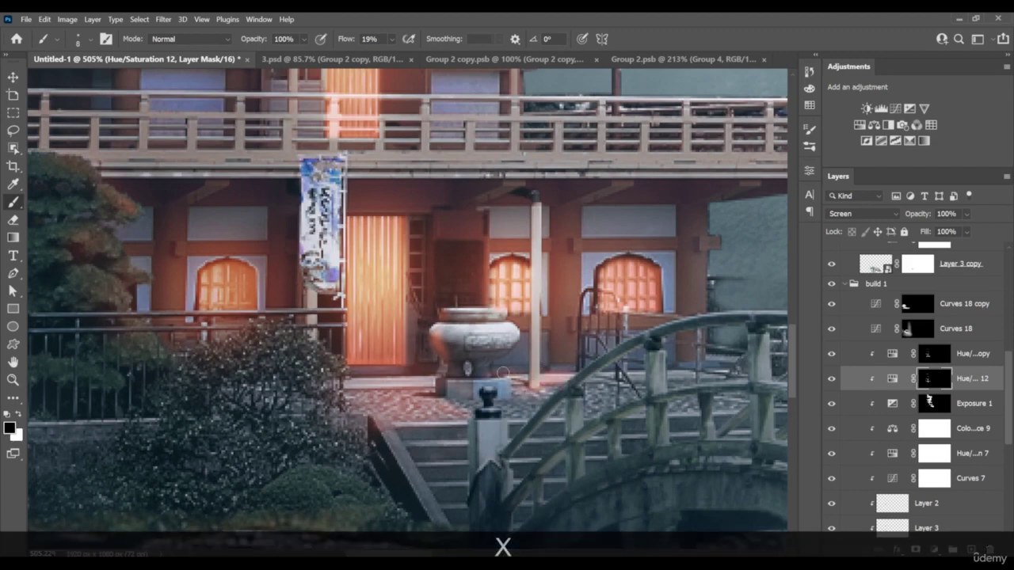
# Examine how the warm light falls across the paving, urn, stairs and bridge
pyautogui.press('z')
pyautogui.moveTo(583, 366)
pyautogui.mouseDown()
pyautogui.moveTo(504, 369)
pyautogui.moveTo(514, 369)
pyautogui.moveTo(513, 405)
pyautogui.moveTo(472, 404)
pyautogui.moveTo(491, 381)
pyautogui.moveTo(465, 382)
pyautogui.mouseUp()
pyautogui.press('space')
pyautogui.press('z')
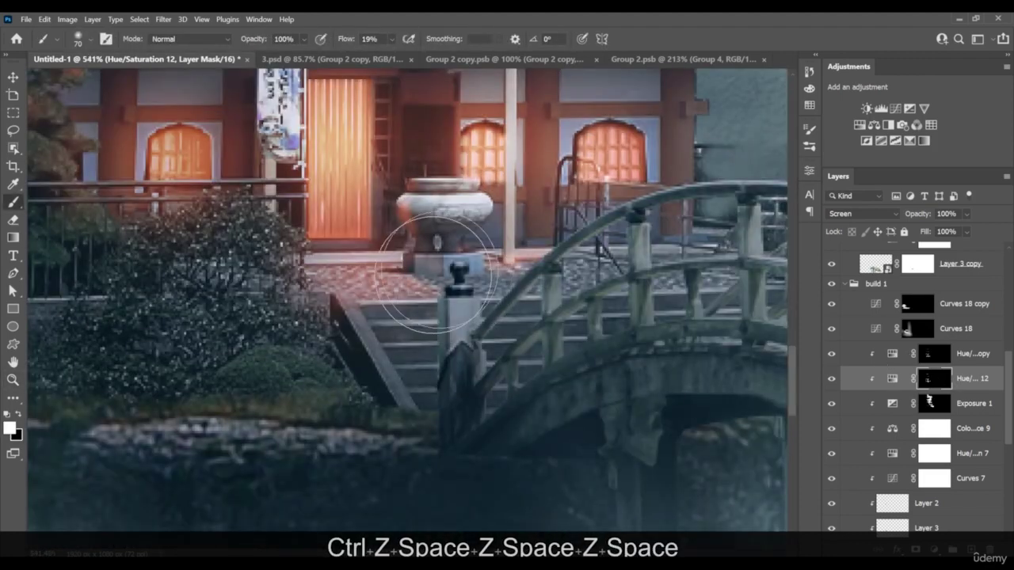
pyautogui.press('space')
pyautogui.moveTo(584, 330); pyautogui.dragTo(494, 363)
pyautogui.press('space')
pyautogui.moveTo(681, 378); pyautogui.dragTo(547, 333)
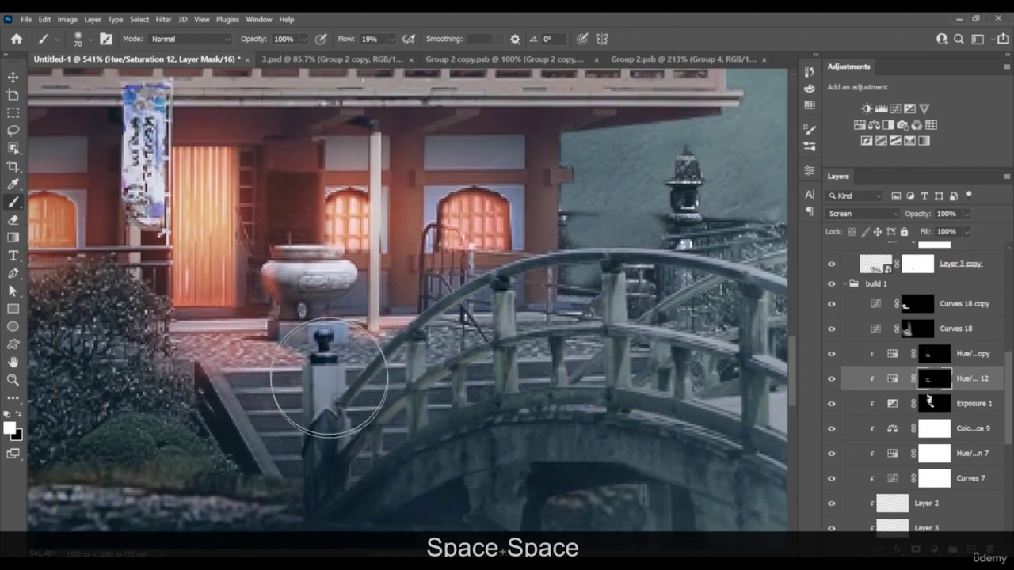
pyautogui.press('z')
pyautogui.moveTo(391, 407)
pyautogui.mouseDown()
pyautogui.moveTo(330, 409)
pyautogui.moveTo(416, 407)
pyautogui.mouseUp()
# Duplicate Hue/Saturation 12 as a clipped adjustment above the bridge's Curves 19, and fill the copy's mask with black
pyautogui.moveTo(972, 382)
pyautogui.keyDown('alt'); pyautogui.mouseDown()
pyautogui.moveTo(927, 217)
pyautogui.moveTo(960, 328)
pyautogui.mouseUp(); pyautogui.keyUp('alt')
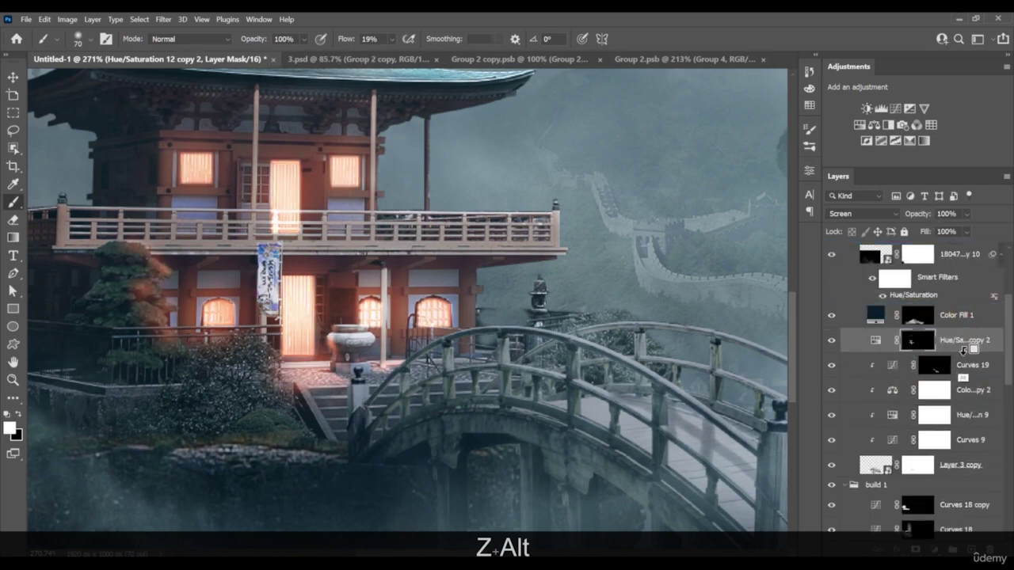
pyautogui.keyDown('alt'); pyautogui.click(964, 351); pyautogui.keyUp('alt')
pyautogui.click(938, 344)
pyautogui.hotkey('ctrl', 'a')
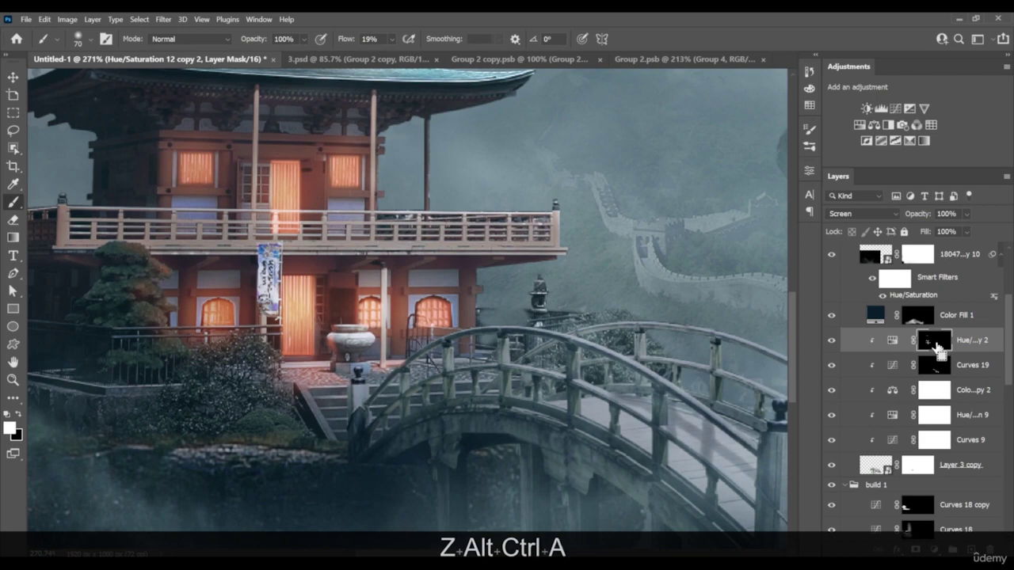
pyautogui.press('alt')
pyautogui.hotkey('alt', 'BackSpace')
pyautogui.press('ctrl')
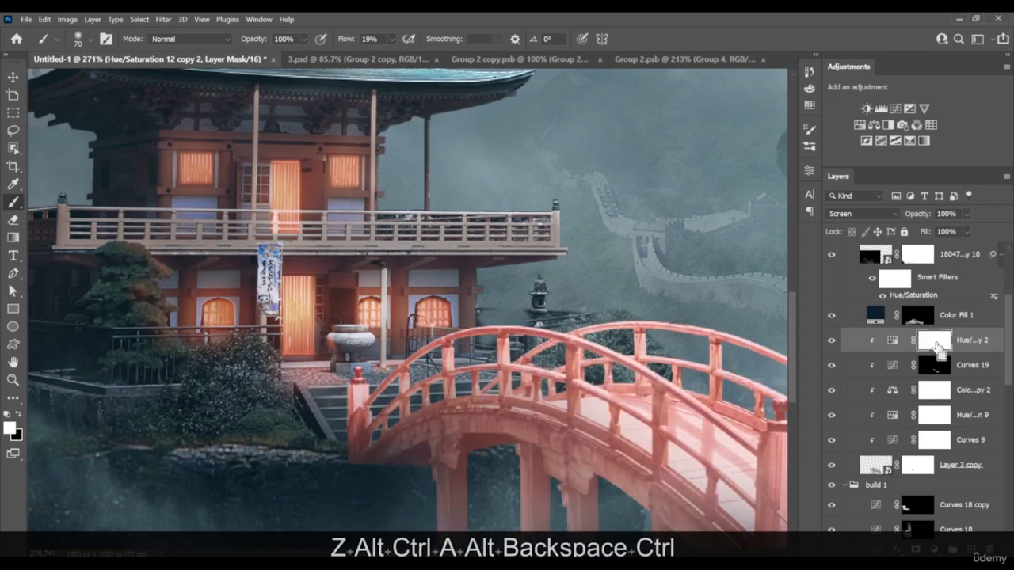
pyautogui.hotkey('ctrl', 'i')
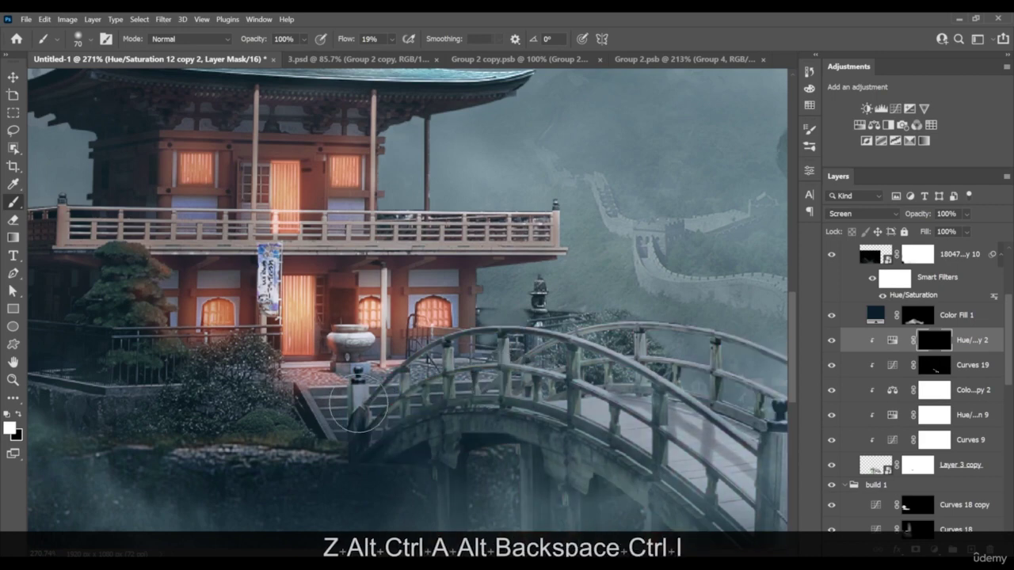
# Paint warm light onto the bridge post beside the stairs with a 10 px brush, and soften it with black
pyautogui.press('[')
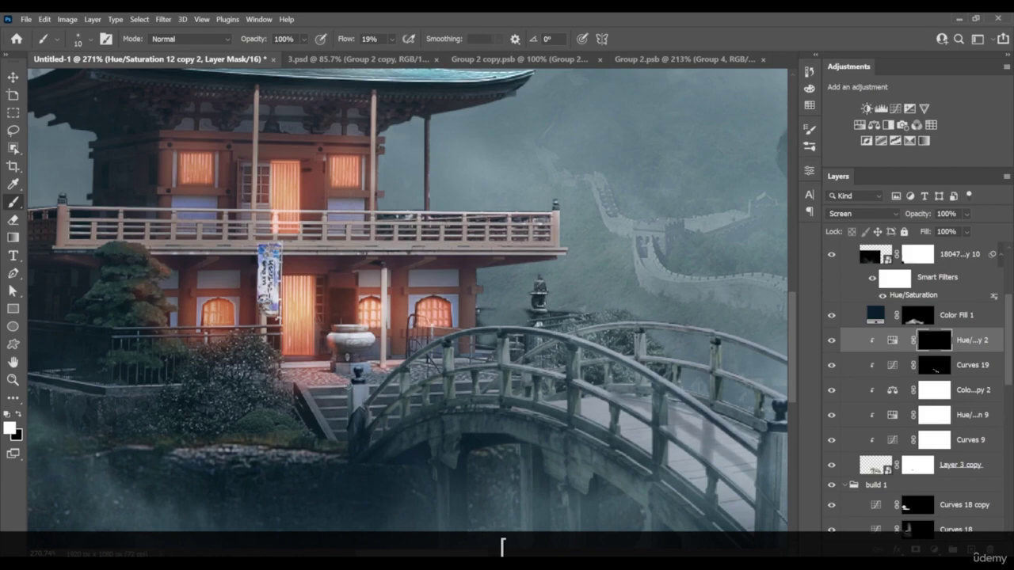
pyautogui.press('z')
pyautogui.click(349, 385)
pyautogui.press('space')
pyautogui.moveTo(349, 386)
pyautogui.mouseDown()
pyautogui.moveTo(362, 366)
pyautogui.moveTo(396, 351)
pyautogui.moveTo(385, 328)
pyautogui.moveTo(350, 384)
pyautogui.mouseUp()
pyautogui.press('x')
pyautogui.press('space')
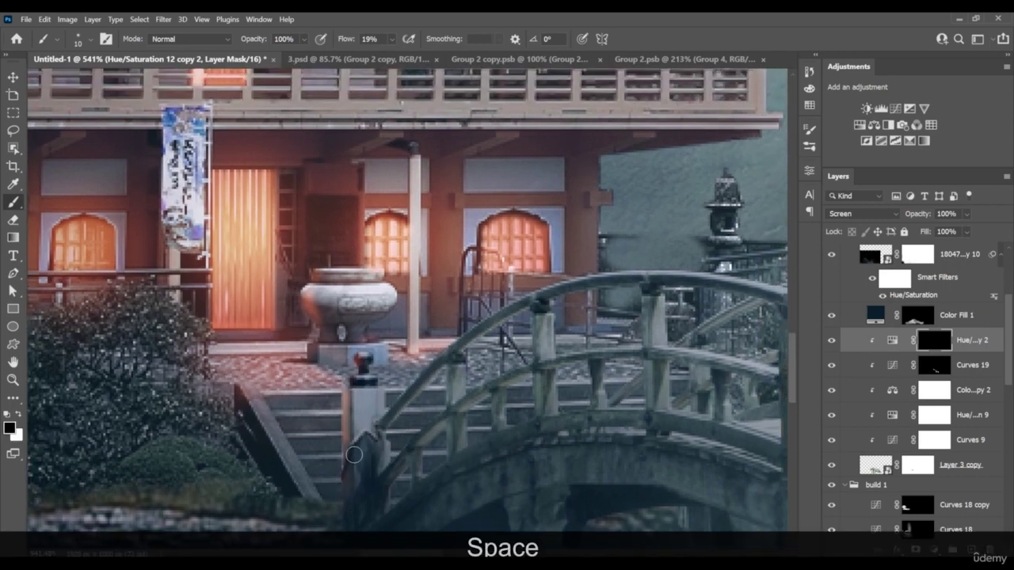
pyautogui.press('x')
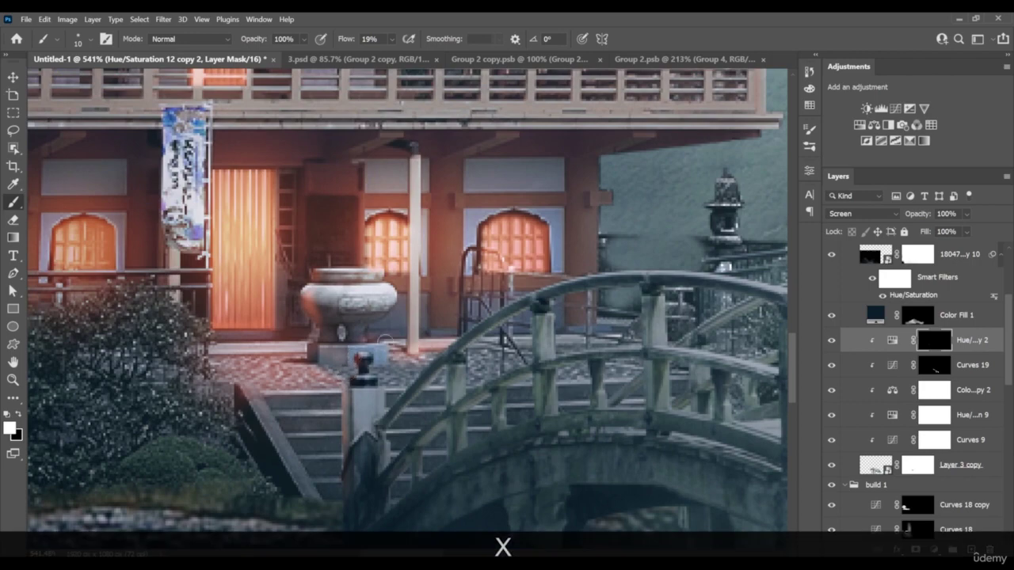
# Examine the warm light around the pagoda and bridge, and the foreground rocks around the crouching man
pyautogui.press('space')
pyautogui.moveTo(479, 339); pyautogui.dragTo(412, 347)
pyautogui.press('z')
pyautogui.moveTo(477, 351); pyautogui.dragTo(434, 363)
pyautogui.hotkey('ctrl', 'd')
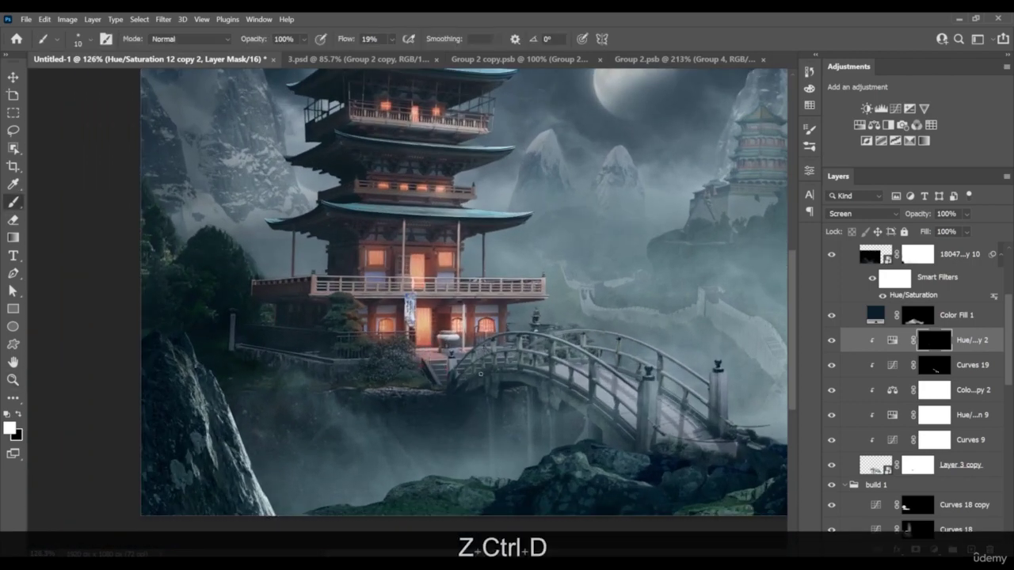
pyautogui.press('space')
pyautogui.press('z')
pyautogui.moveTo(570, 348)
pyautogui.mouseDown()
pyautogui.moveTo(539, 346)
pyautogui.moveTo(623, 355)
pyautogui.moveTo(573, 349)
pyautogui.mouseUp()
pyautogui.press('z')
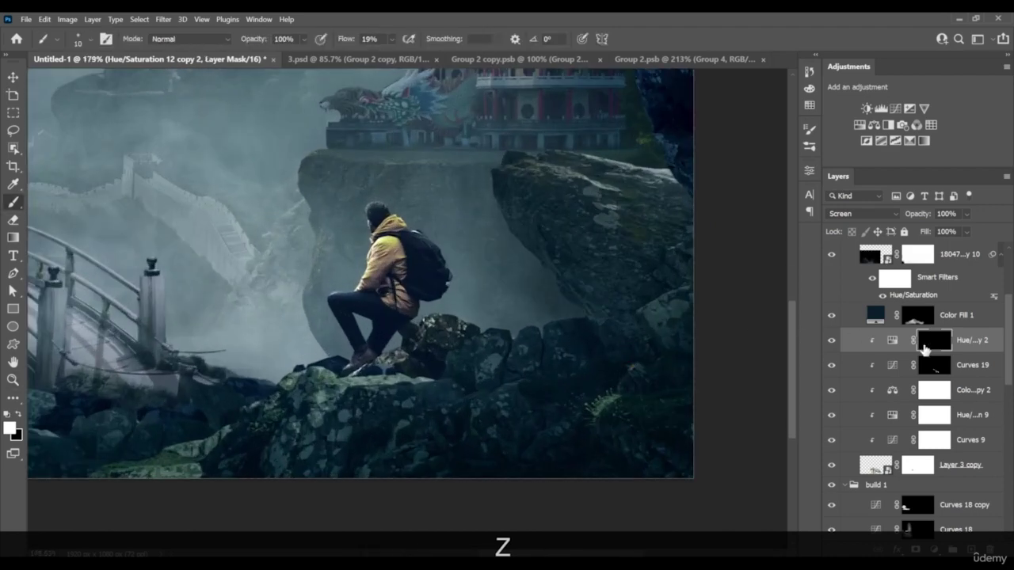
# Toggle the visibility of the rock layers in the forground group one at a time to identify which rock each contains
pyautogui.click(845, 274)
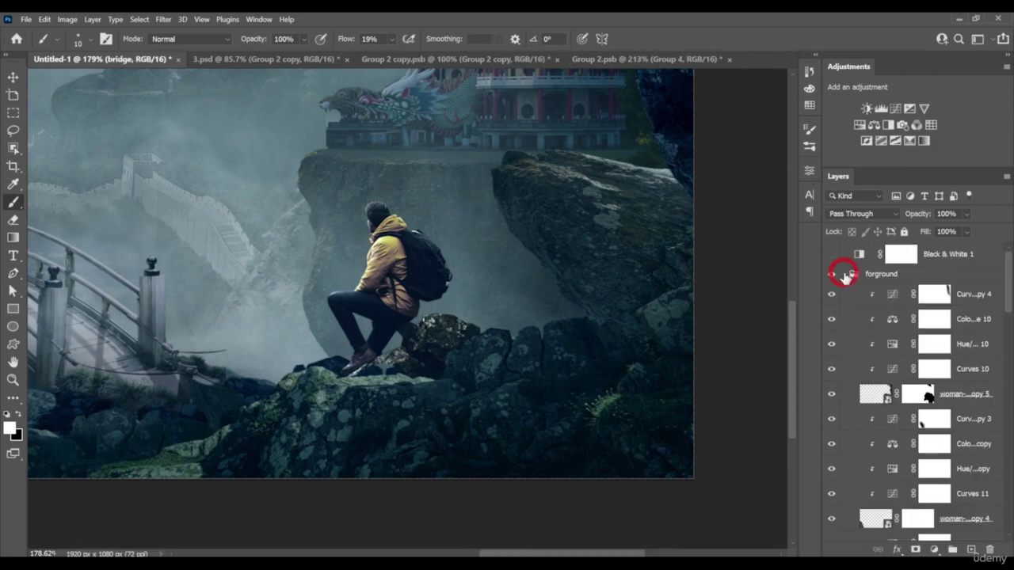
pyautogui.click(832, 395)
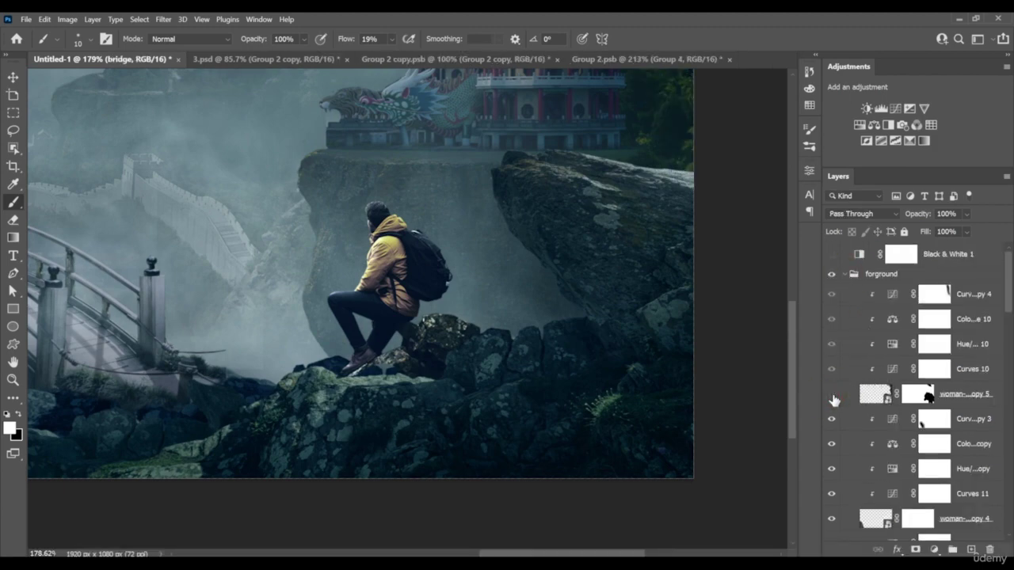
pyautogui.click(833, 395)
pyautogui.scroll(-2, 867, 440)
pyautogui.scroll(-5, 872, 463)
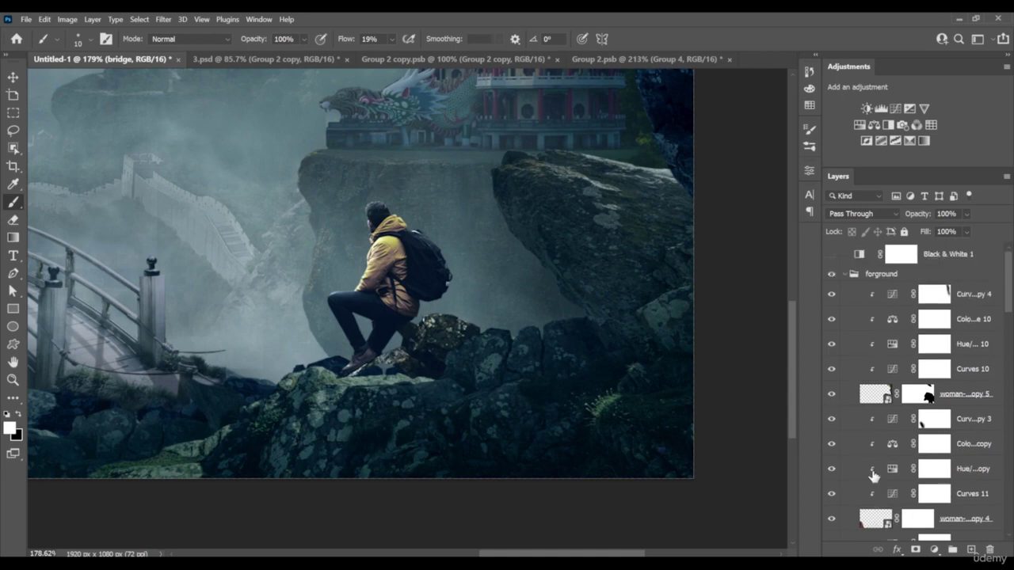
pyautogui.scroll(-7, 863, 480)
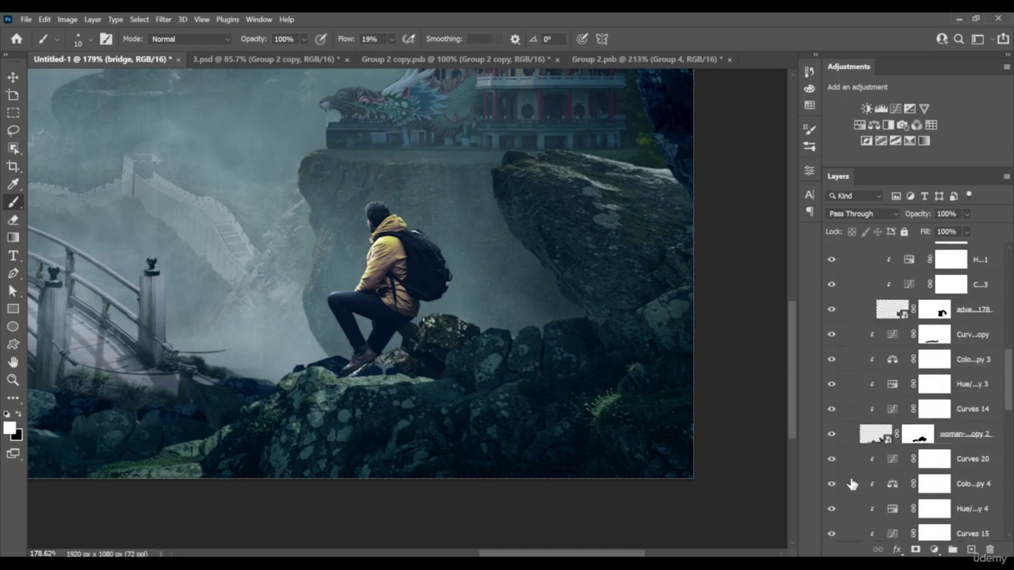
pyautogui.click(831, 485)
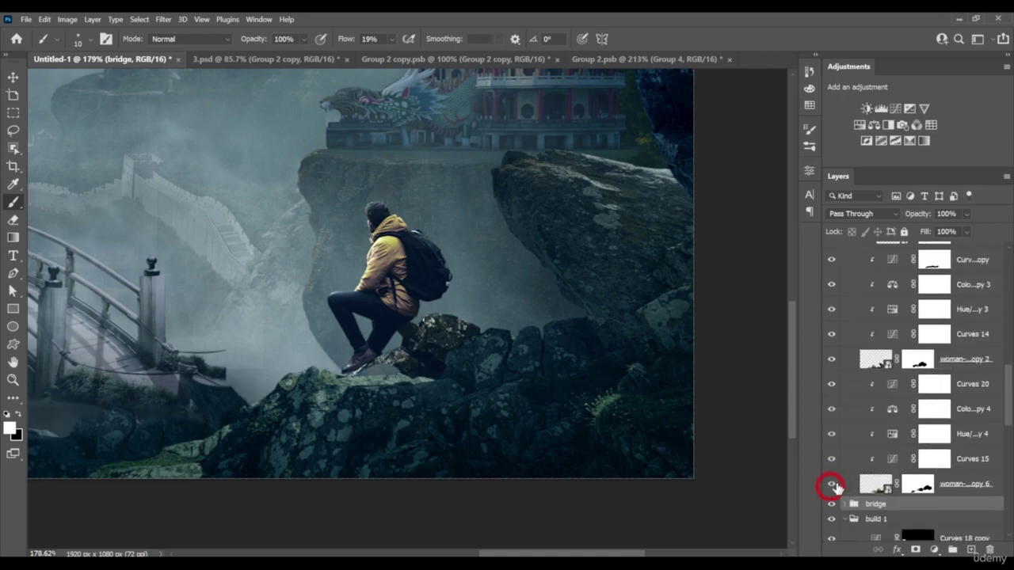
pyautogui.click(832, 484)
pyautogui.click(832, 361)
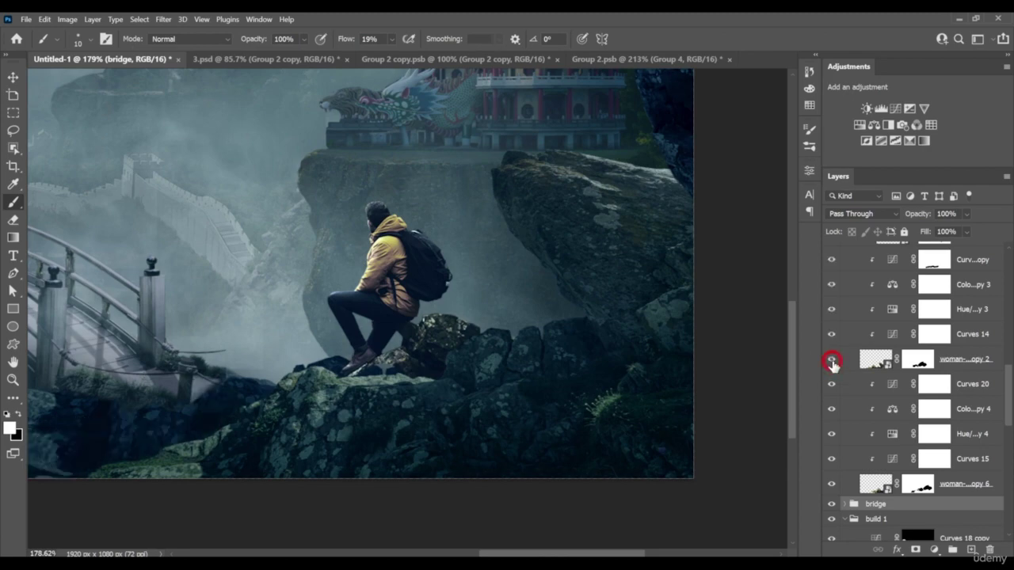
pyautogui.click(831, 361)
pyautogui.scroll(4, 844, 373)
pyautogui.click(831, 337)
pyautogui.click(831, 336)
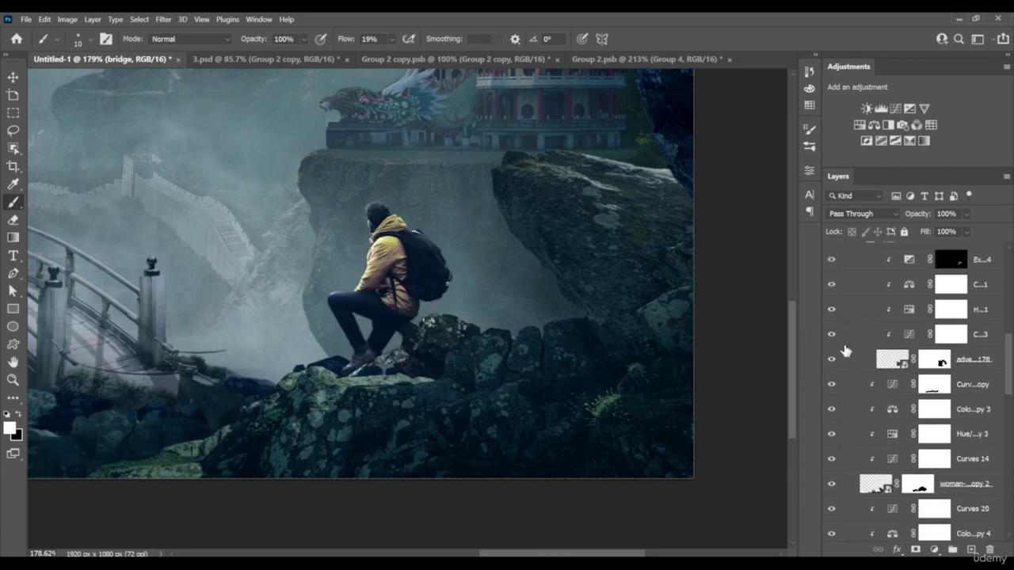
pyautogui.scroll(5, 852, 354)
pyautogui.click(831, 321)
pyautogui.click(832, 322)
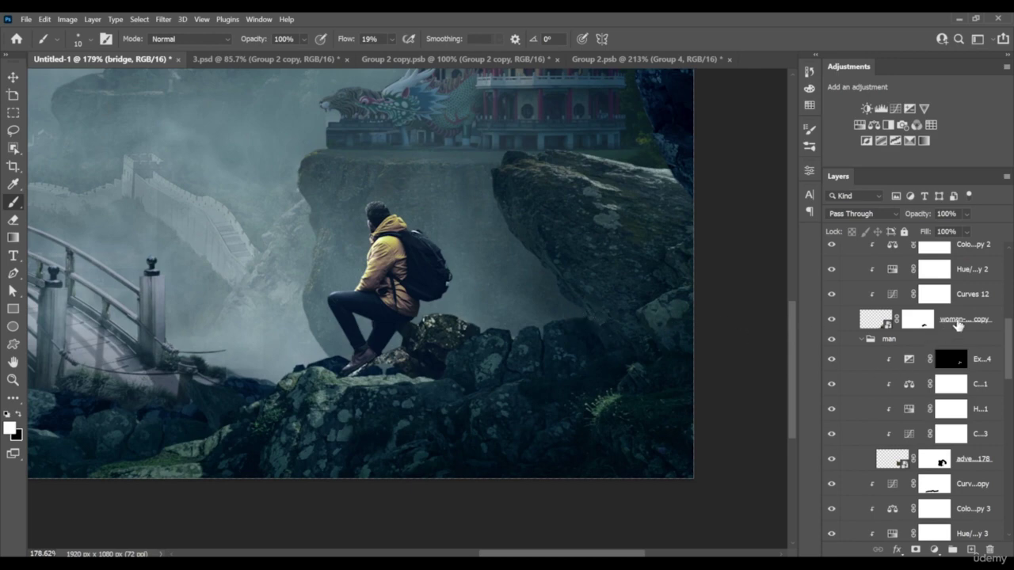
# Add a colorized Hue/Saturation adjustment above the Curves copy 2 of the rock behind the man, with hue 17, saturation 65 and lightness +31
pyautogui.click(959, 325)
pyautogui.scroll(3, 562, 321)
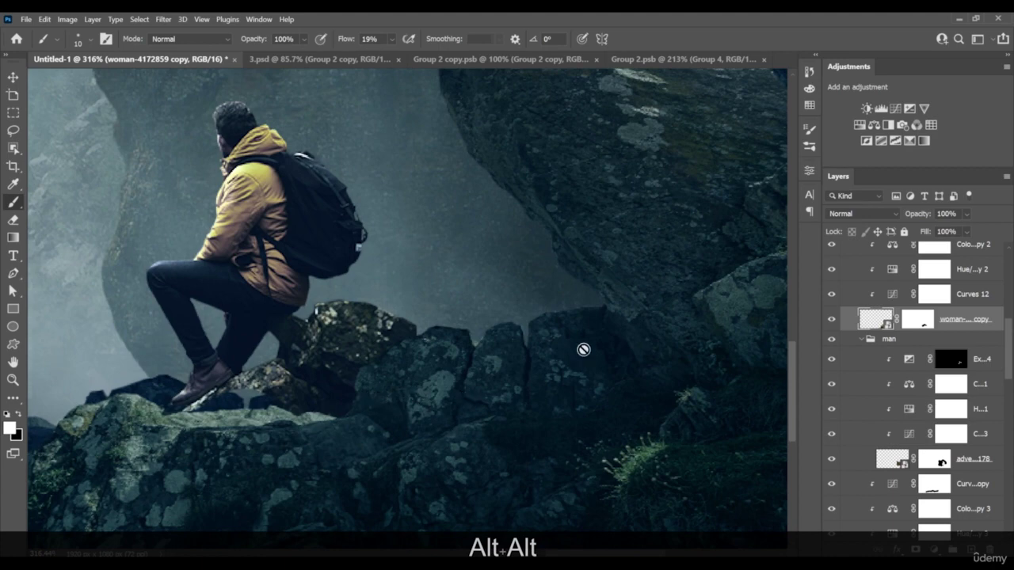
pyautogui.scroll(3, 960, 323)
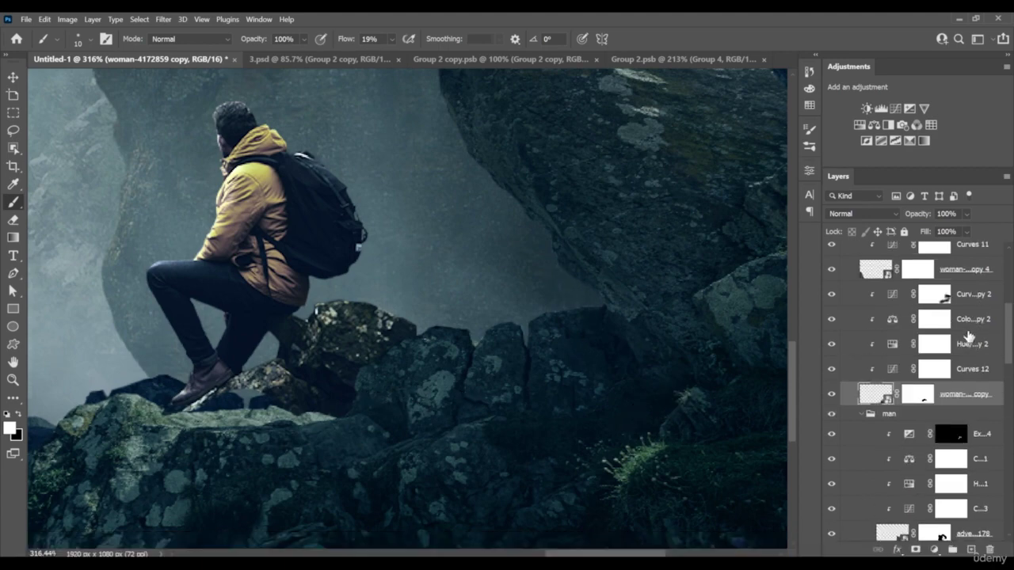
pyautogui.click(968, 294)
pyautogui.click(860, 125)
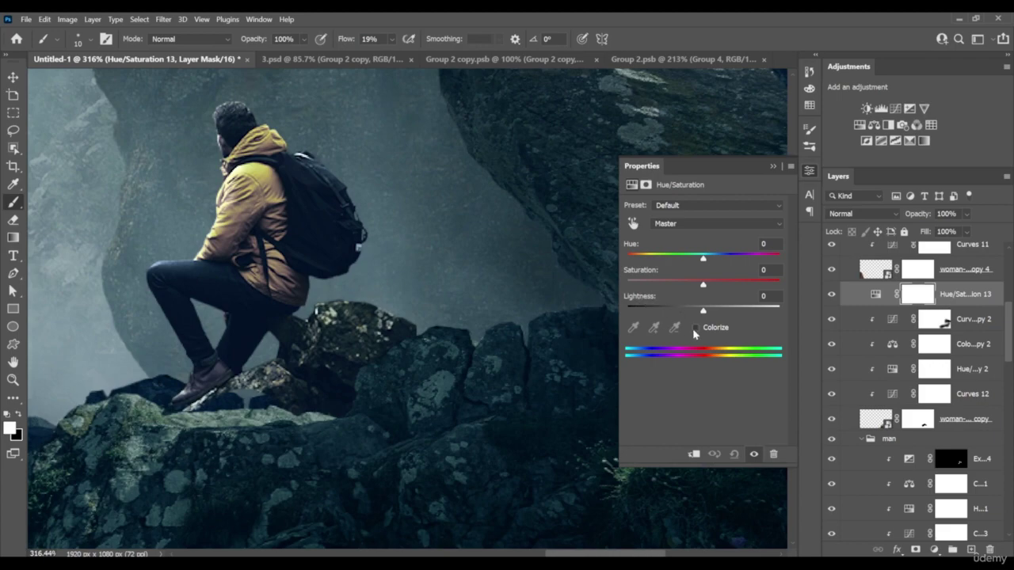
pyautogui.click(694, 329)
pyautogui.moveTo(631, 259); pyautogui.dragTo(635, 258)
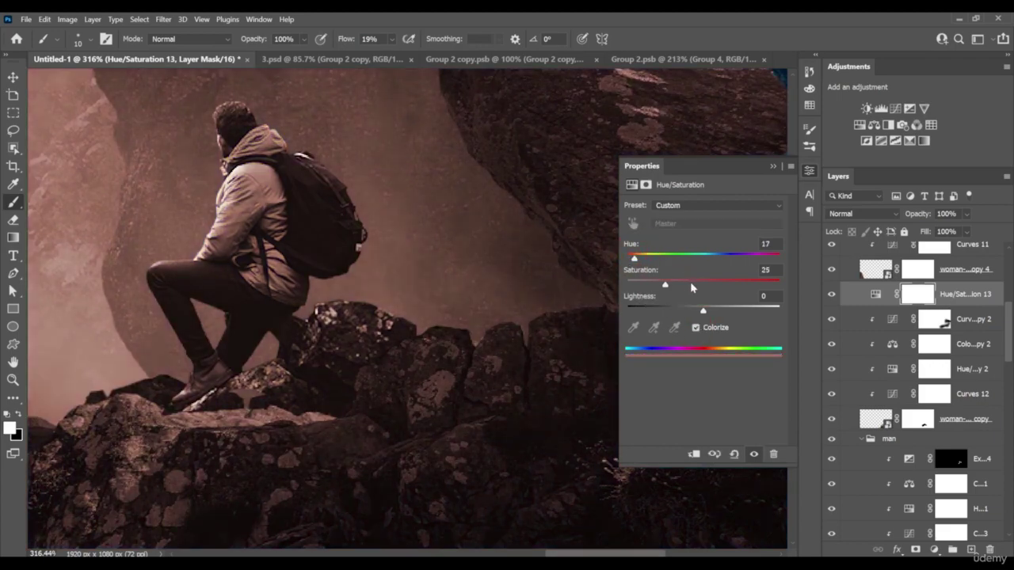
pyautogui.moveTo(705, 310); pyautogui.dragTo(724, 311)
pyautogui.click(773, 167)
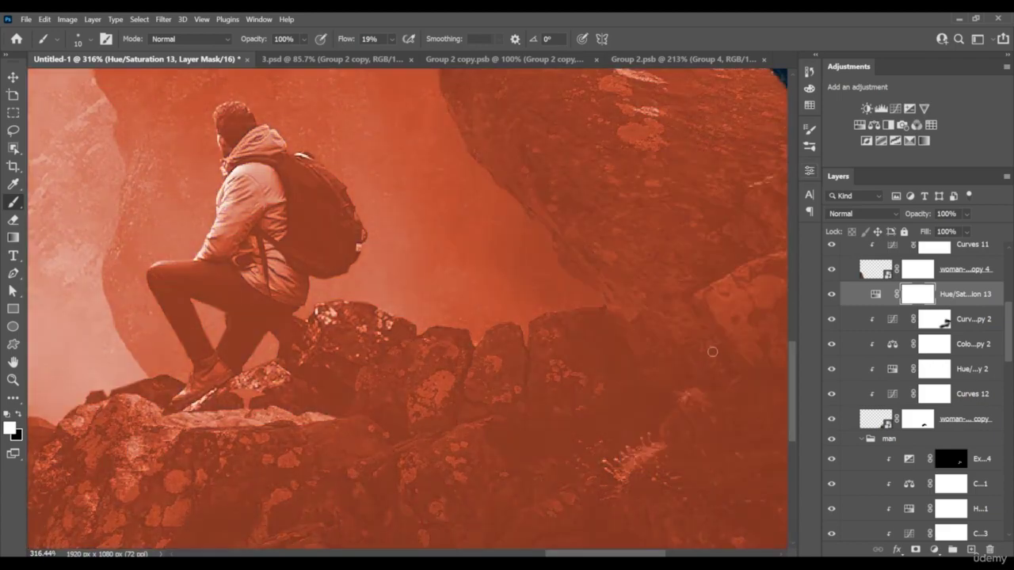
# Set the new Hue/Saturation adjustment's blend mode to Screen and invert its mask to black
pyautogui.scroll(-4, 712, 353)
pyautogui.scroll(3, 731, 355)
pyautogui.click(868, 213)
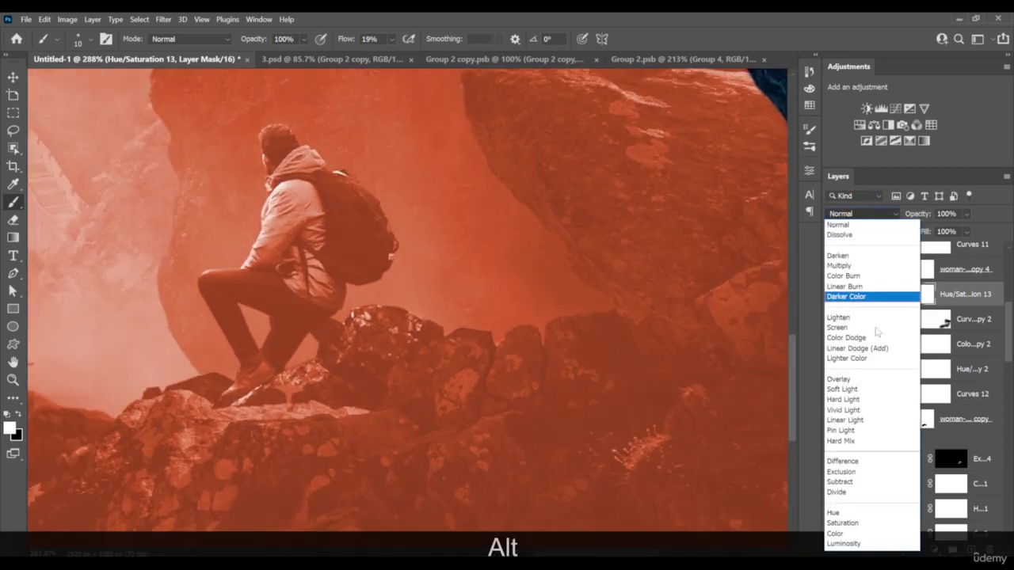
pyautogui.click(848, 326)
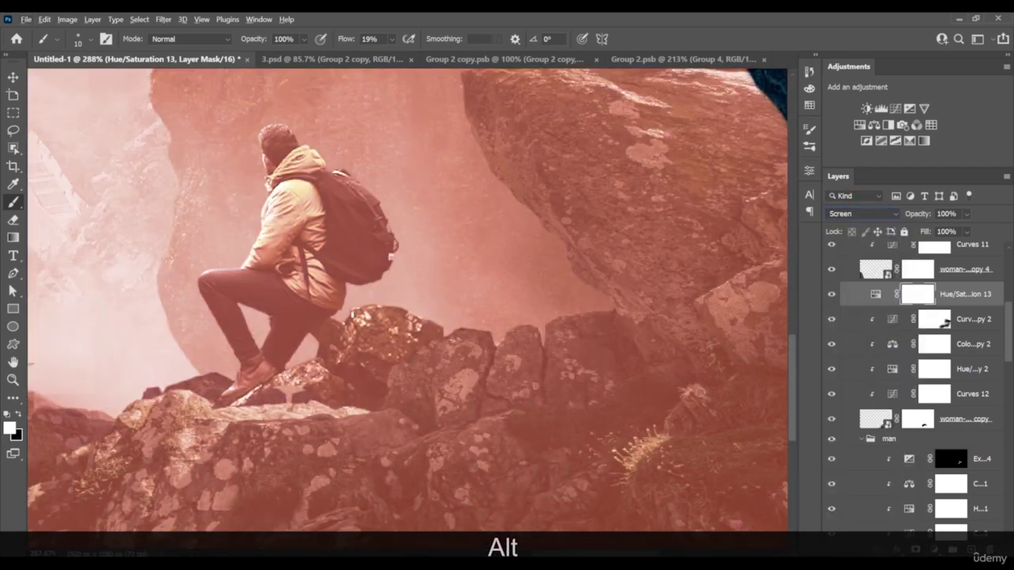
pyautogui.hotkey('ctrl', 'i')
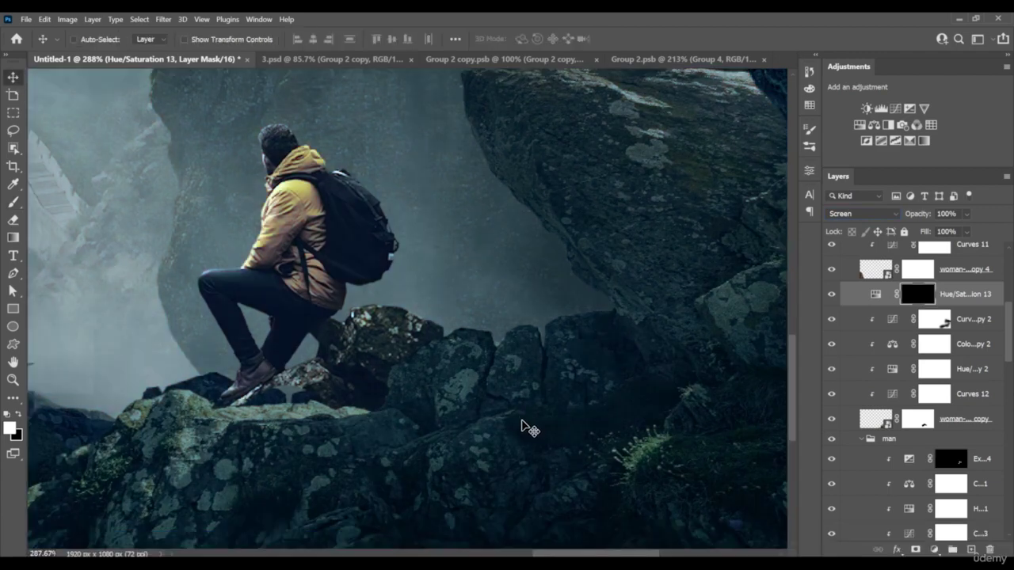
# Draw a freehand lasso selection around the gap between the overhanging boulder and the foreground rocks behind the man
pyautogui.press('l')
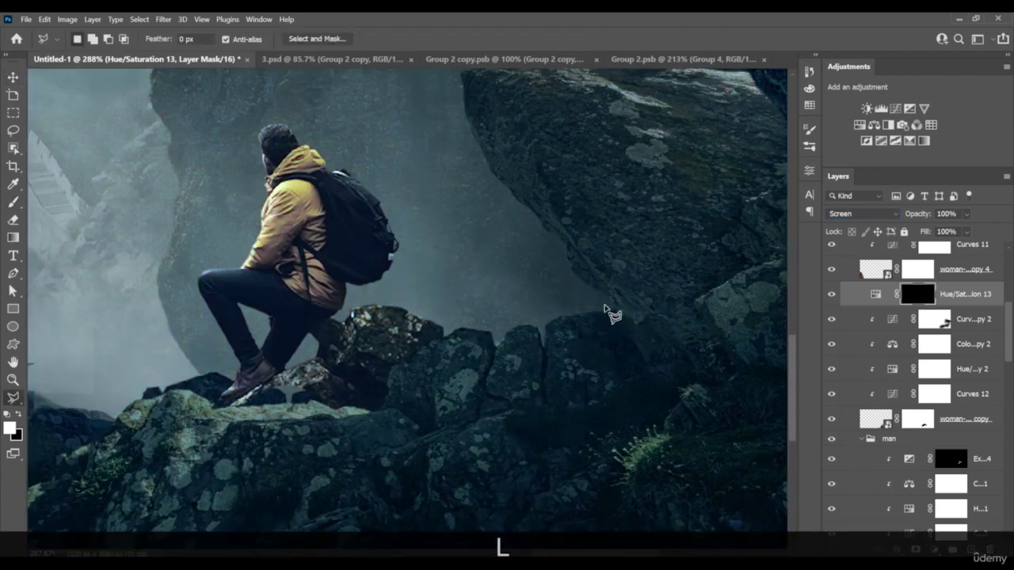
pyautogui.press('l')
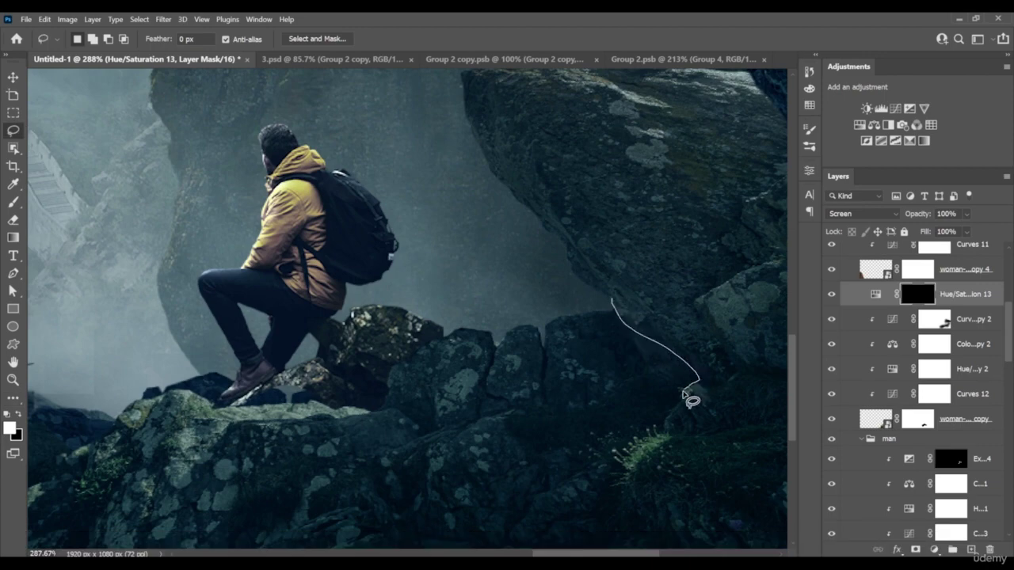
pyautogui.moveTo(655, 422)
pyautogui.mouseDown()
pyautogui.moveTo(591, 429)
pyautogui.moveTo(518, 412)
pyautogui.moveTo(459, 426)
pyautogui.moveTo(496, 396)
pyautogui.moveTo(513, 356)
pyautogui.moveTo(537, 225)
pyautogui.mouseUp()
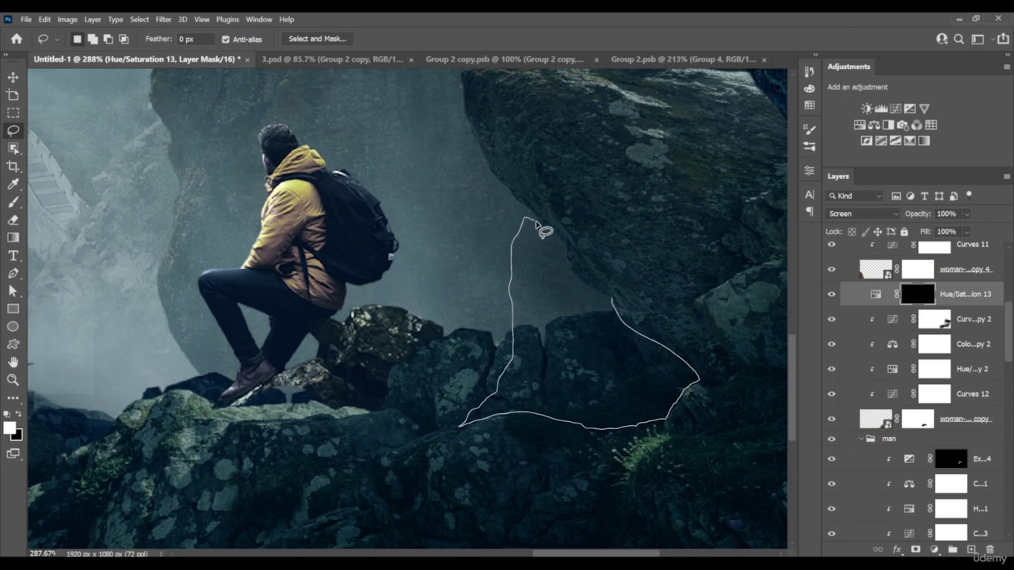
pyautogui.moveTo(599, 293); pyautogui.dragTo(610, 301)
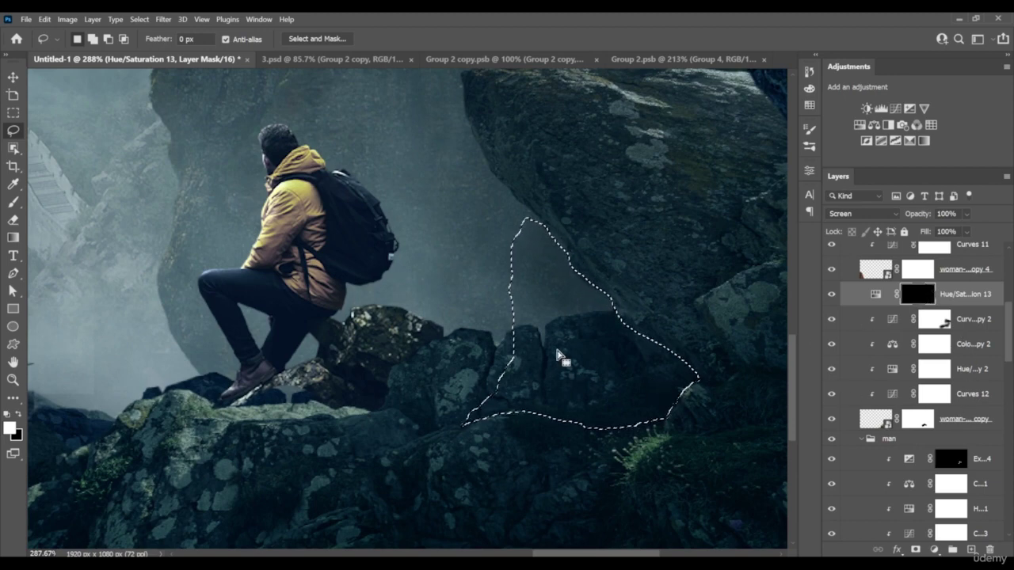
# Choose the pbbymef4 brush and reduce its size to about 141 px
pyautogui.press('b')
pyautogui.rightClick(575, 339)
pyautogui.moveTo(713, 473); pyautogui.dragTo(715, 492)
pyautogui.click(676, 498)
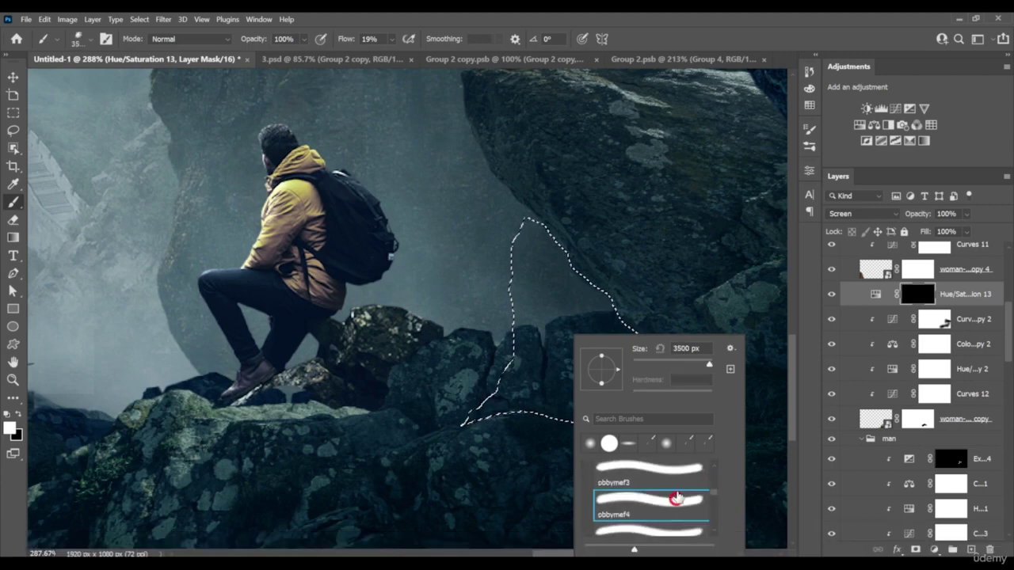
pyautogui.moveTo(689, 370); pyautogui.dragTo(682, 369)
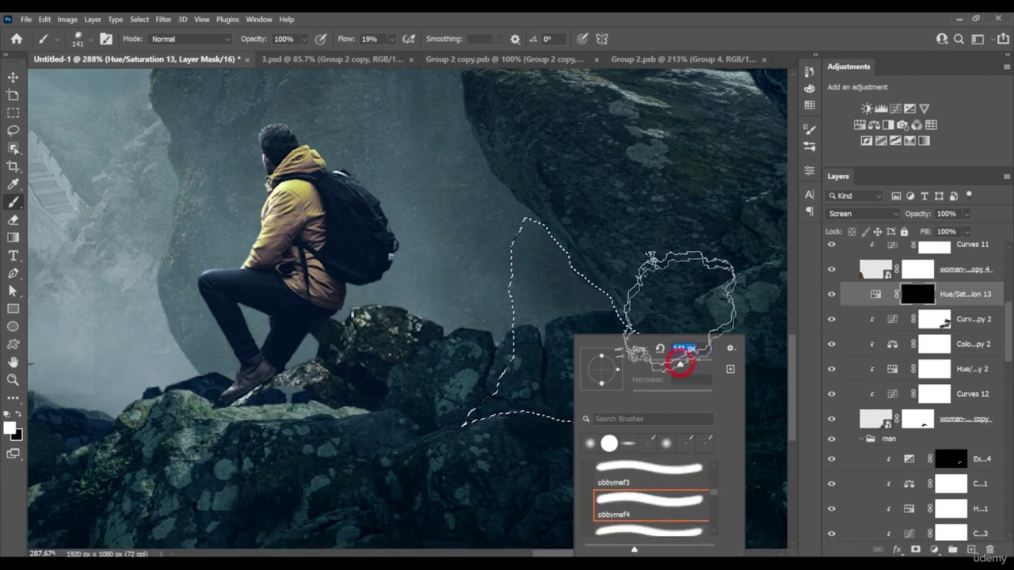
# Paint a warm glow into the selected rock gap from its lower right corner at 150 px, and extend it upward at 250 px
pyautogui.click(681, 274)
pyautogui.moveTo(686, 329)
pyautogui.mouseDown()
pyautogui.moveTo(693, 352)
pyautogui.moveTo(663, 383)
pyautogui.mouseUp()
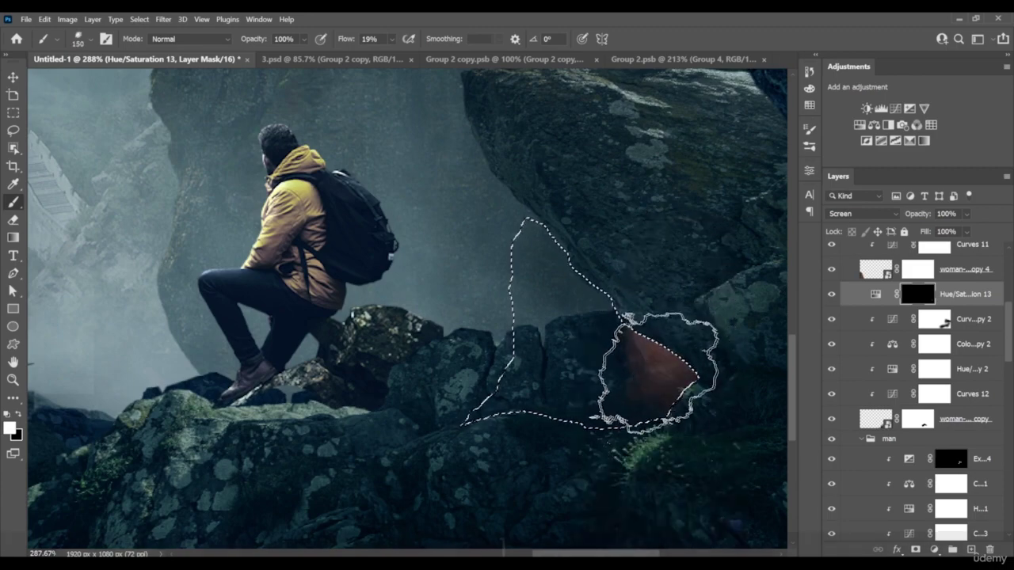
pyautogui.press(']')
pyautogui.press(']')
pyautogui.press(']')
pyautogui.press(']')
pyautogui.moveTo(682, 351)
pyautogui.mouseDown()
pyautogui.moveTo(656, 367)
pyautogui.moveTo(644, 304)
pyautogui.moveTo(616, 255)
pyautogui.moveTo(627, 388)
pyautogui.mouseUp()
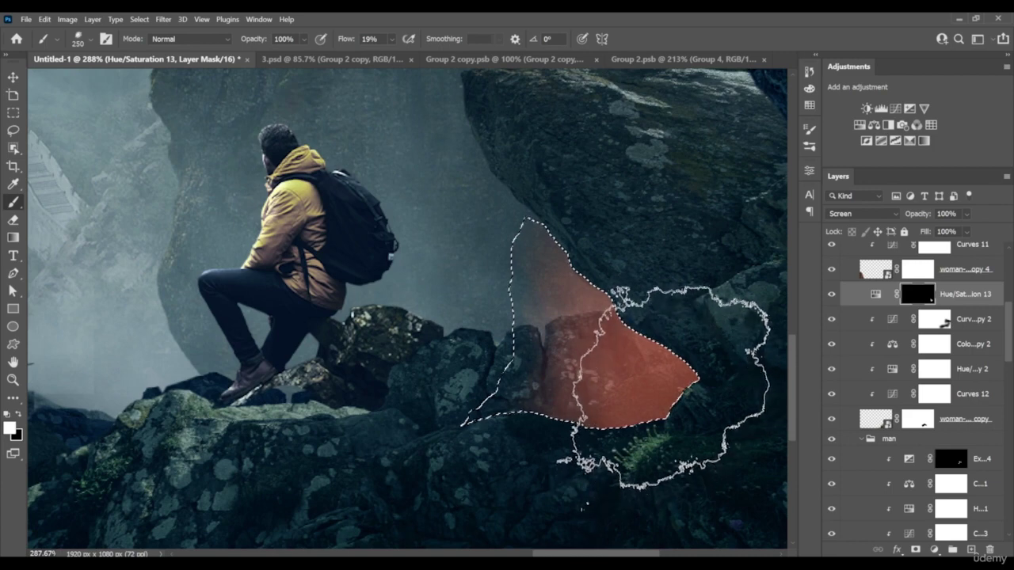
# Extend the glow along the lower left edge of the selected gap with a smaller brush of 90 to 125 px, and deselect
pyautogui.press('[')
pyautogui.press('[')
pyautogui.press('[')
pyautogui.press('[')
pyautogui.press('[')
pyautogui.press('[')
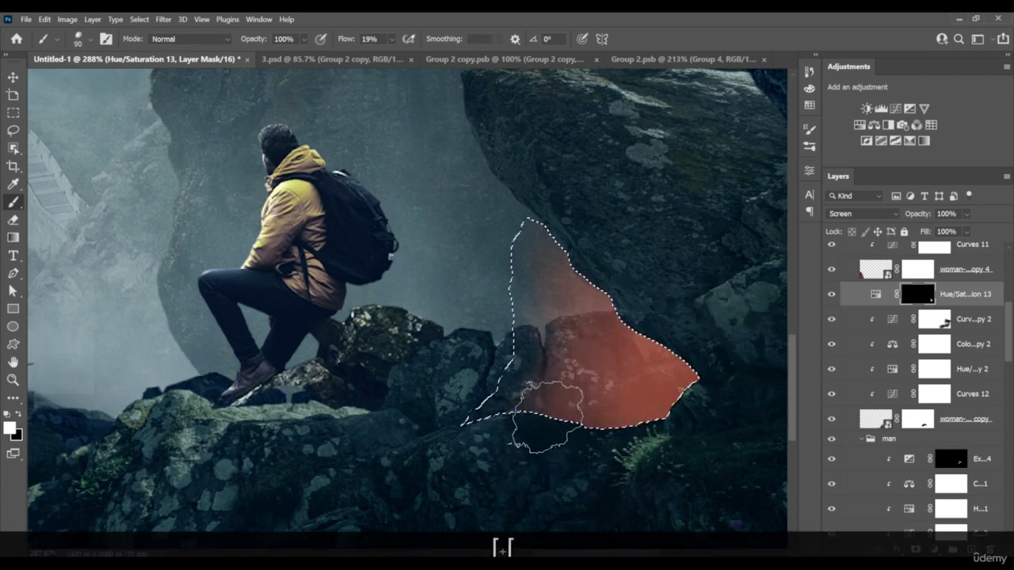
pyautogui.press(']')
pyautogui.press(']')
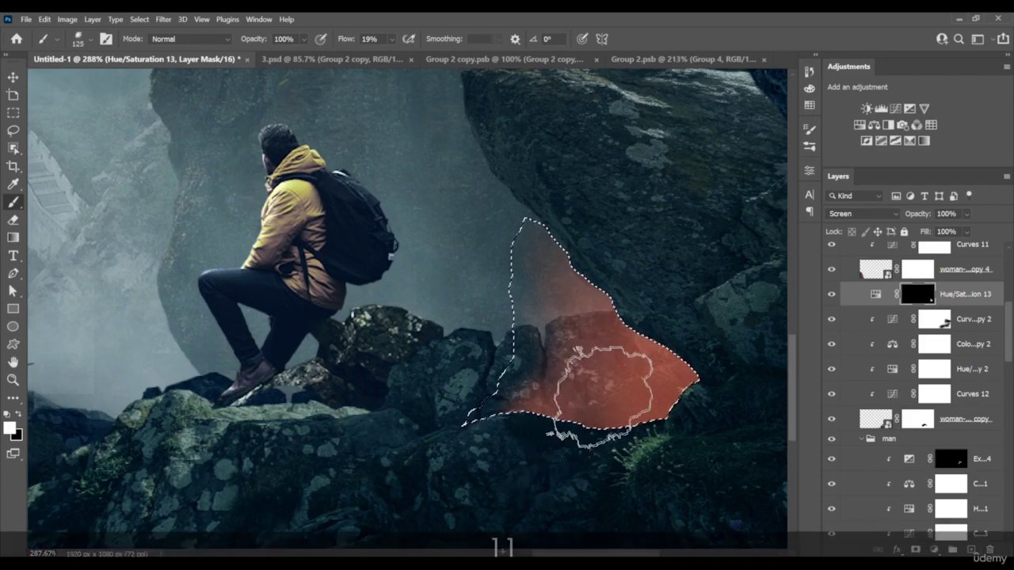
pyautogui.hotkey('ctrl', 'd')
# Set the rock gap glow's Hue/Saturation 13 adjustment to saturation 72 and lightness +48
pyautogui.press('z')
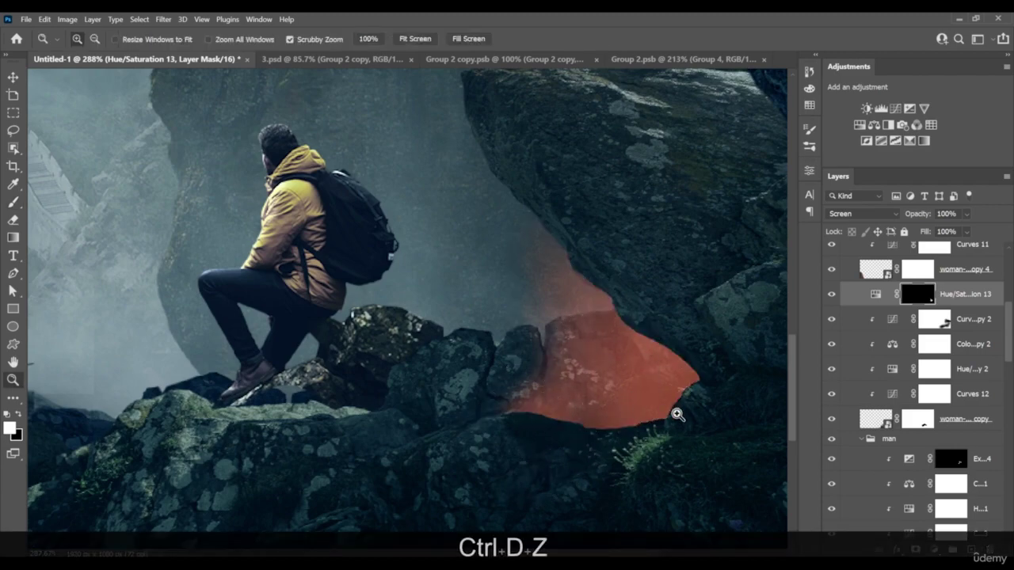
pyautogui.moveTo(678, 414); pyautogui.dragTo(626, 409)
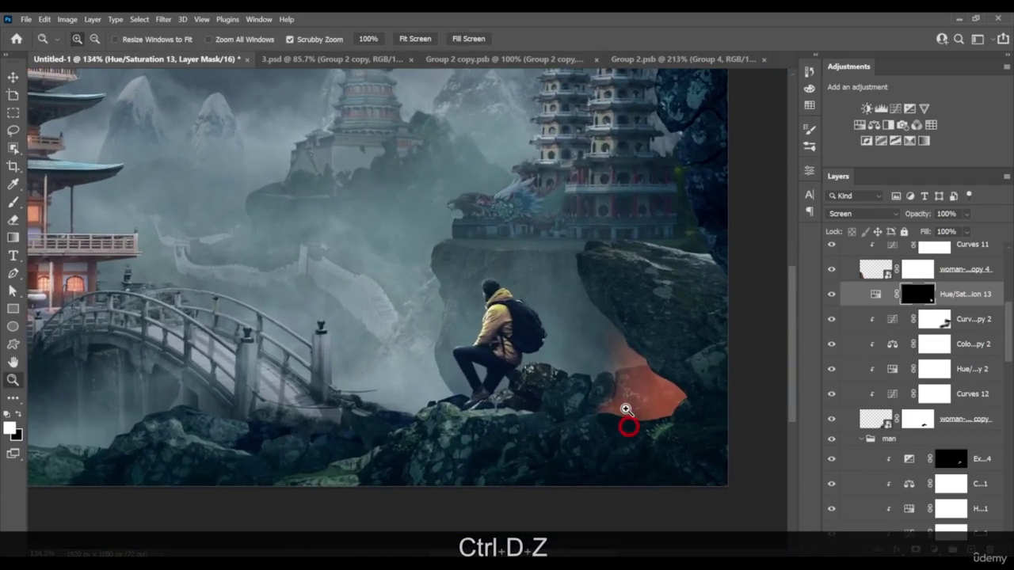
pyautogui.press('x')
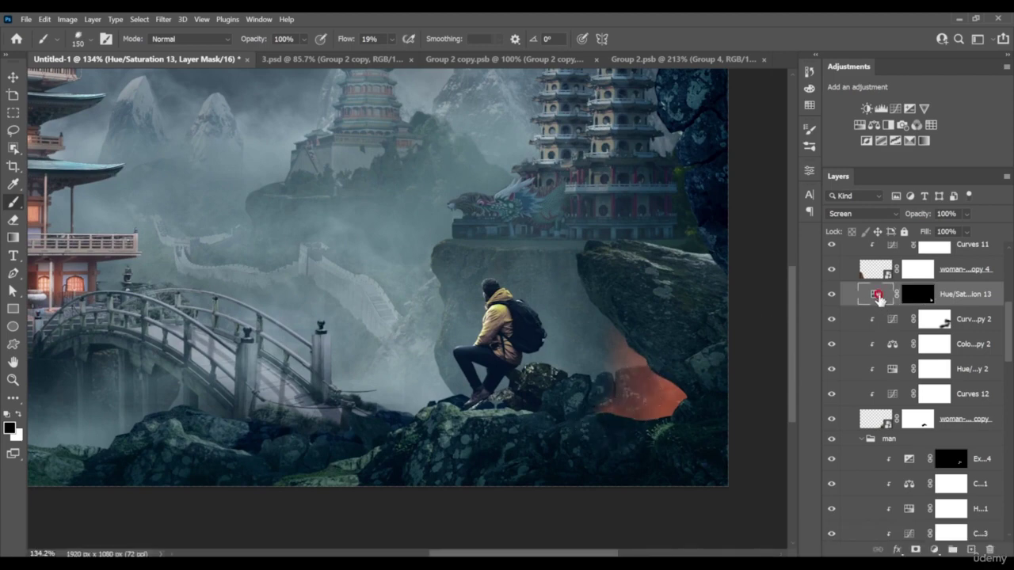
pyautogui.doubleClick(875, 294)
pyautogui.press('space')
pyautogui.moveTo(535, 340); pyautogui.dragTo(415, 347)
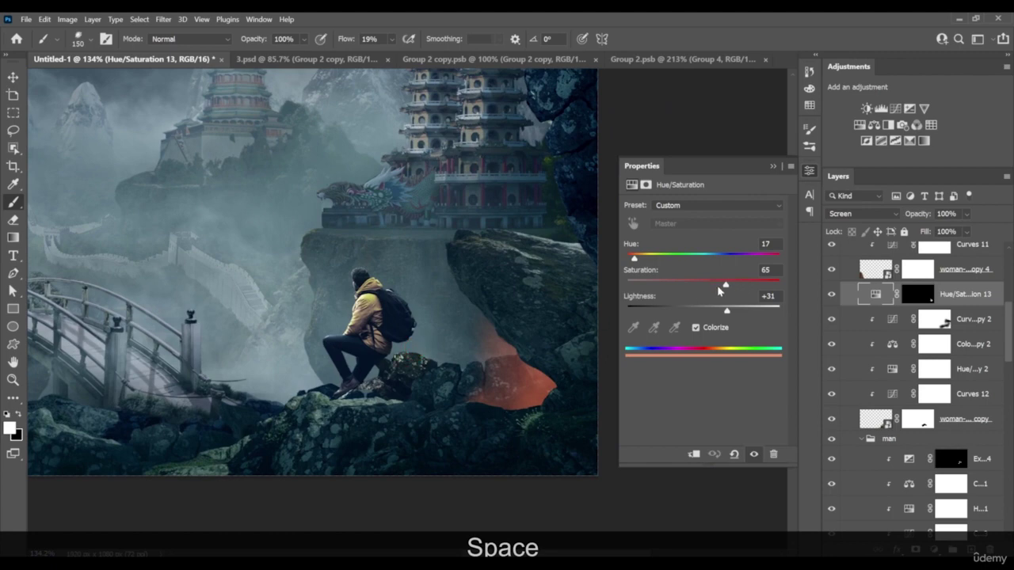
pyautogui.press('space')
pyautogui.moveTo(505, 339); pyautogui.dragTo(468, 384)
pyautogui.press('z')
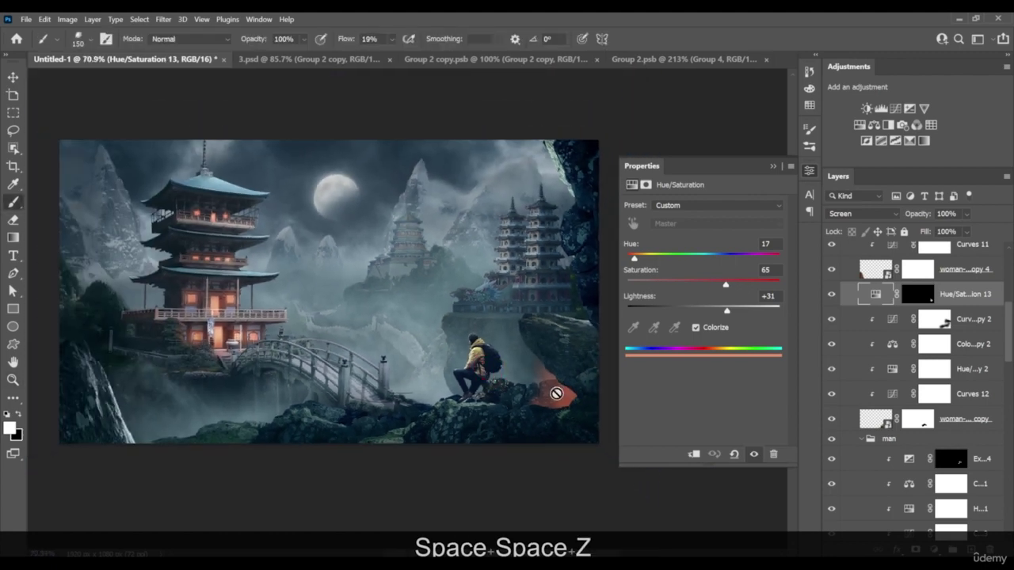
pyautogui.moveTo(730, 287); pyautogui.dragTo(740, 310)
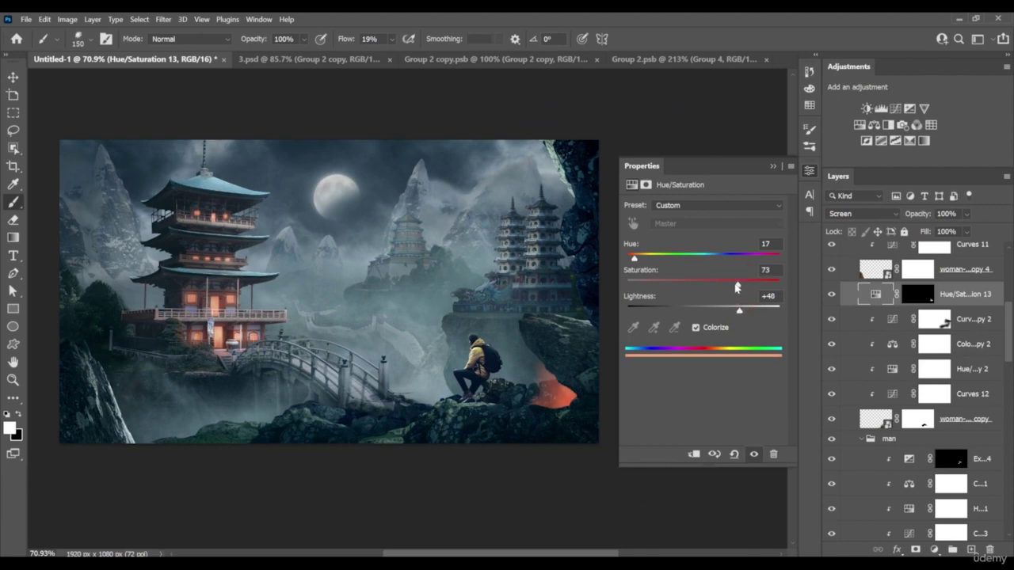
pyautogui.click(774, 170)
# Set the brush flow to 39%, try fading the glow's center with black dabs on the Hue/Saturation 13 mask, and undo them
pyautogui.press('z')
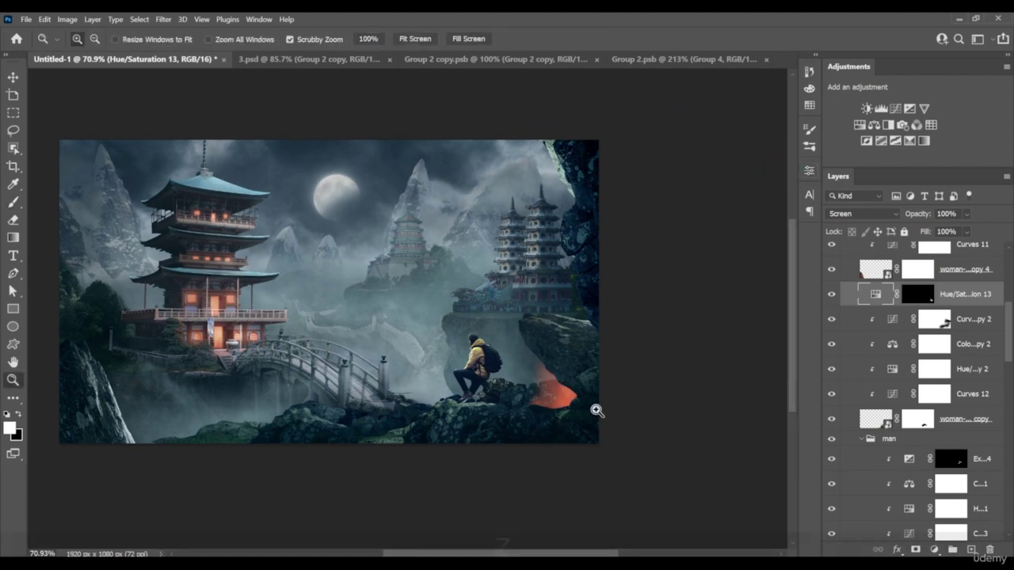
pyautogui.moveTo(595, 410); pyautogui.dragTo(642, 428)
pyautogui.press('b')
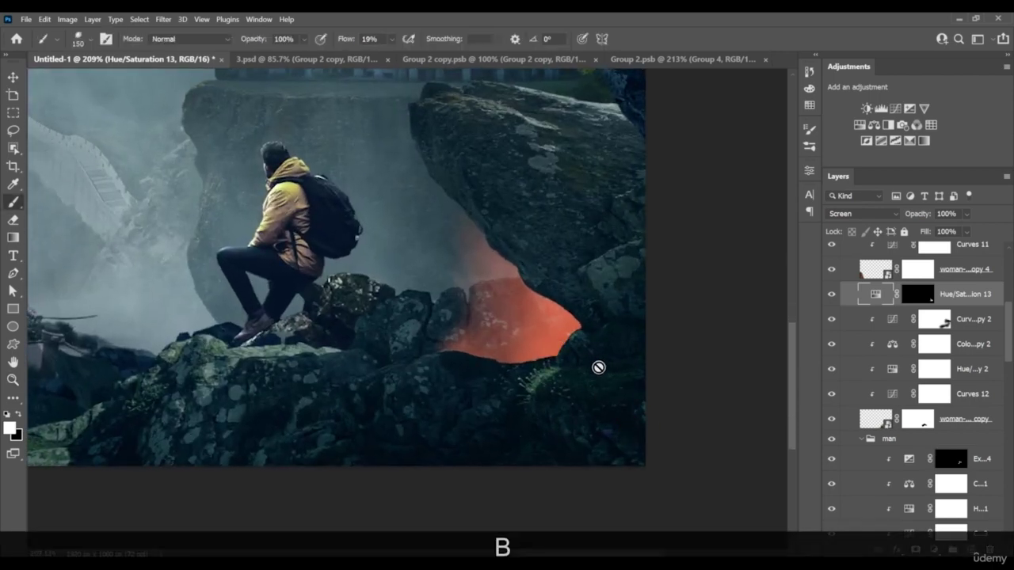
pyautogui.click(919, 301)
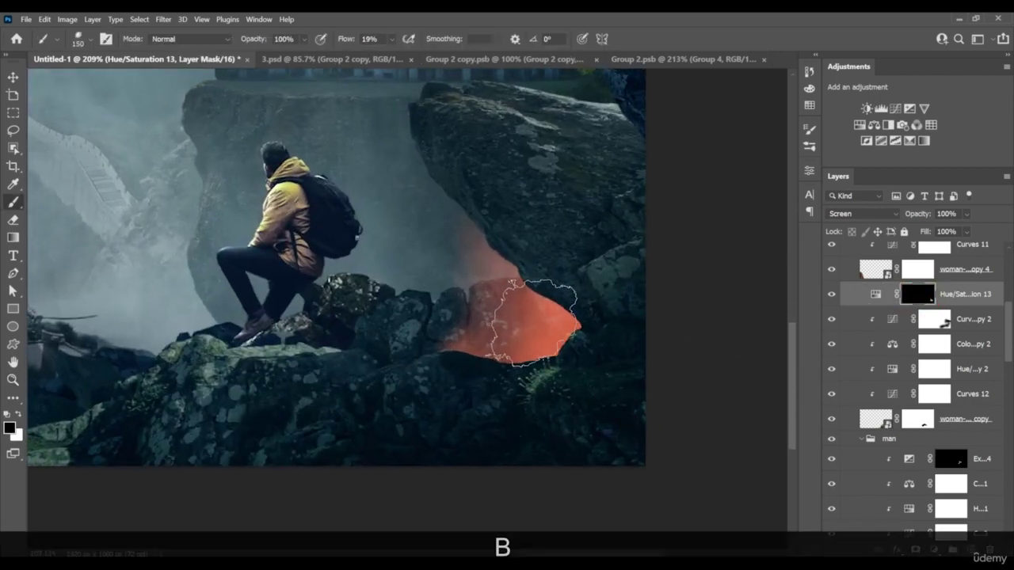
pyautogui.click(533, 326)
pyautogui.hotkey('ctrl', 'z')
pyautogui.click(390, 40)
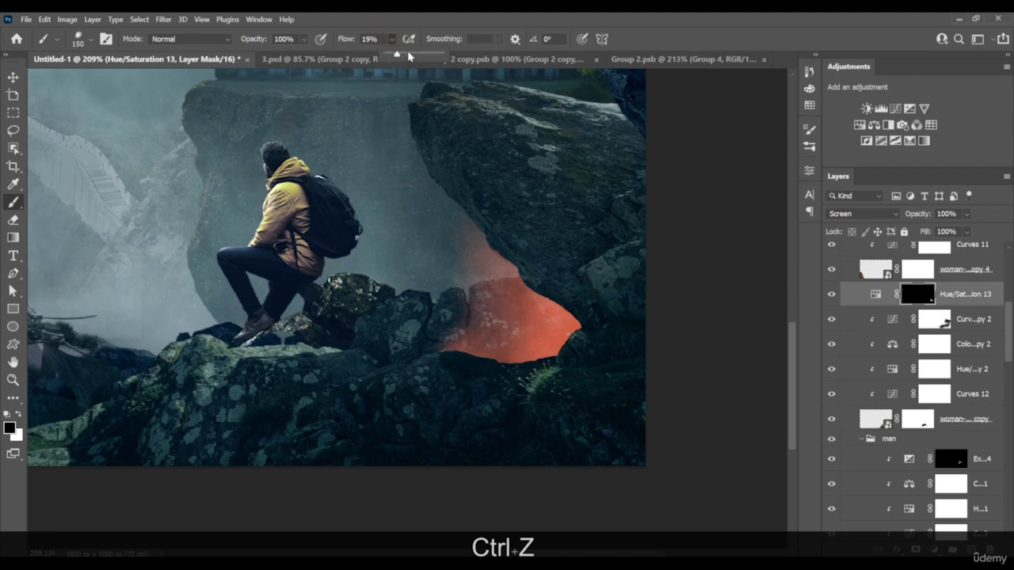
pyautogui.click(406, 56)
pyautogui.click(521, 317)
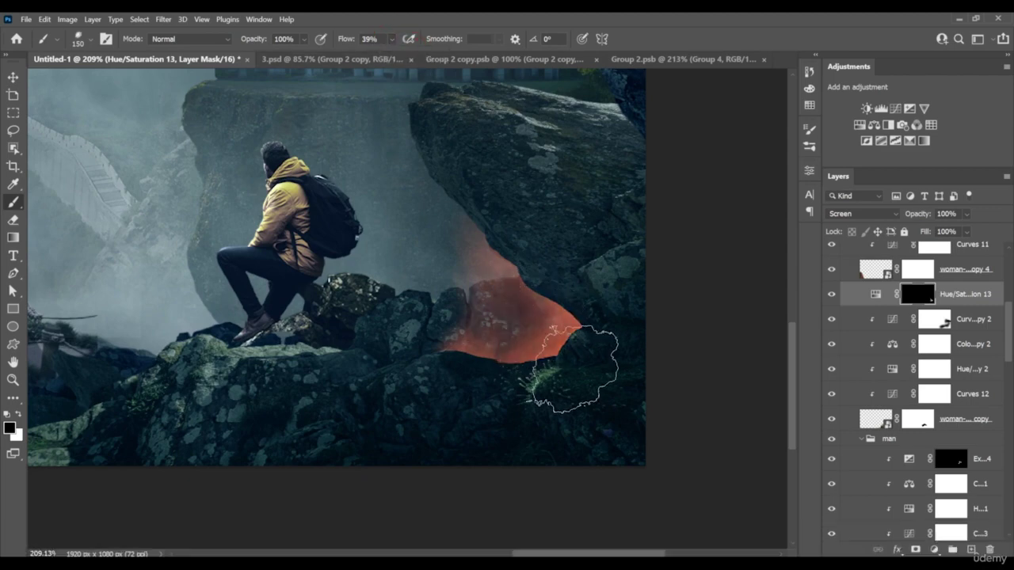
pyautogui.hotkey('ctrl', 'z')
# Duplicate the Hue/Saturation 13 glow layer together with its mask
pyautogui.press('z')
pyautogui.moveTo(597, 368)
pyautogui.mouseDown()
pyautogui.moveTo(507, 363)
pyautogui.moveTo(570, 358)
pyautogui.mouseUp()
pyautogui.press('b')
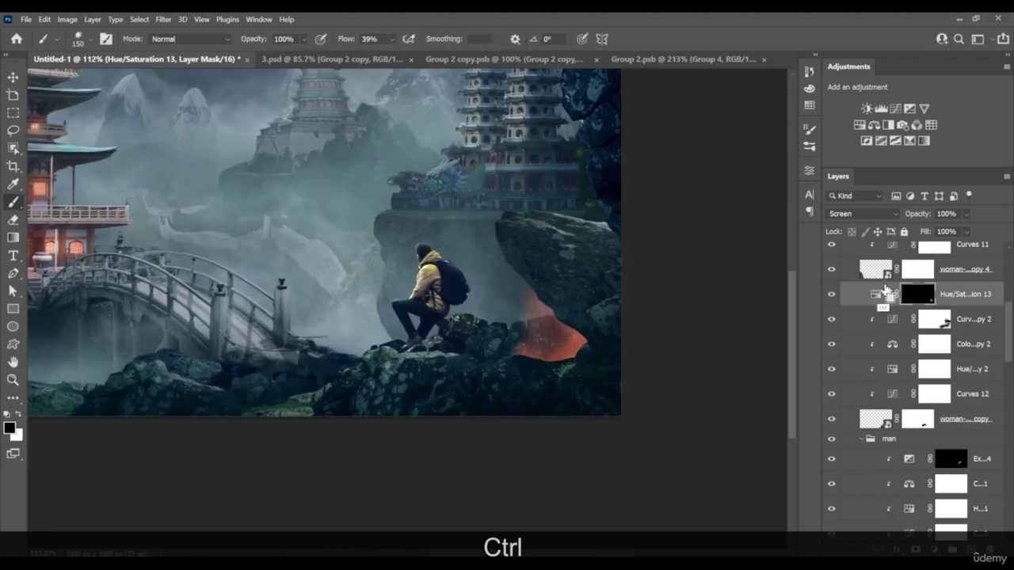
pyautogui.hotkey('ctrl', 'j')
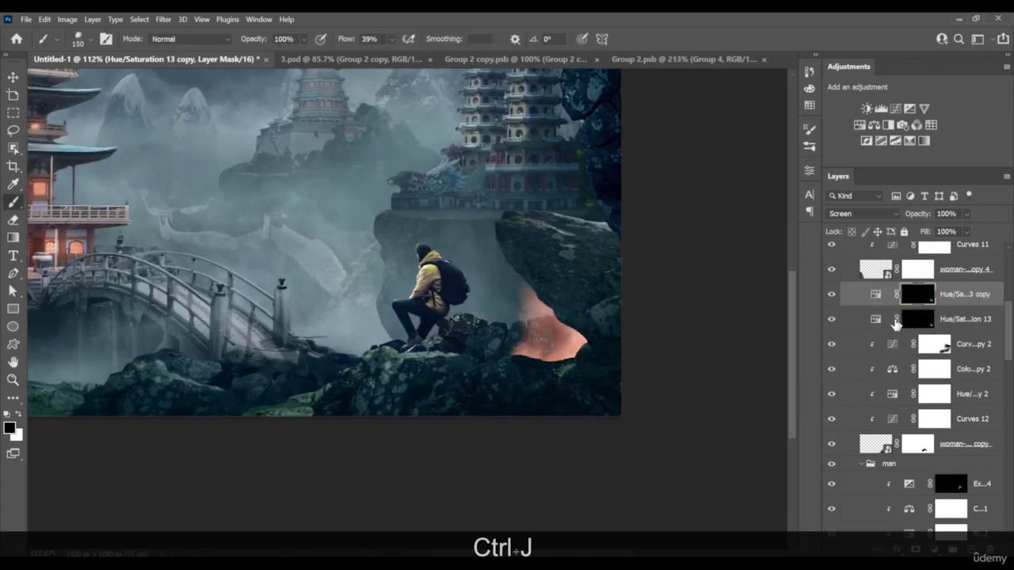
# Paint black on the duplicate's mask at 39% flow to reduce the brightness in the middle of the rock gap glow
pyautogui.press('z')
pyautogui.moveTo(583, 368); pyautogui.dragTo(586, 362)
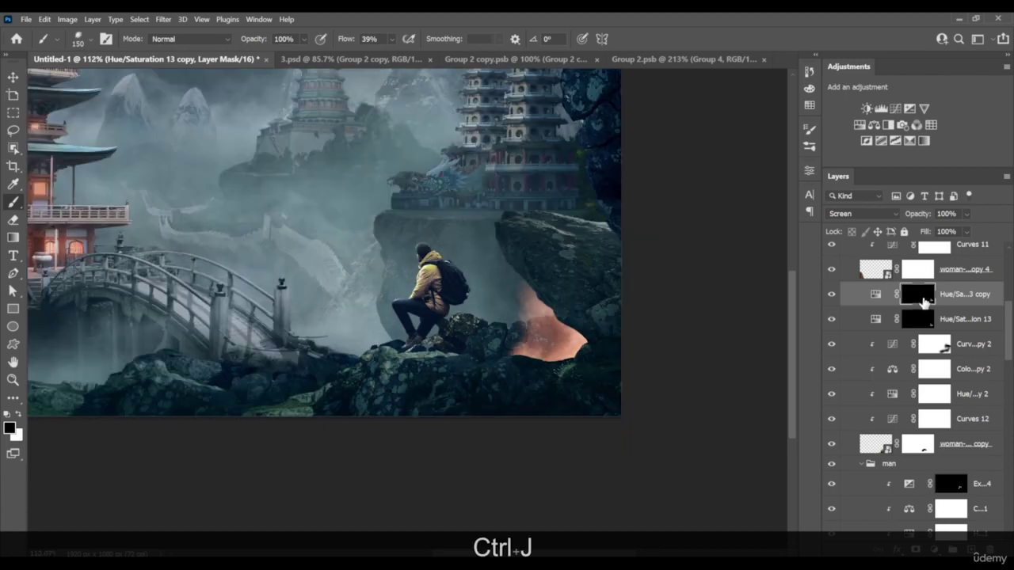
pyautogui.press('z')
pyautogui.moveTo(580, 358); pyautogui.dragTo(583, 358)
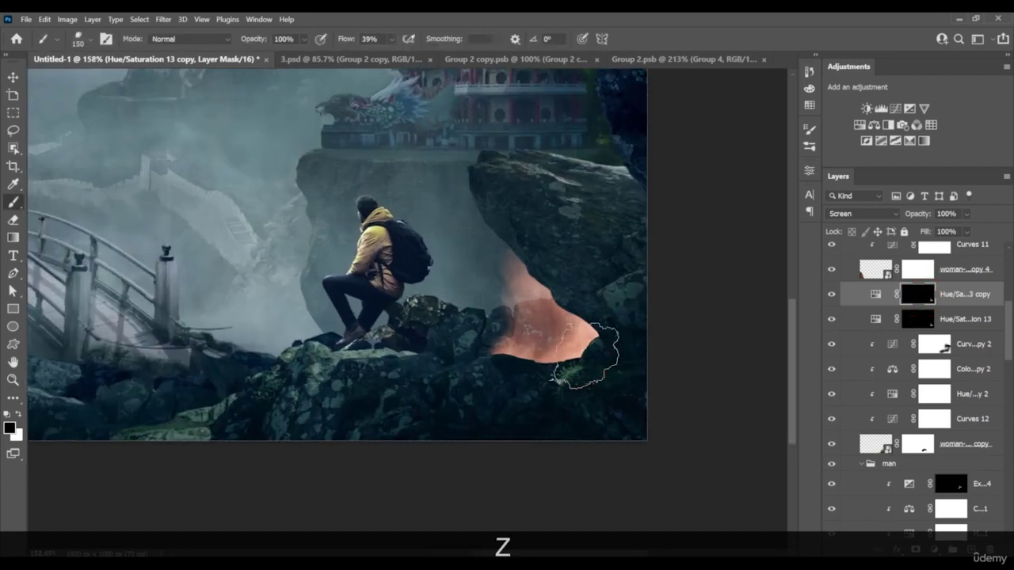
pyautogui.press('x')
pyautogui.moveTo(561, 310)
pyautogui.mouseDown()
pyautogui.moveTo(547, 342)
pyautogui.moveTo(566, 330)
pyautogui.moveTo(525, 285)
pyautogui.mouseUp()
pyautogui.hotkey('ctrl', 'z')
pyautogui.press('x')
pyautogui.click(544, 336)
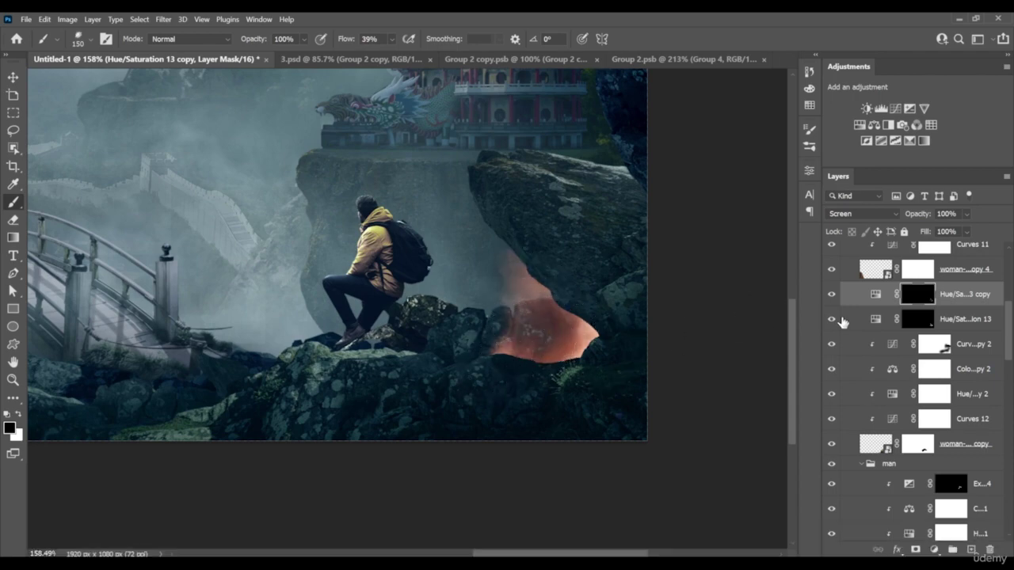
# Set the duplicated Hue/Saturation adjustment to saturation 81 and lightness +26
pyautogui.doubleClick(876, 294)
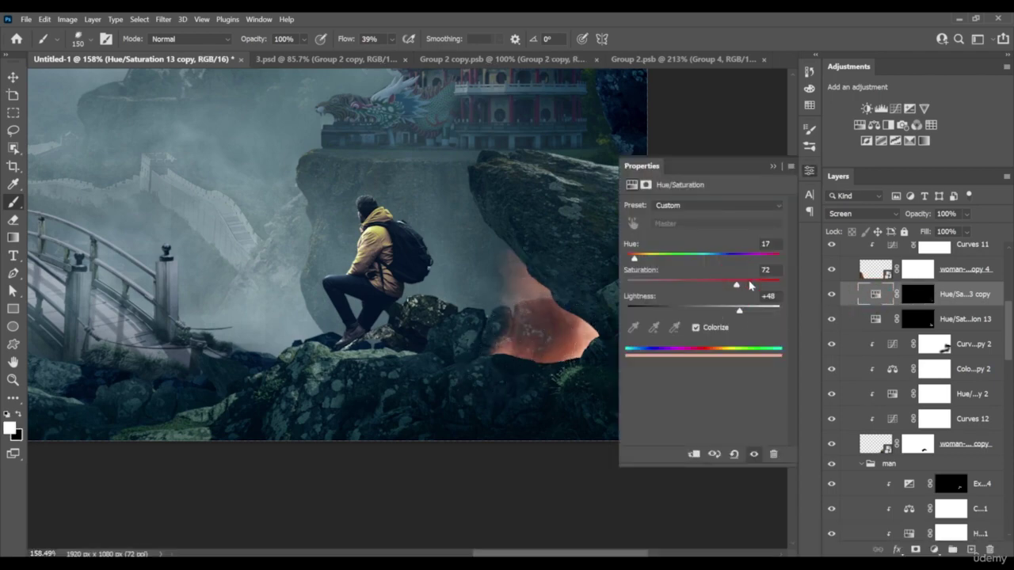
pyautogui.moveTo(752, 283); pyautogui.dragTo(731, 310)
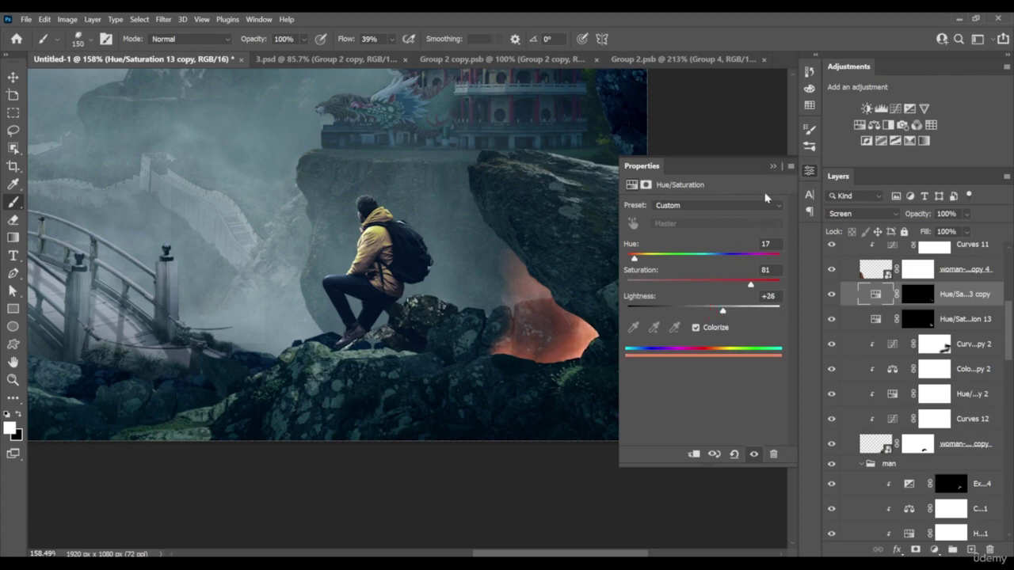
pyautogui.click(773, 166)
# Toggle the visibility of both glow layers to compare the rock gap with and without the light
pyautogui.press('z')
pyautogui.moveTo(615, 346)
pyautogui.mouseDown()
pyautogui.moveTo(546, 332)
pyautogui.moveTo(590, 348)
pyautogui.mouseUp()
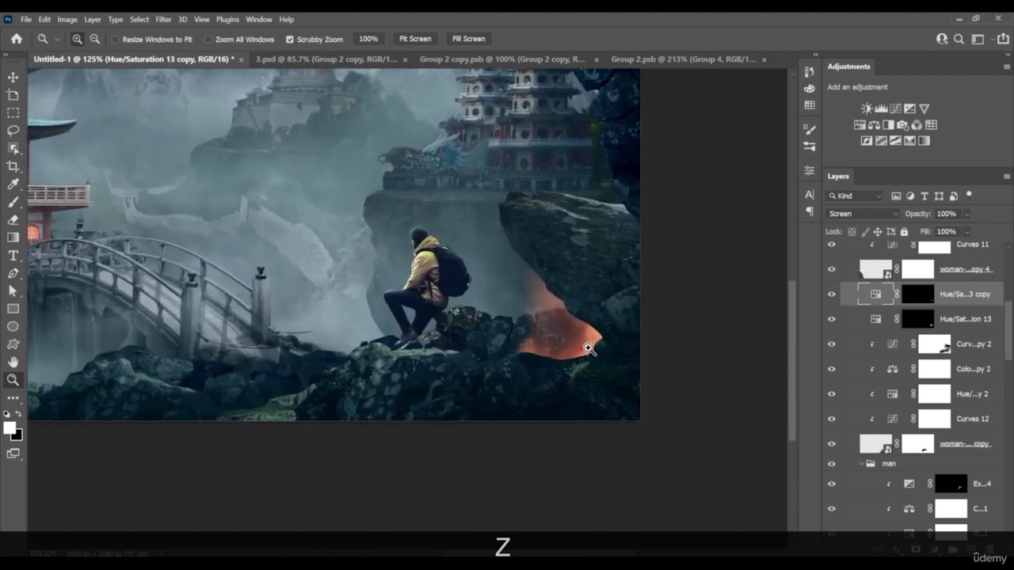
pyautogui.press('b')
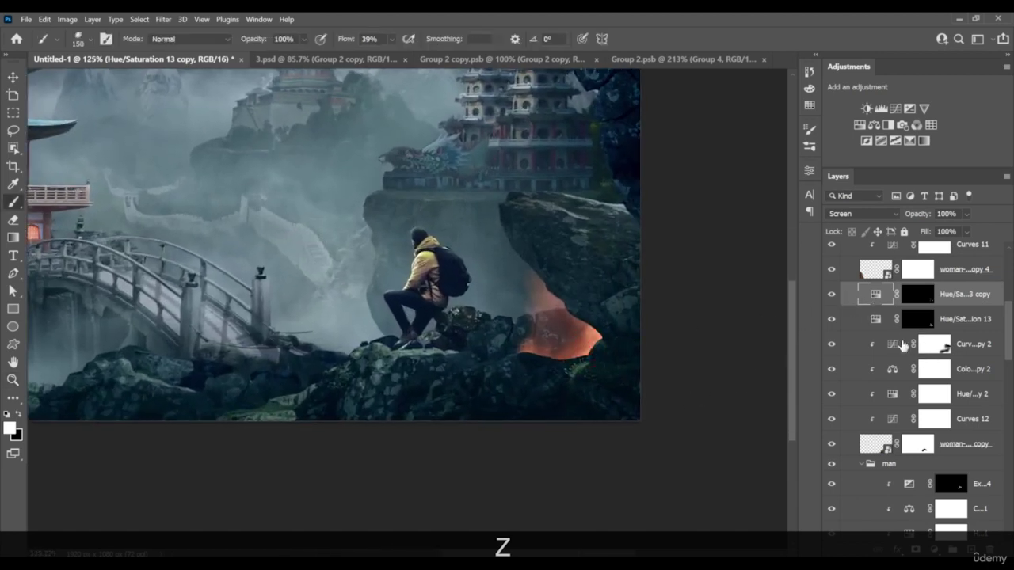
pyautogui.press('z')
pyautogui.moveTo(533, 343); pyautogui.dragTo(537, 344)
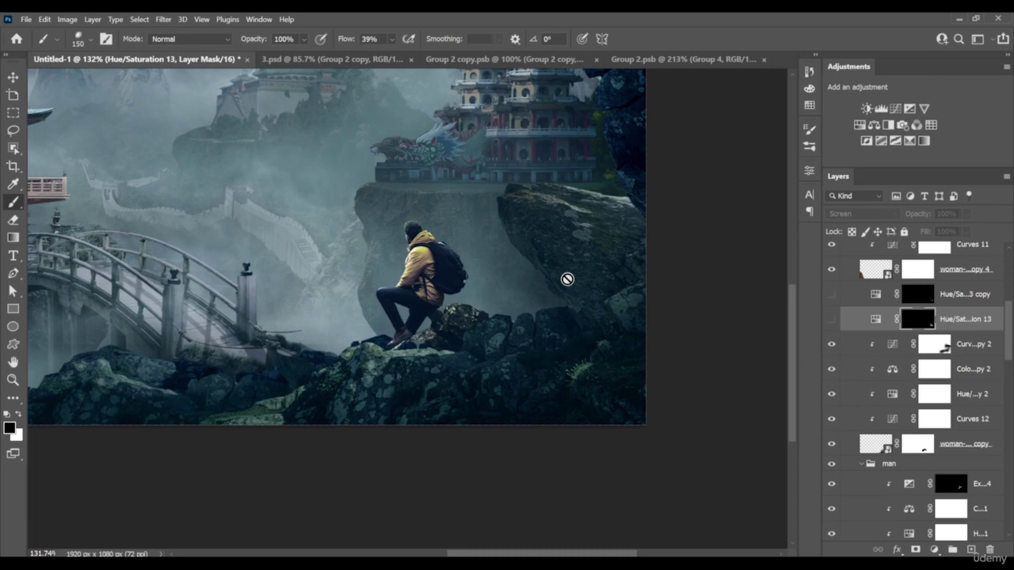
pyautogui.click(831, 318)
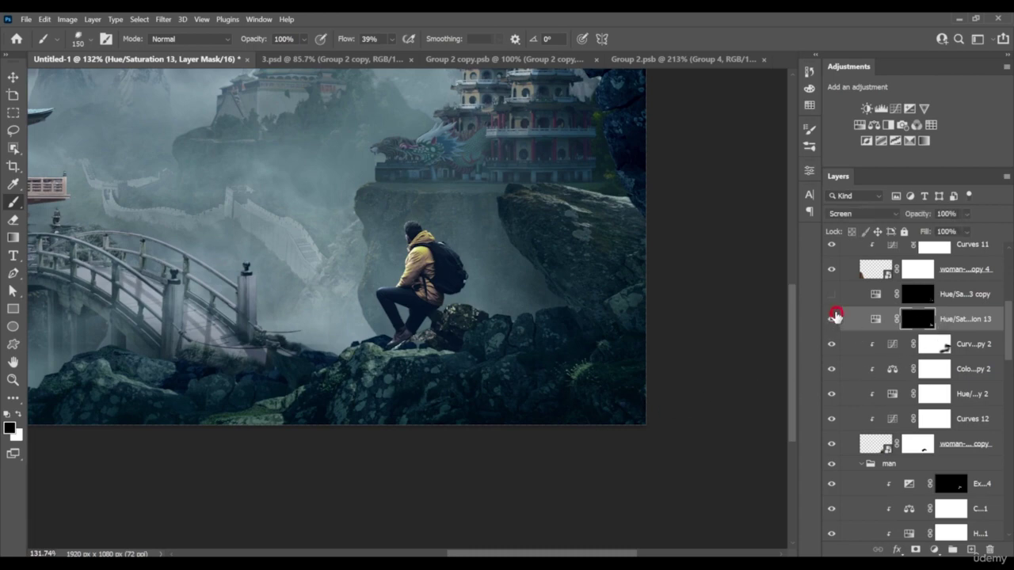
pyautogui.click(831, 294)
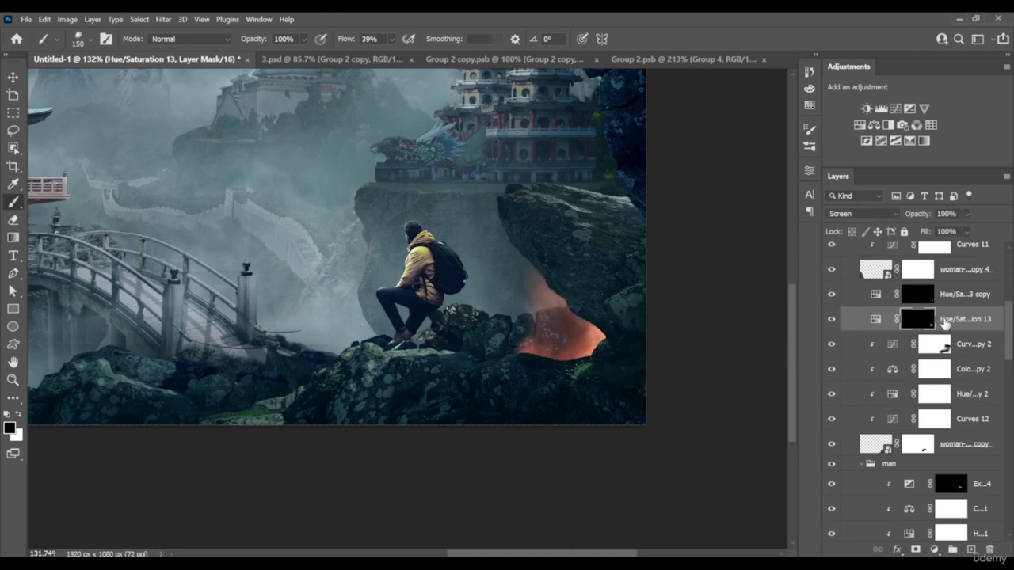
# Duplicate the Hue/Saturation 13 copy layer beneath Hue/Saturation 13 and clip it to the foreground rocks
pyautogui.press('alt')
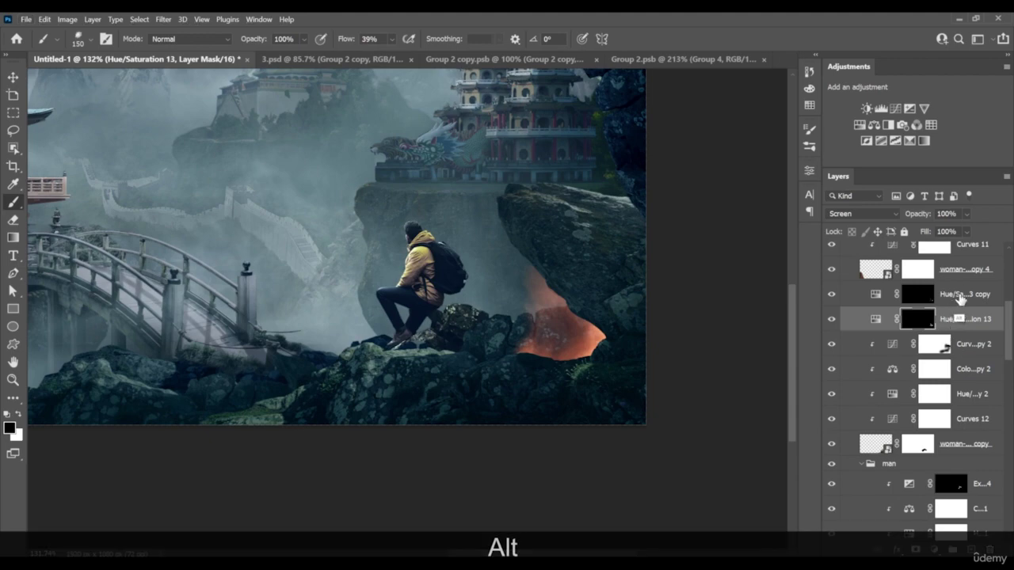
pyautogui.moveTo(960, 297); pyautogui.dragTo(964, 334)
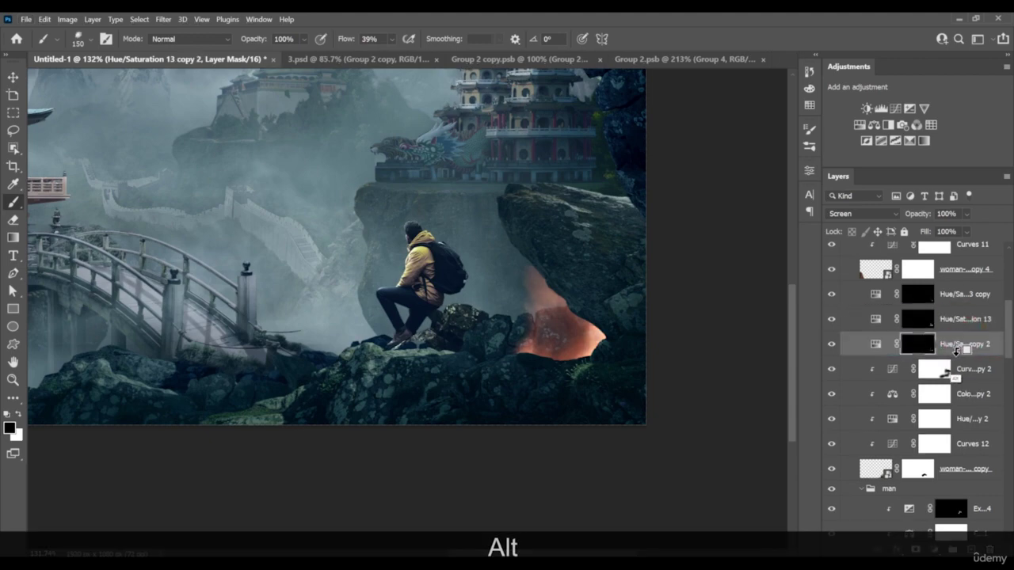
pyautogui.keyDown('alt'); pyautogui.click(956, 349); pyautogui.keyUp('alt')
# Fill the clipped copy's entire mask with white and deselect
pyautogui.hotkey('ctrl', 'alt', 'a')
pyautogui.hotkey('ctrl', 'alt', 'BackSpace')
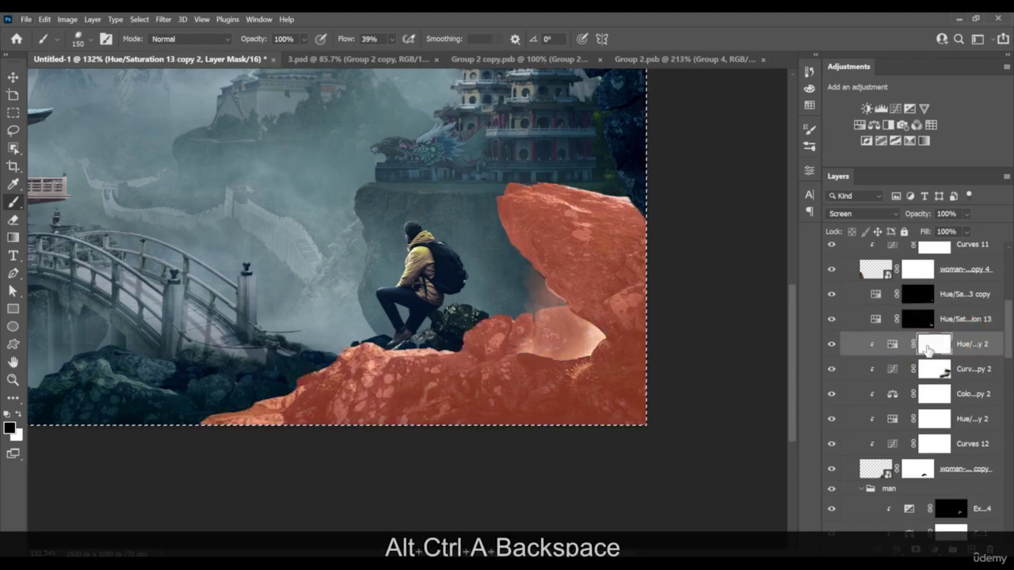
pyautogui.hotkey('ctrl', 'd')
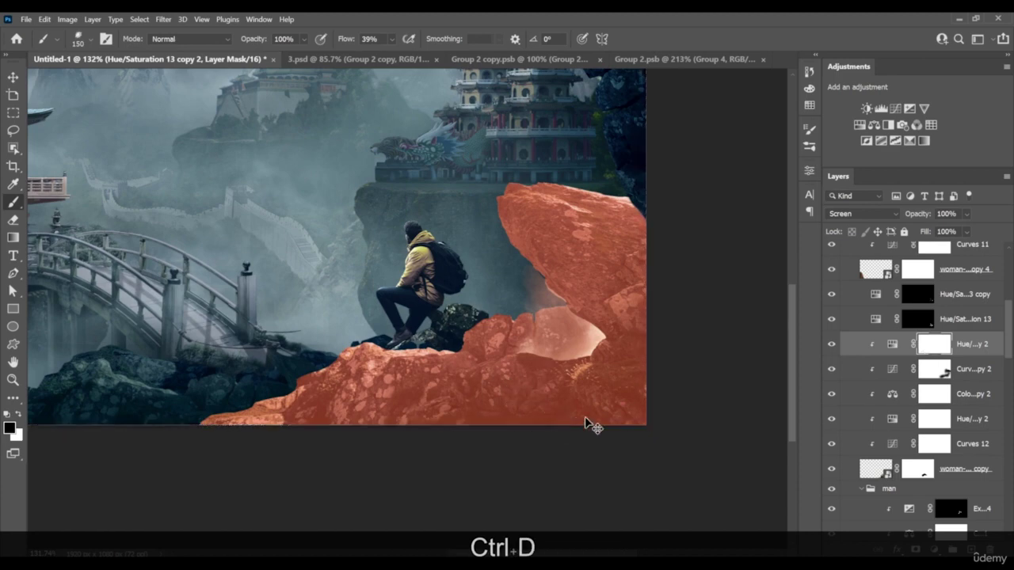
# Split the clipped copy's Blend If underlying-layer shadow range to 0 / 27 in its blending options
pyautogui.doubleClick(996, 355)
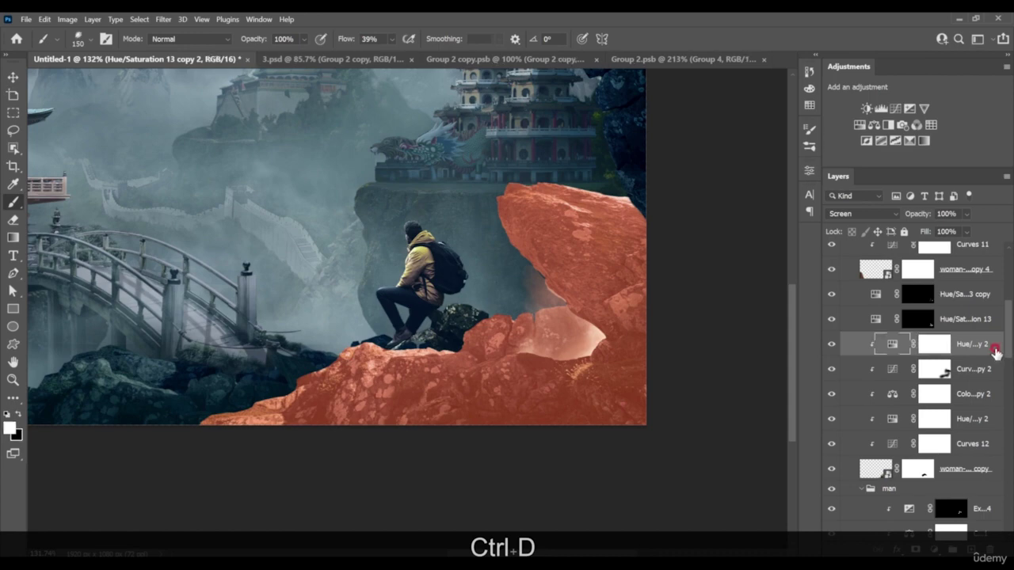
pyautogui.moveTo(686, 356)
pyautogui.mouseDown()
pyautogui.moveTo(705, 356)
pyautogui.moveTo(693, 356)
pyautogui.mouseUp()
pyautogui.press('alt')
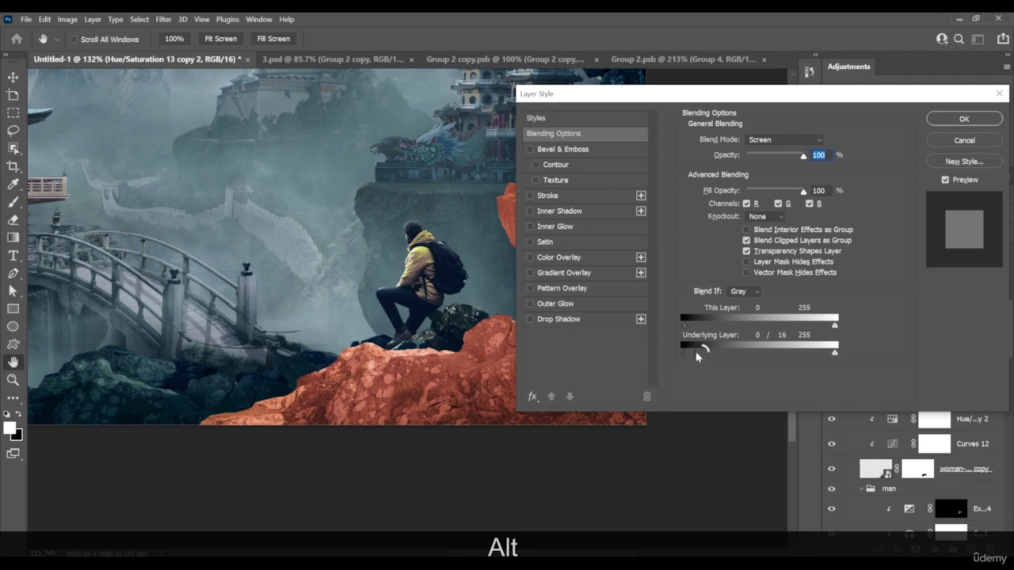
pyautogui.moveTo(697, 356); pyautogui.dragTo(701, 355)
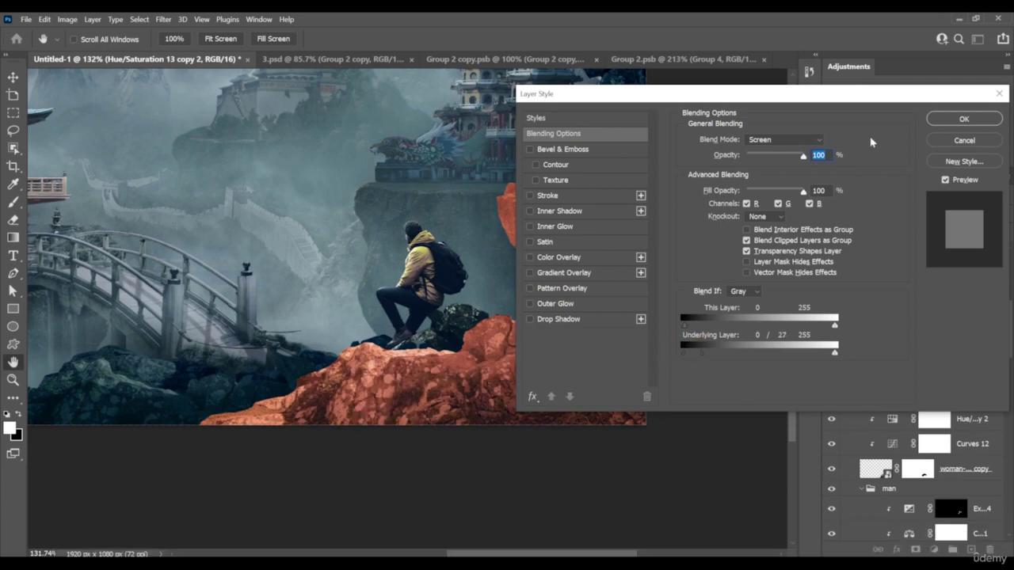
pyautogui.click(937, 120)
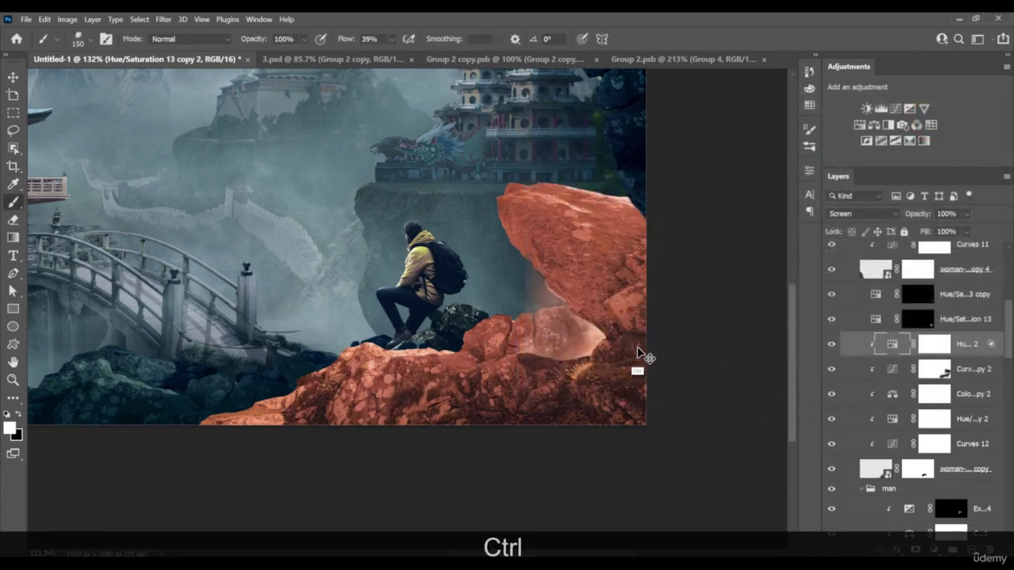
# Invert the clipped copy's white mask to black
pyautogui.hotkey('ctrl', 'i')
pyautogui.click(932, 347)
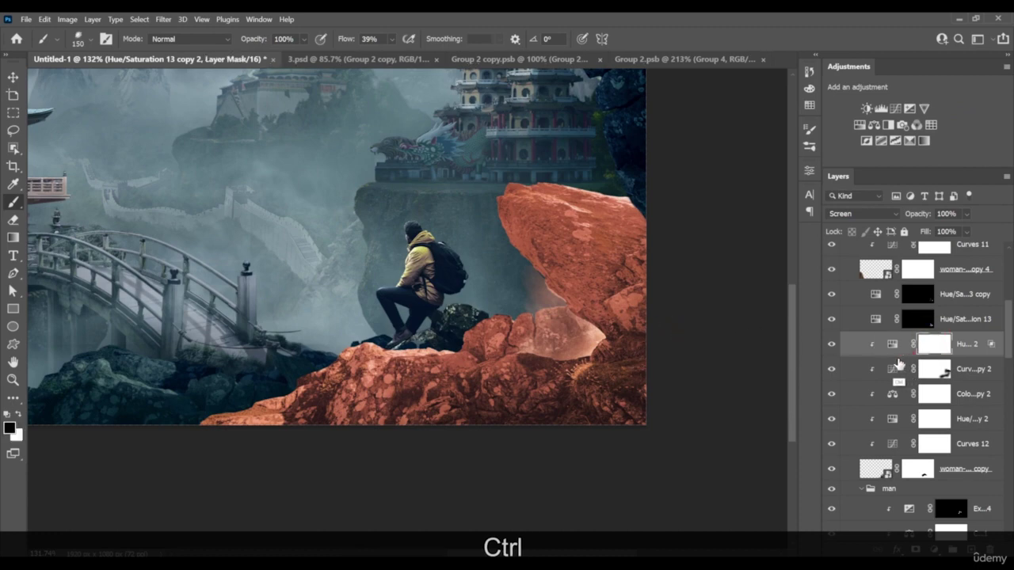
pyautogui.hotkey('ctrl', 'i')
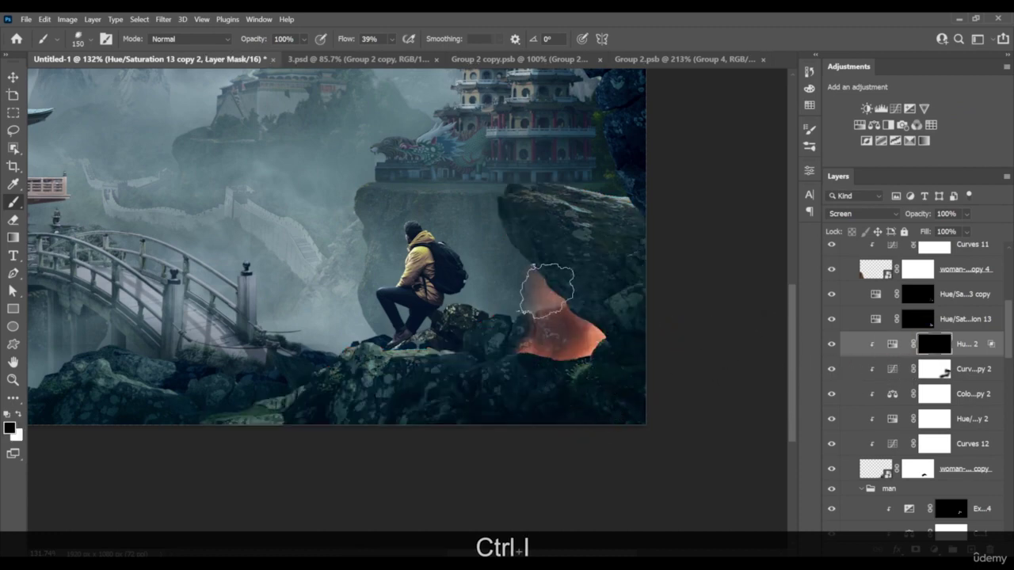
# Paint the orange glow onto the overhanging rock's edge and the rocks around the gap, using an 80 px white brush at 17% flow
pyautogui.press('[')
pyautogui.press('[')
pyautogui.press('[')
pyautogui.press('[')
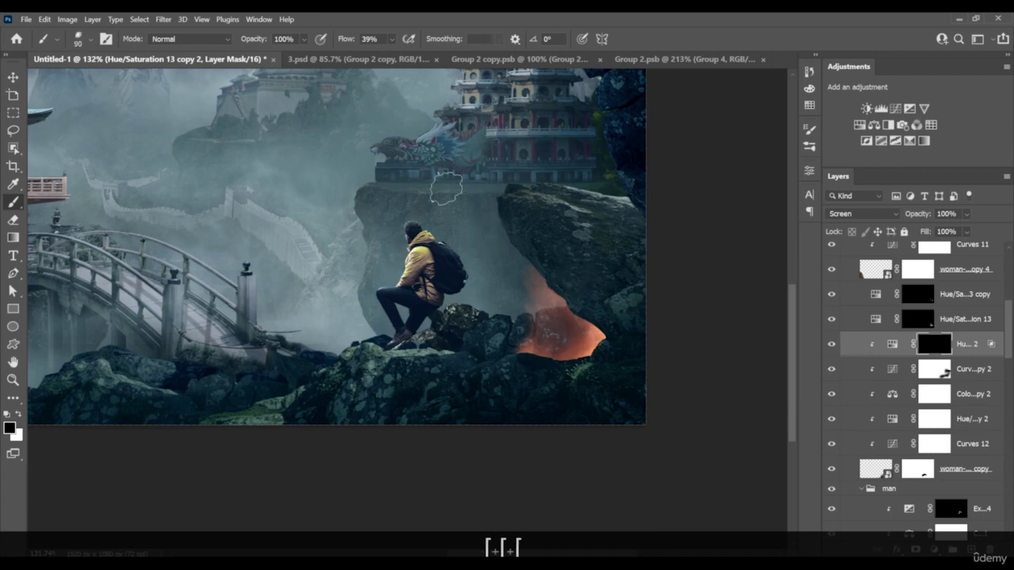
pyautogui.click(391, 38)
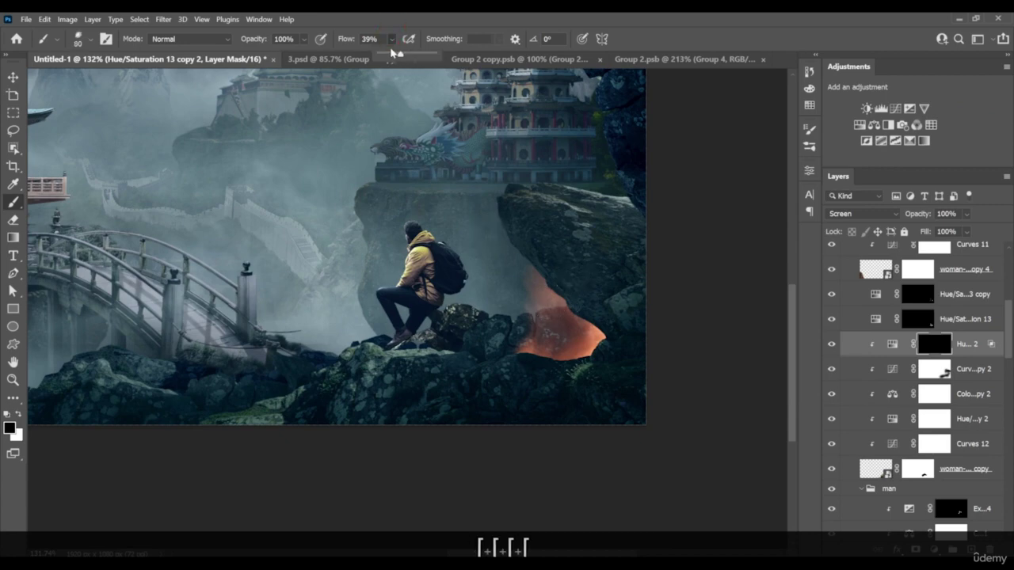
pyautogui.moveTo(391, 55); pyautogui.dragTo(388, 56)
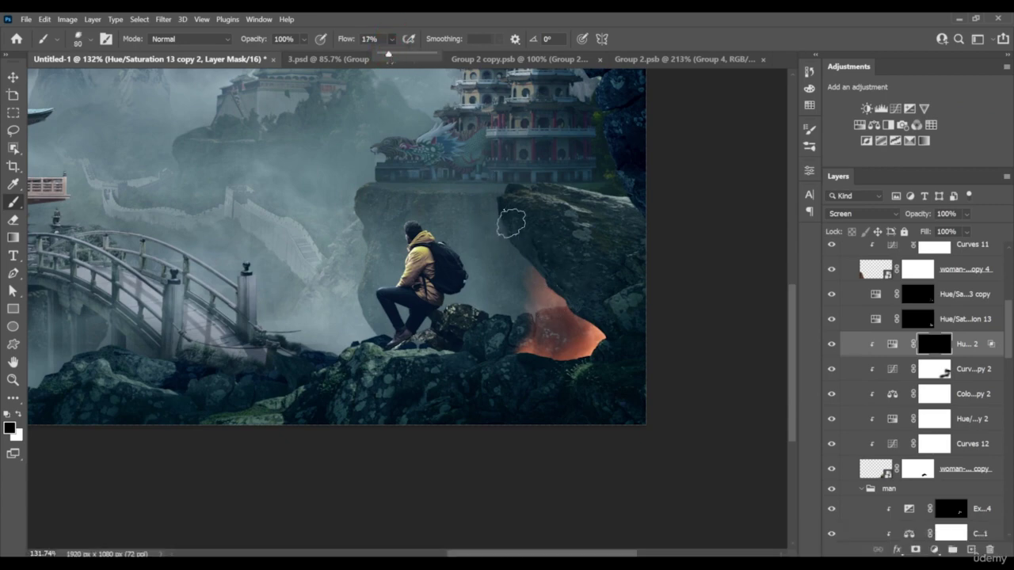
pyautogui.press('x')
pyautogui.moveTo(565, 307)
pyautogui.mouseDown()
pyautogui.moveTo(605, 322)
pyautogui.moveTo(496, 226)
pyautogui.moveTo(524, 243)
pyautogui.moveTo(518, 231)
pyautogui.moveTo(542, 264)
pyautogui.moveTo(532, 235)
pyautogui.moveTo(540, 242)
pyautogui.moveTo(616, 331)
pyautogui.moveTo(593, 357)
pyautogui.moveTo(601, 349)
pyautogui.moveTo(455, 358)
pyautogui.mouseUp()
pyautogui.press('x')
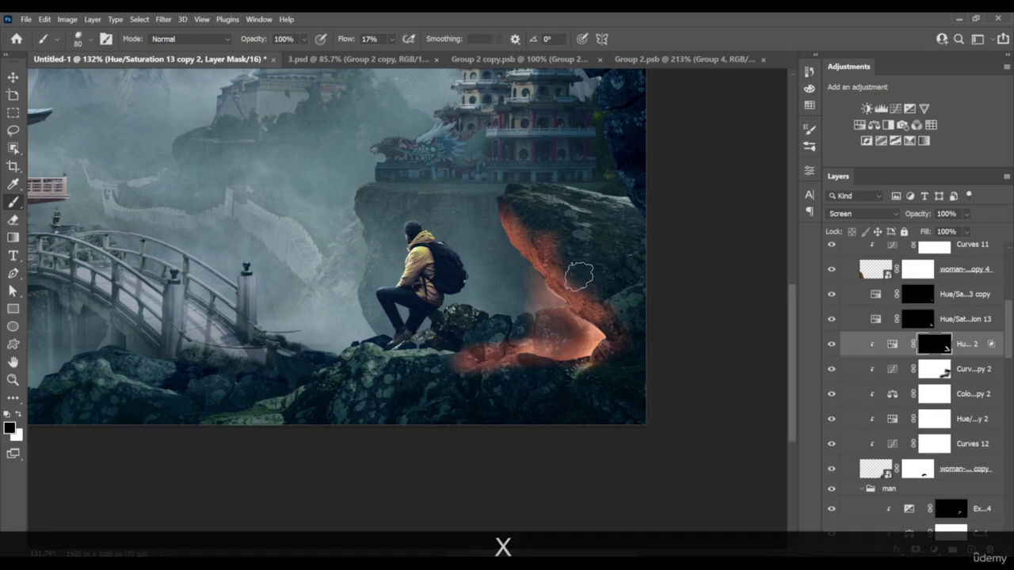
pyautogui.press('x')
pyautogui.moveTo(579, 269); pyautogui.dragTo(613, 322)
pyautogui.press('x')
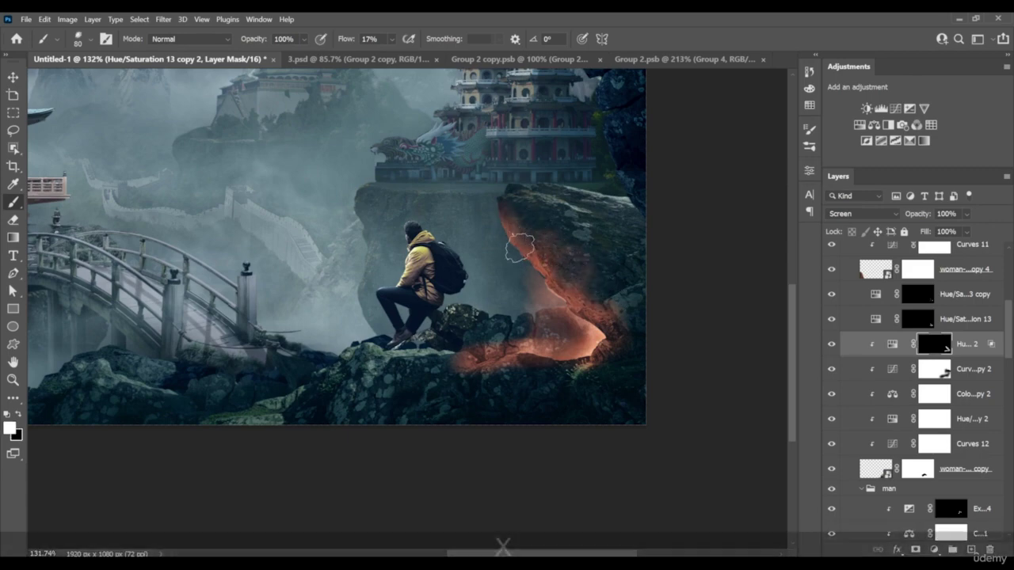
# Mask out the excess glow on the overhanging rock's face and tip, and on the small rock at the gap's right end
pyautogui.press('x')
pyautogui.press('z')
pyautogui.moveTo(574, 274)
pyautogui.mouseDown()
pyautogui.moveTo(564, 286)
pyautogui.moveTo(609, 280)
pyautogui.mouseUp()
pyautogui.moveTo(571, 250)
pyautogui.mouseDown()
pyautogui.moveTo(623, 284)
pyautogui.moveTo(567, 247)
pyautogui.moveTo(585, 248)
pyautogui.moveTo(498, 224)
pyautogui.mouseUp()
pyautogui.press('x')
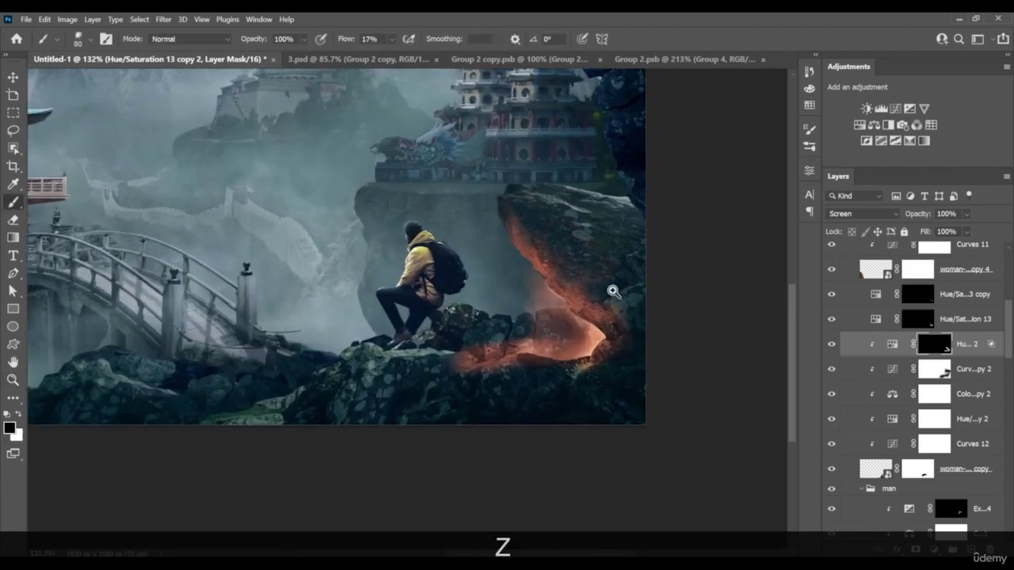
pyautogui.moveTo(613, 292); pyautogui.dragTo(634, 296)
pyautogui.press('x')
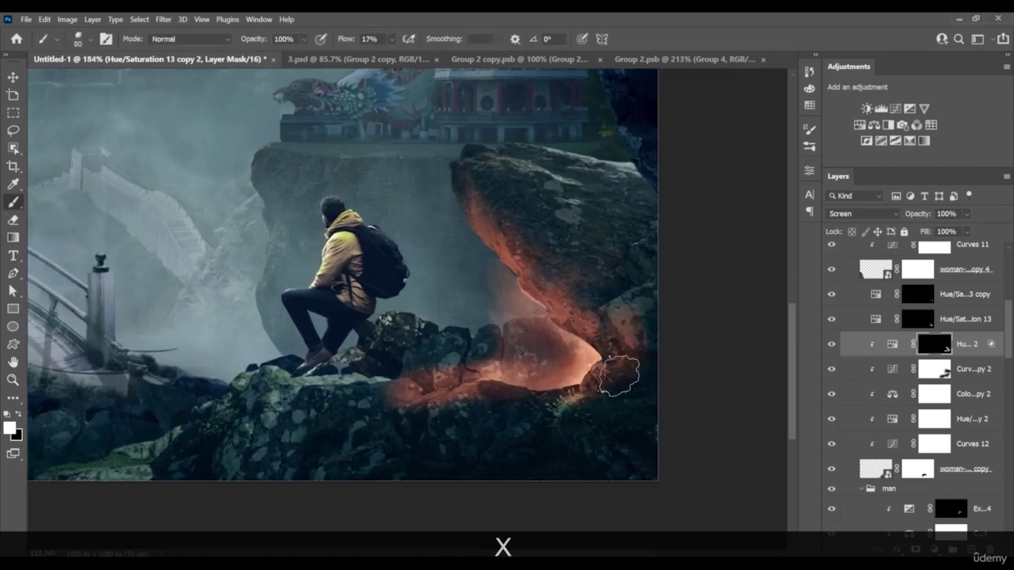
pyautogui.press('x')
# Trim the glow along the lower rock ledge on the copy's mask with a 25 px black brush so it follows the rock contours
pyautogui.press('space')
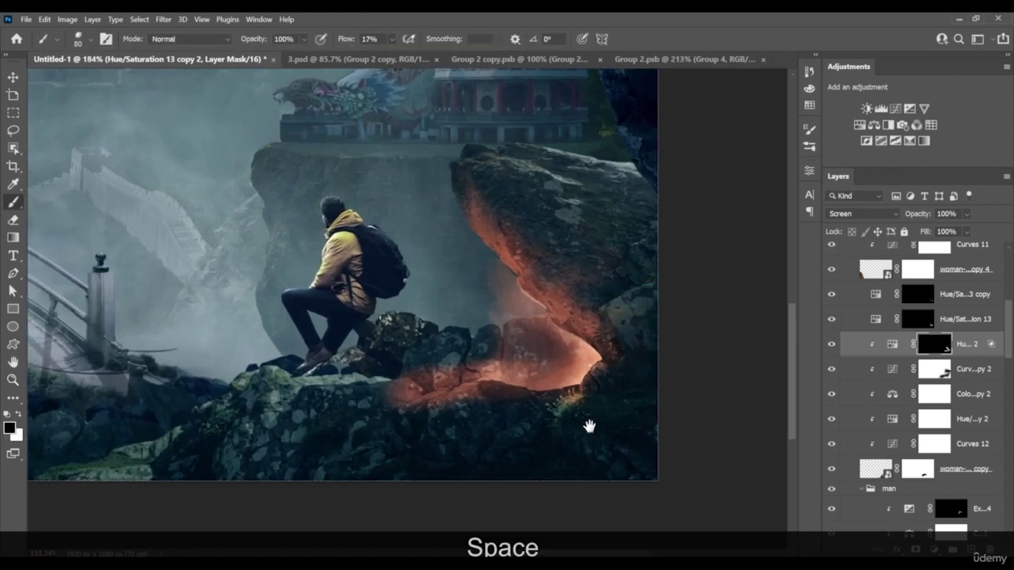
pyautogui.moveTo(588, 427); pyautogui.dragTo(578, 346)
pyautogui.press('x')
pyautogui.press('z')
pyautogui.moveTo(557, 312); pyautogui.dragTo(580, 319)
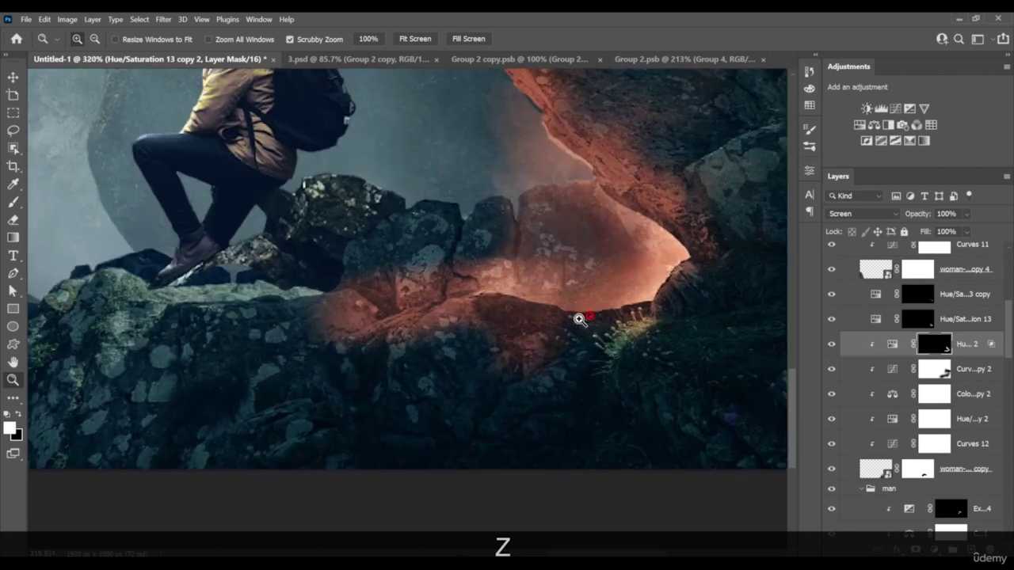
pyautogui.press('[')
pyautogui.press('[')
pyautogui.press('[')
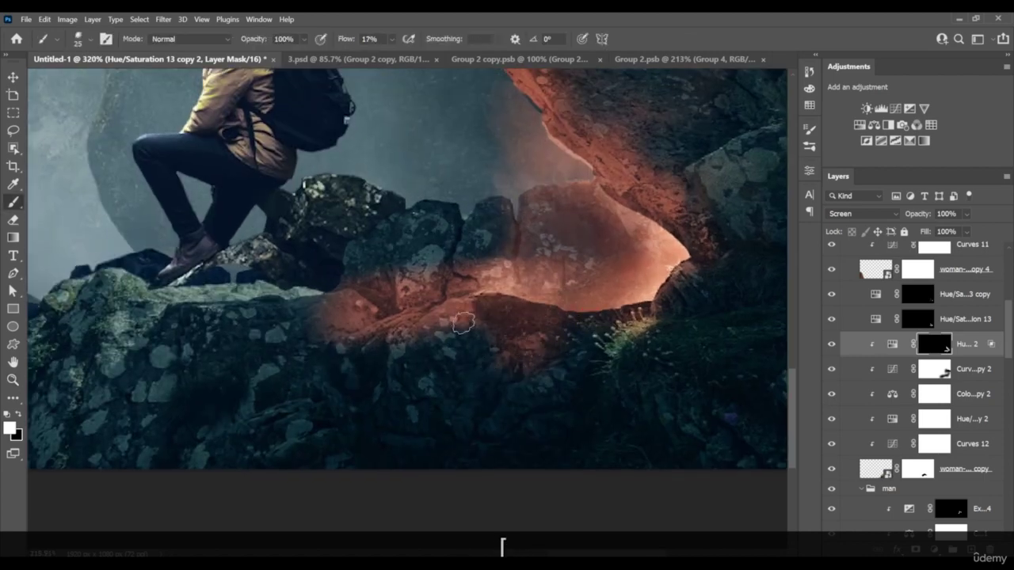
pyautogui.press('x')
pyautogui.moveTo(466, 344)
pyautogui.mouseDown()
pyautogui.moveTo(449, 313)
pyautogui.moveTo(397, 334)
pyautogui.moveTo(303, 336)
pyautogui.moveTo(367, 313)
pyautogui.moveTo(343, 329)
pyautogui.moveTo(331, 317)
pyautogui.moveTo(360, 320)
pyautogui.moveTo(334, 302)
pyautogui.moveTo(462, 303)
pyautogui.moveTo(493, 354)
pyautogui.moveTo(411, 365)
pyautogui.moveTo(392, 344)
pyautogui.moveTo(402, 363)
pyautogui.moveTo(370, 365)
pyautogui.mouseUp()
pyautogui.press('space')
pyautogui.press('x')
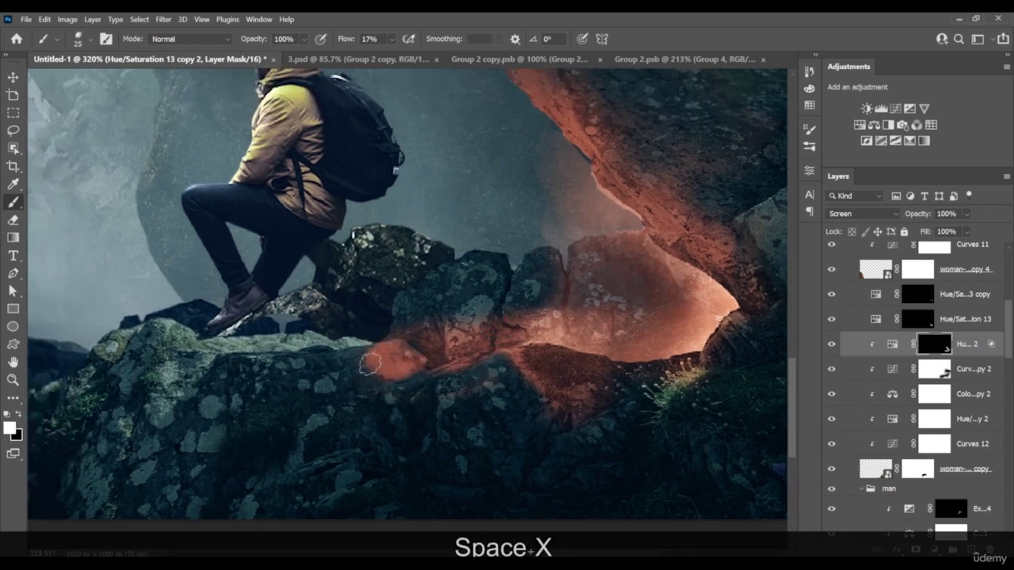
# Lower the brush flow to 5% for softer glow painting on the ledge
pyautogui.click(392, 38)
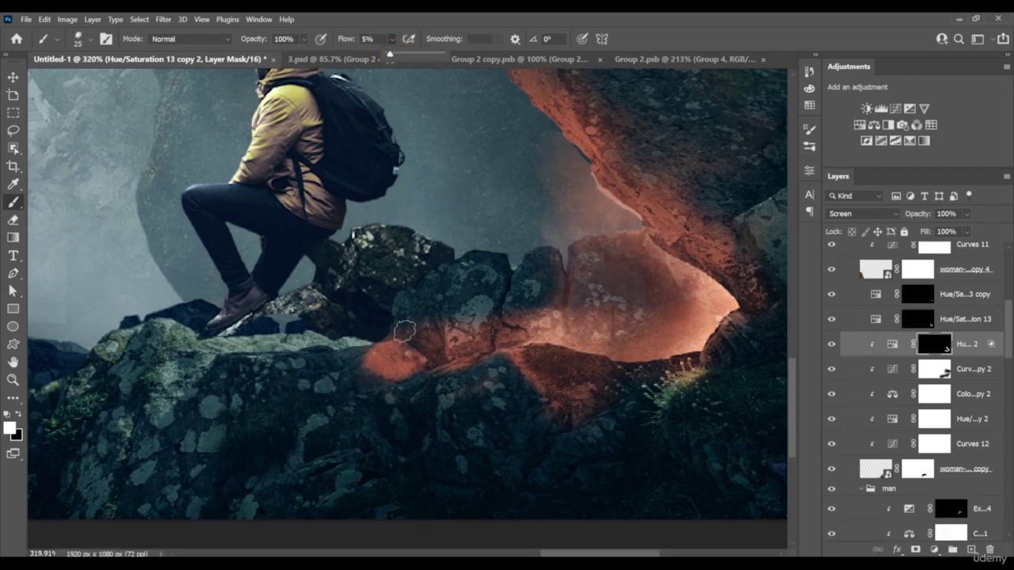
# Paint red glow onto the rocks between the hiker and the lava on the Hue/Saturation 13 copy 2 mask with a 25 px brush
pyautogui.moveTo(404, 332)
pyautogui.mouseDown()
pyautogui.moveTo(360, 358)
pyautogui.moveTo(381, 370)
pyautogui.mouseUp()
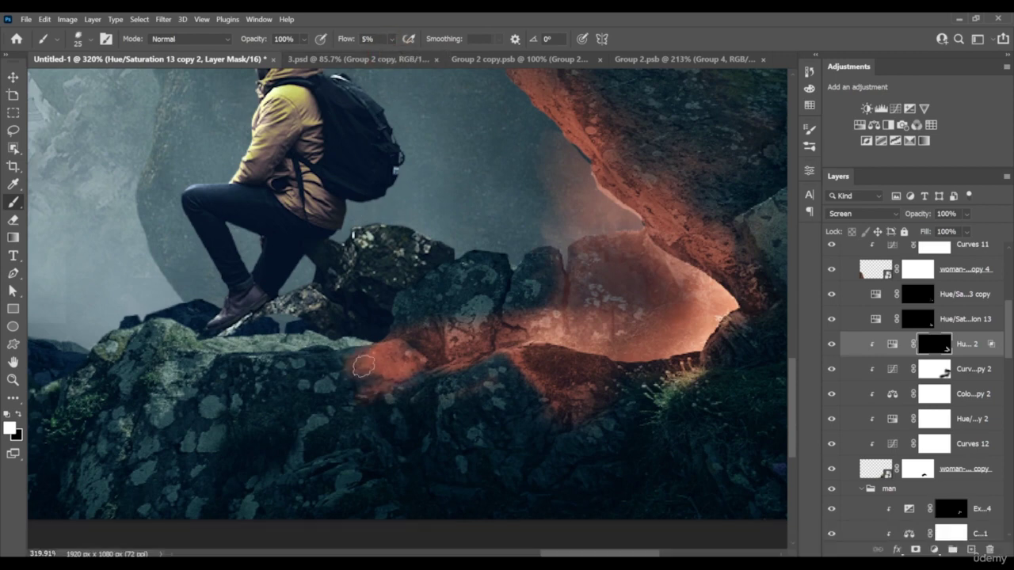
pyautogui.press('x')
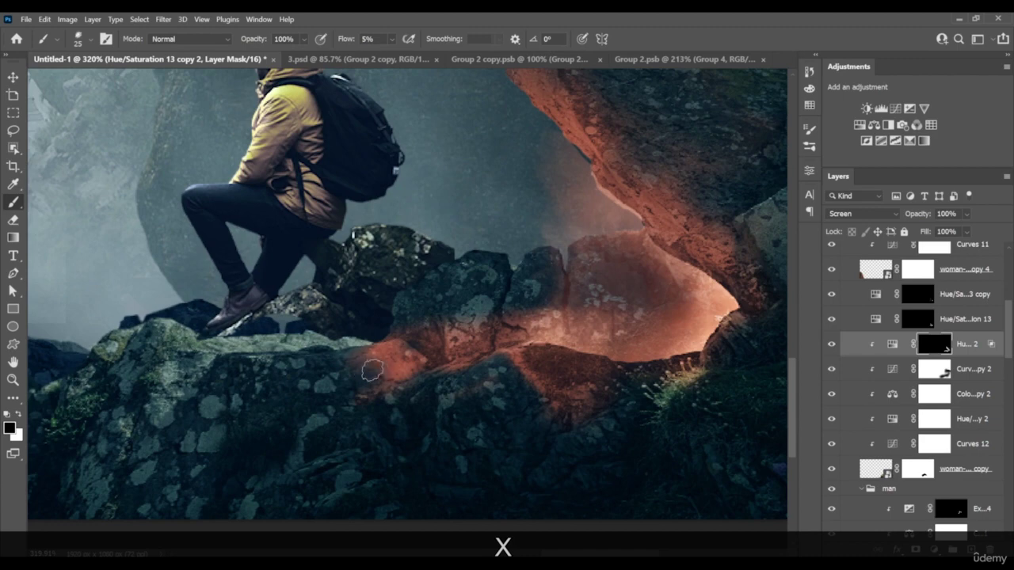
pyautogui.press('x')
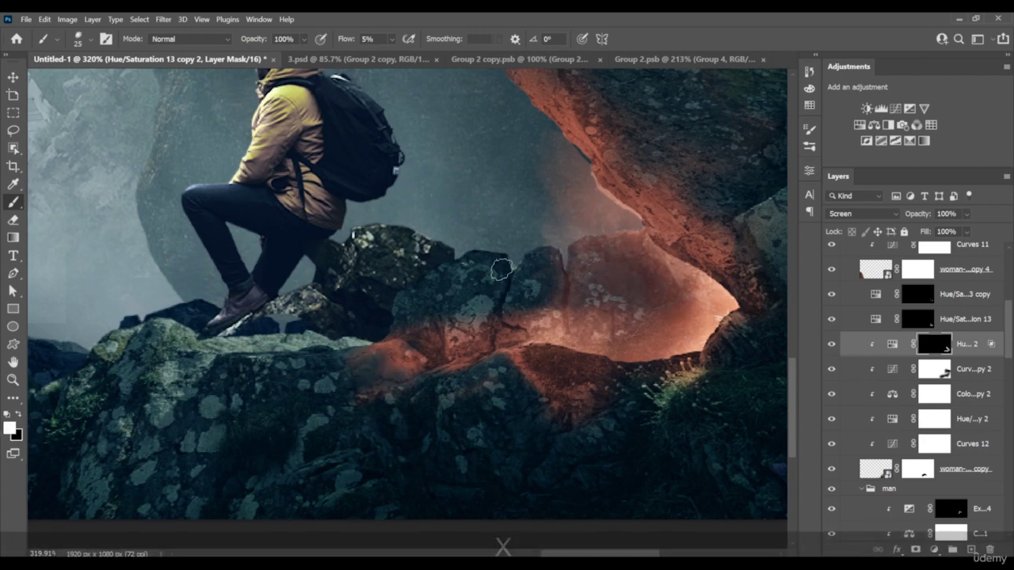
pyautogui.moveTo(505, 295)
pyautogui.mouseDown()
pyautogui.moveTo(495, 278)
pyautogui.moveTo(453, 292)
pyautogui.moveTo(506, 288)
pyautogui.mouseUp()
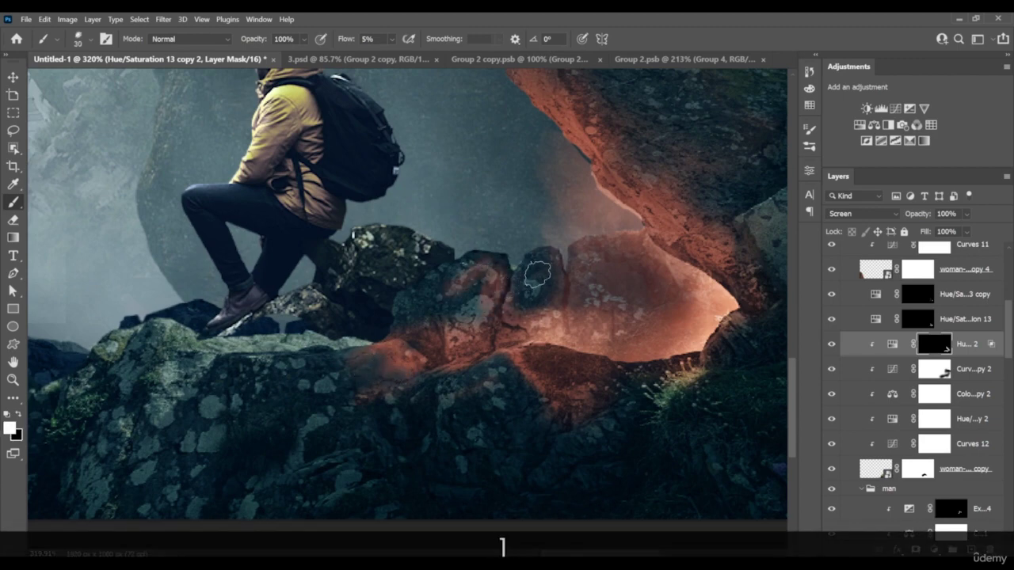
# Enlarge the brush to 60 px and extend the soft glow over the upright rocks and the boulder below the hiker, switching between white and black
pyautogui.press(']')
pyautogui.press(']')
pyautogui.press(']')
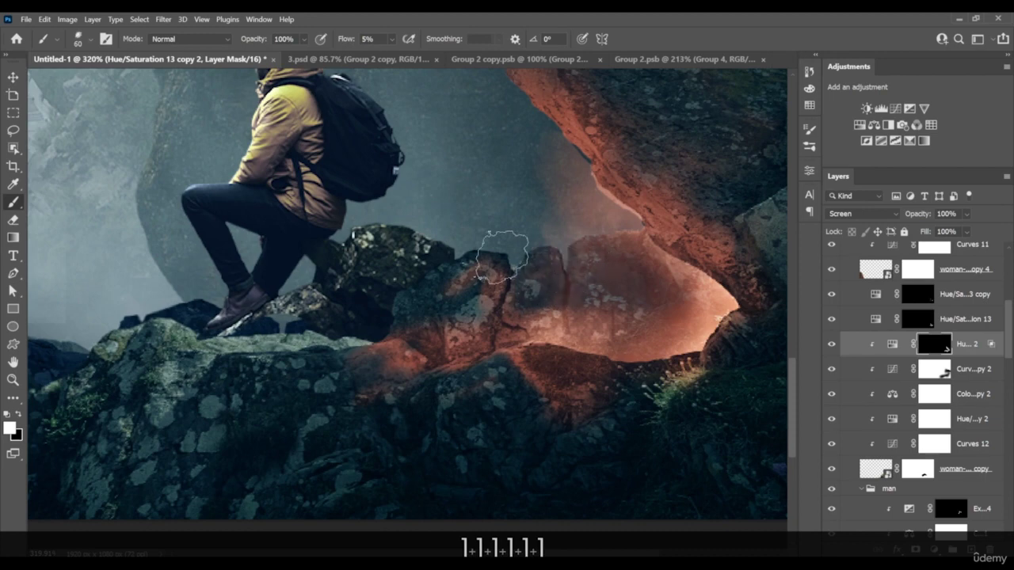
pyautogui.moveTo(502, 258)
pyautogui.mouseDown()
pyautogui.moveTo(433, 300)
pyautogui.moveTo(473, 271)
pyautogui.moveTo(440, 292)
pyautogui.moveTo(464, 270)
pyautogui.mouseUp()
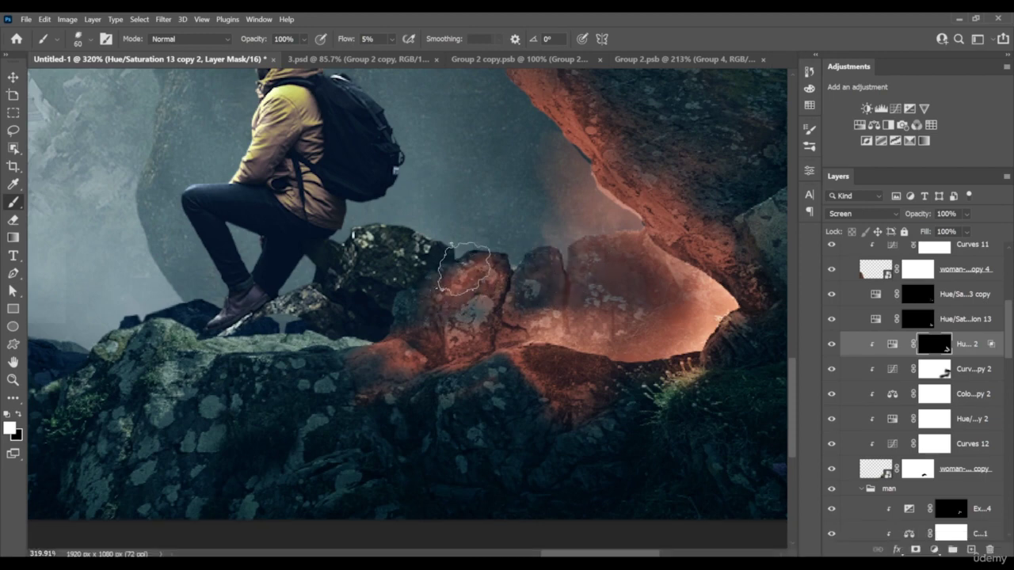
pyautogui.press('x')
pyautogui.moveTo(419, 302)
pyautogui.mouseDown()
pyautogui.moveTo(489, 274)
pyautogui.moveTo(502, 294)
pyautogui.moveTo(606, 279)
pyautogui.moveTo(608, 293)
pyautogui.moveTo(572, 261)
pyautogui.moveTo(515, 297)
pyautogui.moveTo(533, 268)
pyautogui.moveTo(542, 278)
pyautogui.moveTo(533, 264)
pyautogui.moveTo(500, 312)
pyautogui.moveTo(473, 270)
pyautogui.moveTo(496, 276)
pyautogui.moveTo(426, 298)
pyautogui.moveTo(363, 353)
pyautogui.moveTo(315, 375)
pyautogui.moveTo(403, 352)
pyautogui.moveTo(257, 393)
pyautogui.moveTo(358, 370)
pyautogui.moveTo(218, 378)
pyautogui.moveTo(334, 350)
pyautogui.moveTo(244, 356)
pyautogui.moveTo(352, 370)
pyautogui.moveTo(272, 369)
pyautogui.moveTo(313, 351)
pyautogui.moveTo(301, 403)
pyautogui.mouseUp()
pyautogui.press('x')
pyautogui.press('x')
pyautogui.press('x')
pyautogui.press('x')
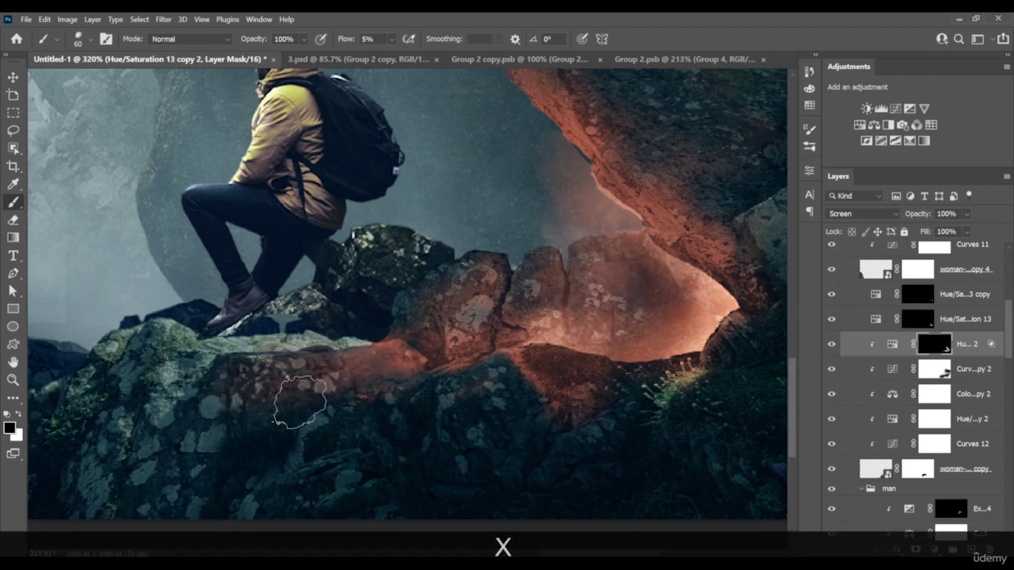
pyautogui.press('x')
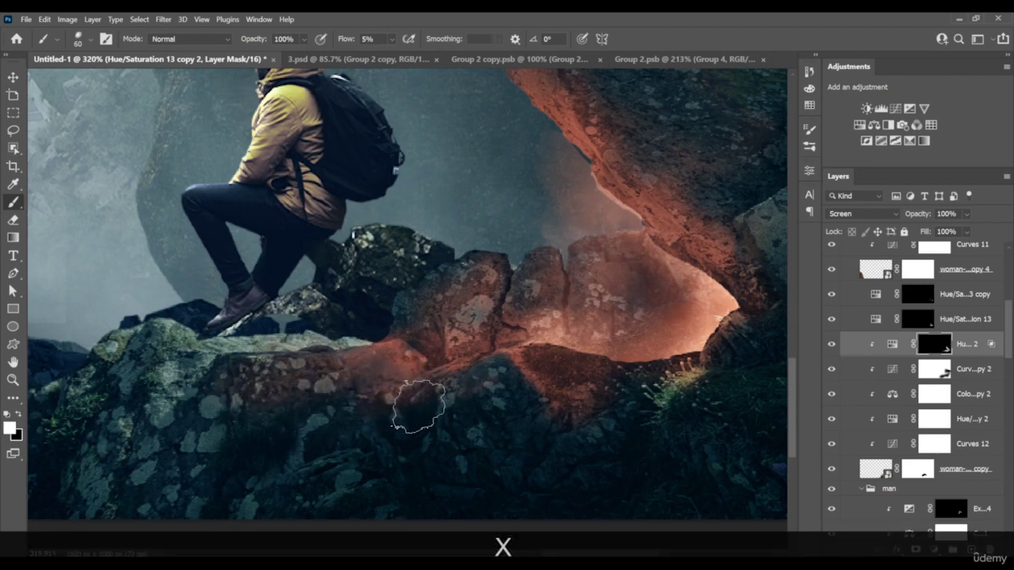
pyautogui.press('x')
pyautogui.press('z')
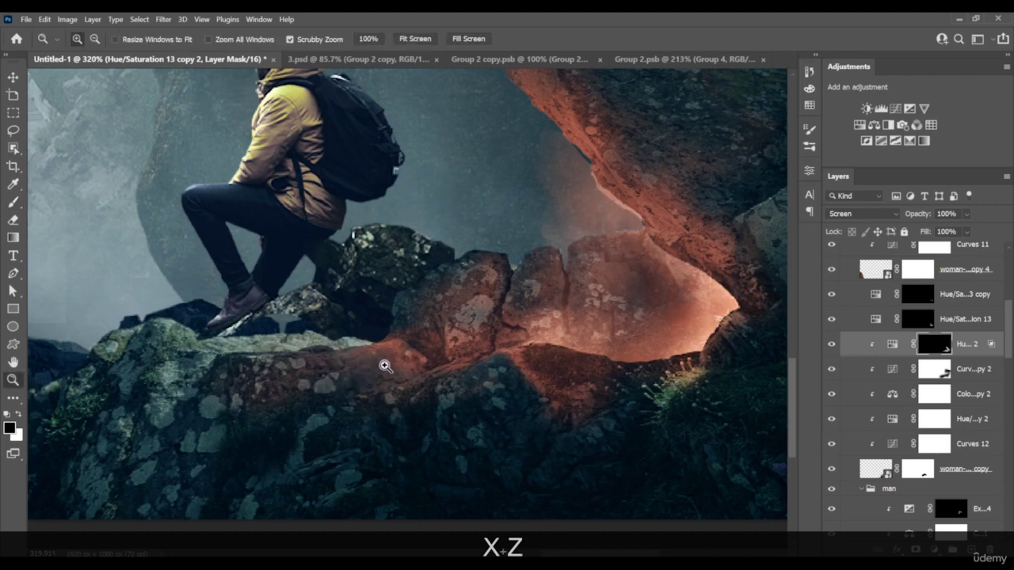
pyautogui.press('z')
pyautogui.moveTo(457, 347); pyautogui.dragTo(436, 332)
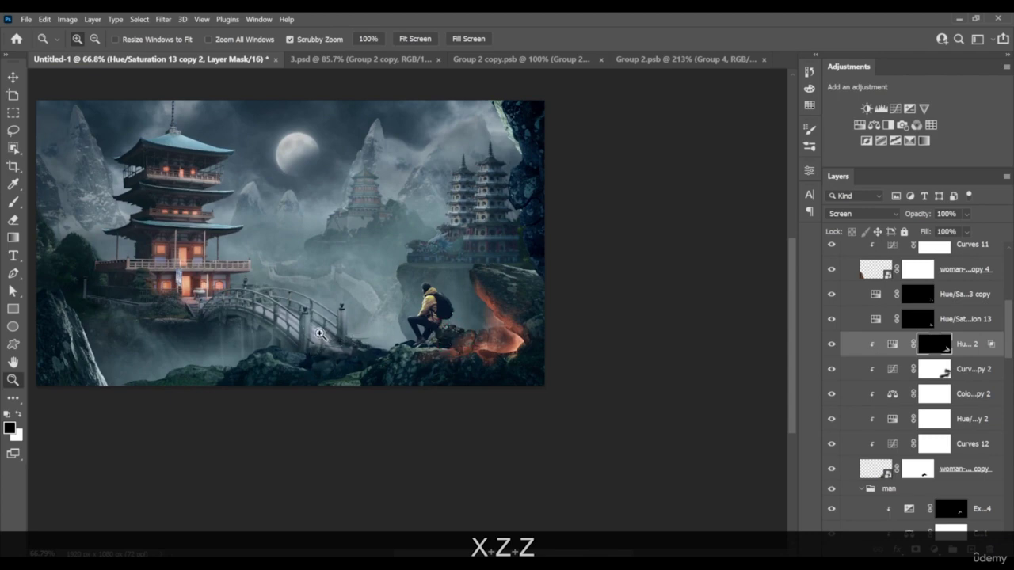
pyautogui.moveTo(320, 334); pyautogui.dragTo(340, 336)
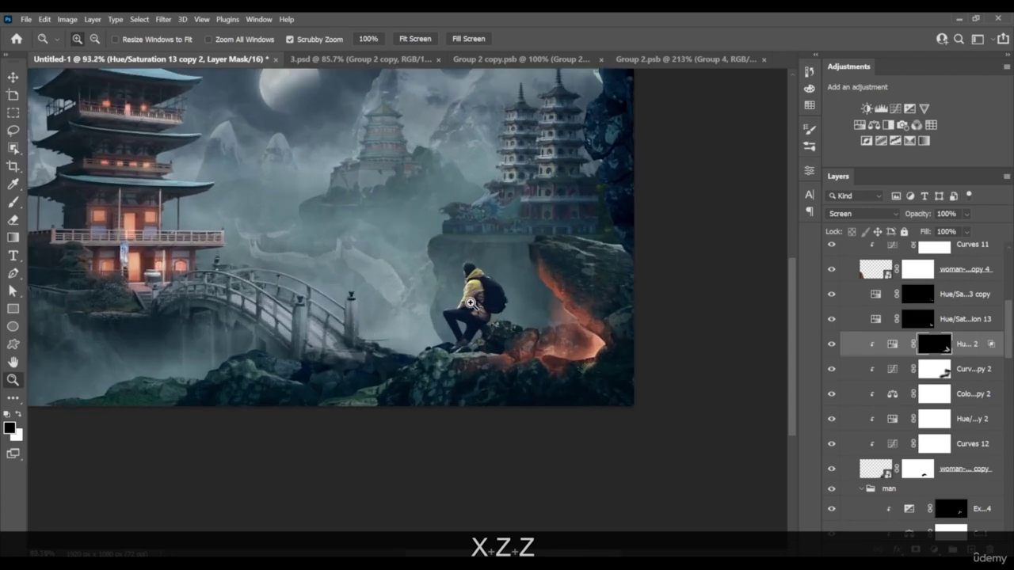
pyautogui.press('space')
pyautogui.moveTo(449, 320); pyautogui.dragTo(554, 383)
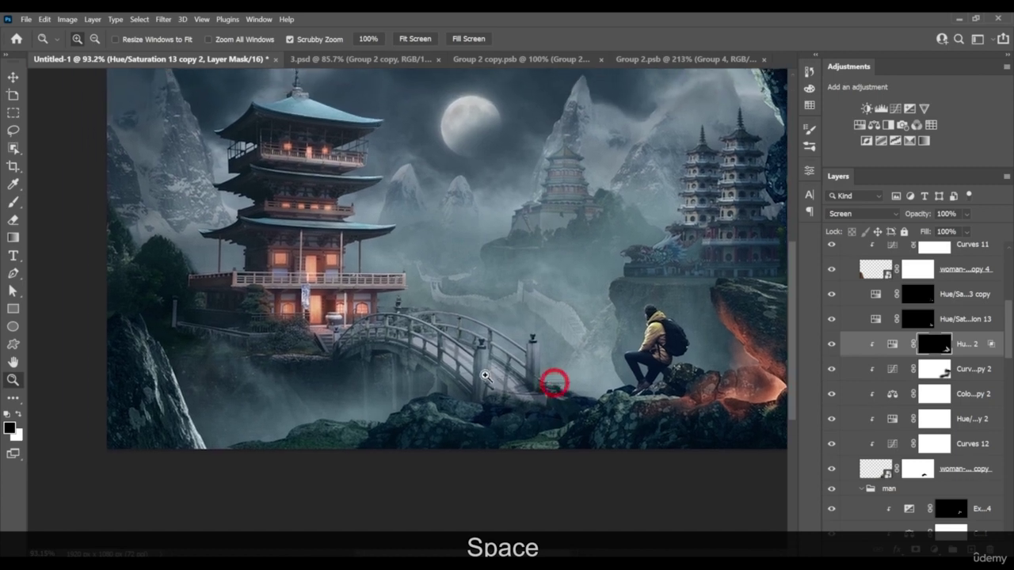
pyautogui.press('v')
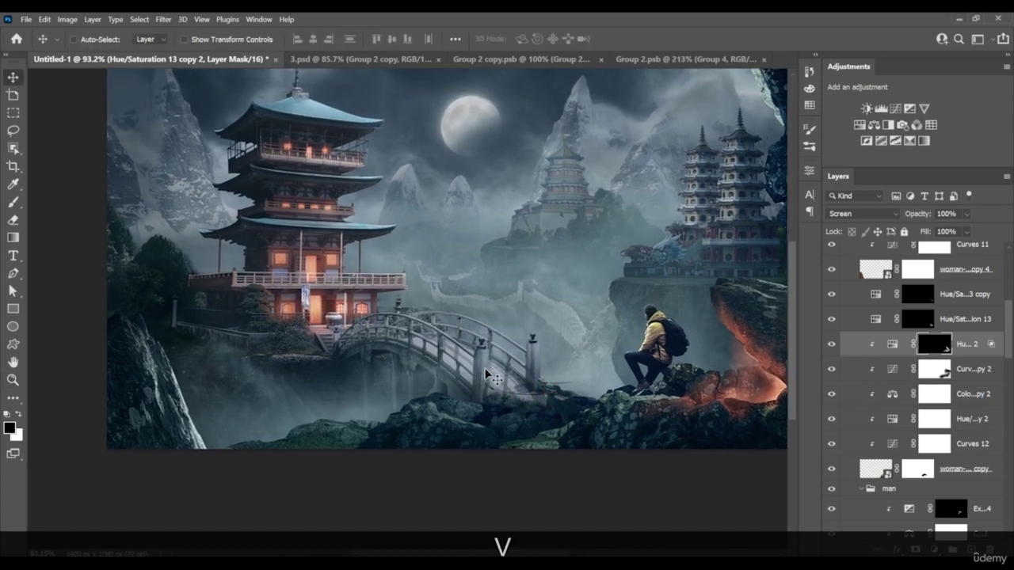
pyautogui.rightClick(486, 373)
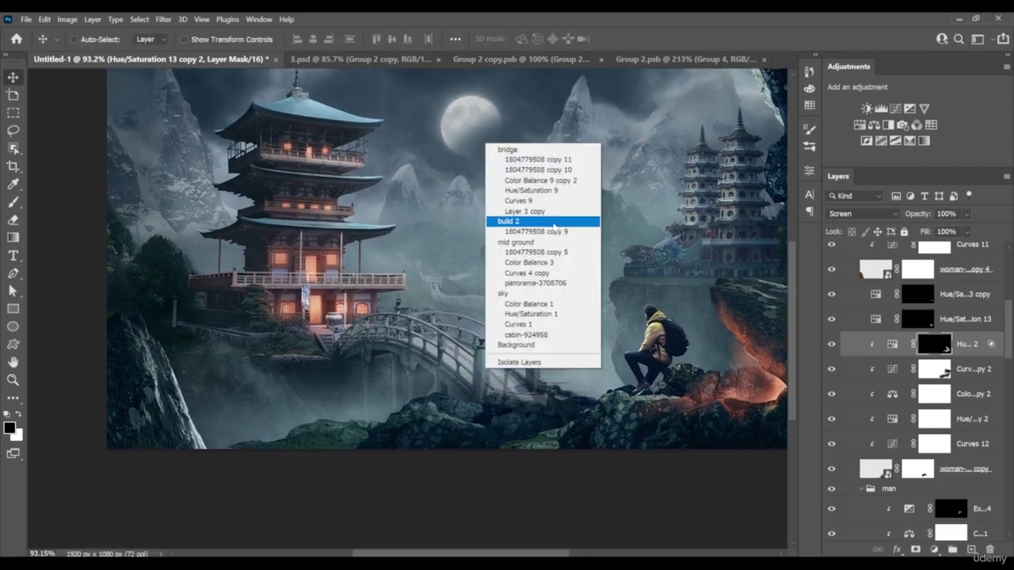
pyautogui.click(546, 160)
pyautogui.scroll(-5, 889, 436)
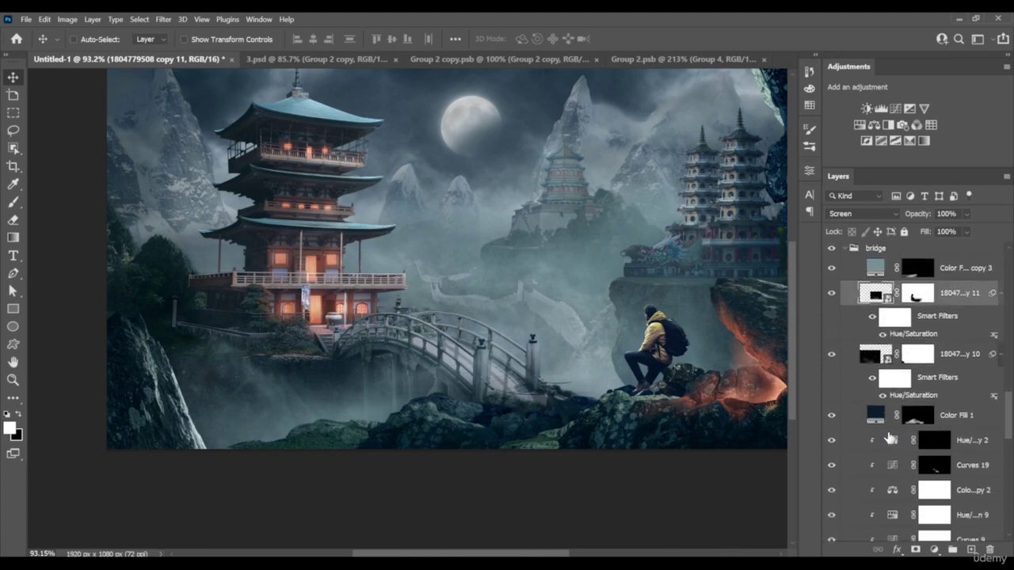
pyautogui.scroll(2, 856, 387)
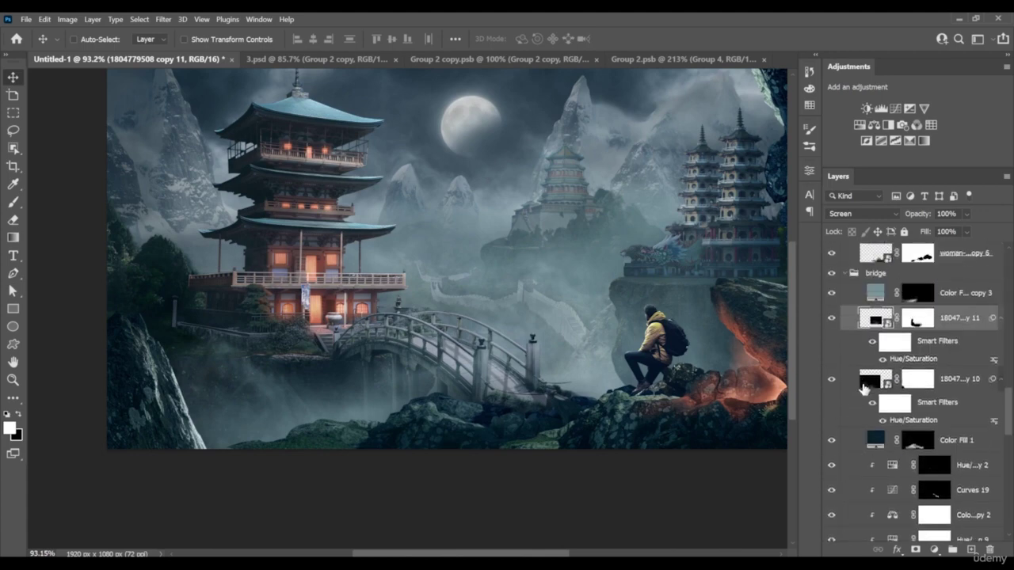
pyautogui.click(831, 293)
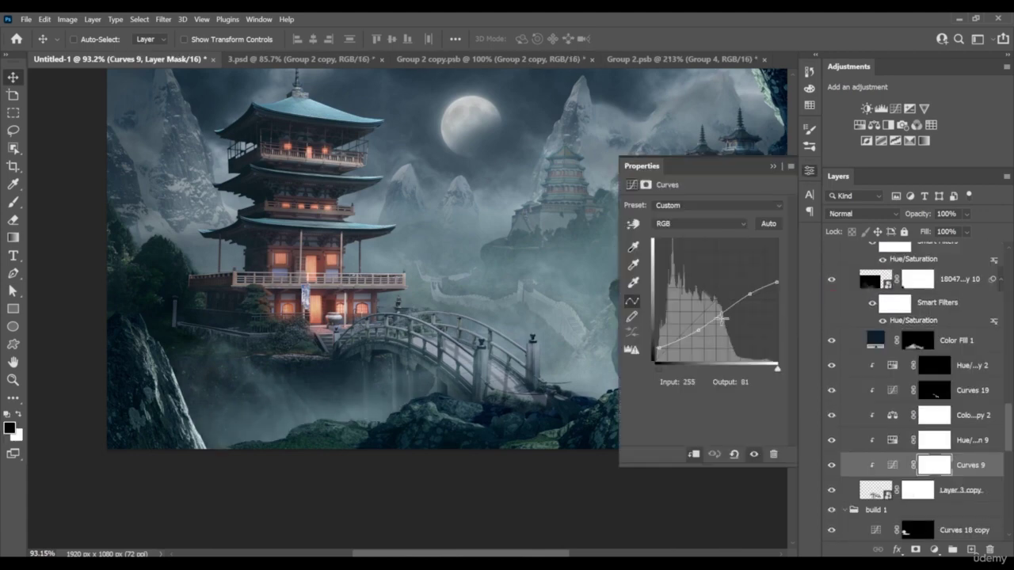
# Darken the bridge in the Curves 9 adjustment by lowering the highlights and midtones and setting the shadow point to input 4, output 11
pyautogui.moveTo(775, 284); pyautogui.dragTo(747, 309)
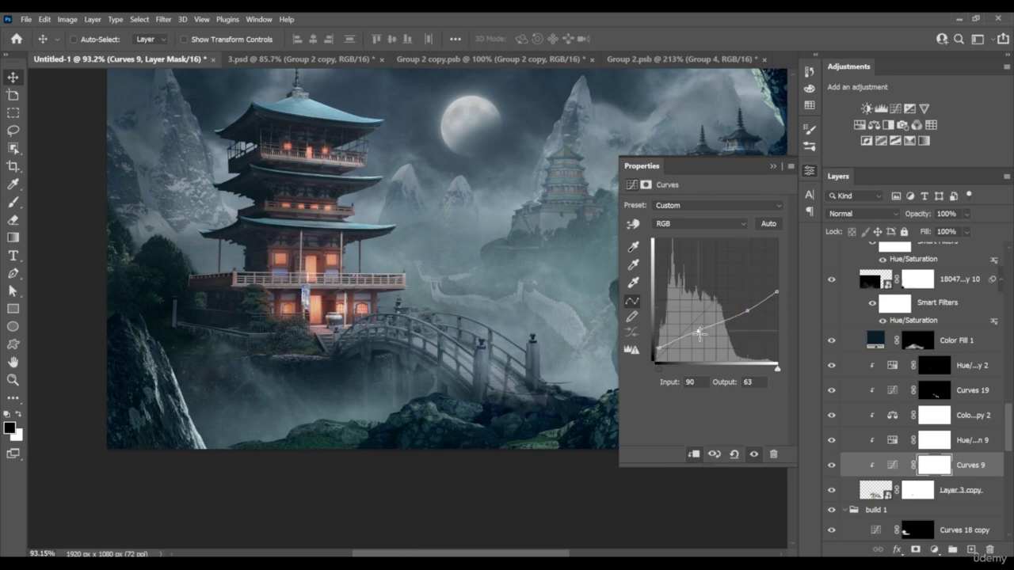
pyautogui.click(772, 167)
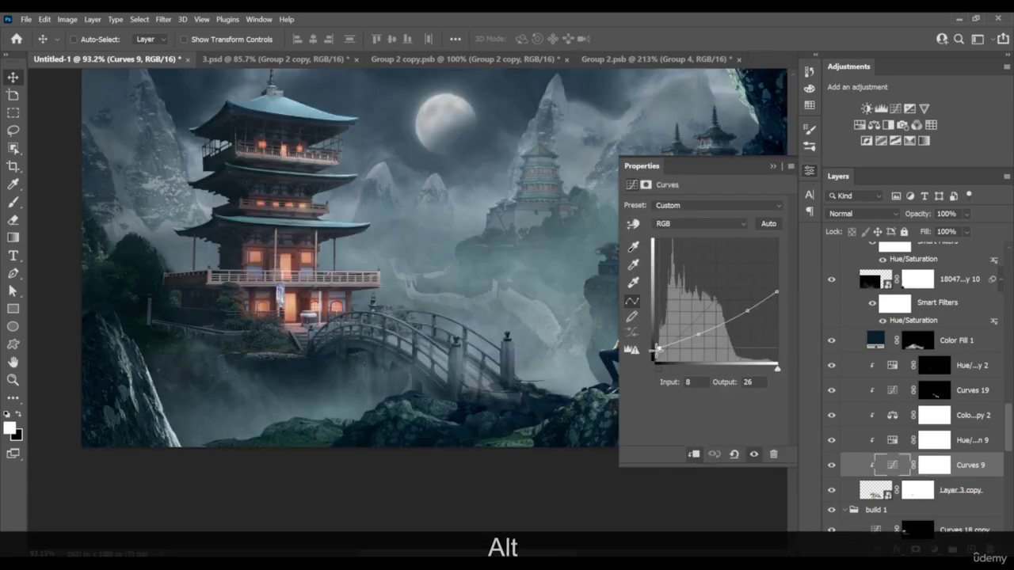
pyautogui.moveTo(654, 361); pyautogui.dragTo(657, 354)
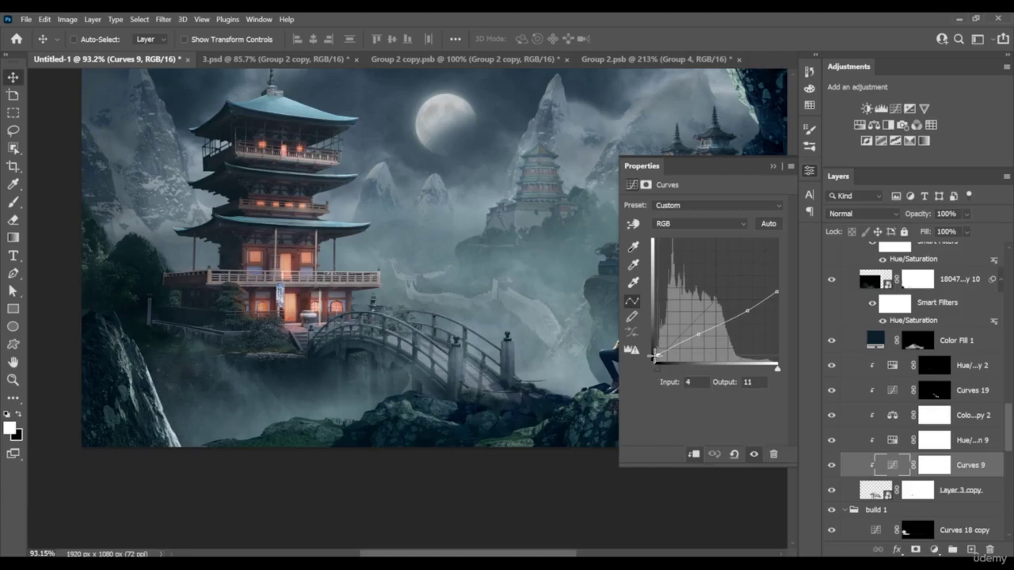
pyautogui.click(772, 167)
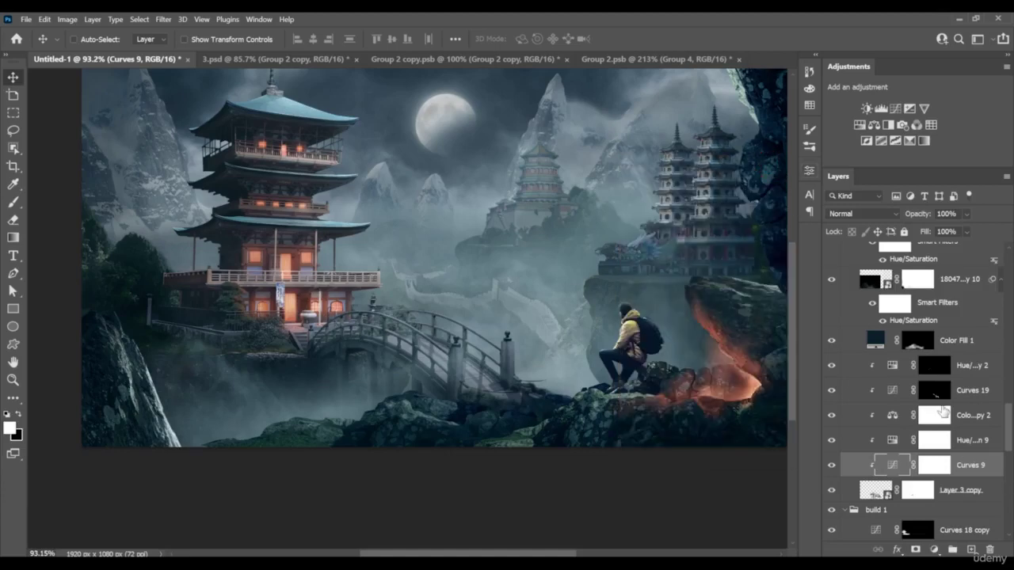
# Add a Hue/Saturation adjustment clipped to the bridge above Hue/Saturation 12 copy 2, colorized with hue 8 and increased saturation for a red tint
pyautogui.click(970, 369)
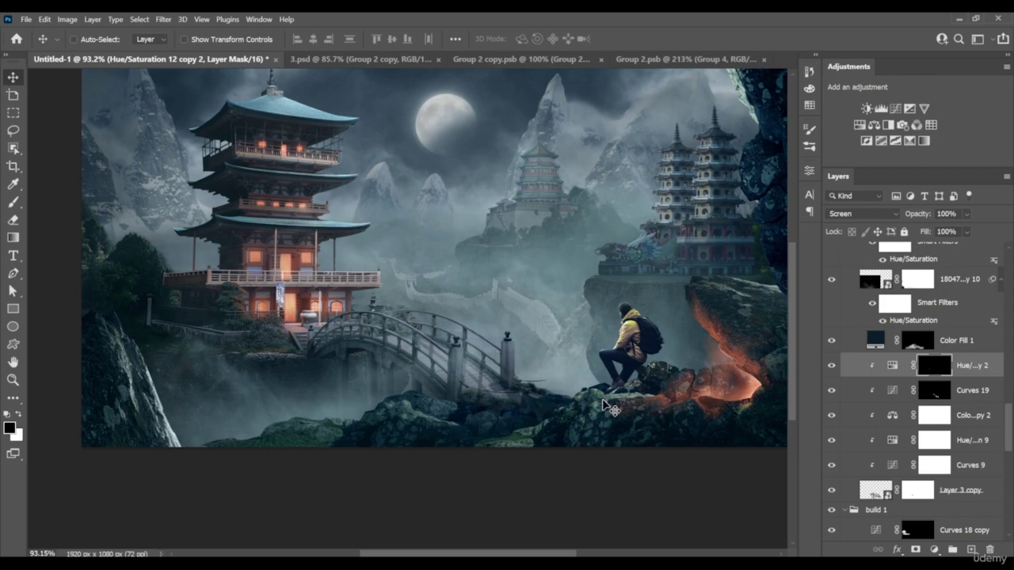
pyautogui.scroll(2, 579, 411)
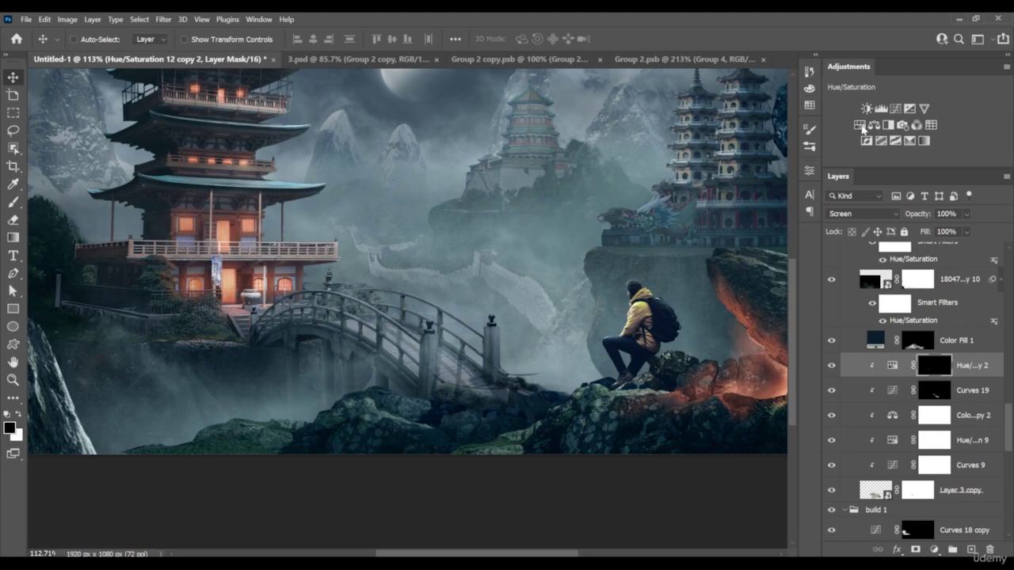
pyautogui.click(862, 127)
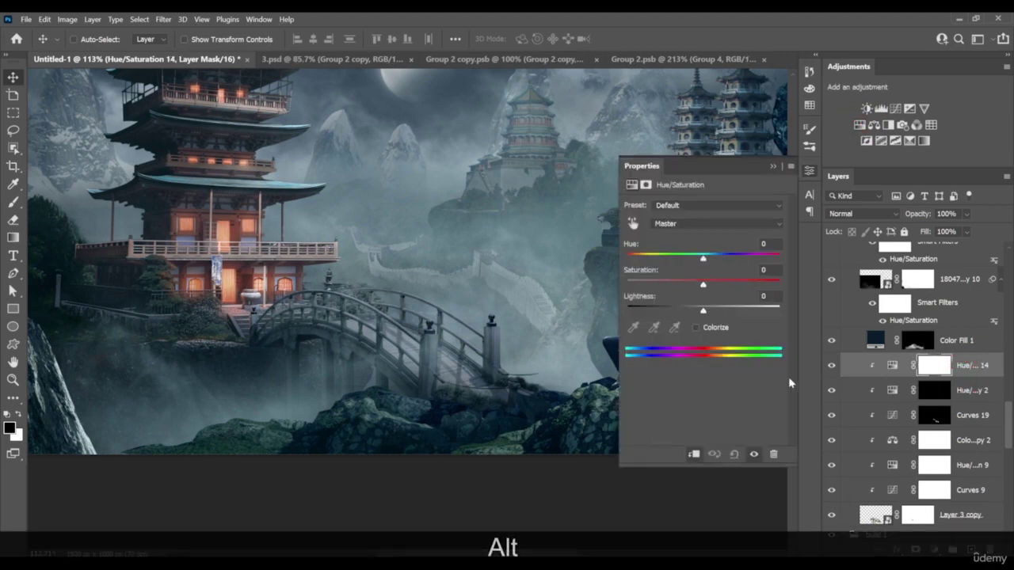
pyautogui.click(696, 328)
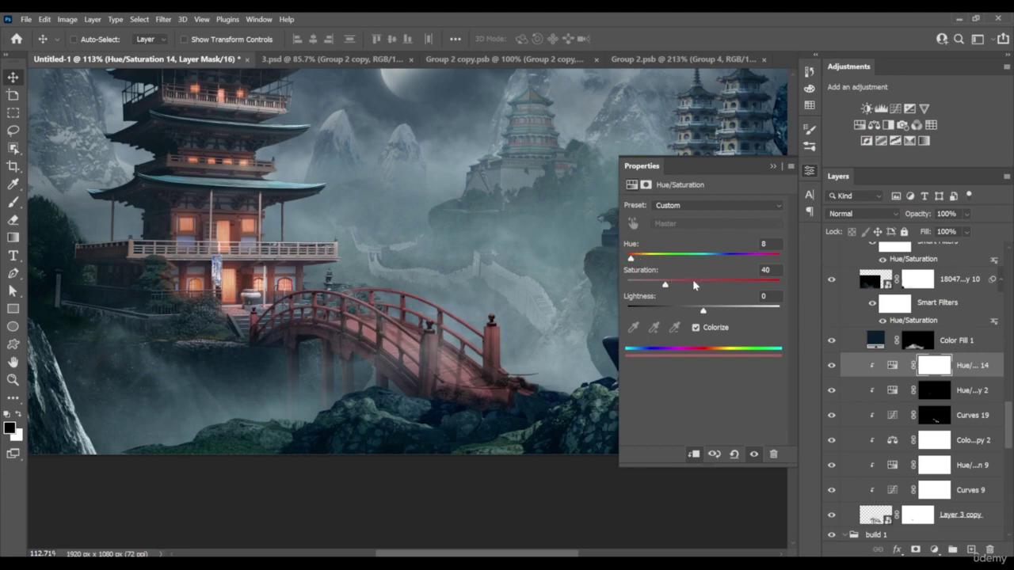
pyautogui.click(772, 166)
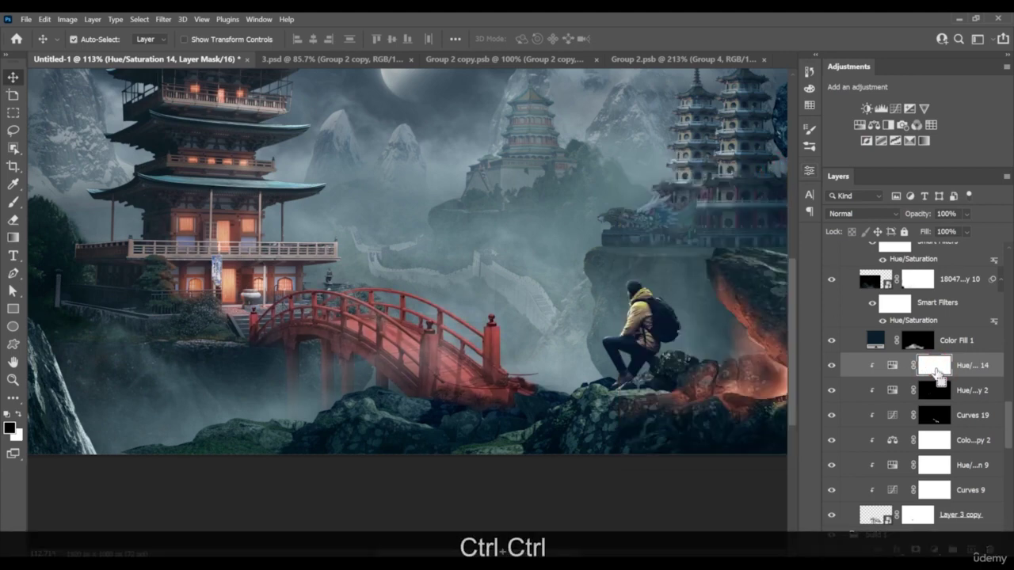
# Invert the new Hue/Saturation mask and paint the red tint back onto the lava-facing side of the end bridge post
pyautogui.hotkey('ctrl', 'i')
pyautogui.press('z')
pyautogui.moveTo(453, 348); pyautogui.dragTo(511, 355)
pyautogui.press('b')
pyautogui.press('x')
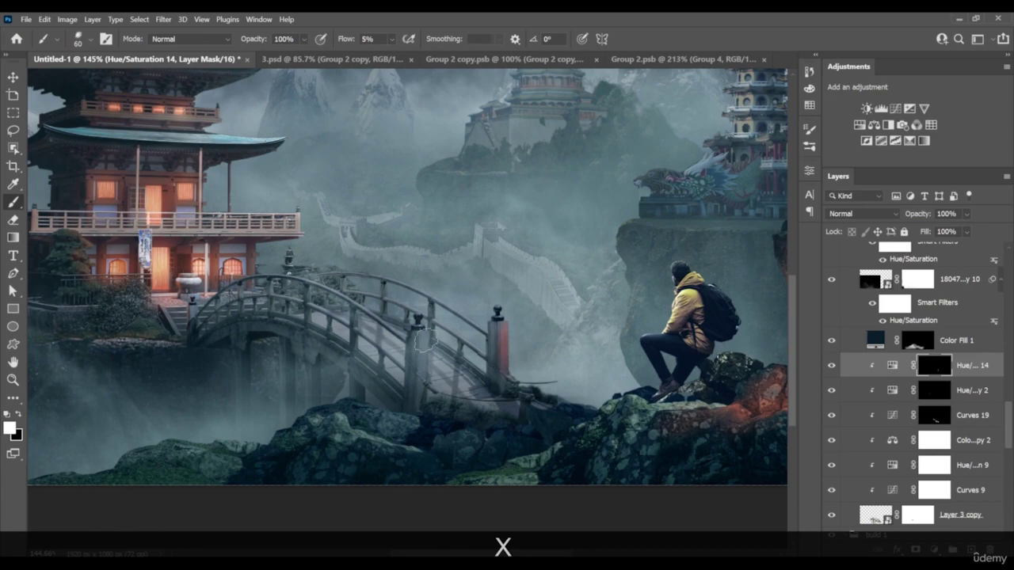
# Set the bridge tint layer's blend mode to Screen and paint the faint glow onto the second front bridge post
pyautogui.click(860, 213)
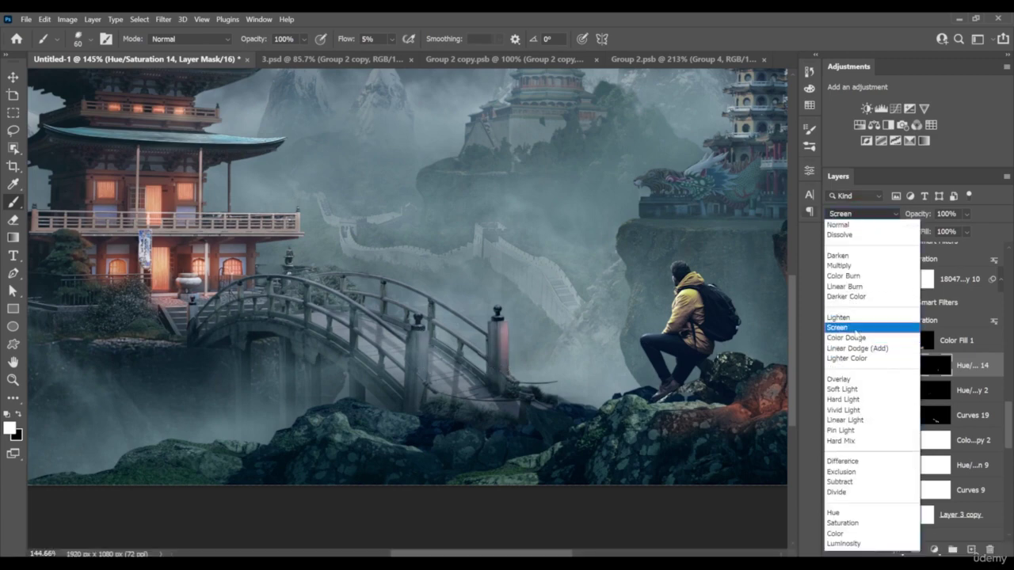
pyautogui.click(837, 327)
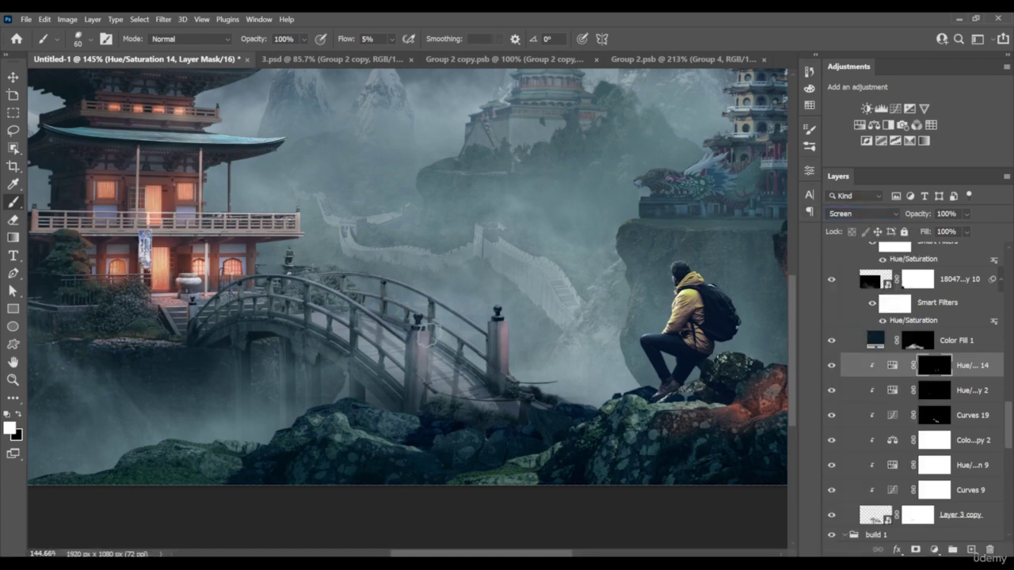
pyautogui.press('x')
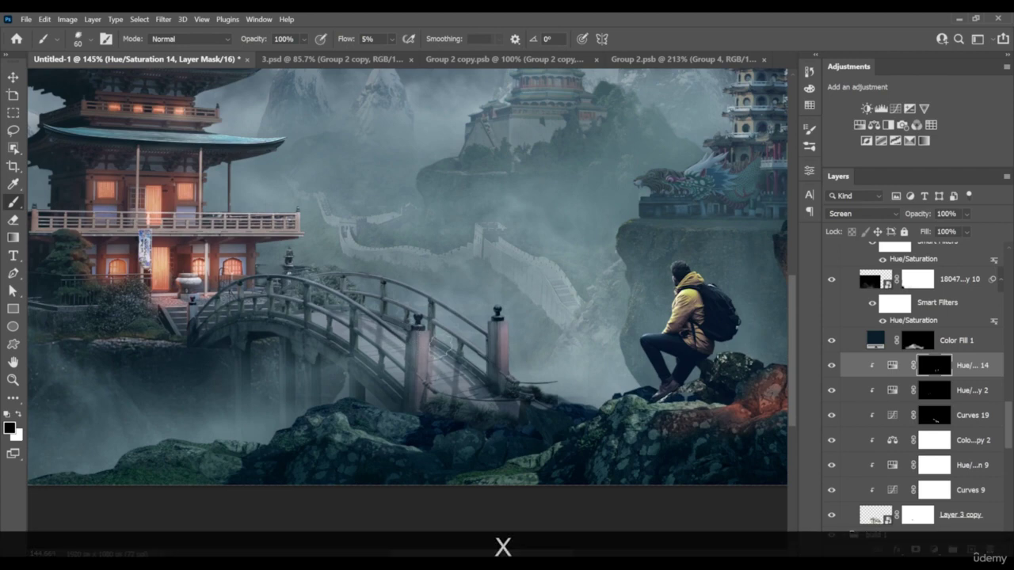
# Compare the whole scene with the bridge's red glow layer hidden and shown
pyautogui.press('z')
pyautogui.moveTo(500, 373)
pyautogui.mouseDown()
pyautogui.moveTo(442, 375)
pyautogui.moveTo(477, 374)
pyautogui.mouseUp()
pyautogui.click(832, 365)
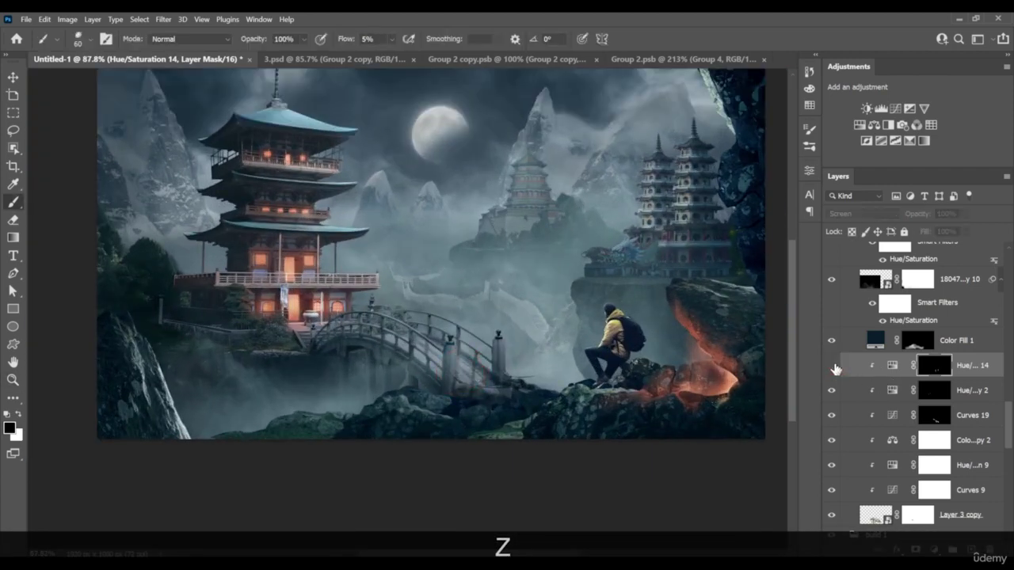
pyautogui.click(831, 365)
pyautogui.click(832, 365)
pyautogui.click(834, 367)
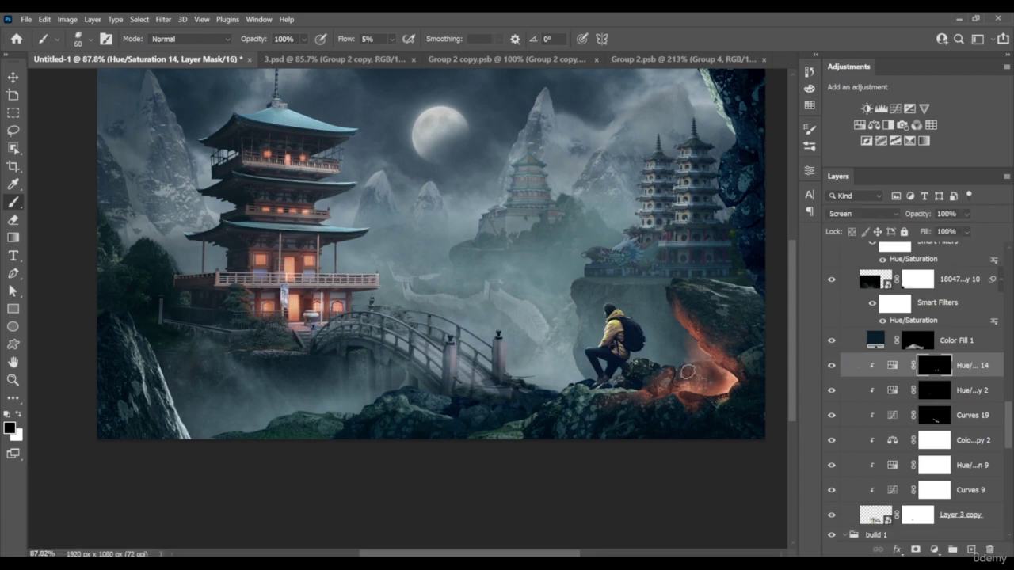
# Duplicate the Hue/Saturation 13 glow adjustment into the man group directly above the Exposure 4 layer
pyautogui.press('z')
pyautogui.moveTo(687, 373); pyautogui.dragTo(663, 353)
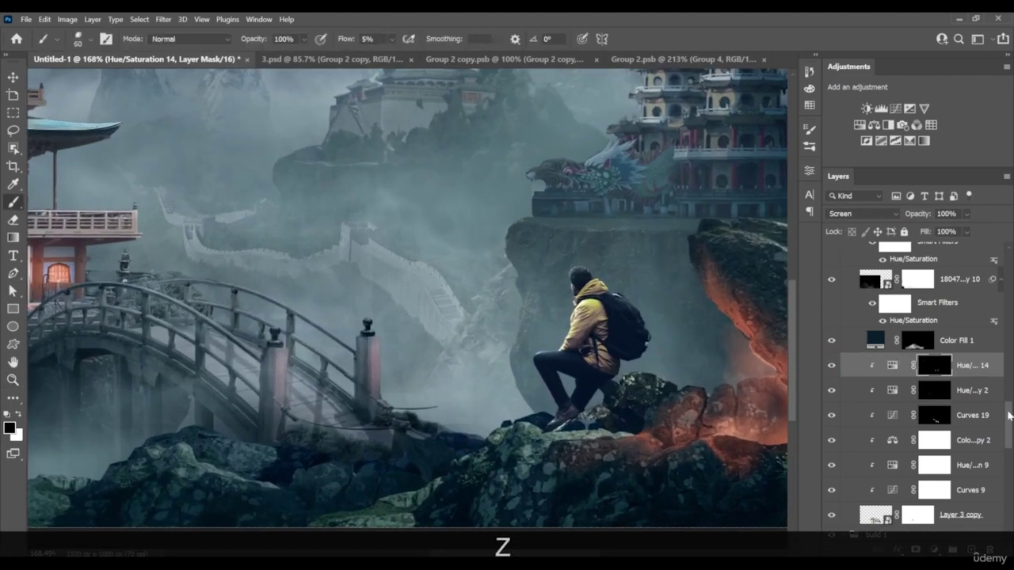
pyautogui.moveTo(1010, 416); pyautogui.dragTo(996, 316)
pyautogui.click(980, 483)
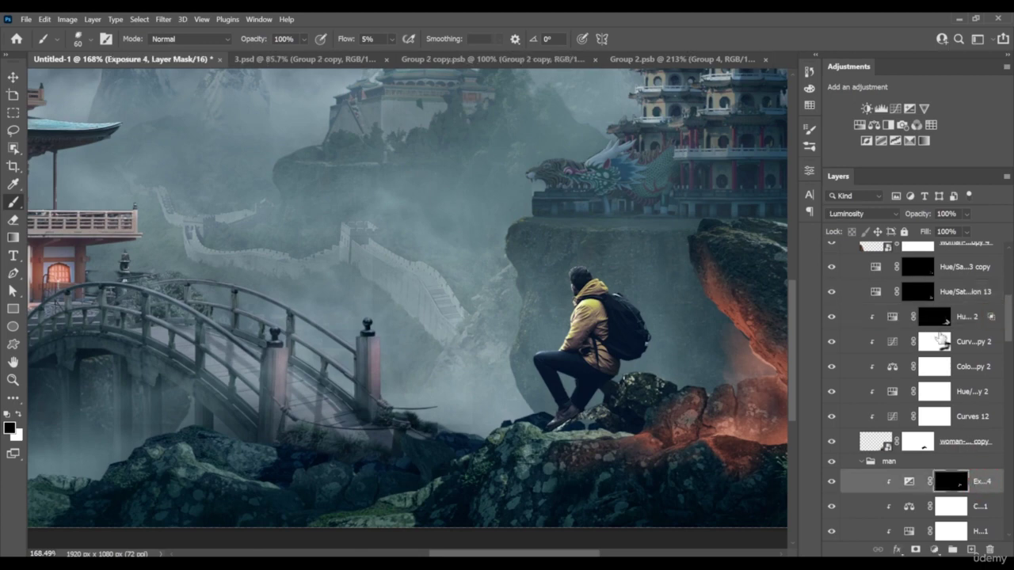
pyautogui.moveTo(963, 297); pyautogui.dragTo(972, 485)
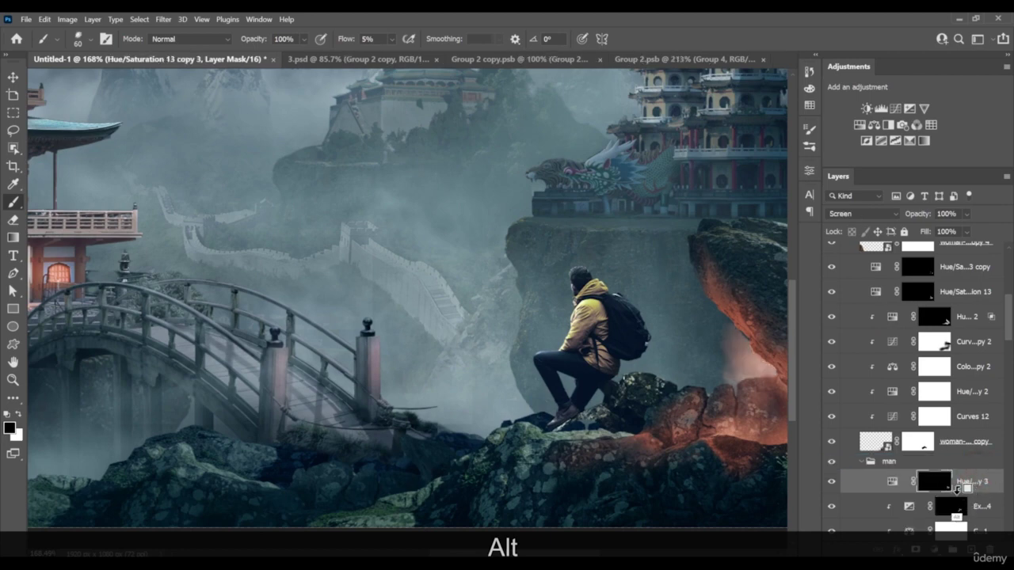
# Clip the duplicated Hue/Saturation layer to the man layers and reset its mask by filling it white and inverting it to black
pyautogui.keyDown('alt'); pyautogui.click(950, 493); pyautogui.keyUp('alt')
pyautogui.hotkey('ctrl', 'alt', 'a')
pyautogui.press('BackSpace')
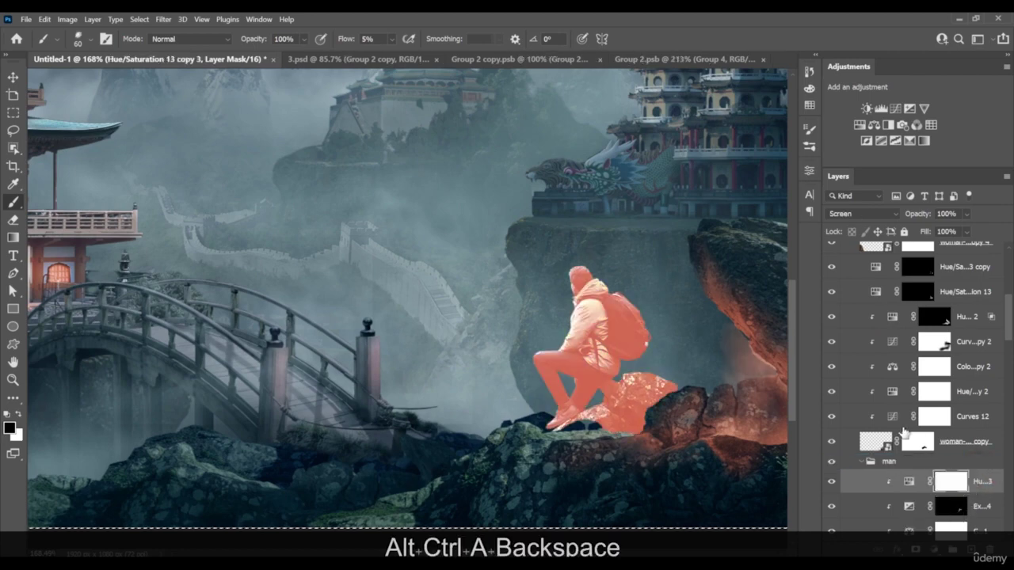
pyautogui.hotkey('ctrl', 'd')
pyautogui.press('z')
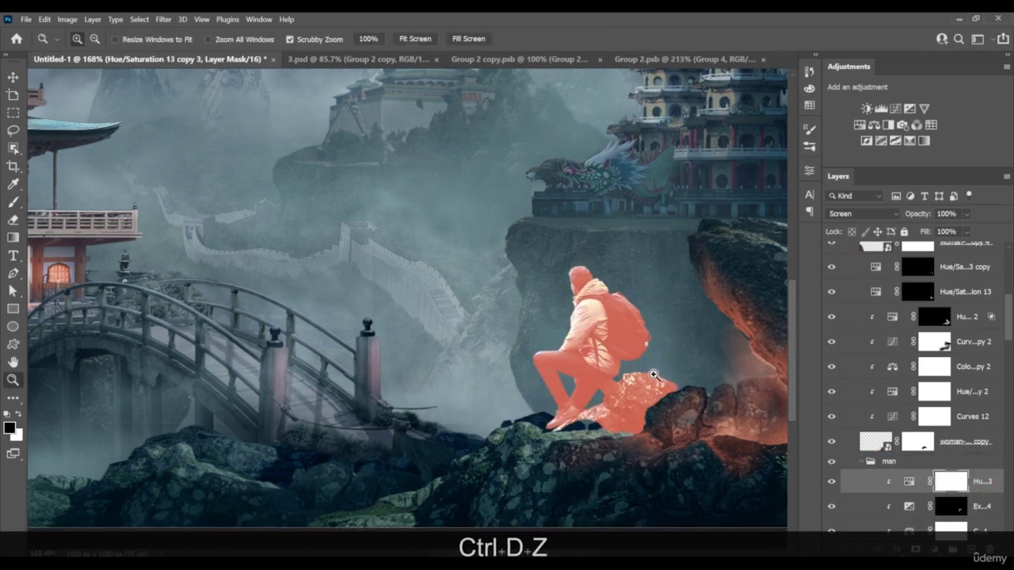
pyautogui.moveTo(657, 379); pyautogui.dragTo(678, 381)
pyautogui.hotkey('ctrl', 'i')
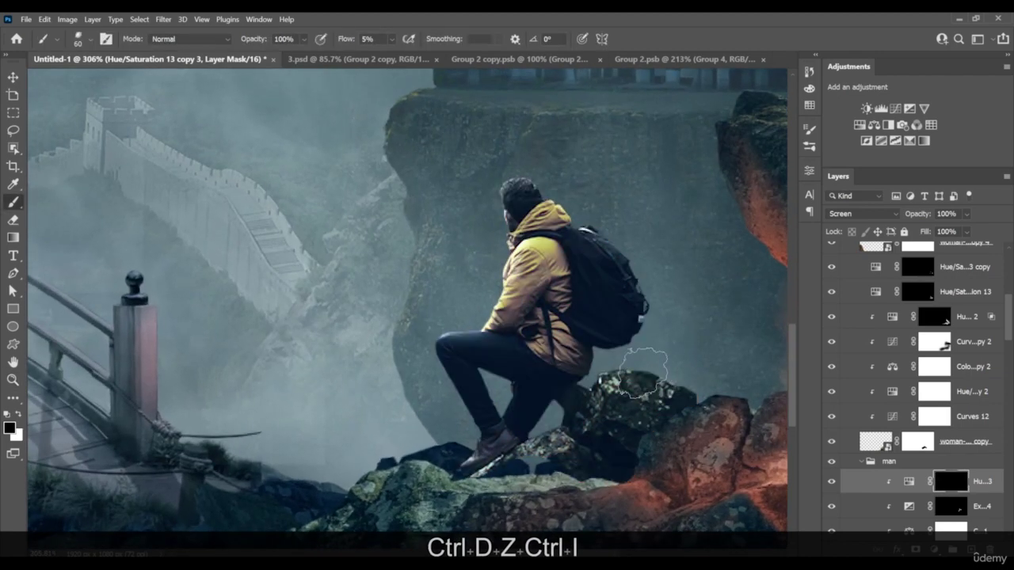
# Shrink the brush and paint white on the mask to add a red rim along the jacket's lower back edge and under the thigh
pyautogui.press('z')
pyautogui.moveTo(652, 320); pyautogui.dragTo(660, 325)
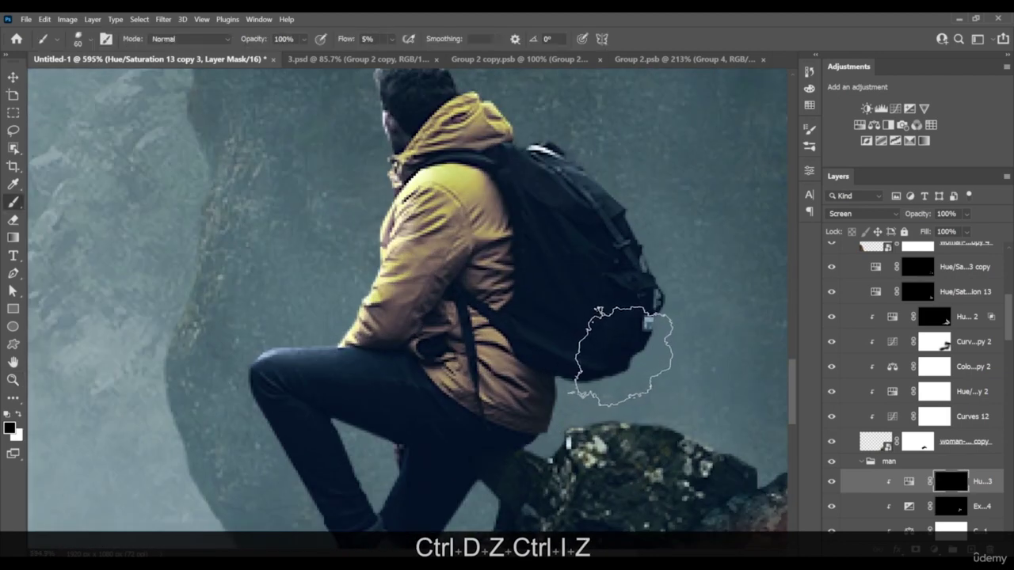
pyautogui.press('b')
pyautogui.press('[')
pyautogui.press('[')
pyautogui.press('[')
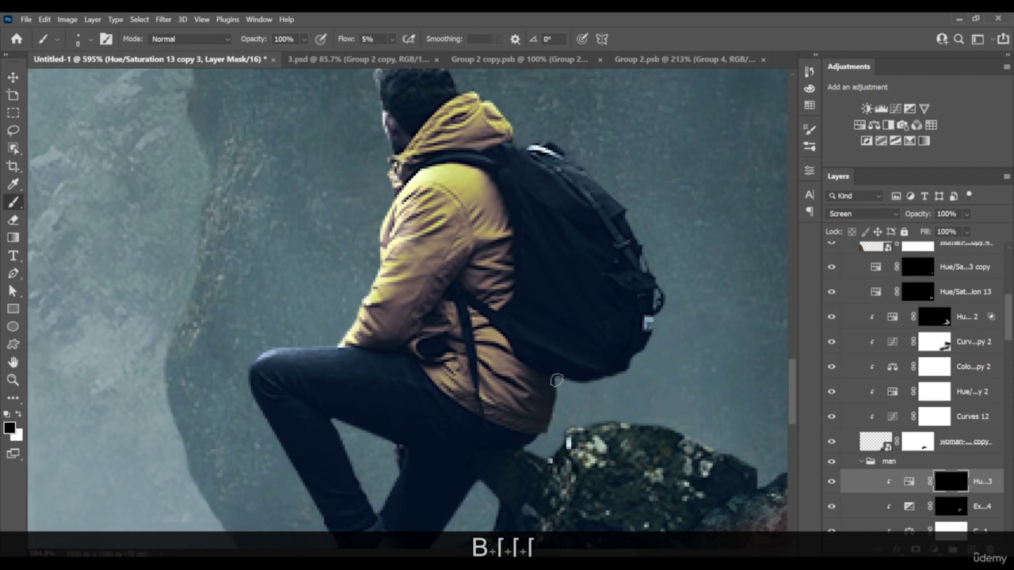
pyautogui.press('x')
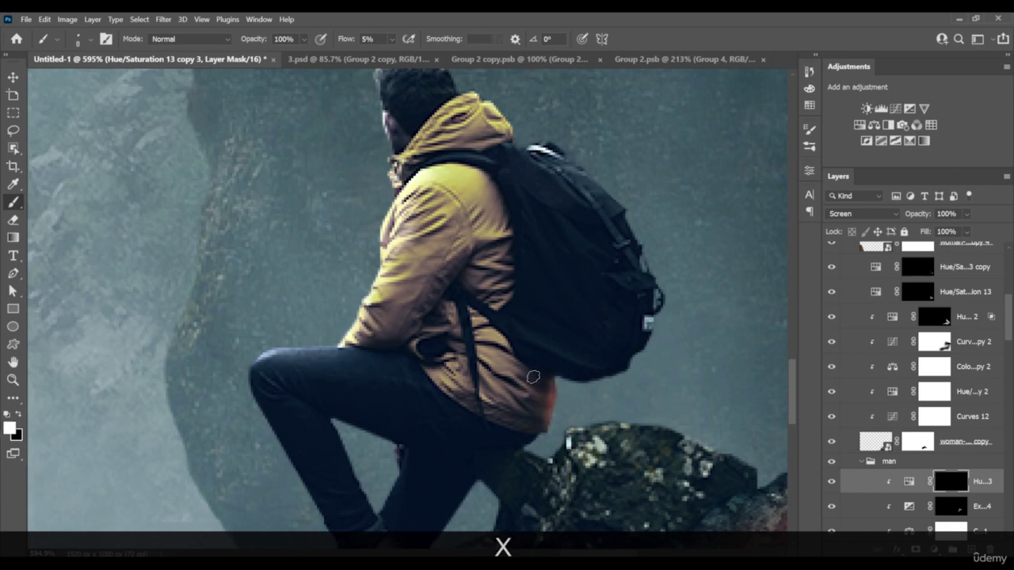
pyautogui.moveTo(539, 422)
pyautogui.mouseDown()
pyautogui.moveTo(522, 419)
pyautogui.moveTo(597, 333)
pyautogui.mouseUp()
pyautogui.press('space')
pyautogui.moveTo(569, 378)
pyautogui.mouseDown()
pyautogui.moveTo(557, 368)
pyautogui.moveTo(437, 378)
pyautogui.mouseUp()
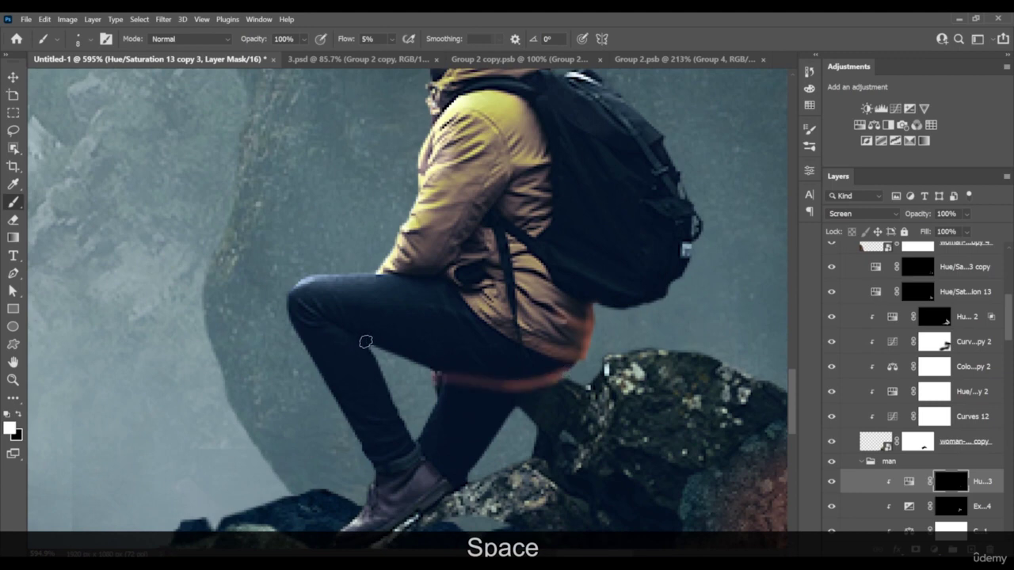
# Enlarge the brush to 20 px and paint a wider red glow under the thigh and down the back leg
pyautogui.press(']')
pyautogui.press(']')
pyautogui.press(']')
pyautogui.press(']')
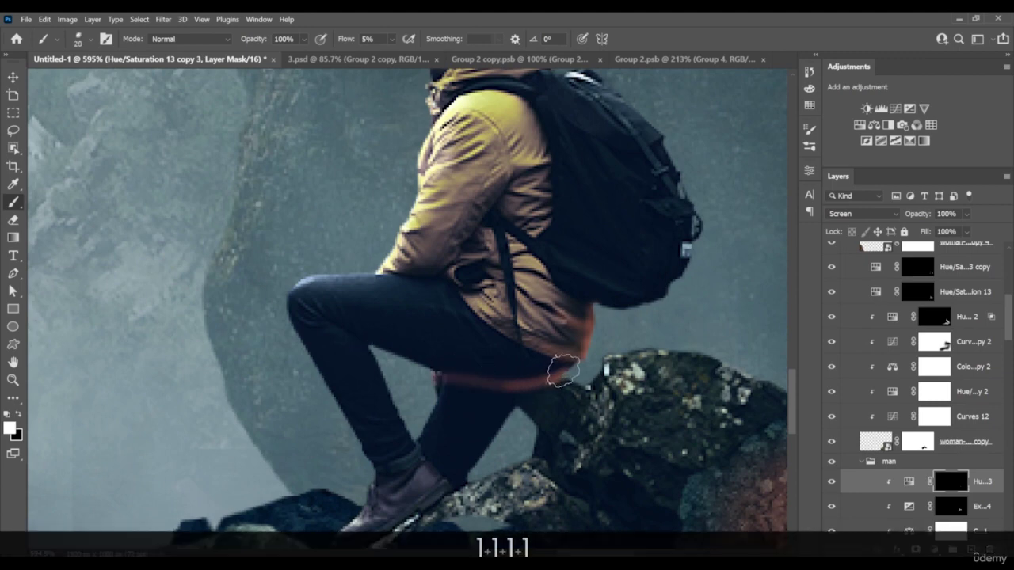
pyautogui.moveTo(562, 367); pyautogui.dragTo(439, 374)
pyautogui.moveTo(529, 377); pyautogui.dragTo(419, 362)
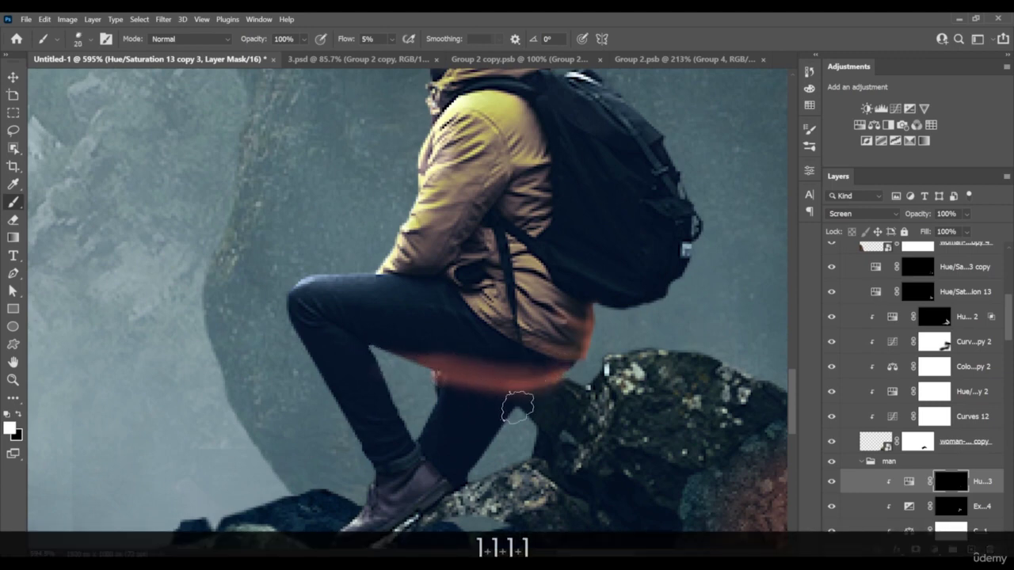
pyautogui.moveTo(494, 438)
pyautogui.mouseDown()
pyautogui.moveTo(476, 464)
pyautogui.moveTo(509, 390)
pyautogui.moveTo(445, 491)
pyautogui.mouseUp()
# Paint black on the mask to soften the red glow on the thigh, back leg and jacket hem
pyautogui.press('x')
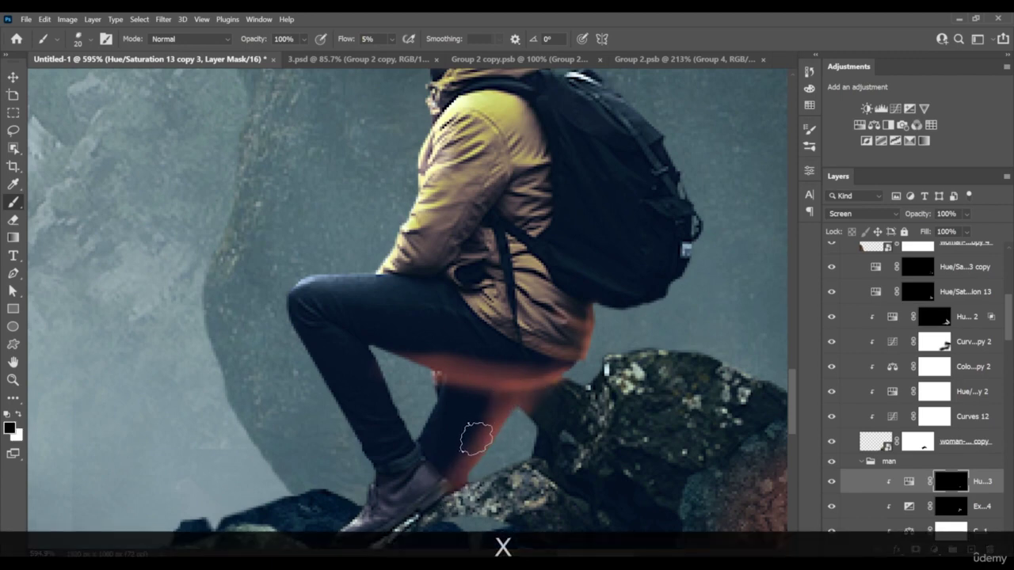
pyautogui.moveTo(411, 376)
pyautogui.mouseDown()
pyautogui.moveTo(467, 342)
pyautogui.moveTo(438, 350)
pyautogui.moveTo(469, 361)
pyautogui.moveTo(435, 362)
pyautogui.moveTo(456, 378)
pyautogui.moveTo(475, 355)
pyautogui.moveTo(530, 357)
pyautogui.moveTo(496, 360)
pyautogui.moveTo(527, 354)
pyautogui.moveTo(462, 420)
pyautogui.moveTo(549, 391)
pyautogui.moveTo(479, 428)
pyautogui.moveTo(507, 409)
pyautogui.moveTo(467, 447)
pyautogui.moveTo(456, 476)
pyautogui.moveTo(455, 387)
pyautogui.moveTo(598, 338)
pyautogui.moveTo(483, 377)
pyautogui.moveTo(572, 338)
pyautogui.mouseUp()
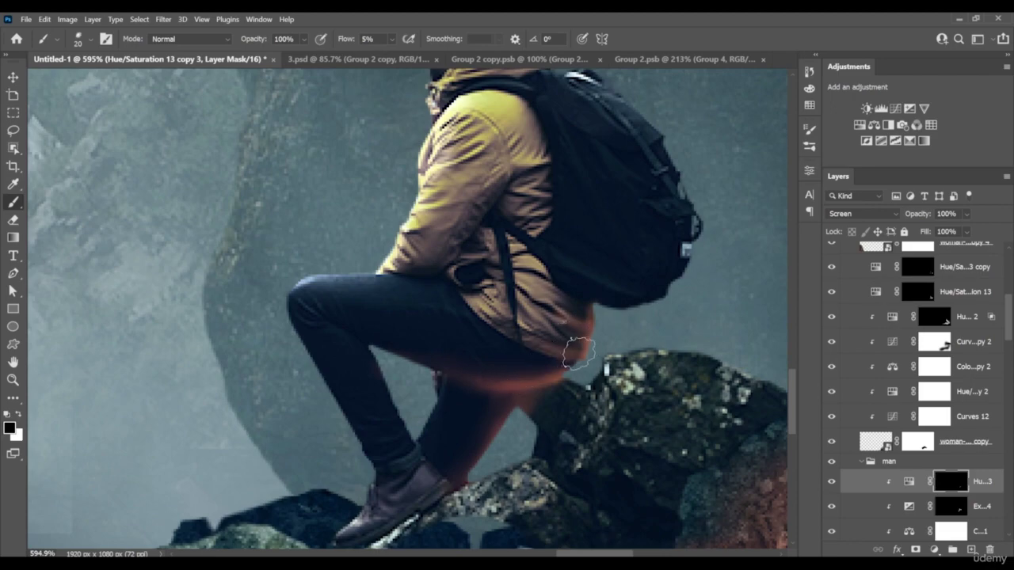
pyautogui.press('x')
pyautogui.press('x')
pyautogui.moveTo(496, 379)
pyautogui.mouseDown()
pyautogui.moveTo(452, 378)
pyautogui.moveTo(506, 379)
pyautogui.mouseUp()
# Change the brush preset to Hard Round Pressure Size
pyautogui.press('z')
pyautogui.moveTo(588, 372)
pyautogui.mouseDown()
pyautogui.moveTo(521, 357)
pyautogui.moveTo(607, 358)
pyautogui.mouseUp()
pyautogui.press('z')
pyautogui.rightClick(604, 355)
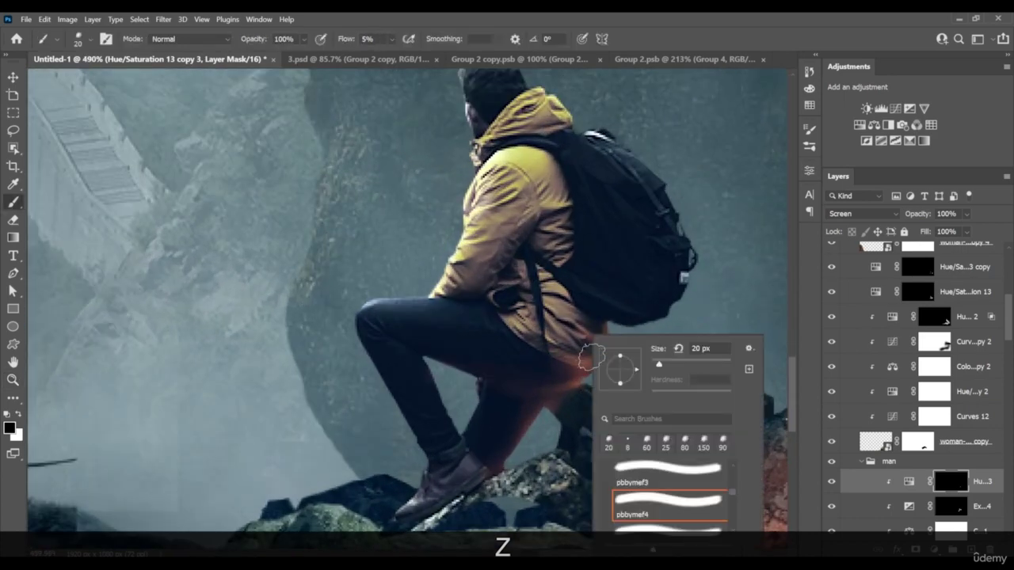
pyautogui.click(730, 474)
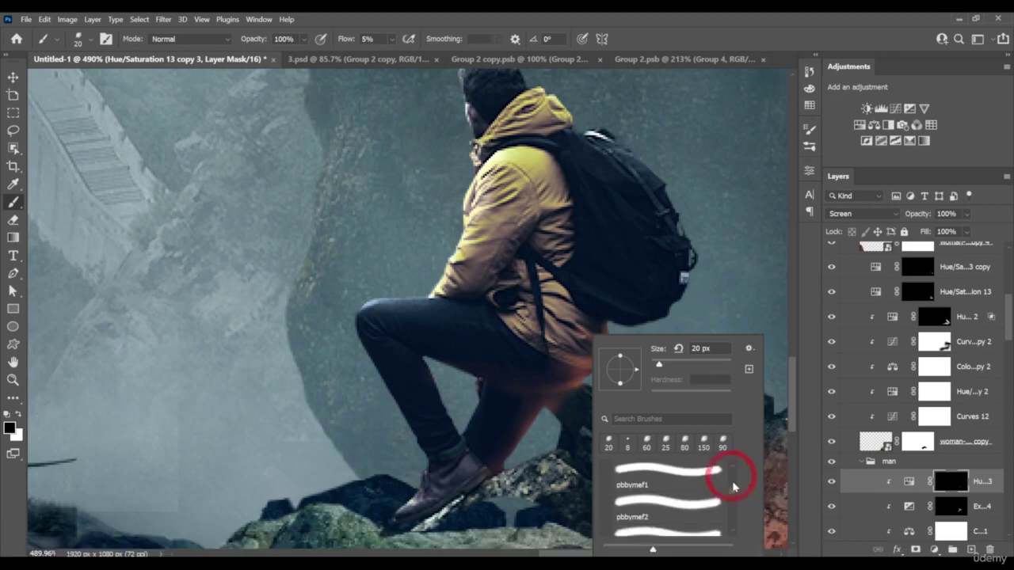
pyautogui.click(676, 509)
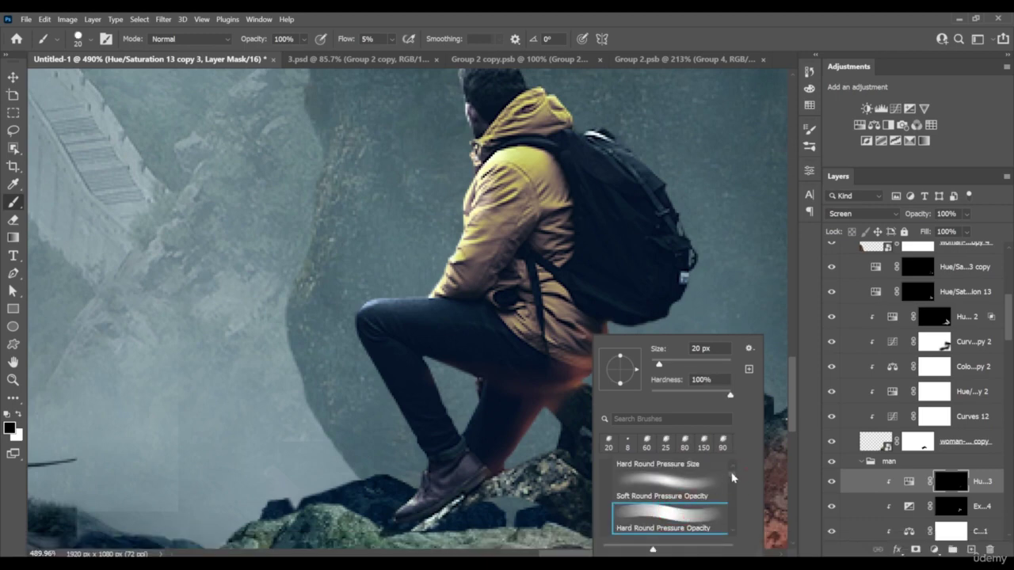
pyautogui.click(732, 474)
pyautogui.click(701, 503)
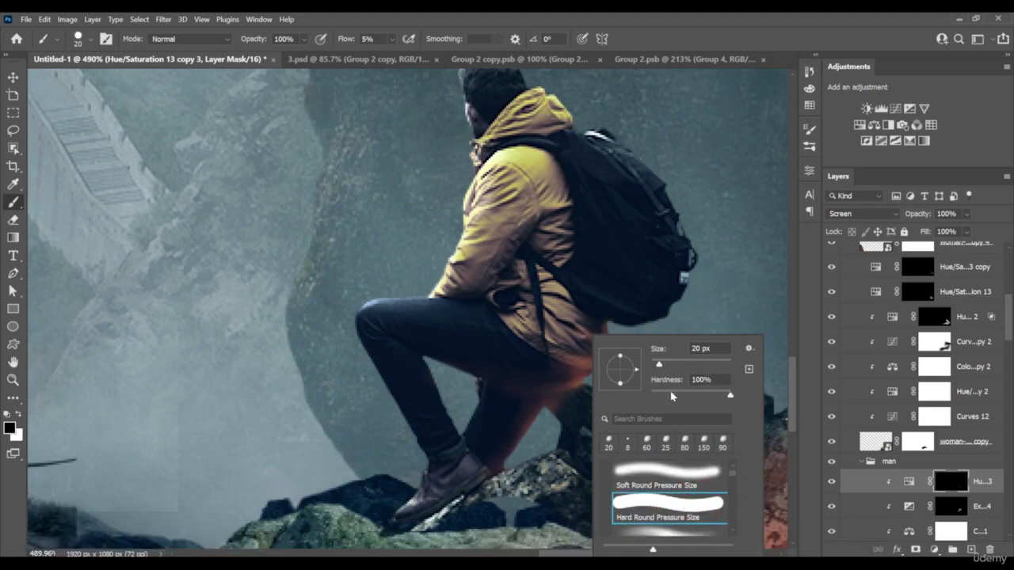
# Set the brush flow to 2% and reduce its size to 5 px
pyautogui.click(393, 39)
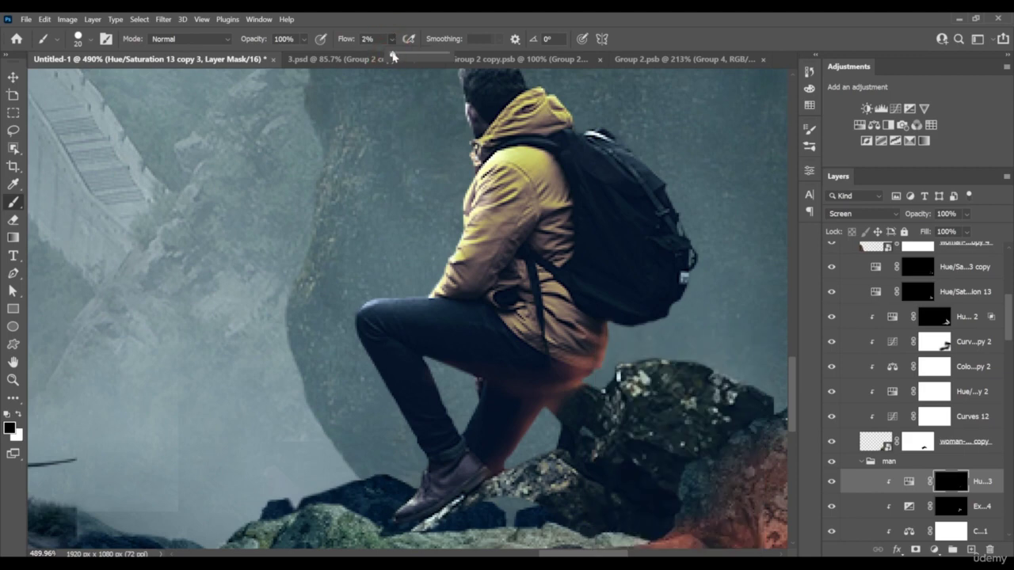
pyautogui.press('[')
pyautogui.press('[')
pyautogui.press('[')
pyautogui.press('[')
pyautogui.press('[')
pyautogui.press('[')
pyautogui.press('[')
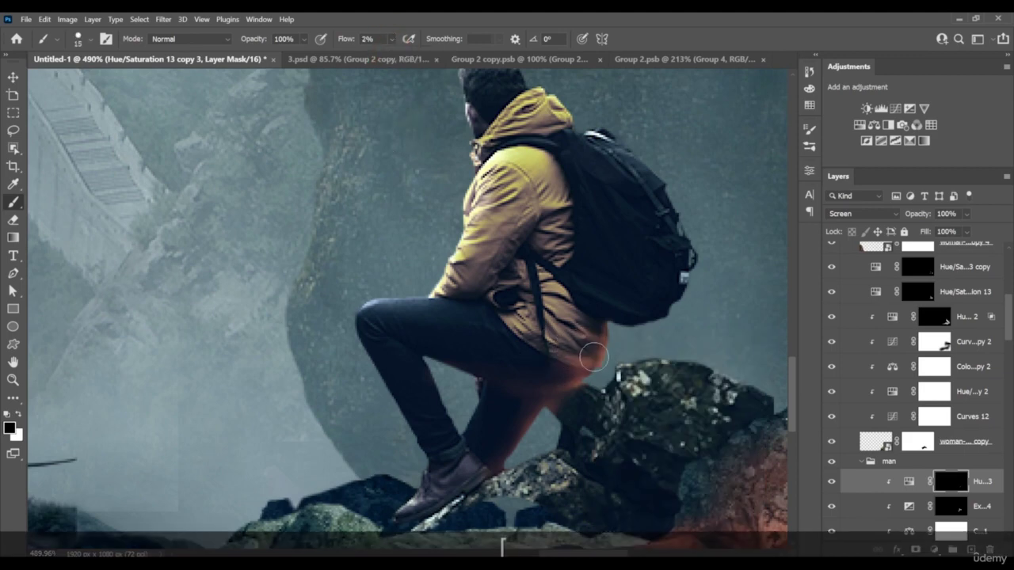
# Raise the brush flow to 27%, adjust the brush preset and paint a white mask stroke for red light along the backpack's bottom edge
pyautogui.press('x')
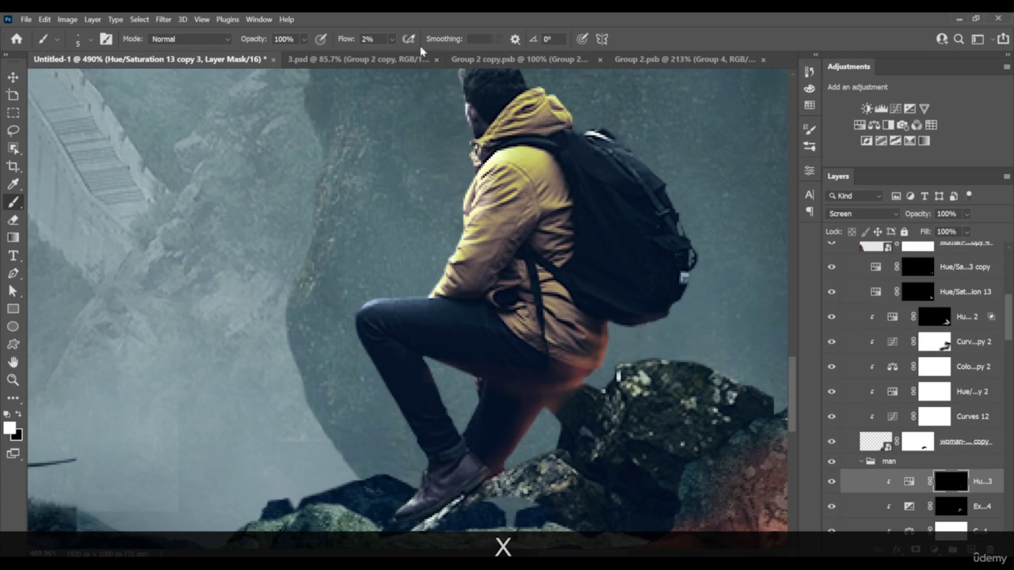
pyautogui.moveTo(394, 39); pyautogui.dragTo(408, 55)
pyautogui.moveTo(678, 330)
pyautogui.mouseDown()
pyautogui.moveTo(667, 314)
pyautogui.moveTo(655, 315)
pyautogui.mouseUp()
pyautogui.rightClick(675, 341)
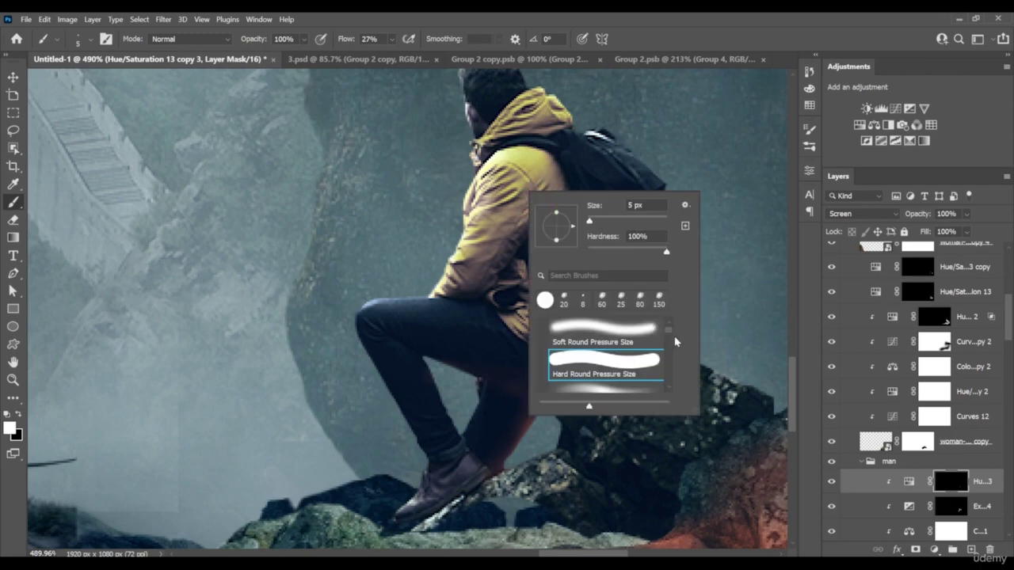
pyautogui.moveTo(668, 329)
pyautogui.mouseDown()
pyautogui.moveTo(665, 312)
pyautogui.moveTo(636, 318)
pyautogui.mouseUp()
pyautogui.click(640, 354)
pyautogui.click(727, 288)
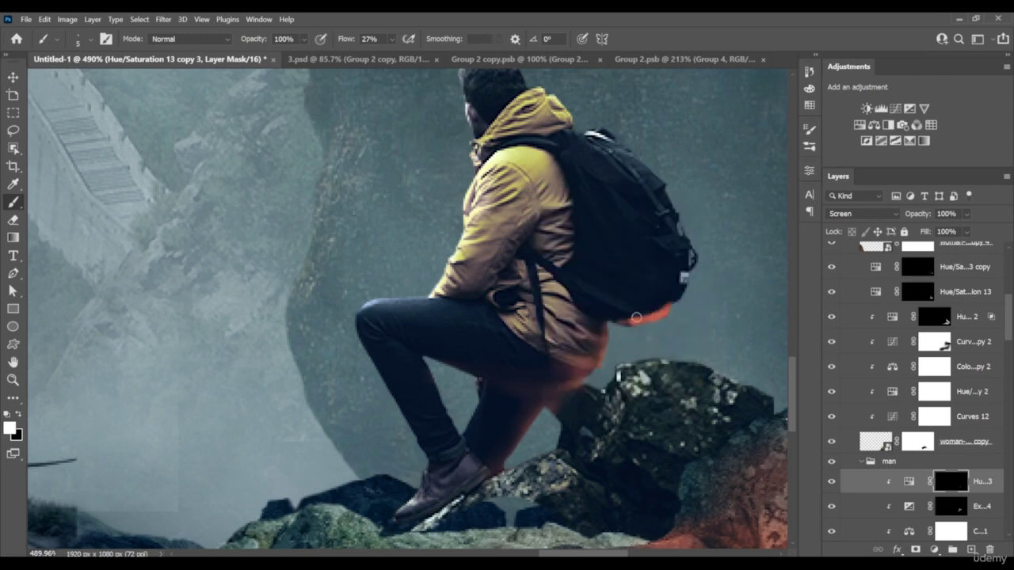
# Lower the brush flow to 2% and fade the red glow on the backpack's bottom edge with black
pyautogui.click(392, 38)
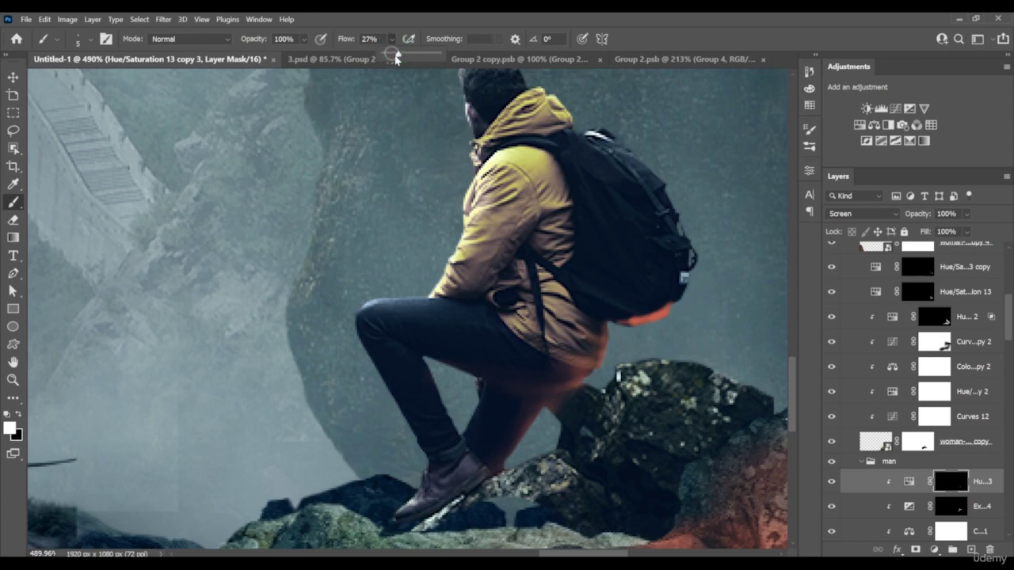
pyautogui.click(395, 55)
pyautogui.moveTo(396, 58); pyautogui.dragTo(388, 59)
pyautogui.press('x')
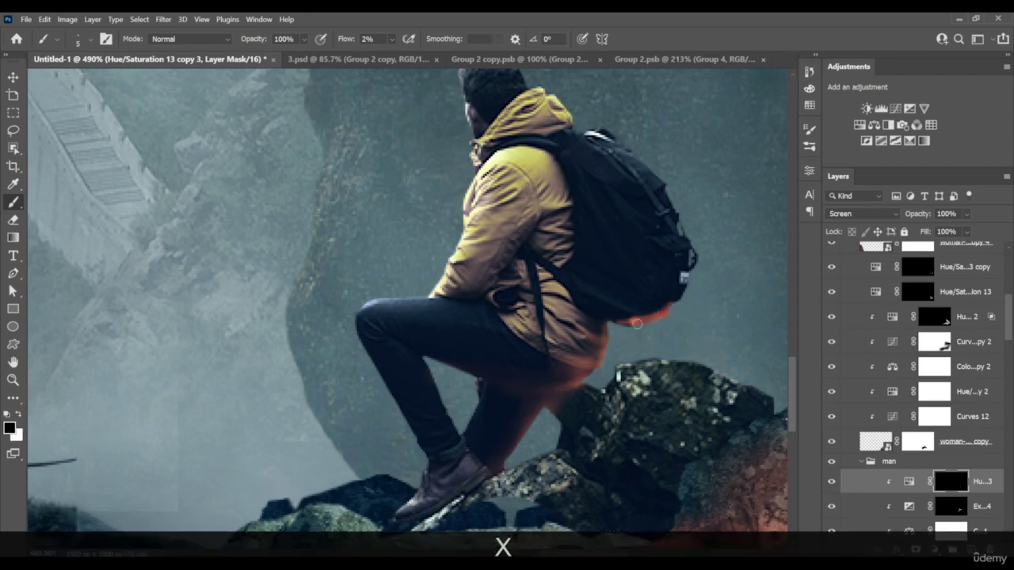
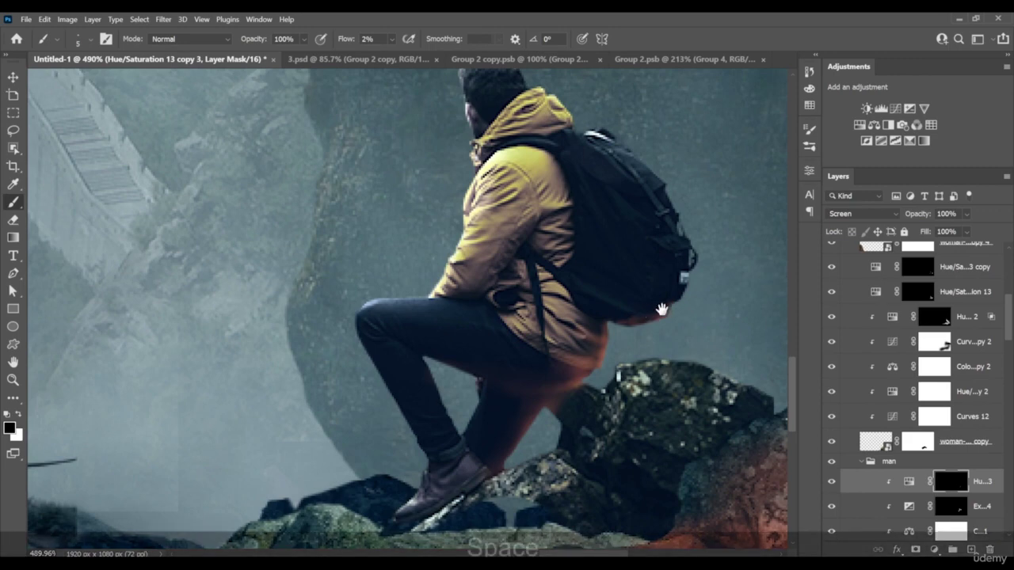
# Build up a faint red glow with white over the lower part of the backpack, touching up its edges with black
pyautogui.moveTo(661, 310); pyautogui.dragTo(608, 310)
pyautogui.press('x')
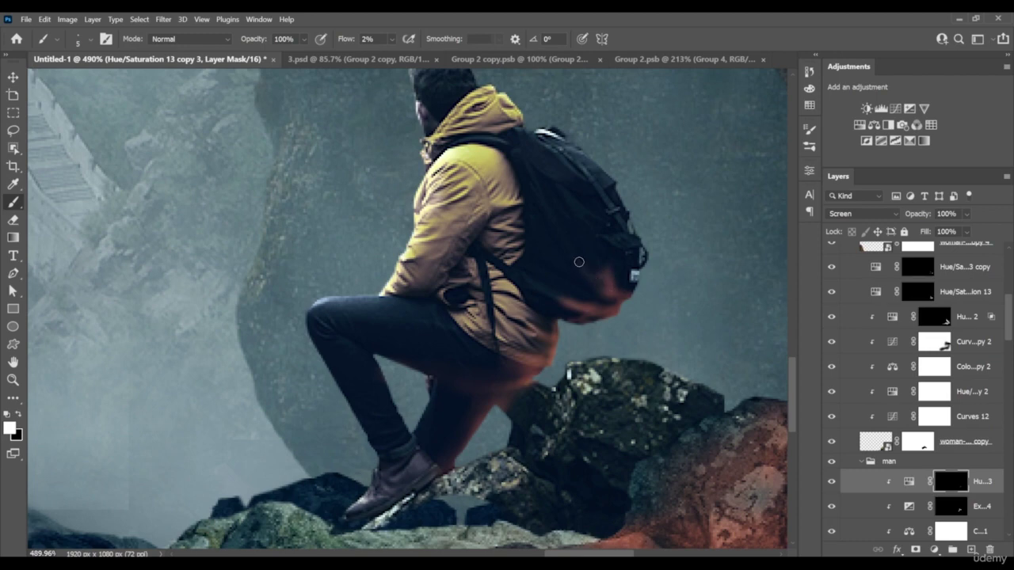
pyautogui.moveTo(579, 261)
pyautogui.mouseDown()
pyautogui.moveTo(618, 283)
pyautogui.moveTo(595, 280)
pyautogui.mouseUp()
pyautogui.press('x')
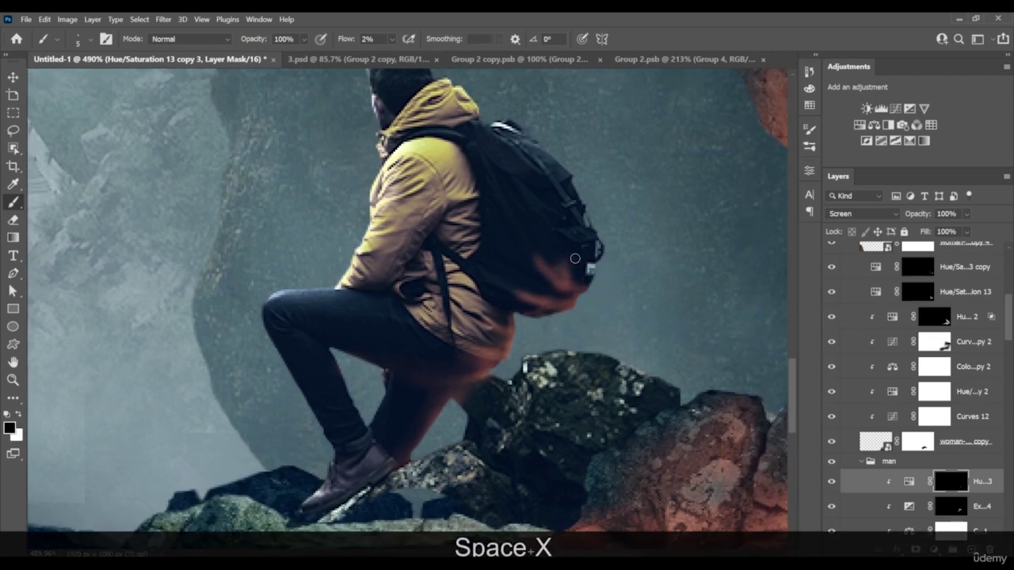
pyautogui.press('x')
pyautogui.press('x')
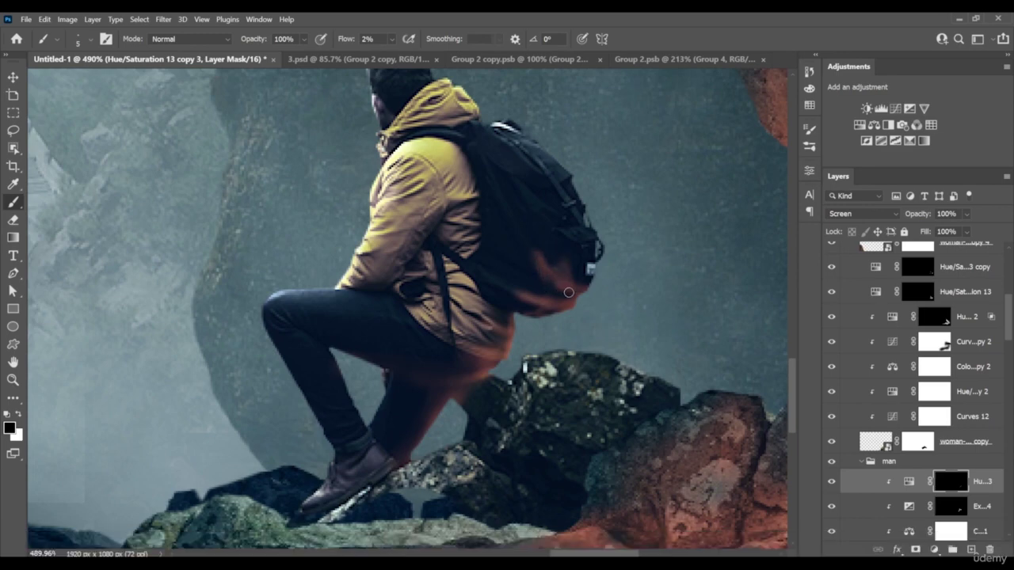
# Enlarge the brush to 8 px and soften the glow on the lower backpack with black
pyautogui.press('space')
pyautogui.moveTo(515, 294); pyautogui.dragTo(519, 371)
pyautogui.press(']')
pyautogui.press(']')
pyautogui.press(']')
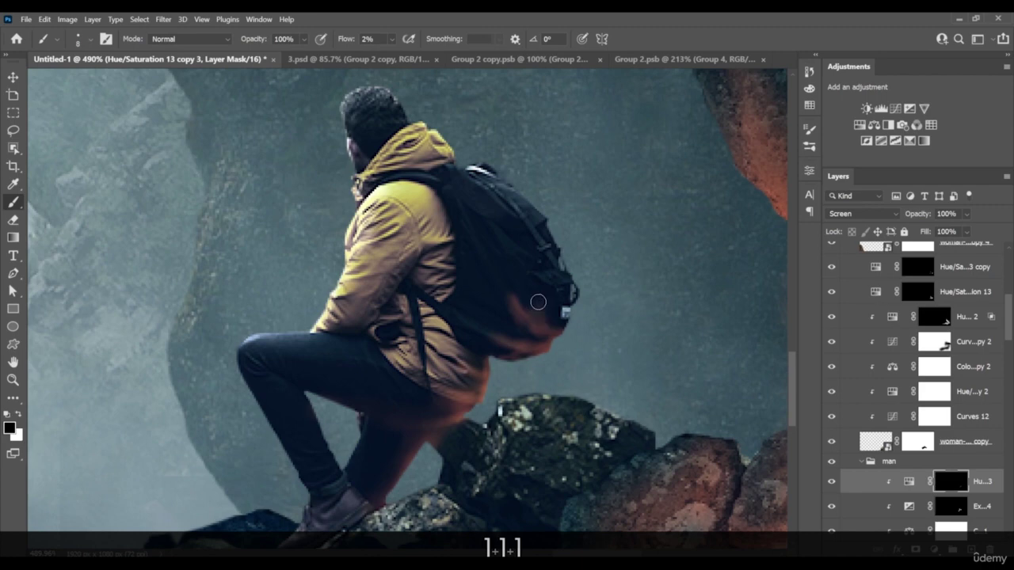
pyautogui.press('space')
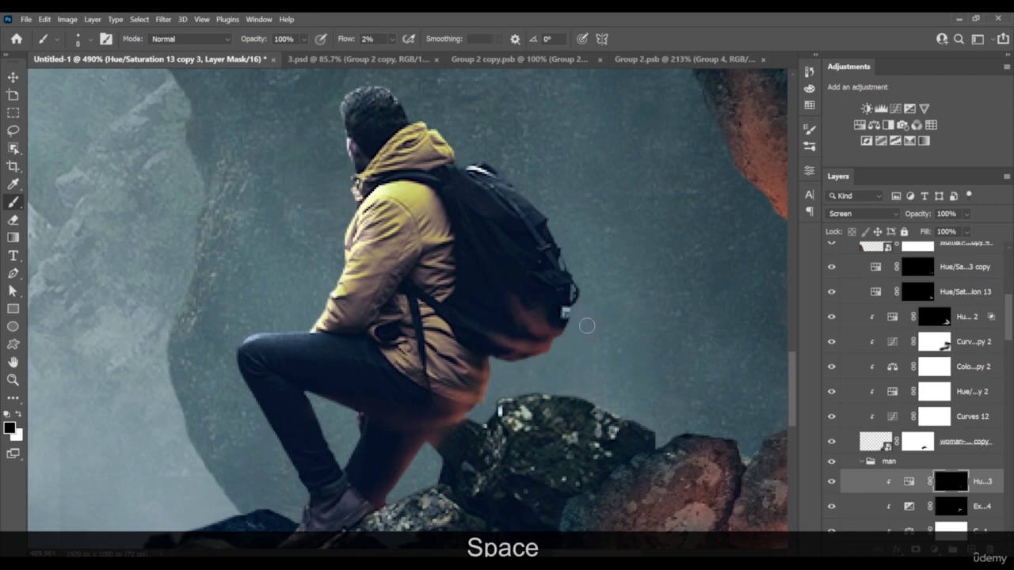
# Paint the red glow in white up the backpack's outer edge, past the small label to the upper straps
pyautogui.press('x')
pyautogui.moveTo(568, 333)
pyautogui.mouseDown()
pyautogui.moveTo(557, 323)
pyautogui.moveTo(569, 274)
pyautogui.moveTo(568, 283)
pyautogui.mouseUp()
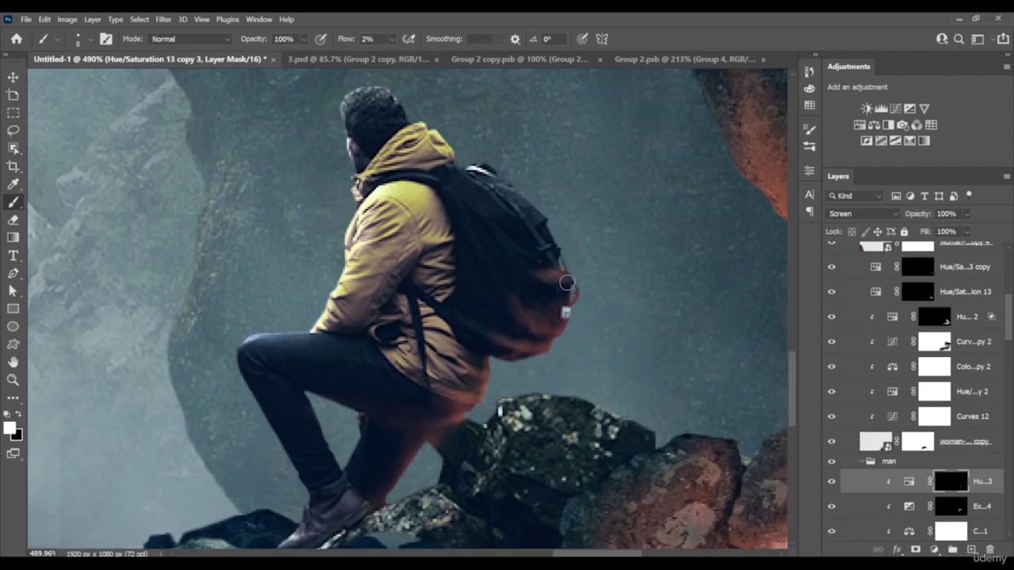
pyautogui.press('space')
pyautogui.press('x')
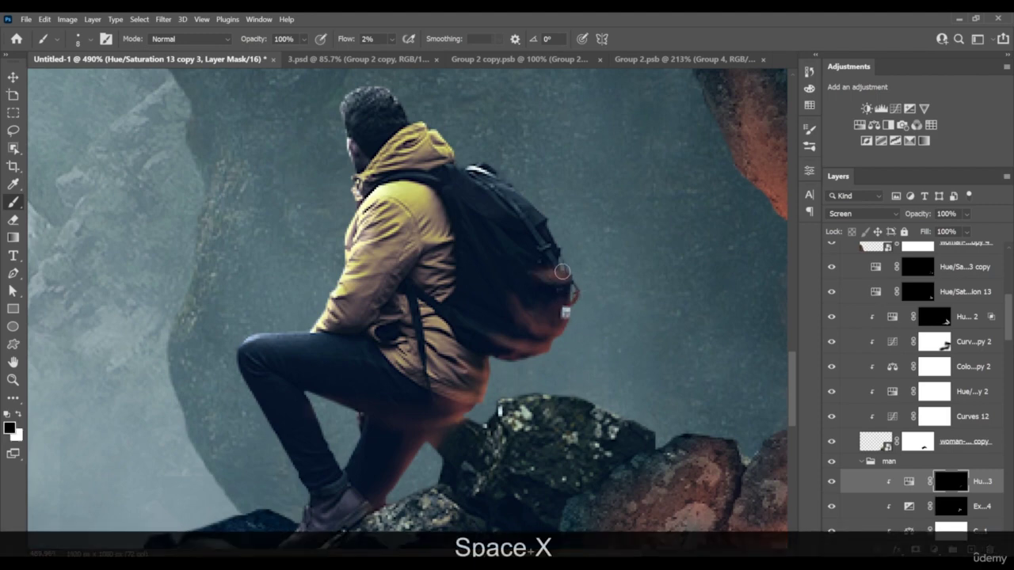
pyautogui.press('x')
pyautogui.moveTo(558, 243)
pyautogui.mouseDown()
pyautogui.moveTo(549, 219)
pyautogui.moveTo(548, 233)
pyautogui.moveTo(536, 224)
pyautogui.moveTo(512, 232)
pyautogui.mouseUp()
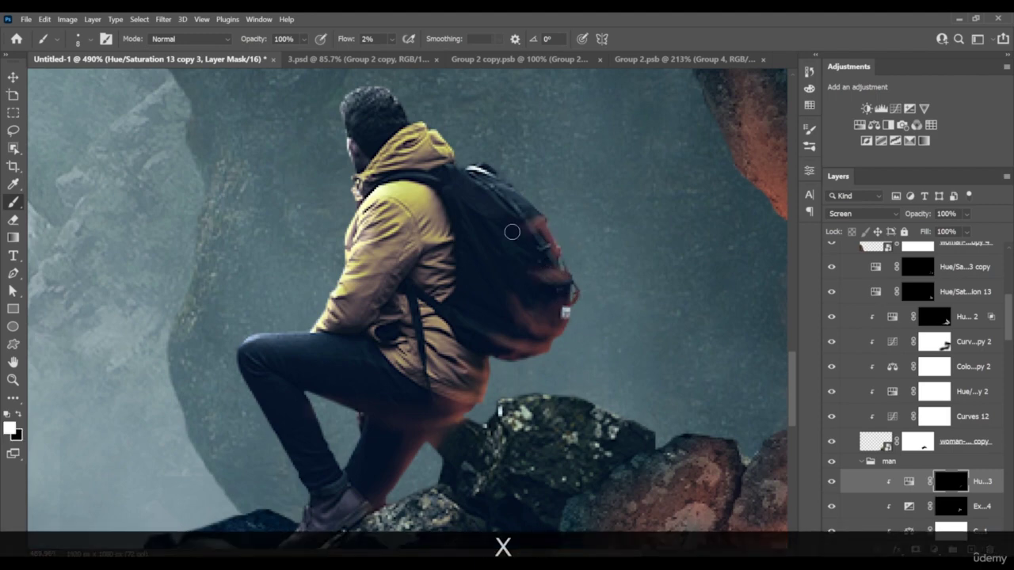
# Refine the upper backpack glow by painting faint red across its middle panel and blending it with black
pyautogui.press('x')
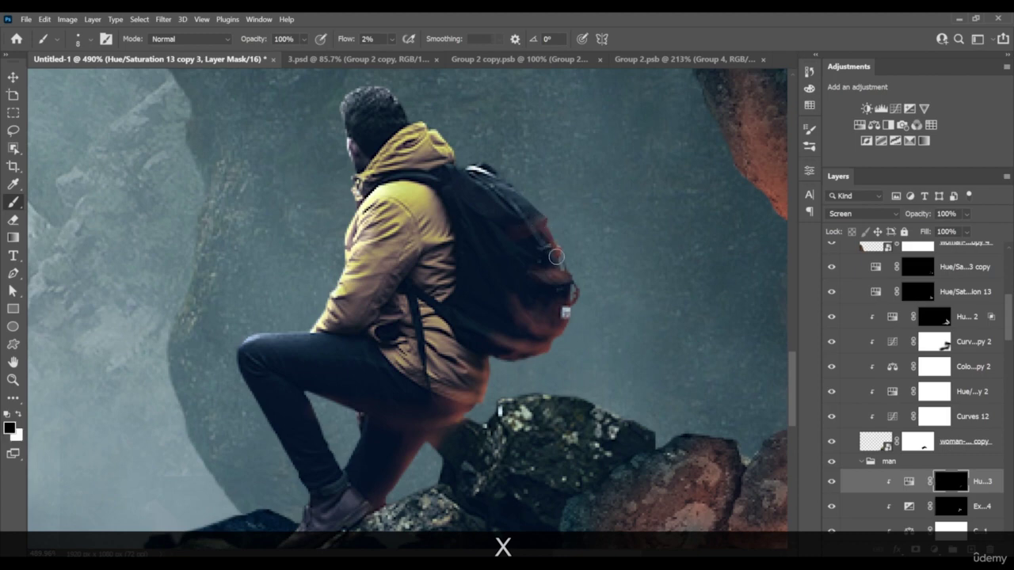
pyautogui.press('x')
pyautogui.press('space')
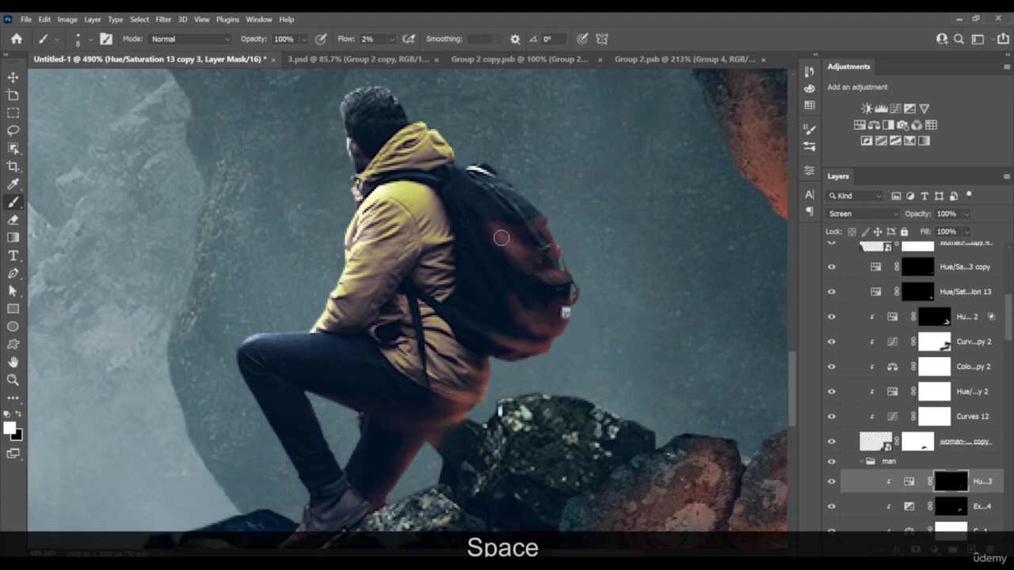
pyautogui.press('x')
pyautogui.moveTo(500, 237)
pyautogui.mouseDown()
pyautogui.moveTo(516, 262)
pyautogui.moveTo(536, 247)
pyautogui.mouseUp()
pyautogui.press('space')
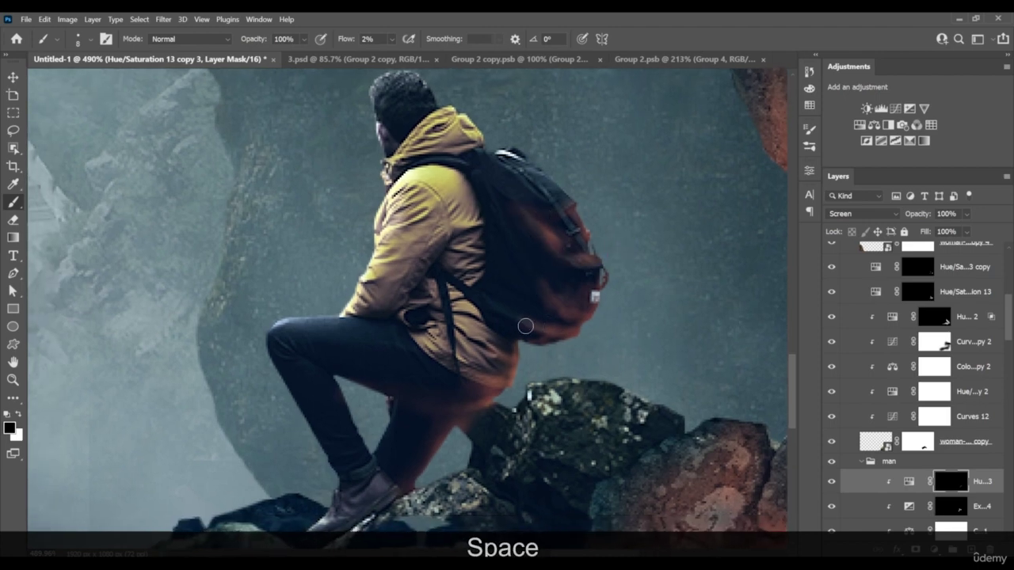
pyautogui.press('x')
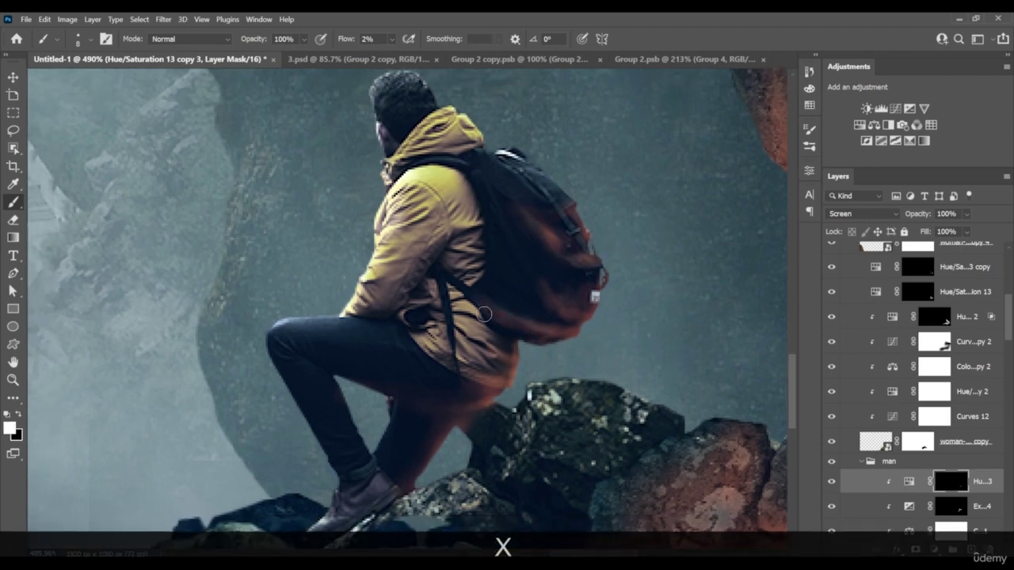
# Paint a faint red glow in white down the hiker's front shin to the ankle and shoe, softening it with black
pyautogui.press('space')
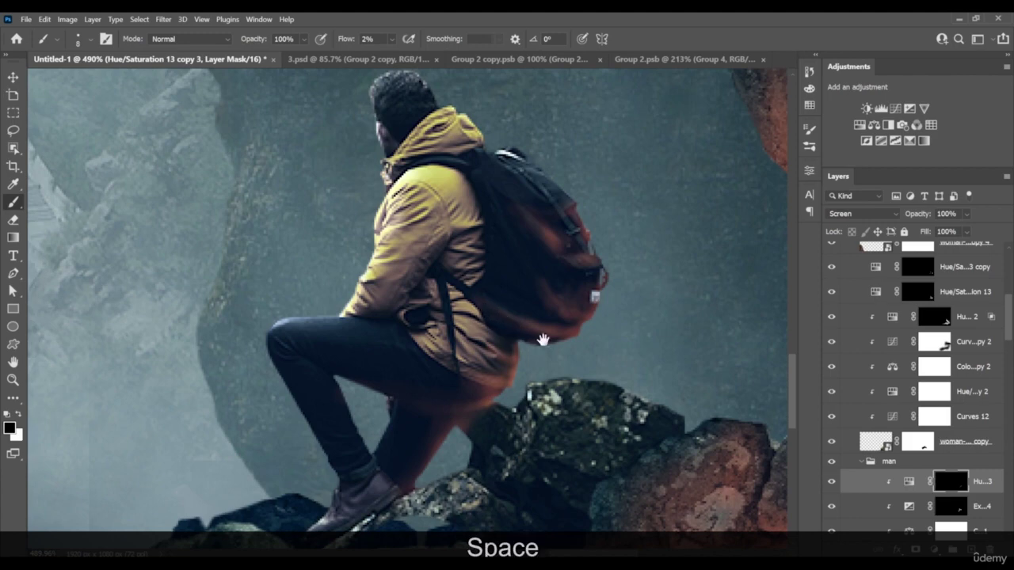
pyautogui.moveTo(541, 335); pyautogui.dragTo(557, 307)
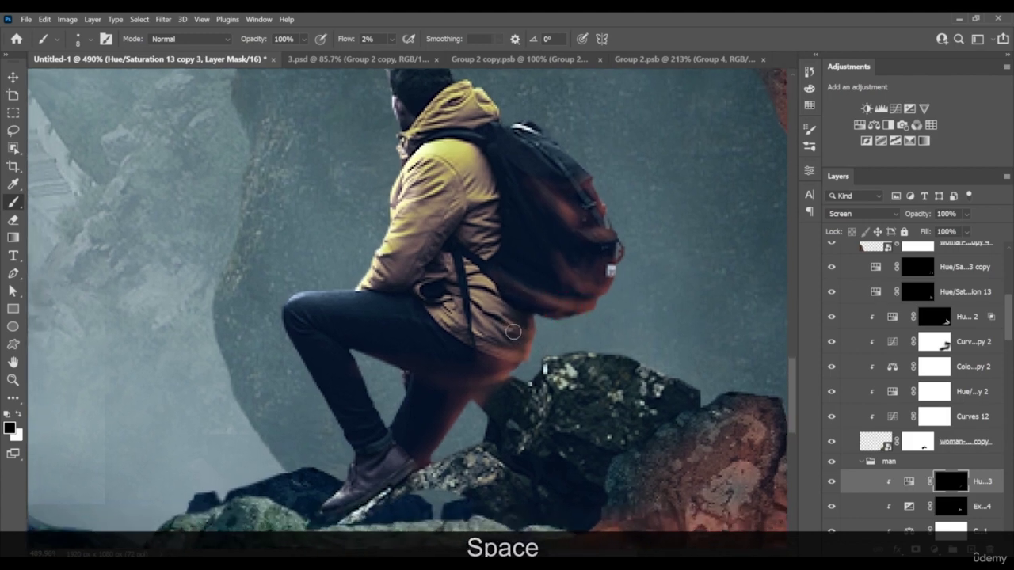
pyautogui.press('x')
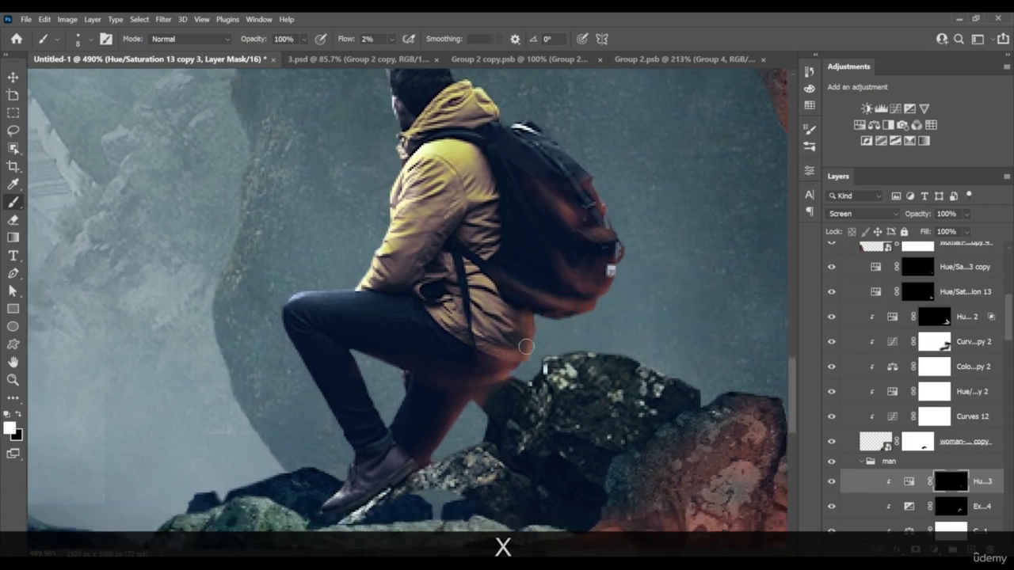
pyautogui.press('space')
pyautogui.moveTo(469, 340); pyautogui.dragTo(508, 282)
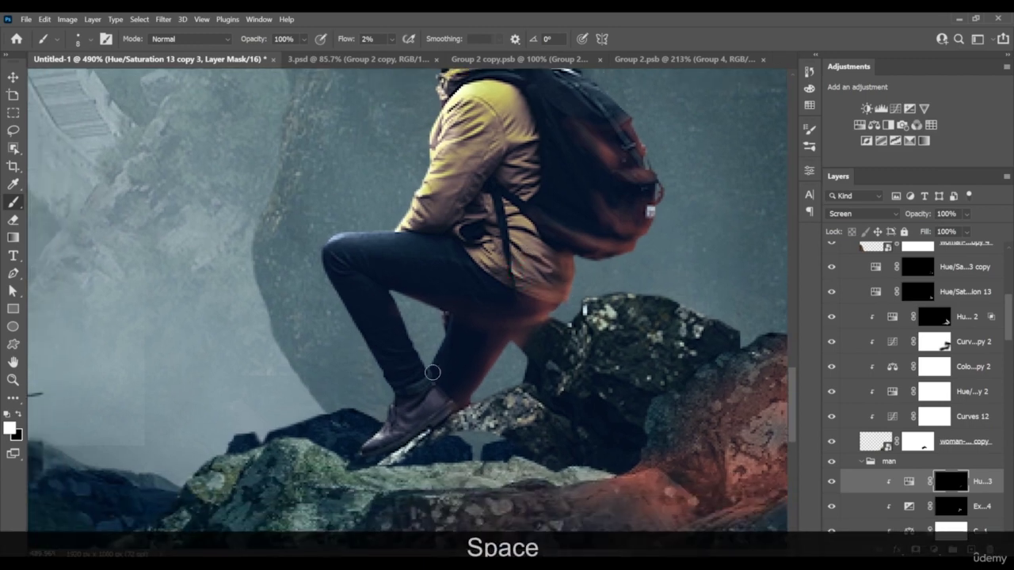
pyautogui.moveTo(390, 310)
pyautogui.mouseDown()
pyautogui.moveTo(406, 345)
pyautogui.moveTo(383, 297)
pyautogui.moveTo(412, 343)
pyautogui.moveTo(384, 311)
pyautogui.moveTo(383, 333)
pyautogui.moveTo(405, 353)
pyautogui.mouseUp()
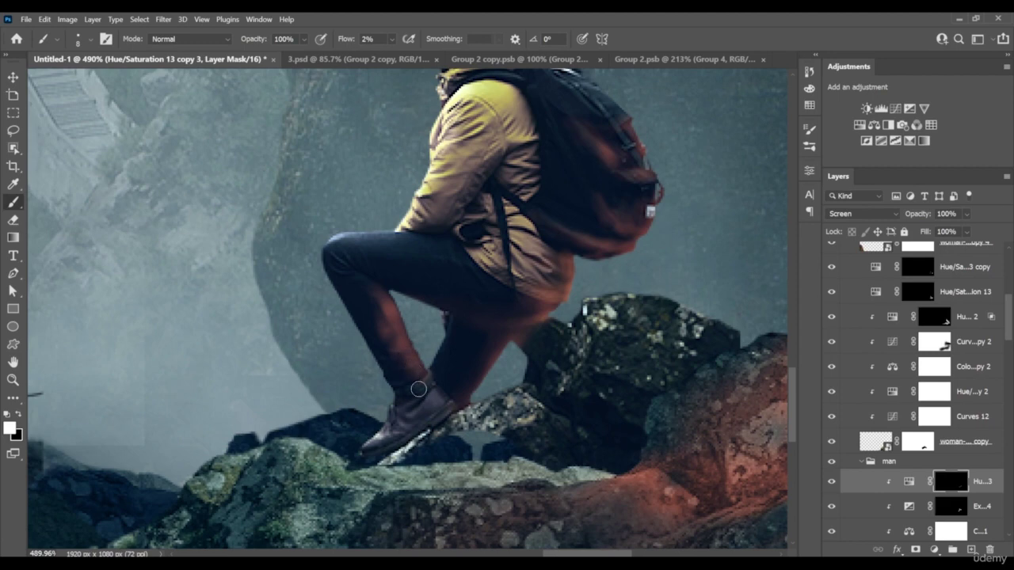
pyautogui.press('x')
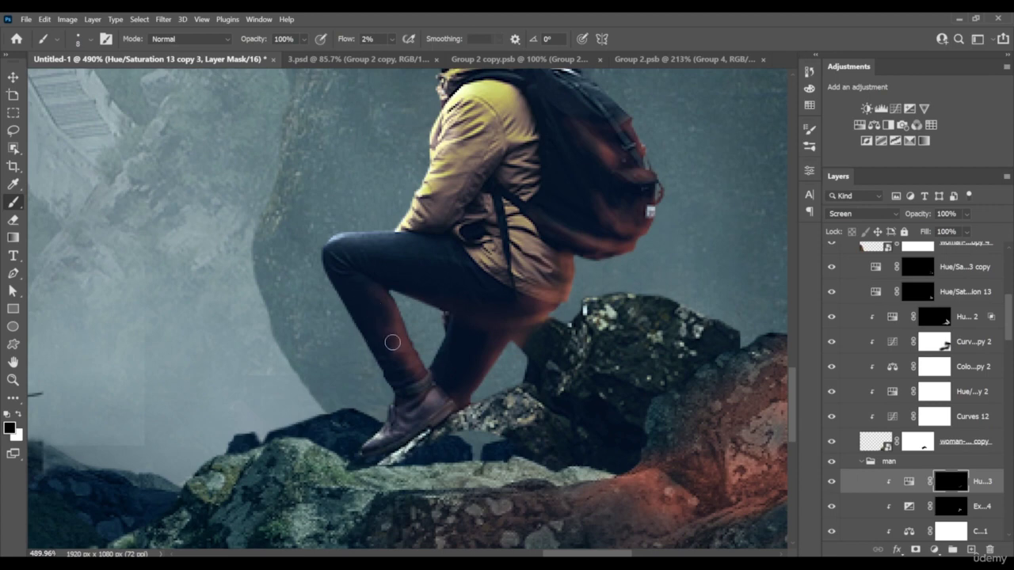
pyautogui.press('x')
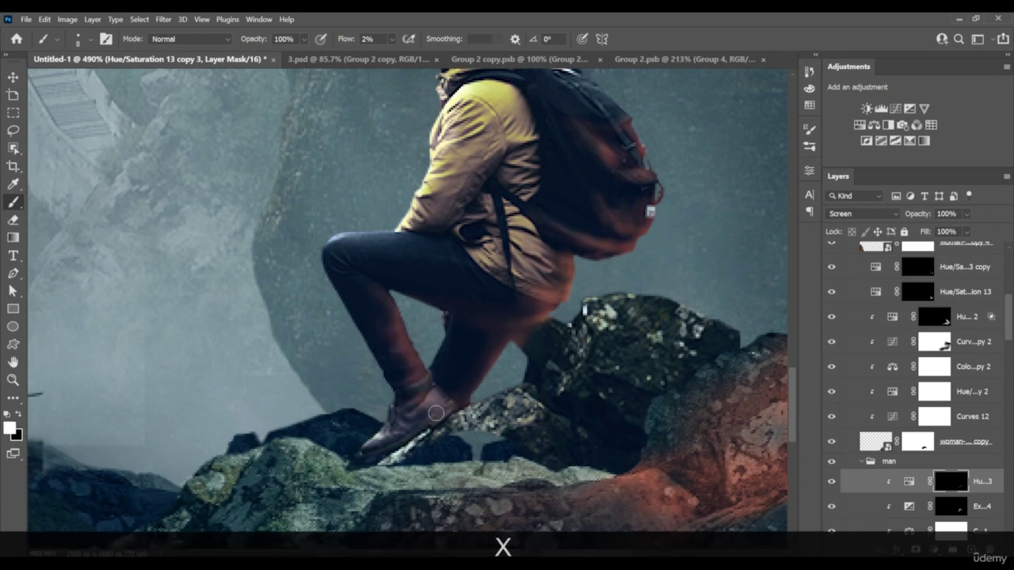
pyautogui.press('x')
pyautogui.press('z')
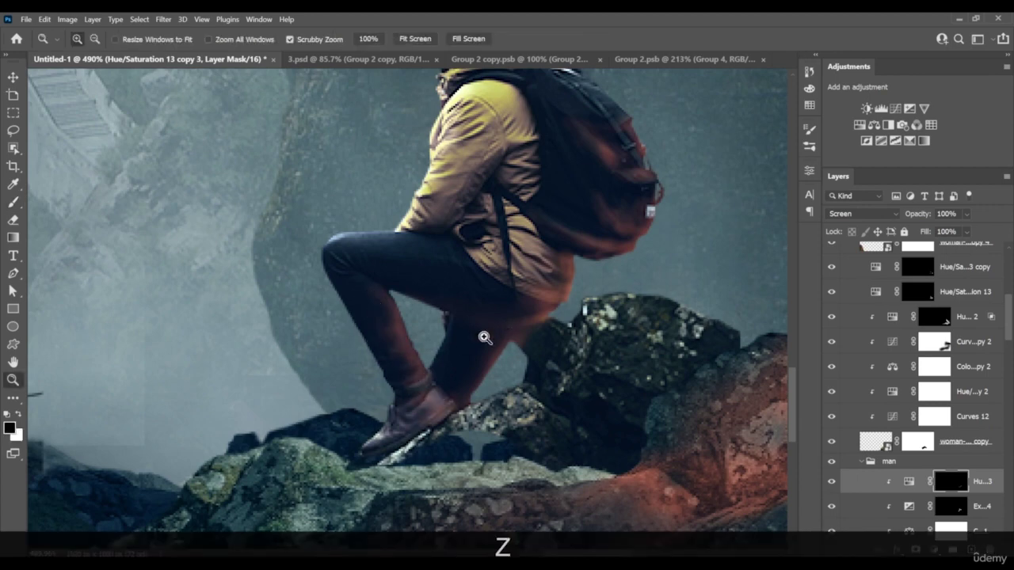
pyautogui.moveTo(483, 335)
pyautogui.mouseDown()
pyautogui.moveTo(432, 324)
pyautogui.moveTo(532, 317)
pyautogui.mouseUp()
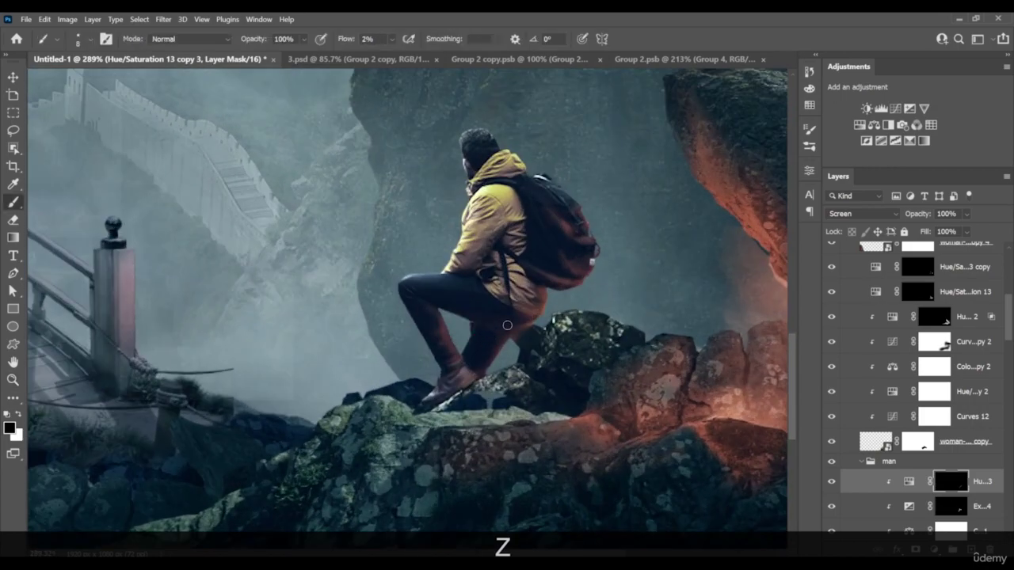
pyautogui.press('x')
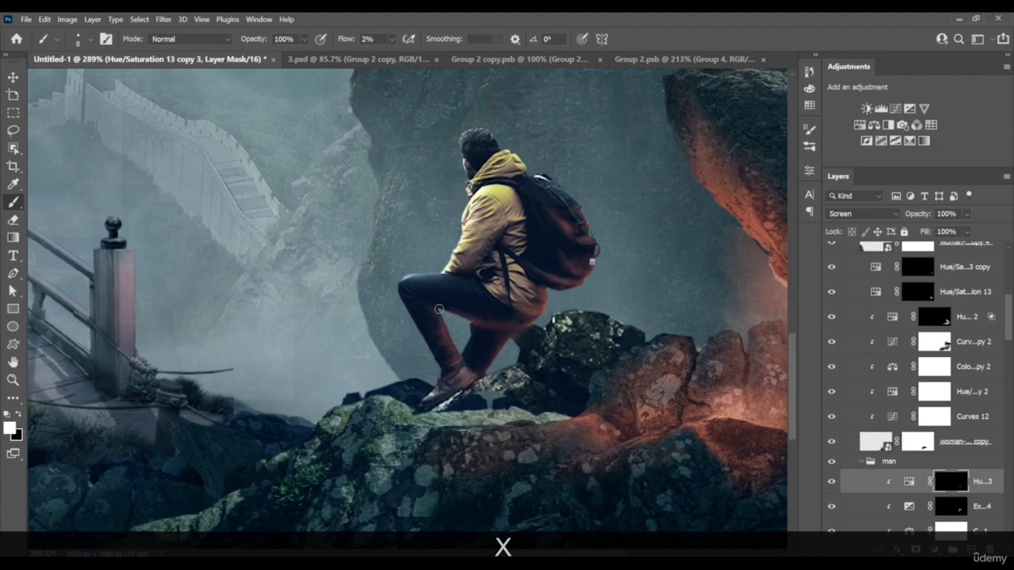
pyautogui.press('x')
# Enlarge the brush to 20 px and paint a faint red glow in white on the jacket around the elbow
pyautogui.moveTo(565, 306); pyautogui.dragTo(499, 256)
pyautogui.press('x')
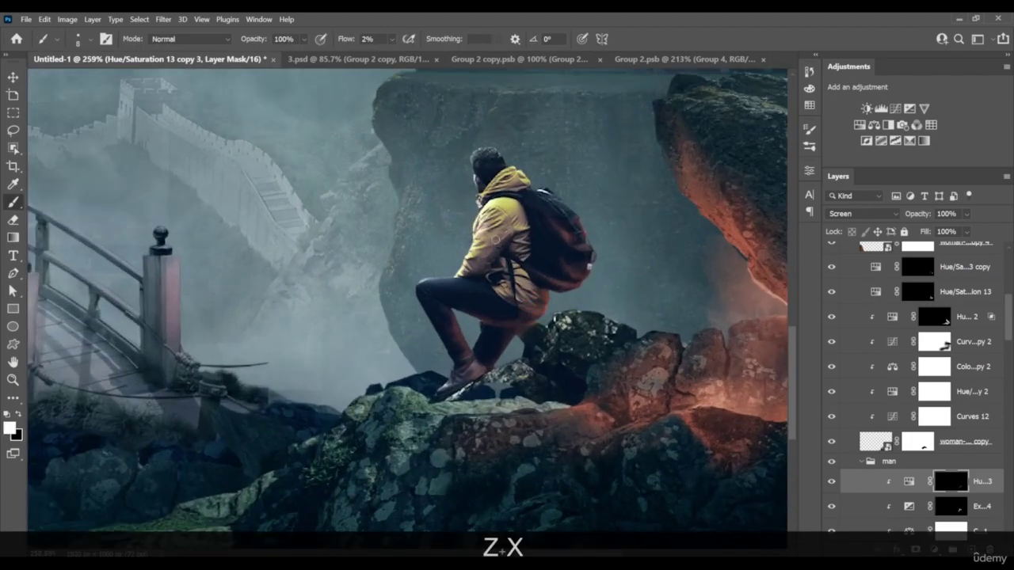
pyautogui.press(']')
pyautogui.press(']')
pyautogui.press(']')
pyautogui.press(']')
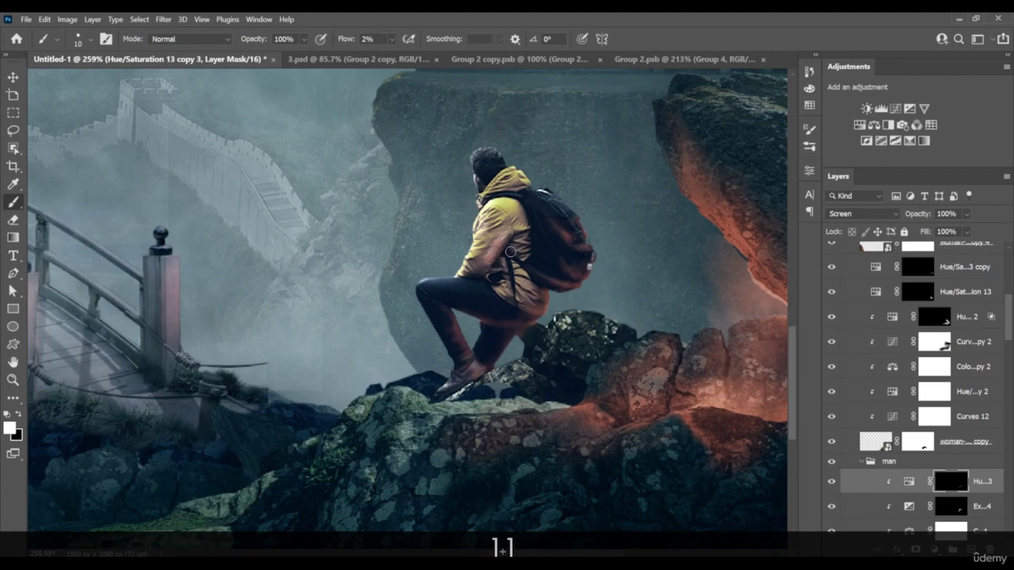
pyautogui.moveTo(511, 233)
pyautogui.mouseDown()
pyautogui.moveTo(474, 266)
pyautogui.moveTo(484, 278)
pyautogui.moveTo(518, 243)
pyautogui.mouseUp()
pyautogui.press('x')
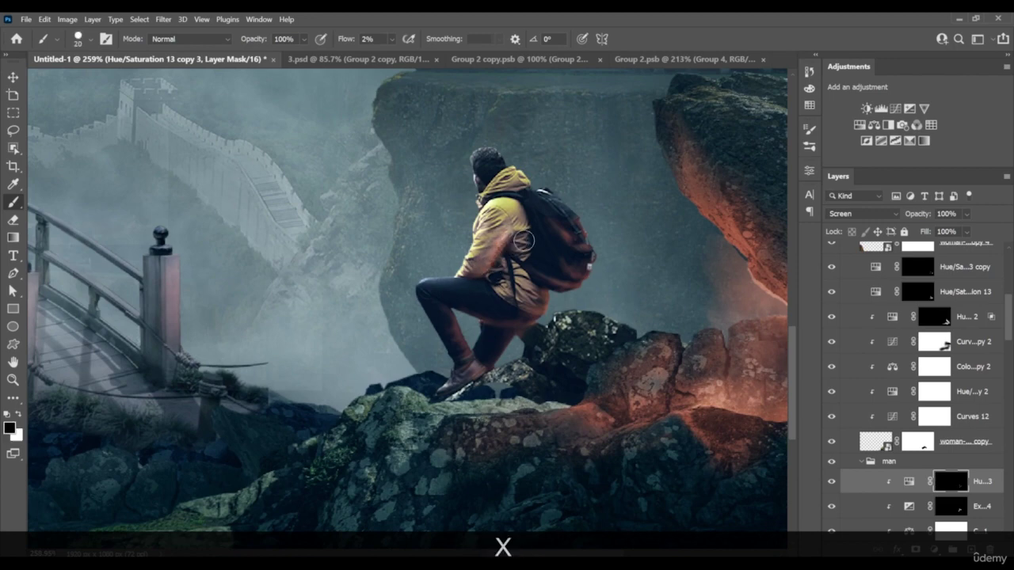
# Soften the elbow glow with black and brush a subtle white pass down the jacket toward the waist
pyautogui.press('z')
pyautogui.moveTo(526, 203)
pyautogui.mouseDown()
pyautogui.moveTo(546, 203)
pyautogui.moveTo(483, 259)
pyautogui.moveTo(459, 240)
pyautogui.moveTo(506, 246)
pyautogui.mouseUp()
pyautogui.press('x')
pyautogui.press('z')
pyautogui.press('x')
pyautogui.press('b')
pyautogui.press('x')
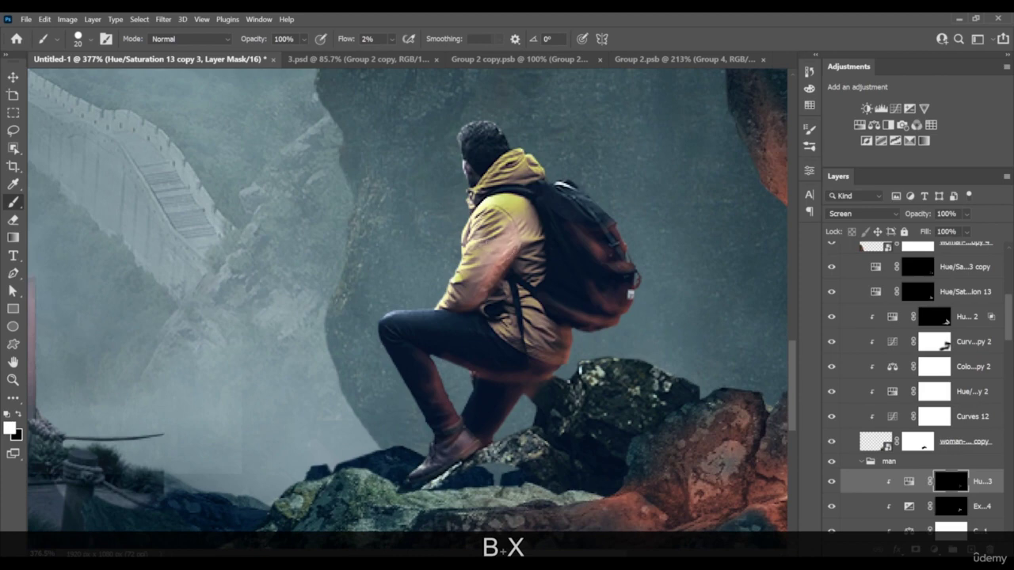
pyautogui.press('x')
pyautogui.press('x')
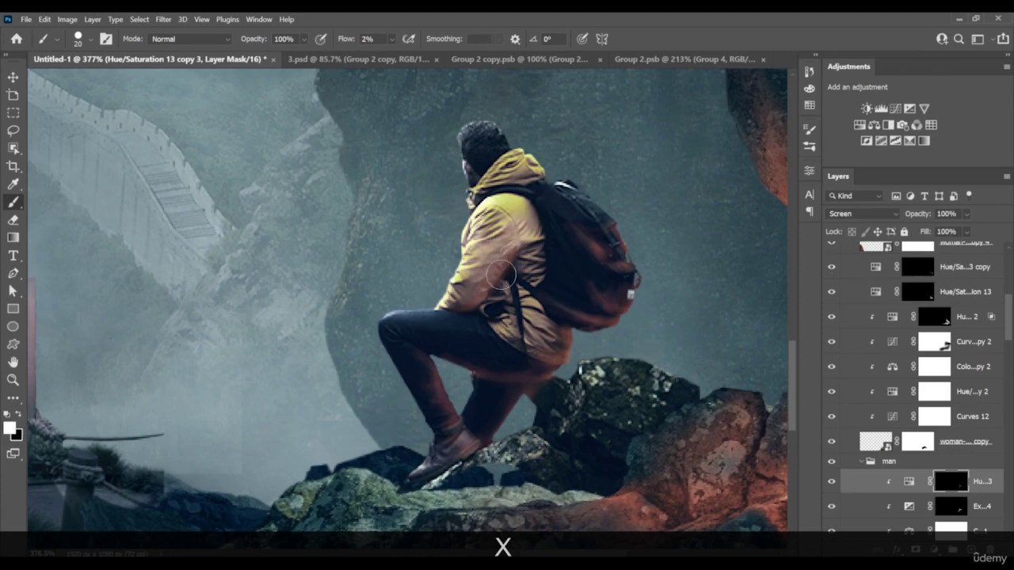
pyautogui.moveTo(515, 261); pyautogui.dragTo(508, 322)
pyautogui.press('x')
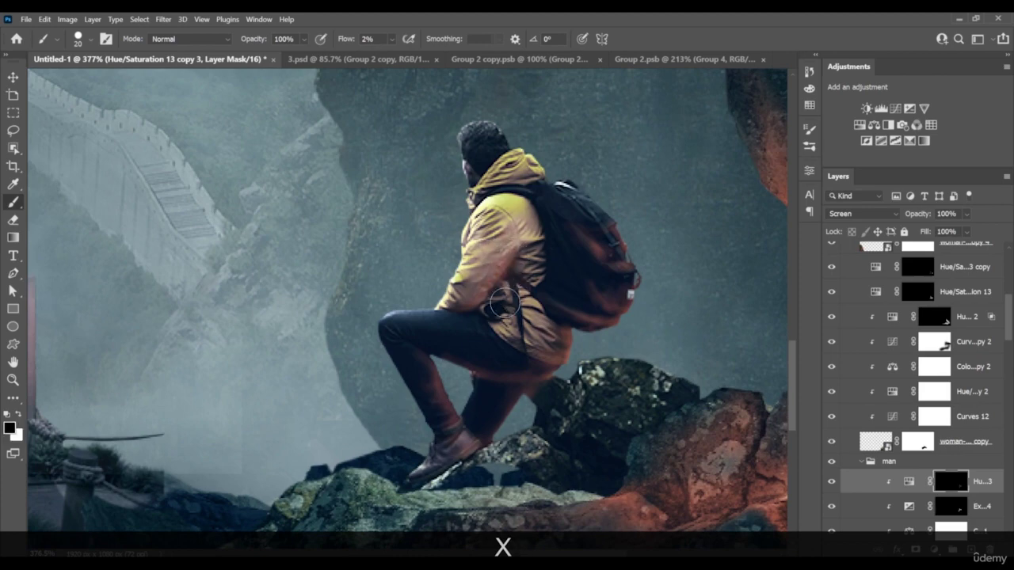
pyautogui.press('z')
pyautogui.moveTo(546, 309)
pyautogui.mouseDown()
pyautogui.moveTo(487, 306)
pyautogui.moveTo(513, 310)
pyautogui.mouseUp()
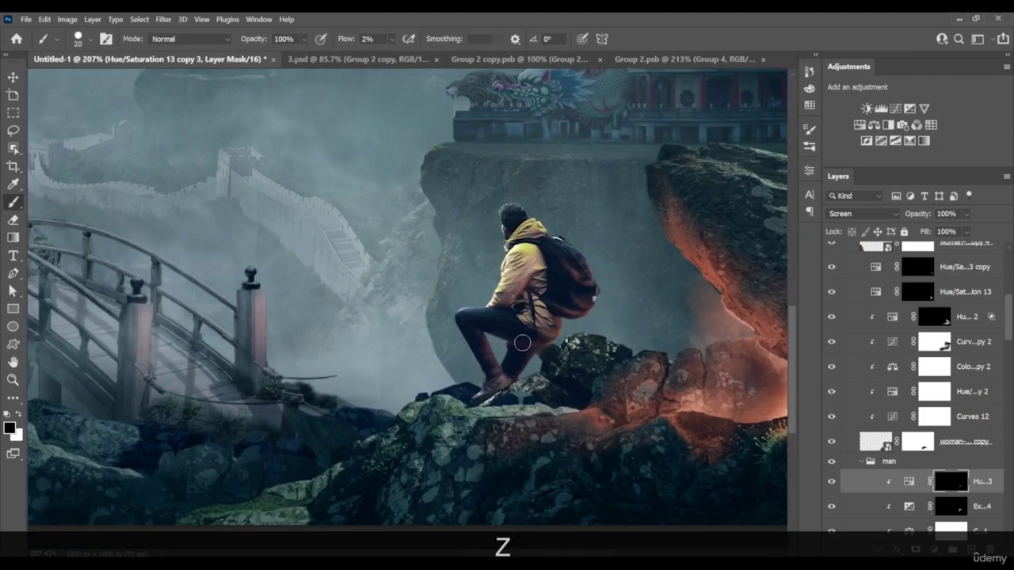
# Review the hiker's red glow against the whole composite, including the bridge and nearby rocks
pyautogui.press('z')
pyautogui.moveTo(543, 345)
pyautogui.mouseDown()
pyautogui.moveTo(518, 335)
pyautogui.moveTo(544, 339)
pyautogui.moveTo(554, 323)
pyautogui.moveTo(607, 328)
pyautogui.moveTo(606, 293)
pyautogui.moveTo(645, 293)
pyautogui.moveTo(582, 290)
pyautogui.moveTo(602, 287)
pyautogui.moveTo(586, 305)
pyautogui.moveTo(658, 304)
pyautogui.moveTo(618, 304)
pyautogui.moveTo(598, 289)
pyautogui.moveTo(579, 307)
pyautogui.mouseUp()
pyautogui.press('space')
pyautogui.press('z')
pyautogui.press('b')
pyautogui.press('x')
pyautogui.press('x')
pyautogui.press('z')
pyautogui.moveTo(653, 306)
pyautogui.mouseDown()
pyautogui.moveTo(572, 309)
pyautogui.moveTo(581, 314)
pyautogui.mouseUp()
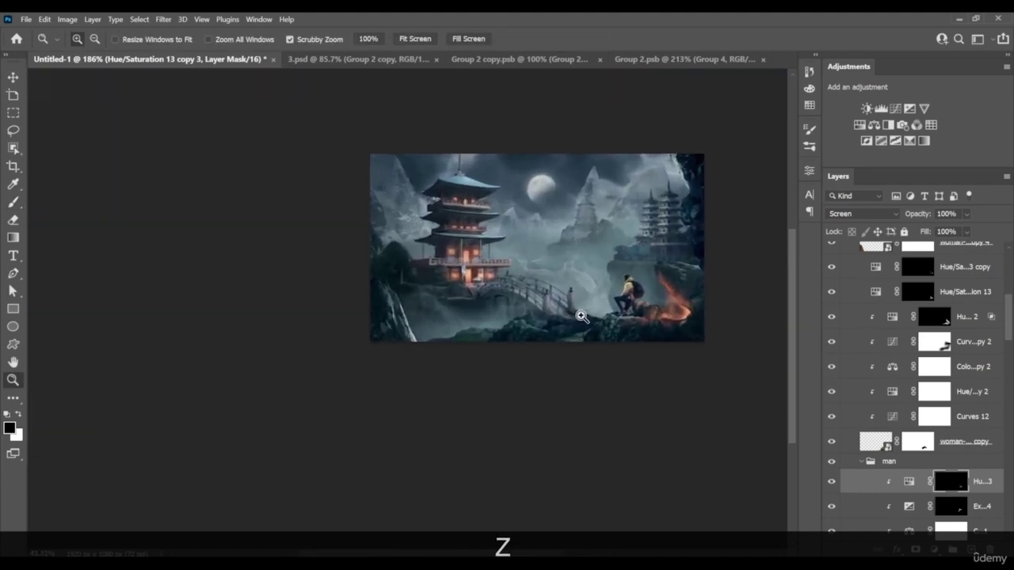
pyautogui.press('b')
pyautogui.scroll(7, 582, 314)
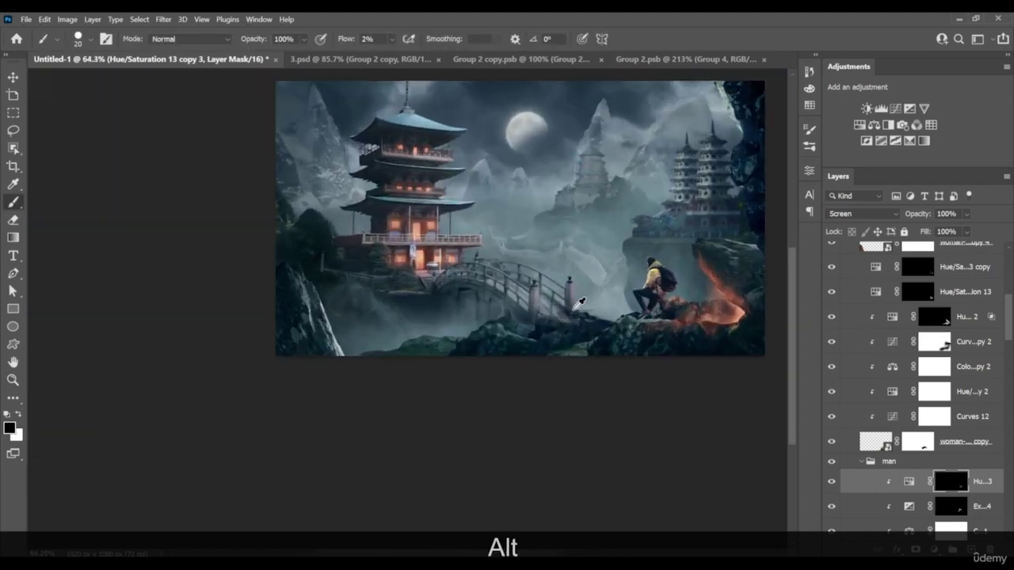
pyautogui.scroll(2, 579, 333)
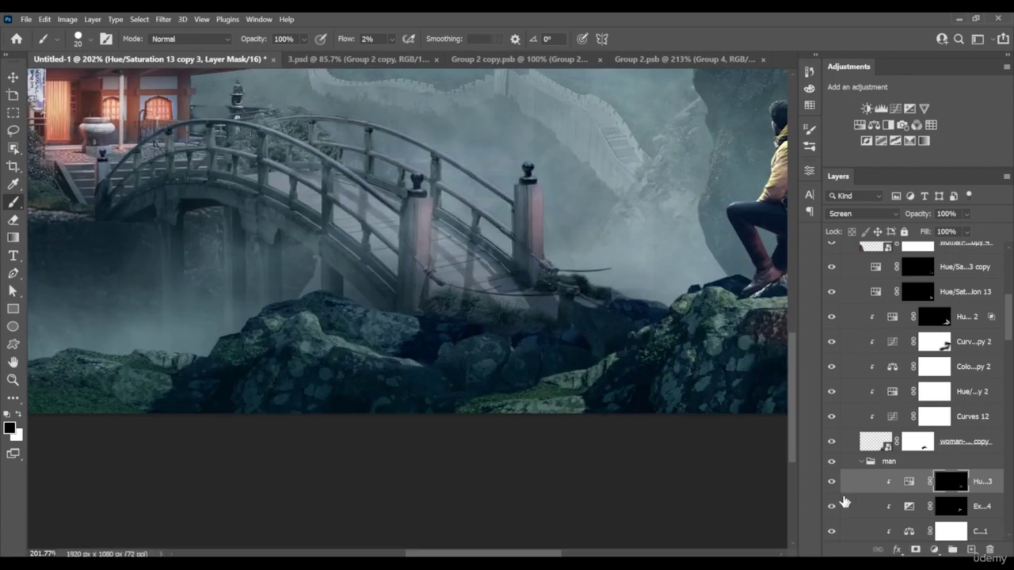
# Toggle the visibility of the rock and hiker layers to identify which one holds the rocks beside the bridge
pyautogui.click(828, 445)
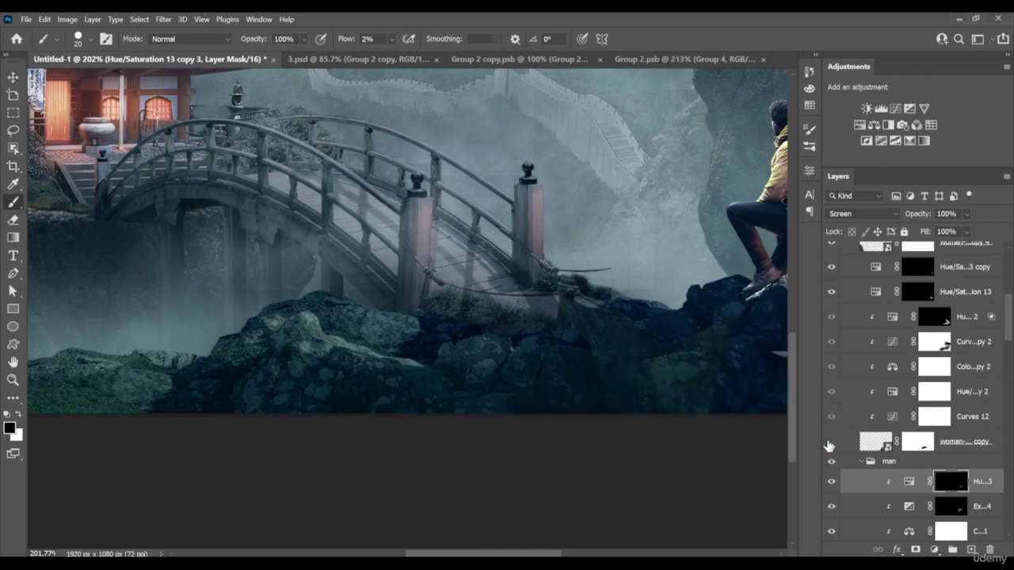
pyautogui.click(830, 445)
pyautogui.scroll(-7, 847, 453)
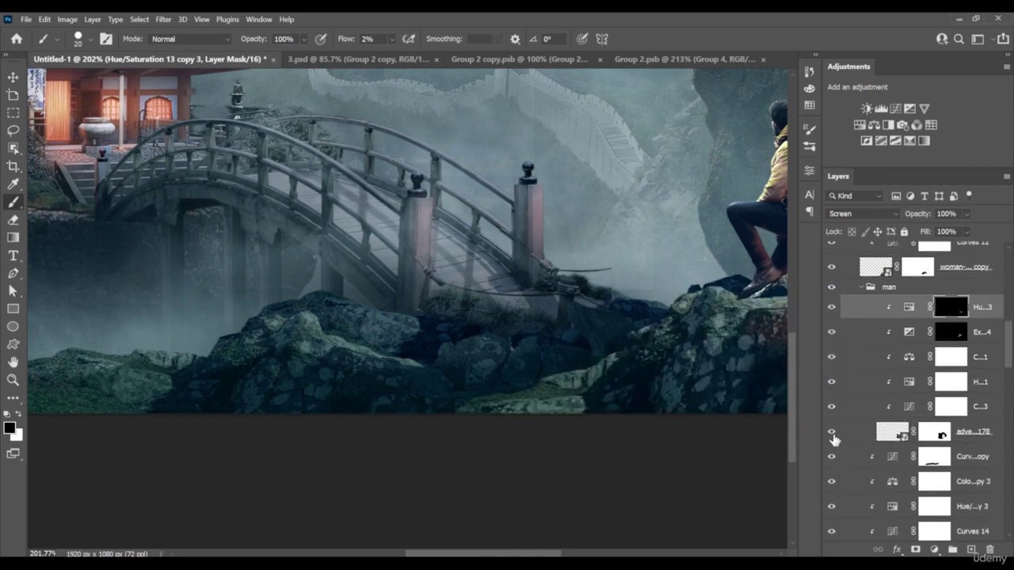
pyautogui.click(831, 433)
pyautogui.click(832, 432)
pyautogui.scroll(-3, 836, 451)
pyautogui.click(832, 411)
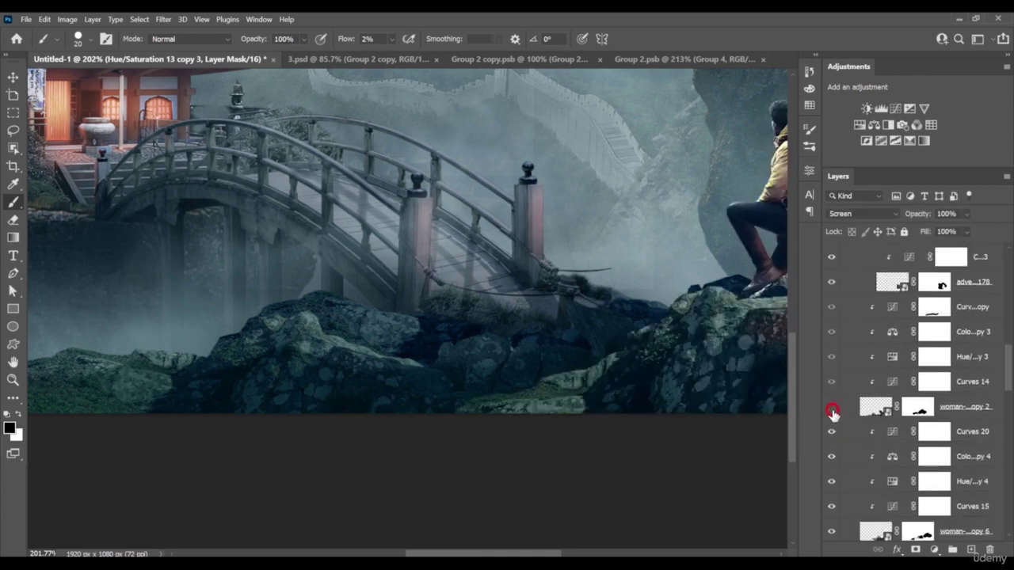
pyautogui.click(832, 411)
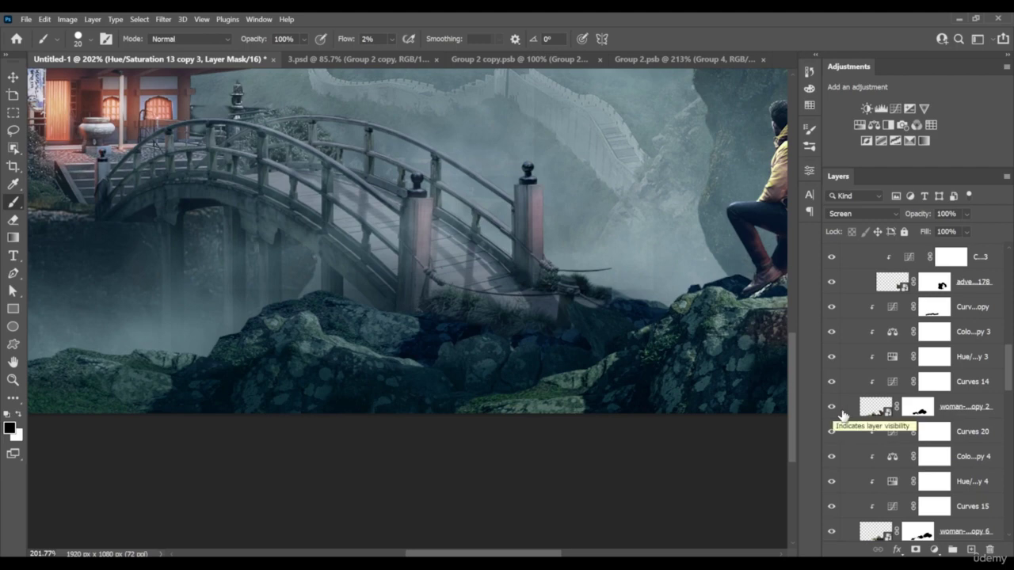
pyautogui.click(964, 408)
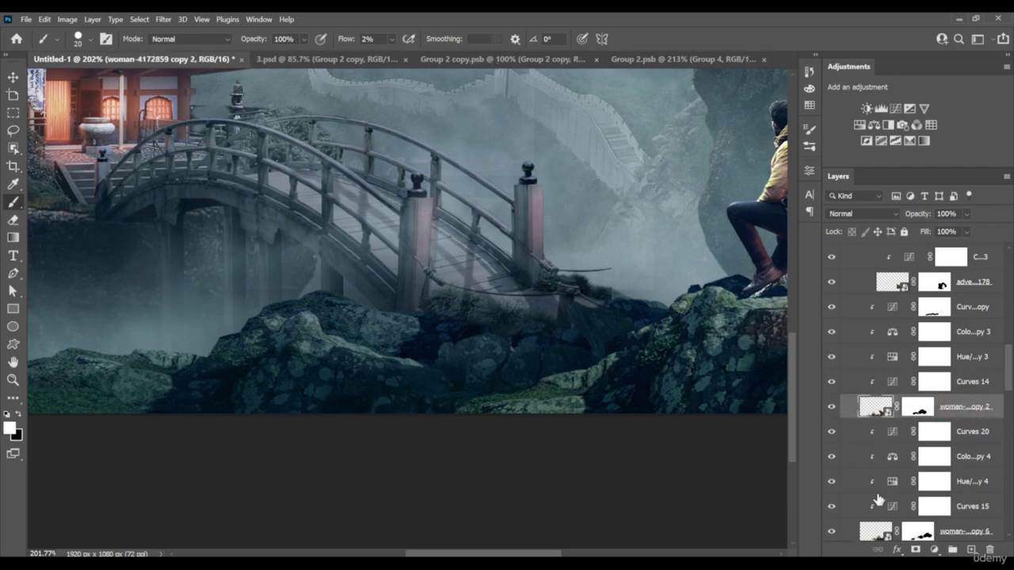
pyautogui.click(832, 409)
pyautogui.click(832, 408)
# Duplicate the hiker's top Hue/Saturation glow layer above Curves 20 copy and clip it to the bridge-side rock layer
pyautogui.click(934, 308)
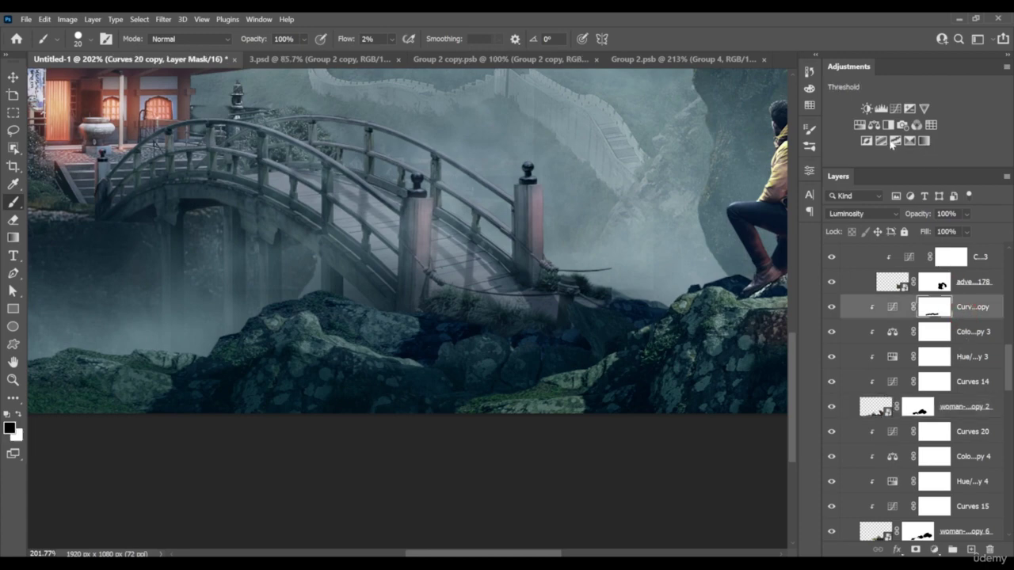
pyautogui.scroll(3, 957, 393)
pyautogui.scroll(1, 956, 393)
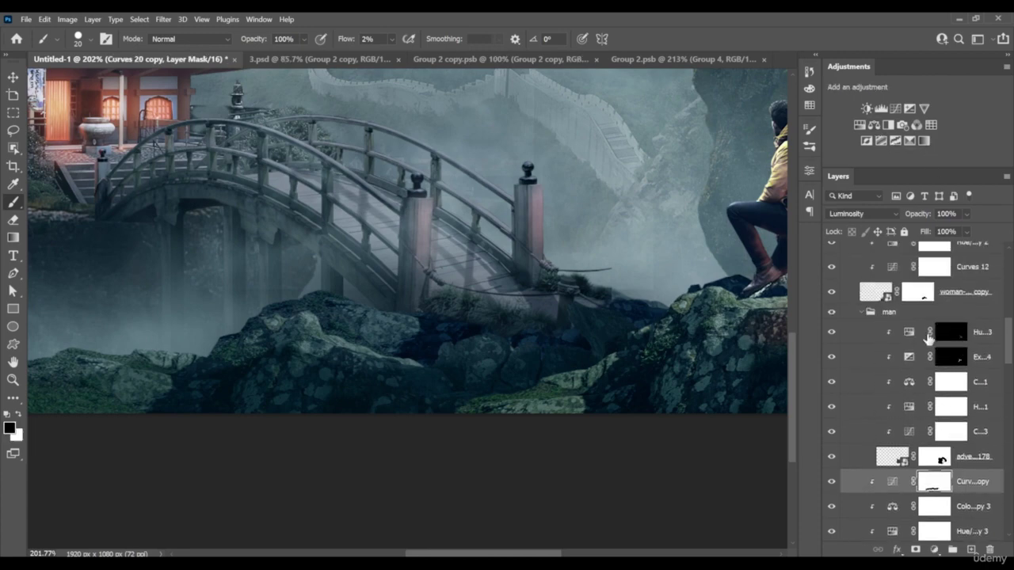
pyautogui.click(832, 332)
pyautogui.click(832, 332)
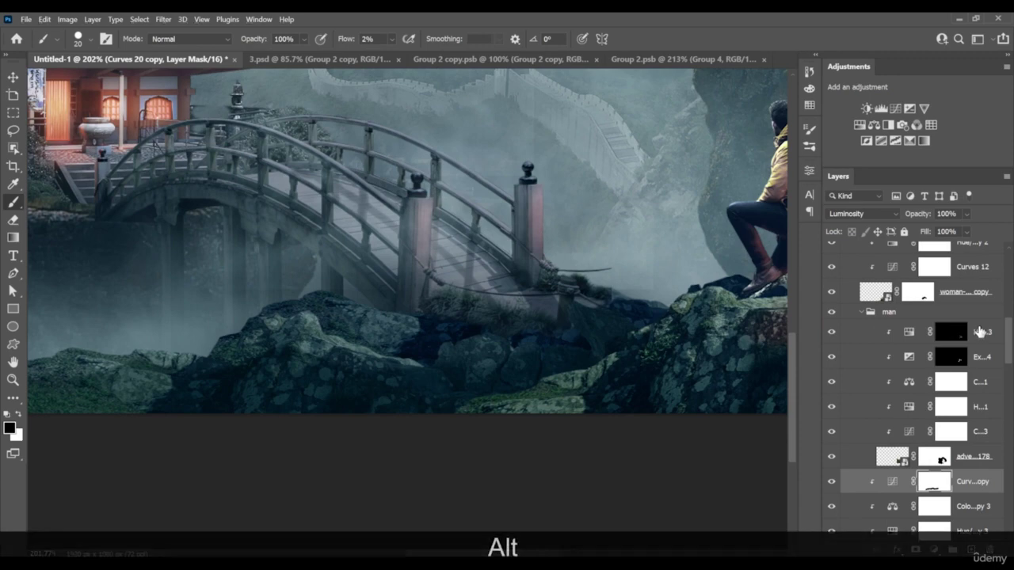
pyautogui.moveTo(976, 332); pyautogui.dragTo(971, 477)
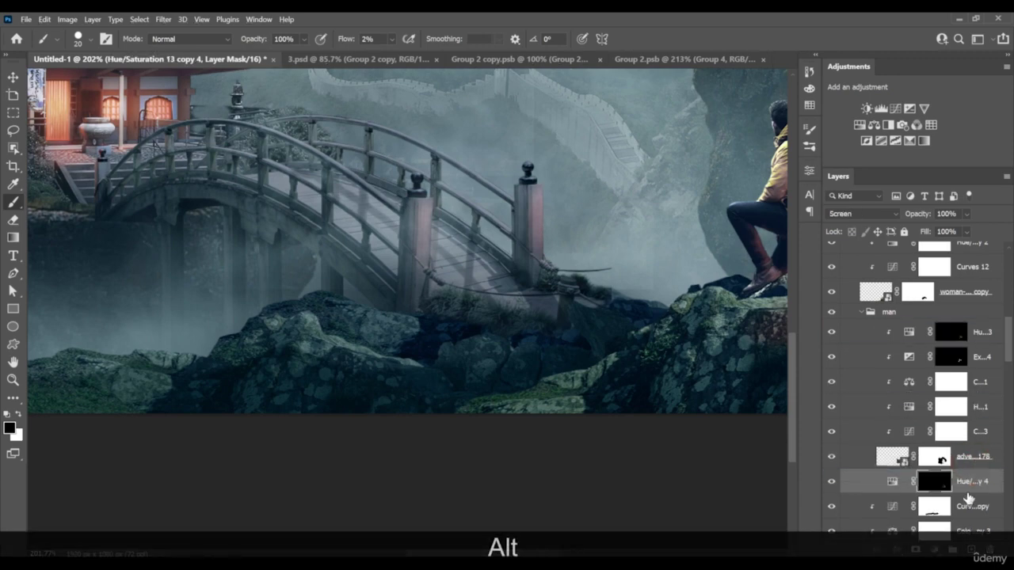
pyautogui.scroll(-3, 968, 496)
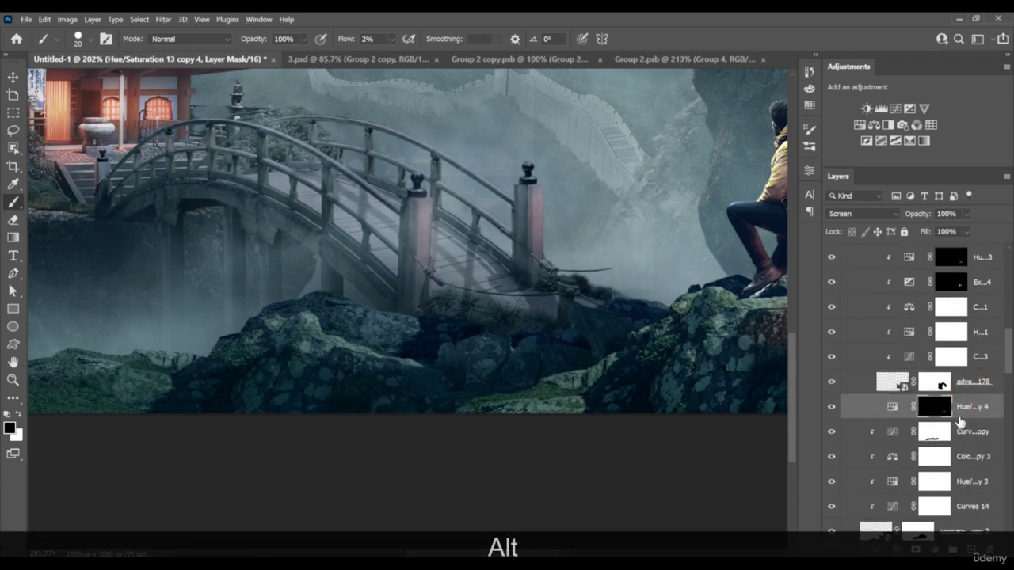
pyautogui.hotkey('ctrl', '0')
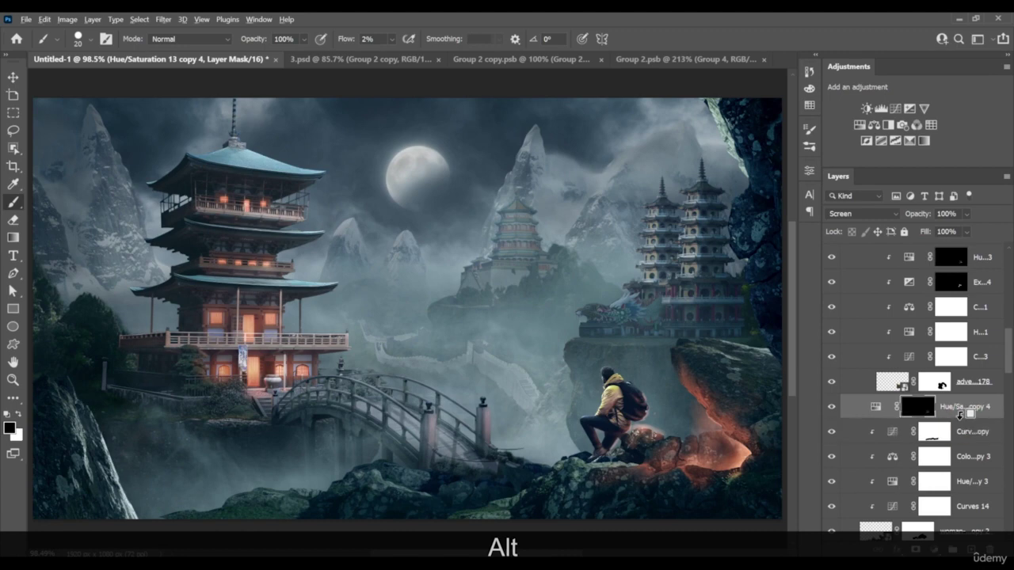
pyautogui.keyDown('alt'); pyautogui.click(960, 415); pyautogui.keyUp('alt')
# Fill the duplicated glow layer's mask with white, clear the selection, and invert the mask to black
pyautogui.click(932, 406)
pyautogui.hotkey('ctrl', 'a')
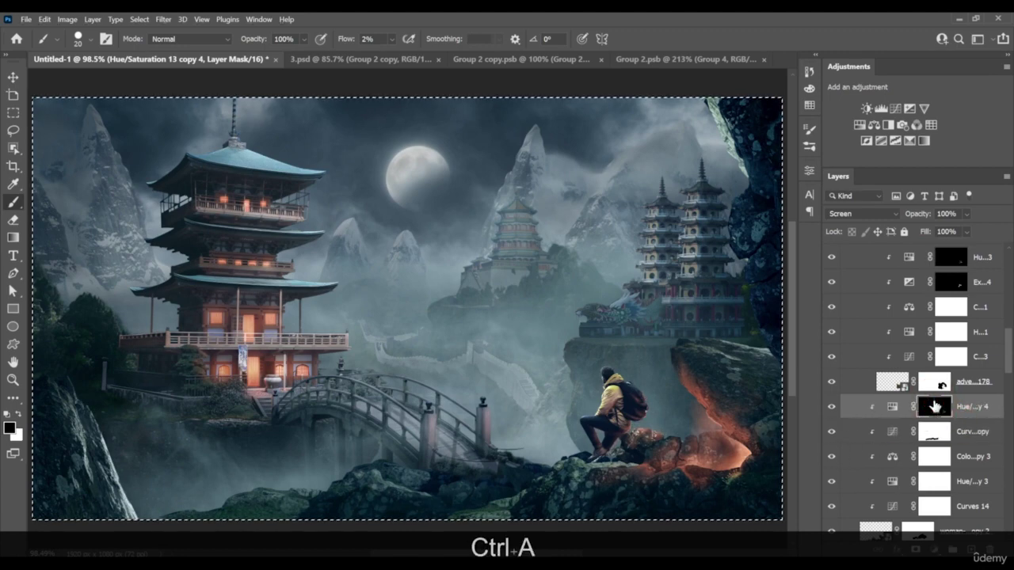
pyautogui.press('BackSpace')
pyautogui.press('space')
pyautogui.moveTo(664, 385); pyautogui.dragTo(657, 298)
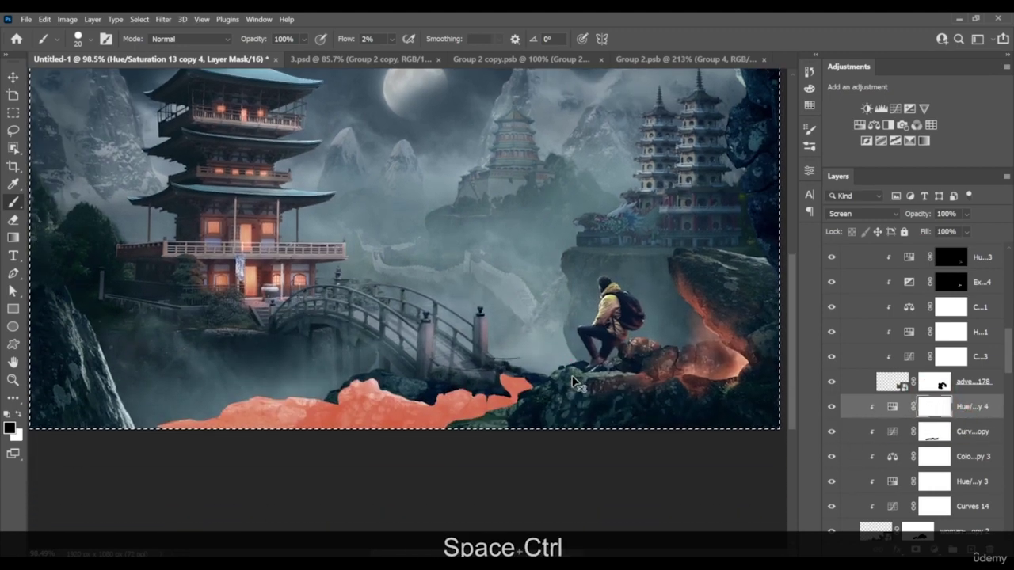
pyautogui.hotkey('ctrl', 'd')
pyautogui.press('z')
pyautogui.click(567, 386)
pyautogui.hotkey('ctrl', 'i')
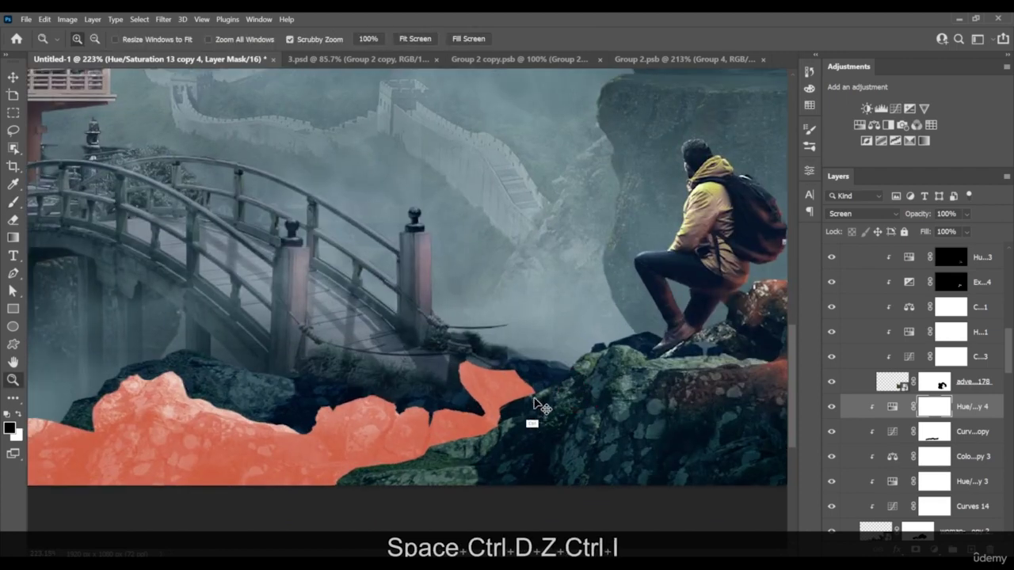
# Brush a soft red glow onto the rock beside the bridge's end post on the Hue/Saturation 13 copy 4 mask, fading its edges
pyautogui.press('b')
pyautogui.press('x')
pyautogui.moveTo(537, 385)
pyautogui.mouseDown()
pyautogui.moveTo(512, 398)
pyautogui.moveTo(532, 428)
pyautogui.mouseUp()
pyautogui.moveTo(484, 396); pyautogui.dragTo(499, 412)
pyautogui.press('x')
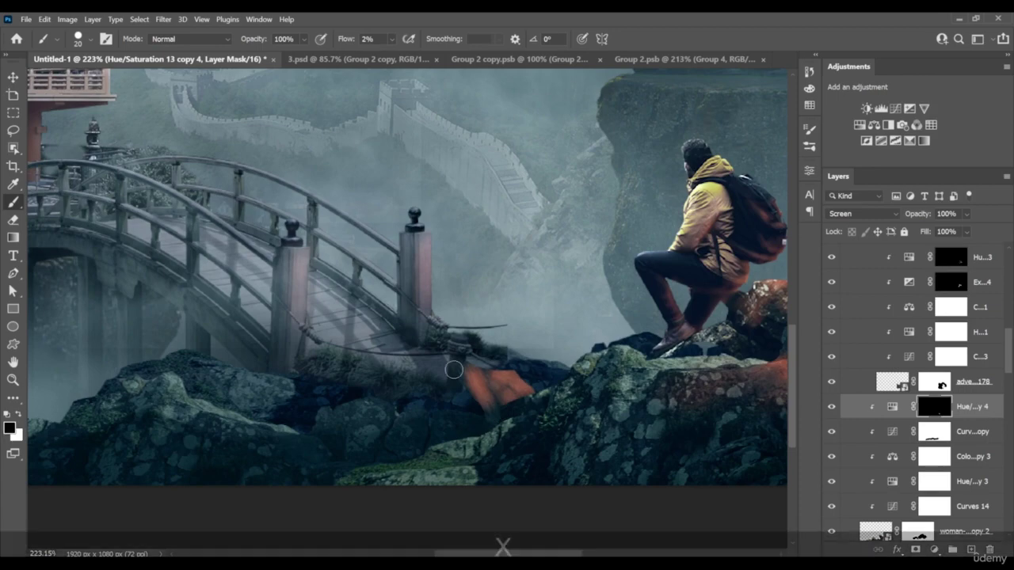
pyautogui.moveTo(454, 369)
pyautogui.mouseDown()
pyautogui.moveTo(485, 397)
pyautogui.moveTo(507, 399)
pyautogui.moveTo(503, 374)
pyautogui.mouseUp()
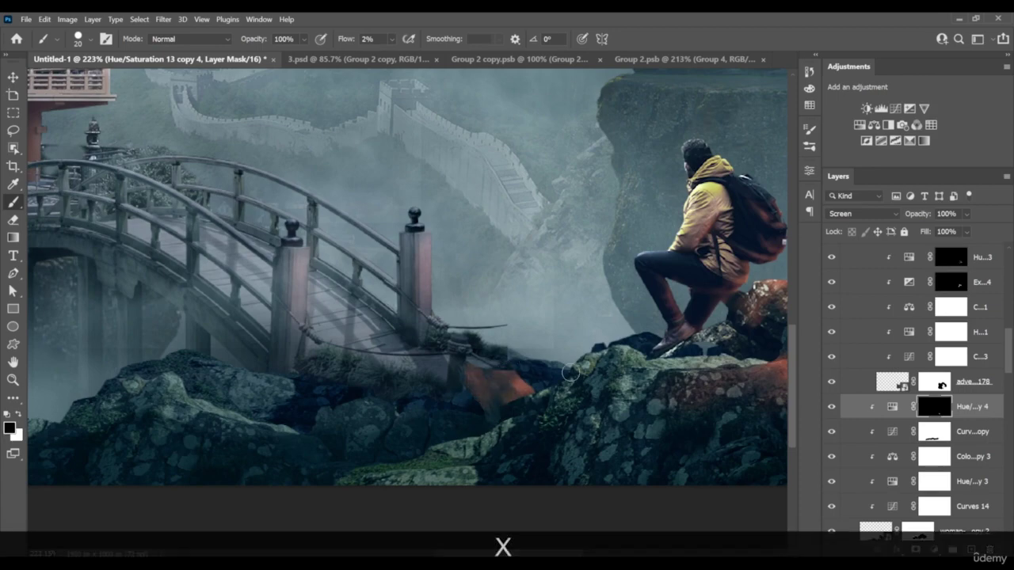
pyautogui.press('z')
pyautogui.moveTo(602, 381); pyautogui.dragTo(557, 378)
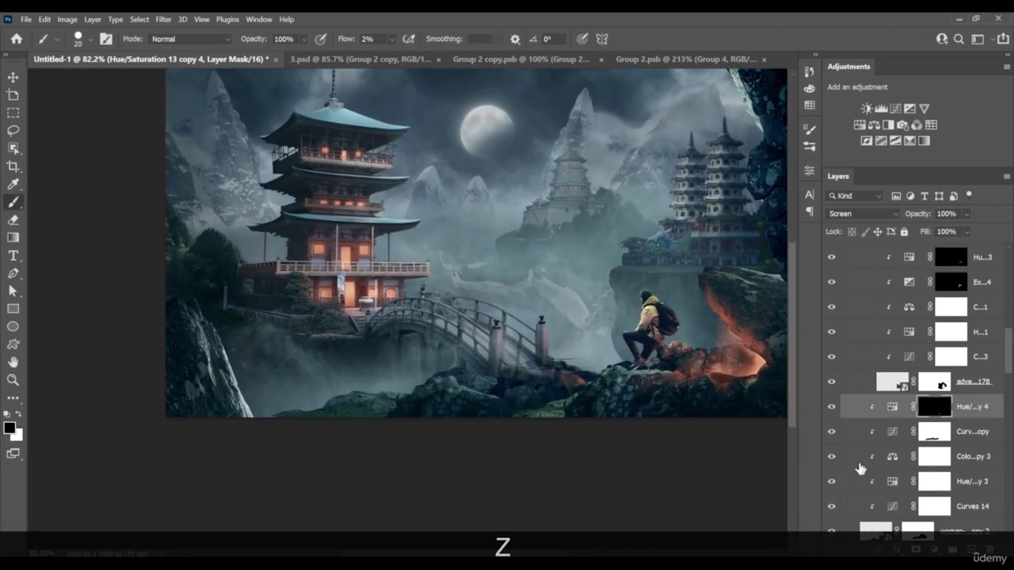
# Identify the layer of the rocks behind the bridge-side rock and duplicate the clipped glow layer directly above Curves 20
pyautogui.scroll(-4, 871, 432)
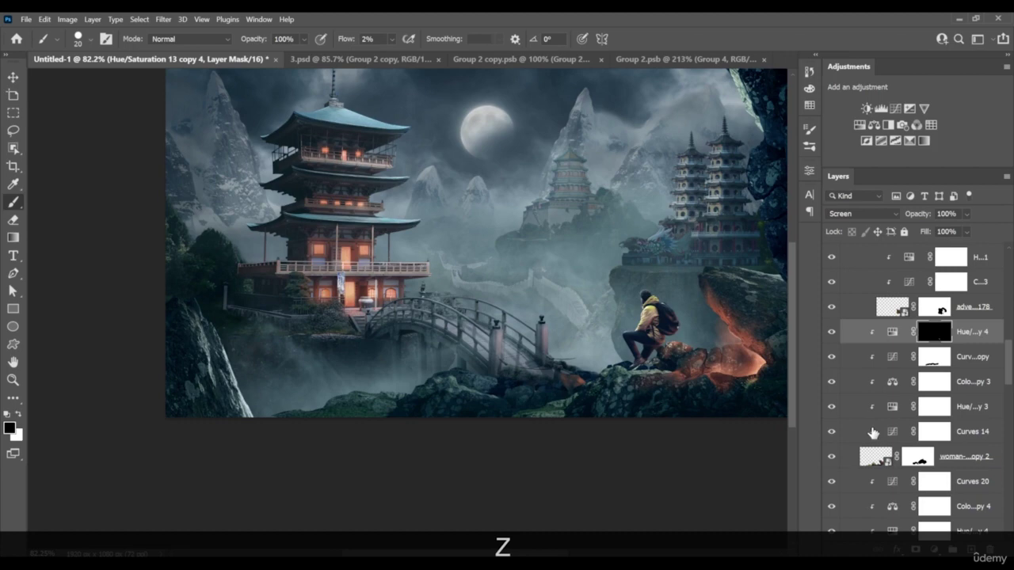
pyautogui.click(829, 461)
pyautogui.click(829, 461)
pyautogui.scroll(1, 931, 434)
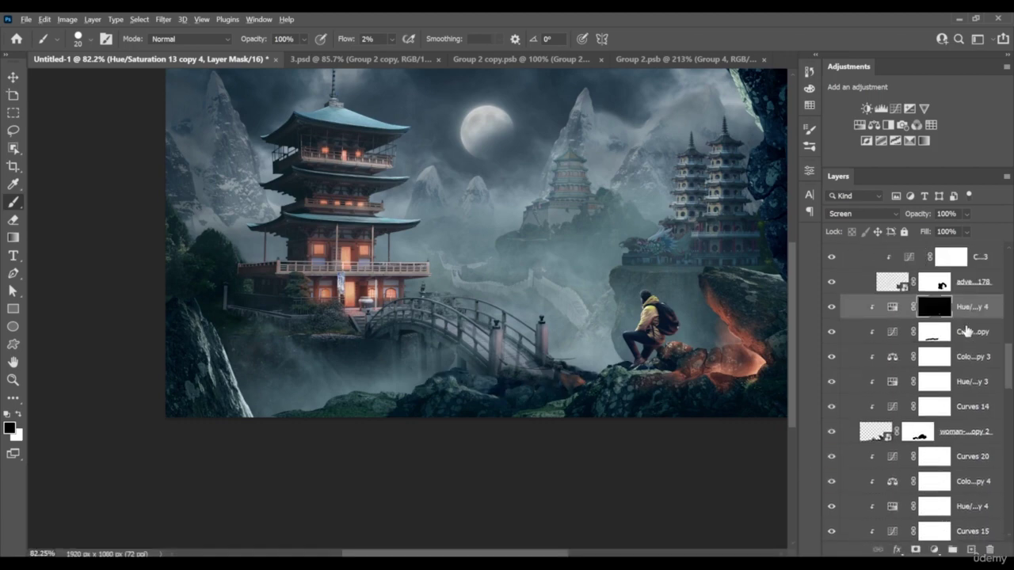
pyautogui.moveTo(967, 310); pyautogui.dragTo(968, 466)
pyautogui.scroll(5, 580, 377)
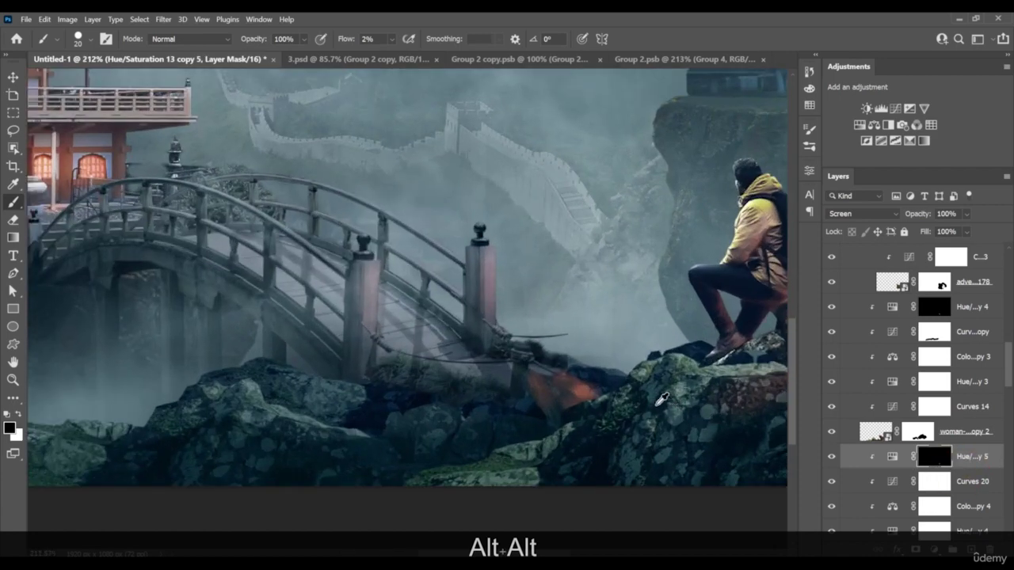
pyautogui.scroll(1, 661, 400)
# Fill the duplicated glow layer's mask with white across the whole canvas and invert it to black
pyautogui.click(926, 455)
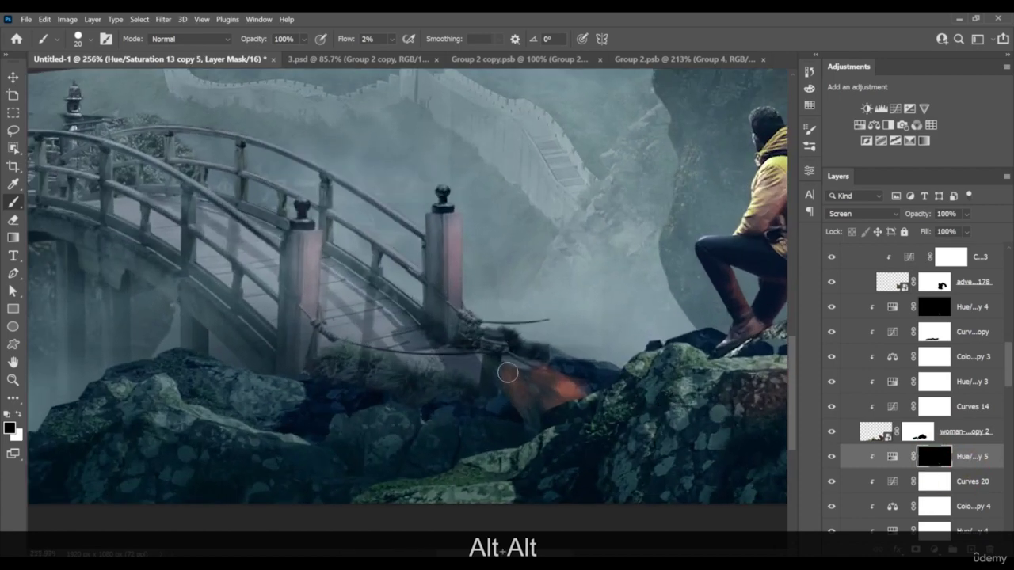
pyautogui.hotkey('ctrl', 'a')
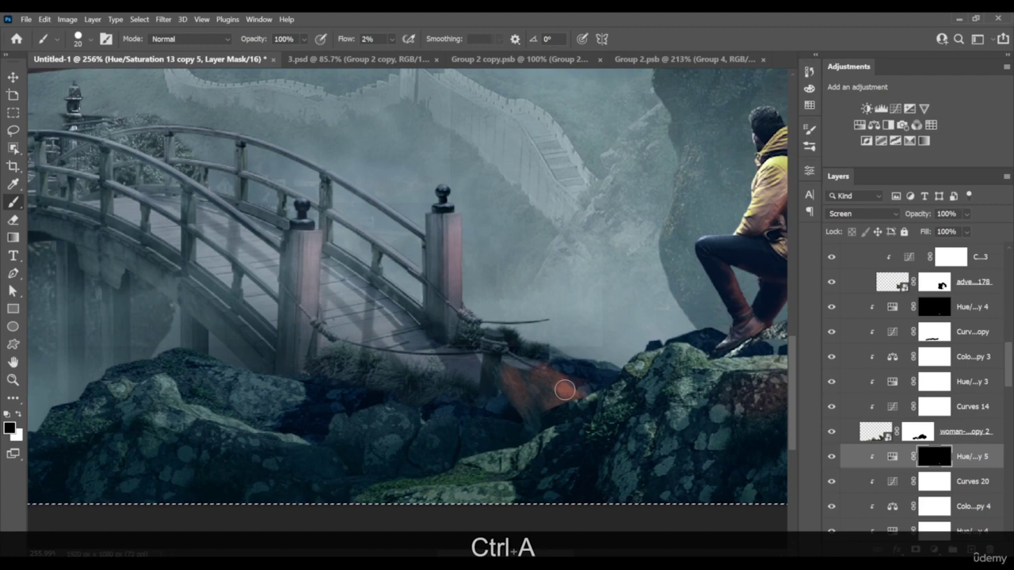
pyautogui.press('BackSpace')
pyautogui.hotkey('ctrl', 'i')
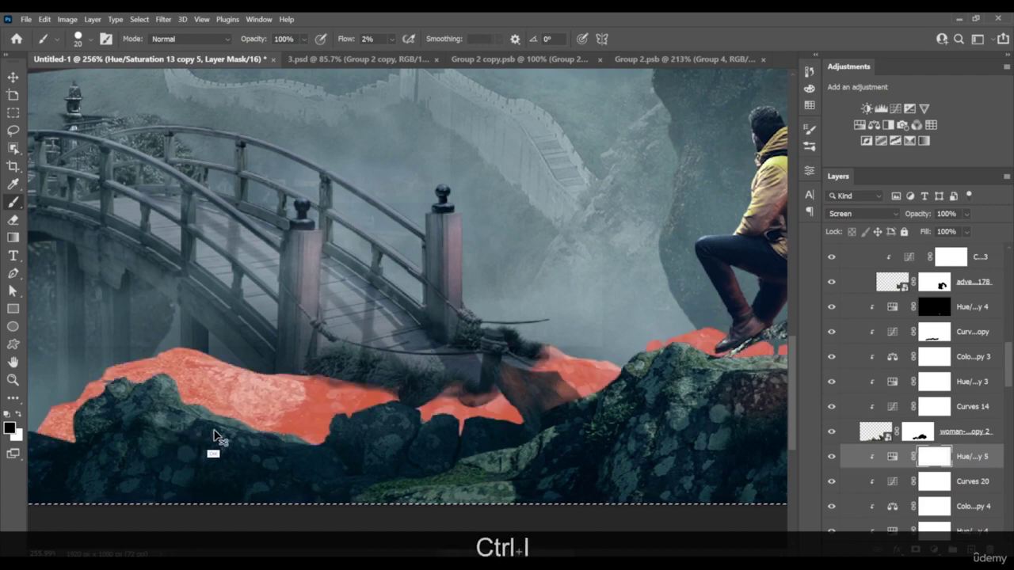
# Paint red glow on the dark rocks between the bridge and the hiker, blending it across both rock glow masks
pyautogui.press('x')
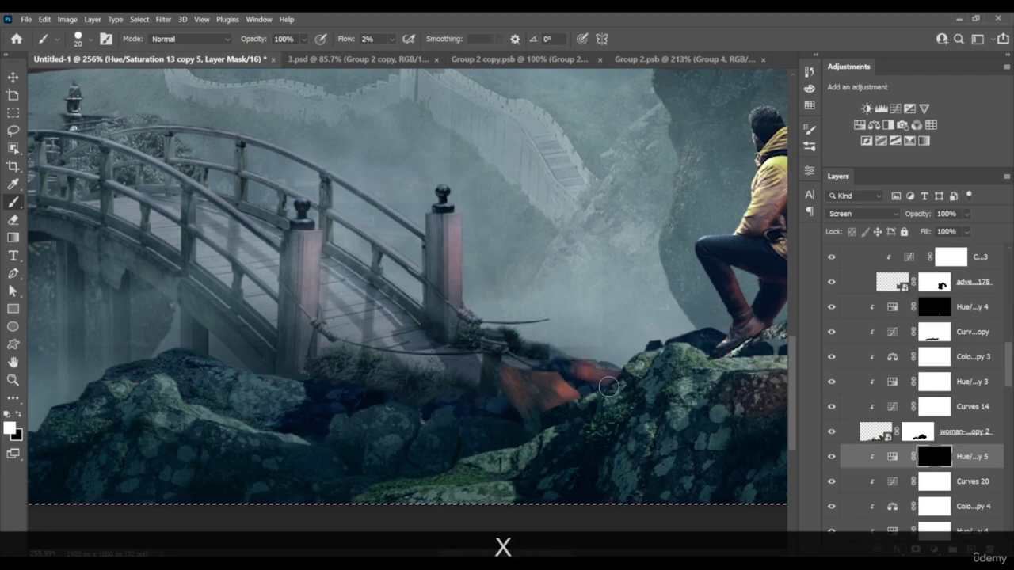
pyautogui.moveTo(609, 387)
pyautogui.mouseDown()
pyautogui.moveTo(524, 356)
pyautogui.moveTo(526, 368)
pyautogui.moveTo(464, 372)
pyautogui.moveTo(591, 368)
pyautogui.moveTo(567, 375)
pyautogui.moveTo(582, 384)
pyautogui.moveTo(557, 355)
pyautogui.moveTo(576, 389)
pyautogui.moveTo(603, 397)
pyautogui.moveTo(575, 378)
pyautogui.moveTo(606, 381)
pyautogui.moveTo(573, 395)
pyautogui.mouseUp()
pyautogui.press('x')
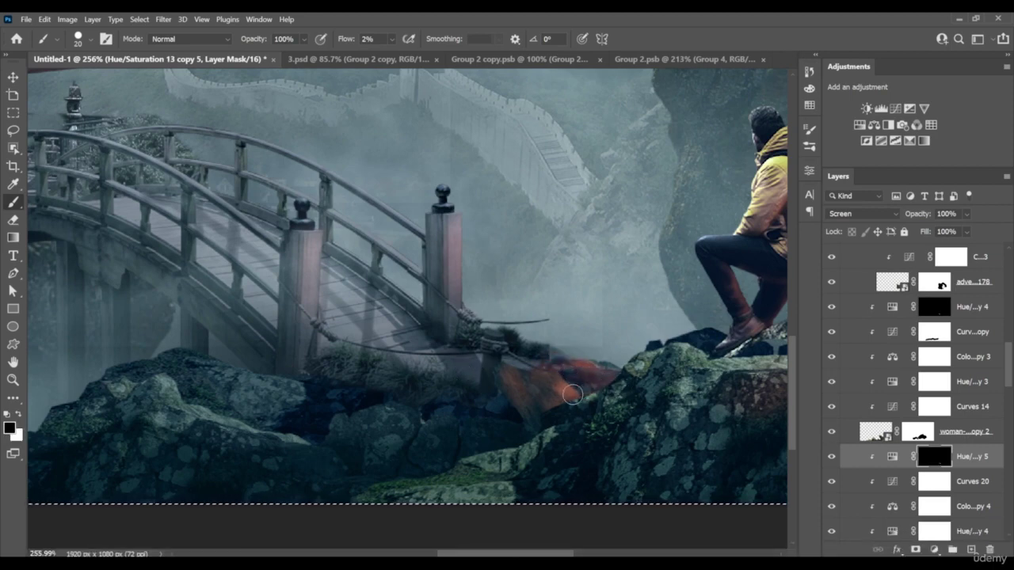
pyautogui.click(932, 306)
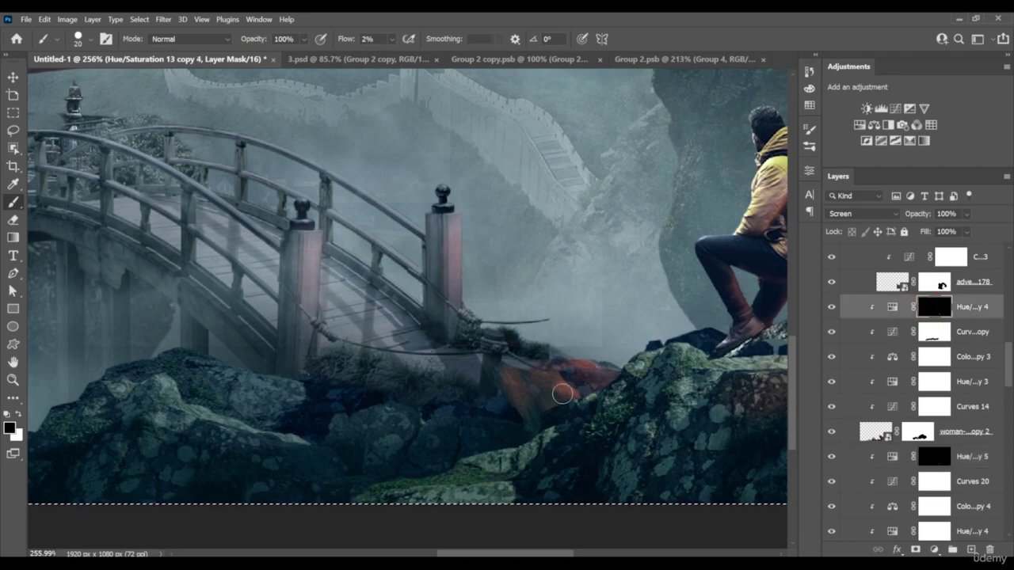
pyautogui.click(933, 457)
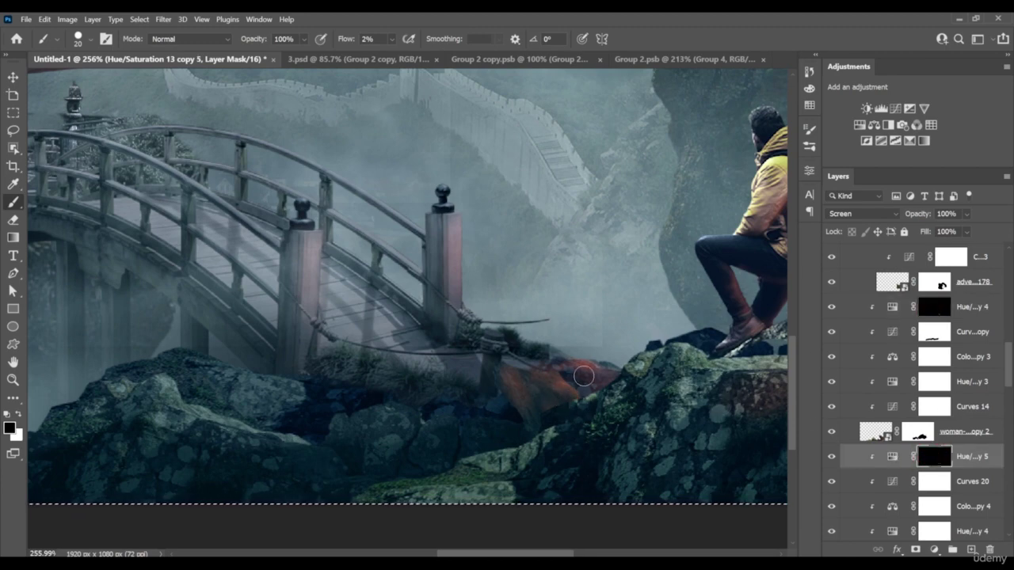
pyautogui.moveTo(584, 376)
pyautogui.mouseDown()
pyautogui.moveTo(564, 372)
pyautogui.moveTo(583, 366)
pyautogui.mouseUp()
# Check the new rock glow against the whole composite and clear the selection
pyautogui.press('z')
pyautogui.moveTo(687, 368)
pyautogui.mouseDown()
pyautogui.moveTo(581, 356)
pyautogui.moveTo(603, 355)
pyautogui.moveTo(544, 387)
pyautogui.mouseUp()
pyautogui.press('space')
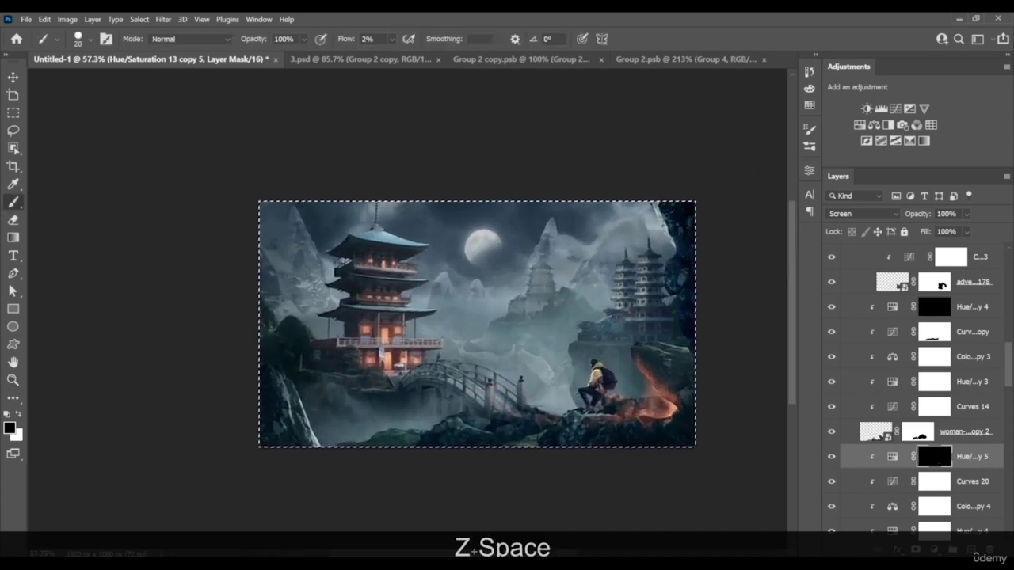
pyautogui.scroll(2, 604, 339)
pyautogui.press('space')
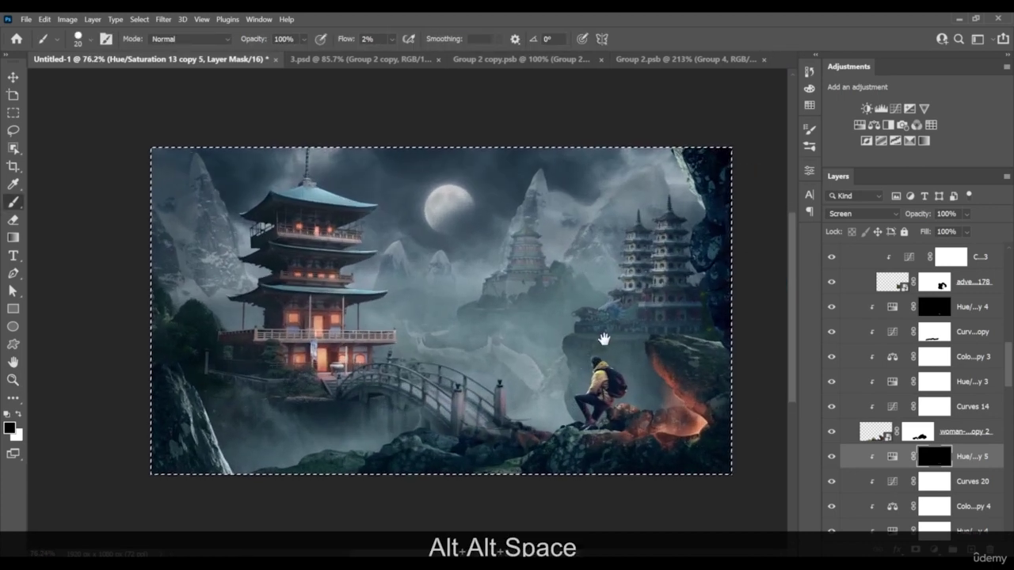
pyautogui.scroll(3, 603, 339)
pyautogui.hotkey('ctrl', 'd')
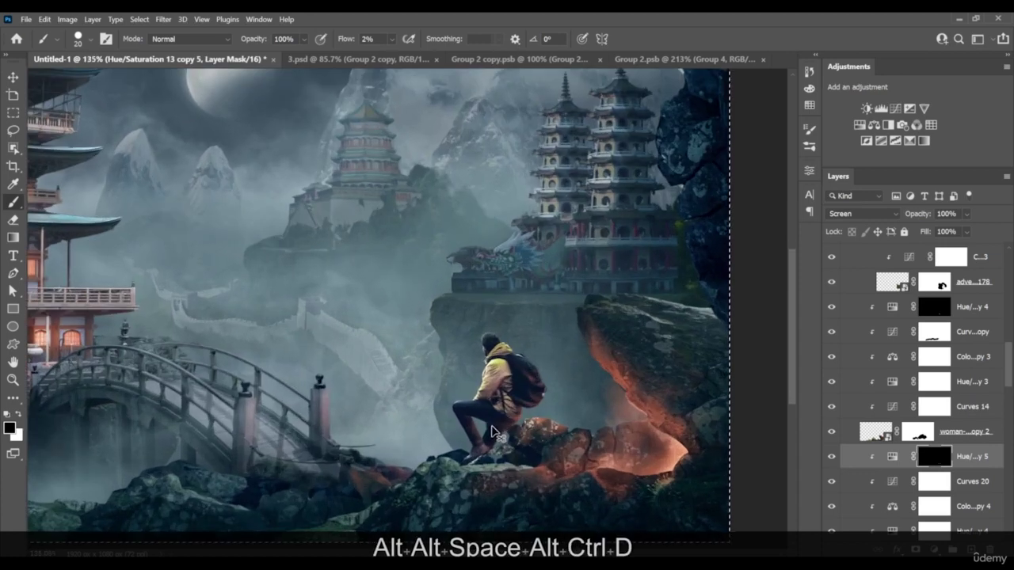
# Toggle the visibility of Curves 12 to check which part of the scene it affects
pyautogui.scroll(4, 915, 456)
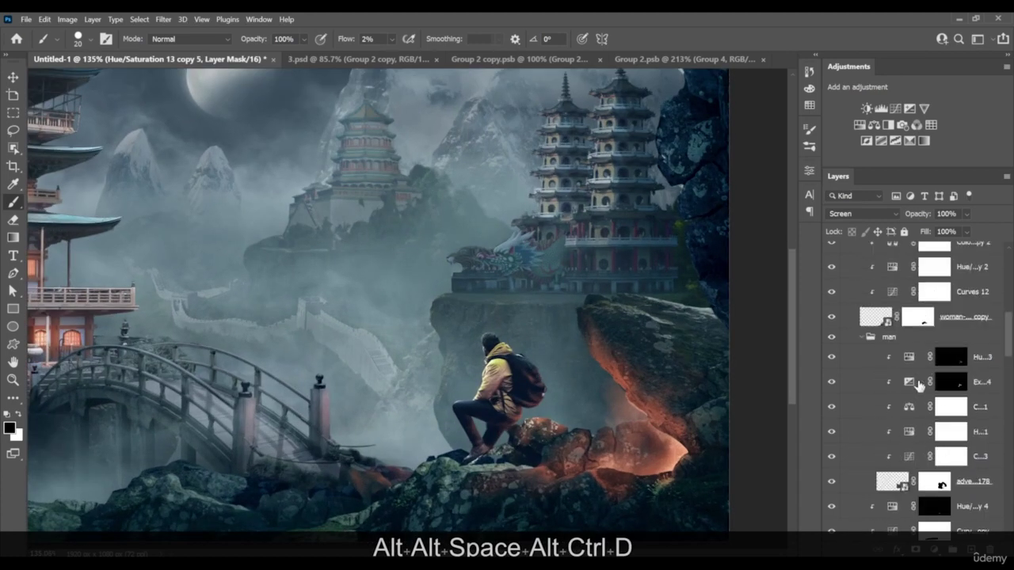
pyautogui.click(892, 293)
pyautogui.click(831, 291)
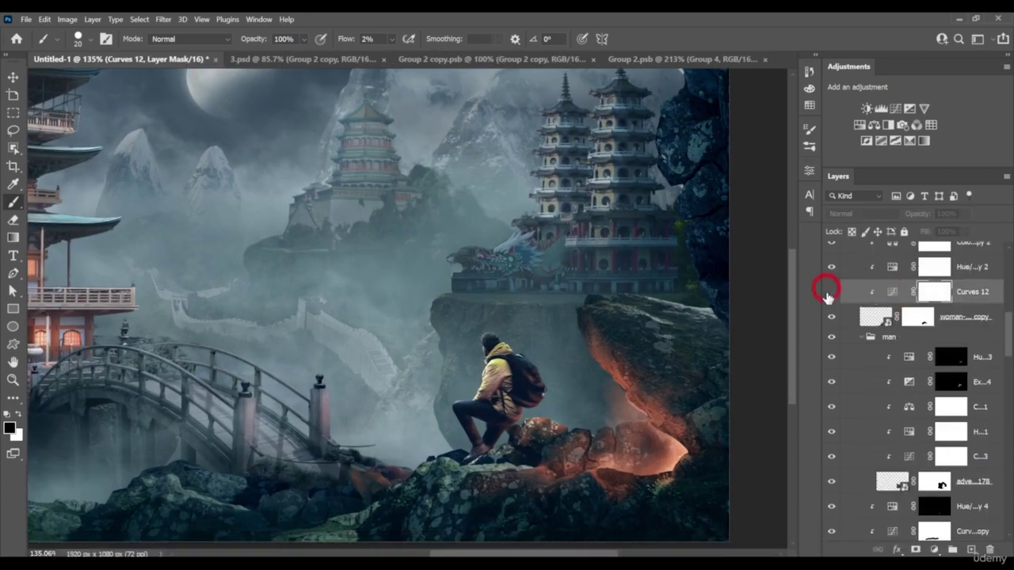
pyautogui.click(831, 291)
pyautogui.scroll(3, 885, 319)
pyautogui.scroll(-5, 892, 467)
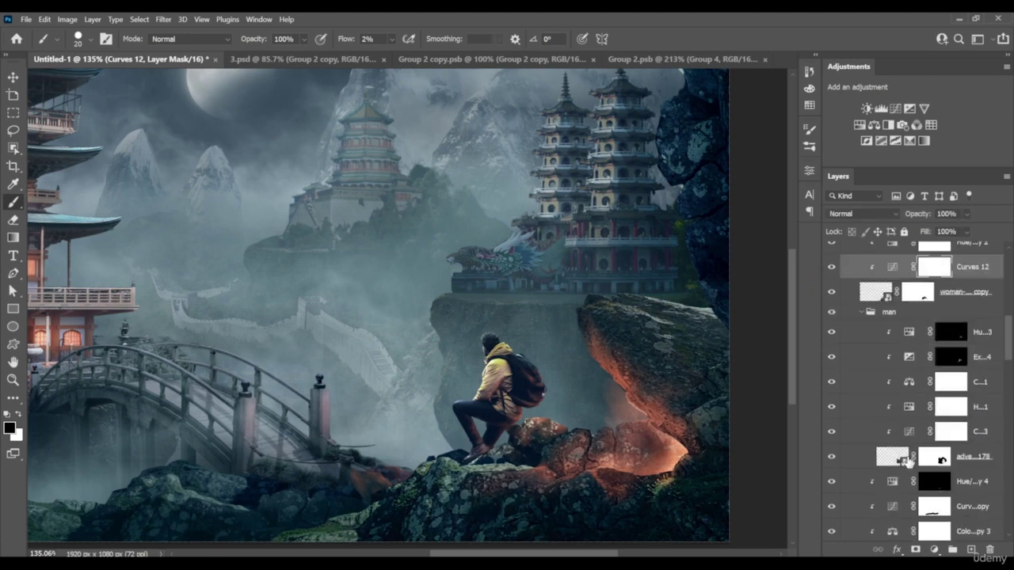
# Darken the hiker with Curves 13, setting the white point output to 209 and a midtone point at input 103, output 75
pyautogui.doubleClick(908, 434)
pyautogui.moveTo(733, 275); pyautogui.dragTo(738, 385)
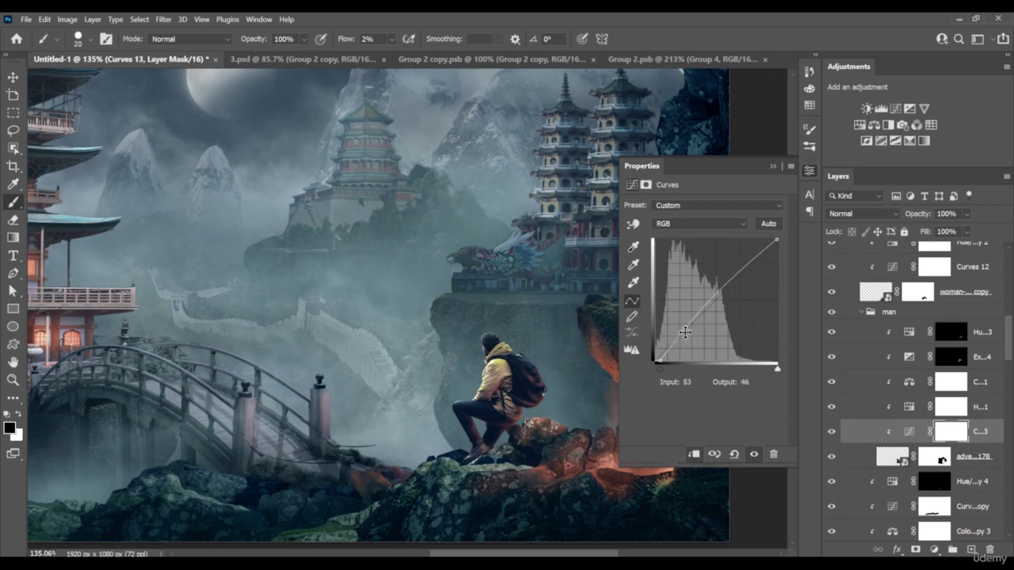
pyautogui.moveTo(685, 332); pyautogui.dragTo(699, 323)
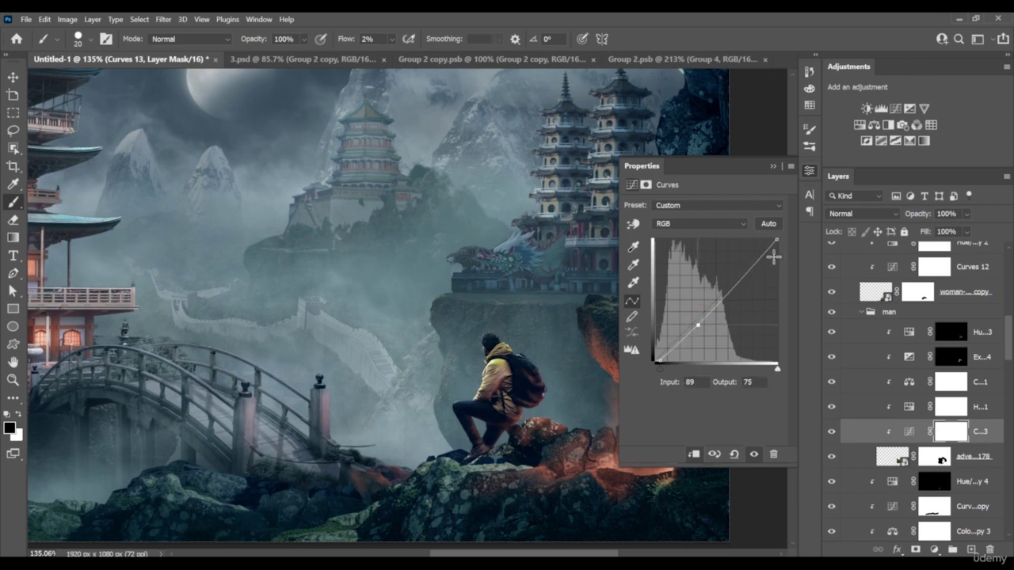
pyautogui.moveTo(777, 240); pyautogui.dragTo(780, 262)
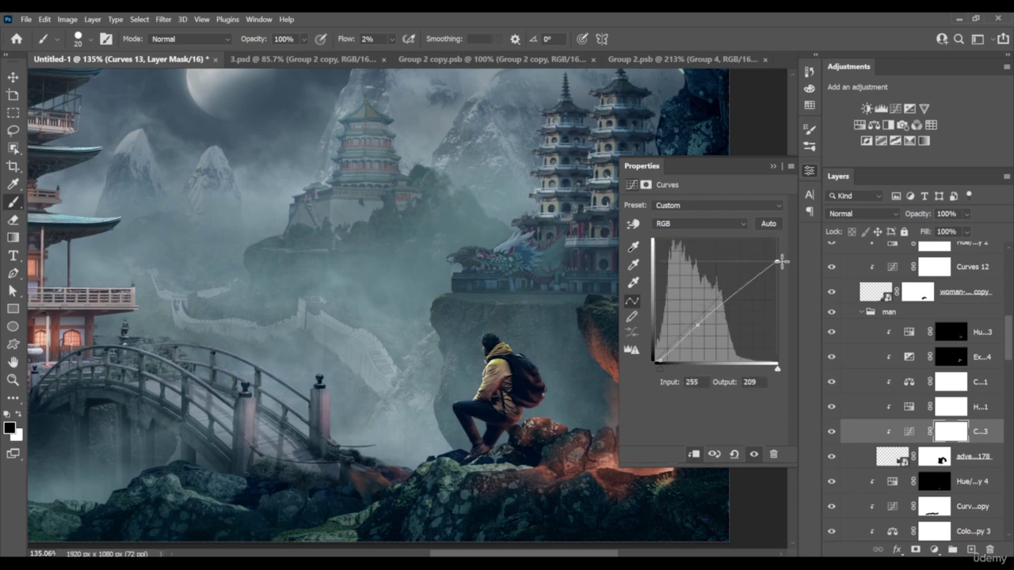
pyautogui.moveTo(699, 325); pyautogui.dragTo(704, 326)
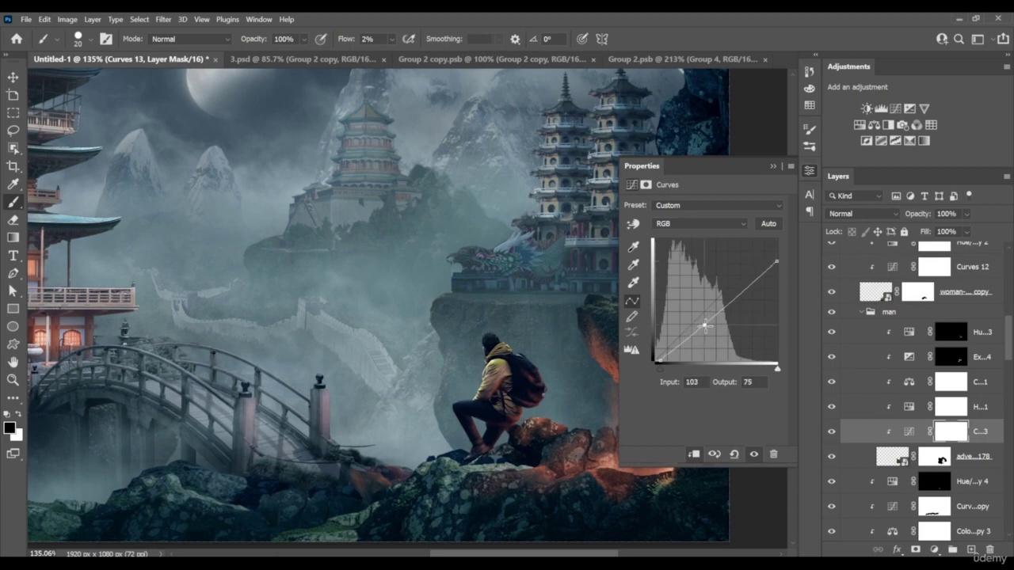
pyautogui.click(772, 166)
pyautogui.scroll(-5, 621, 383)
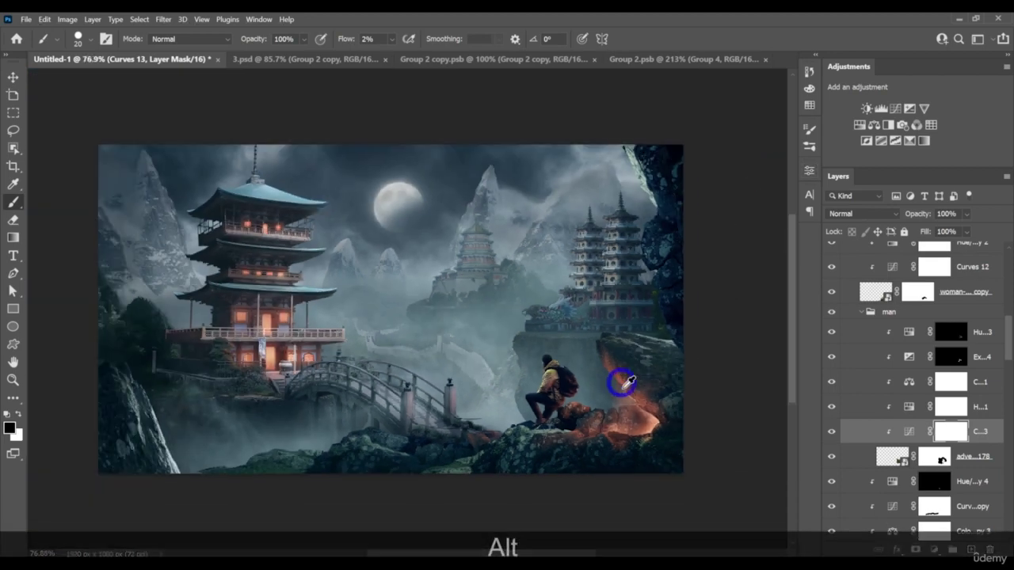
pyautogui.scroll(-2, 622, 383)
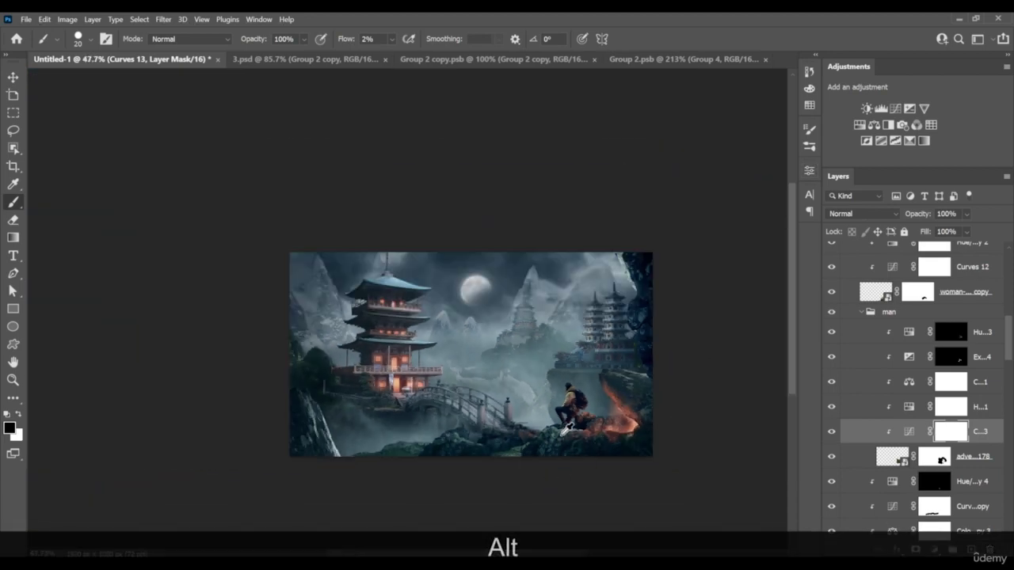
# Refine the hiker's red glow by painting a faint tint on the head and upper body in the top Hue/Saturation layer's mask
pyautogui.scroll(2, 566, 430)
pyautogui.scroll(2, 587, 428)
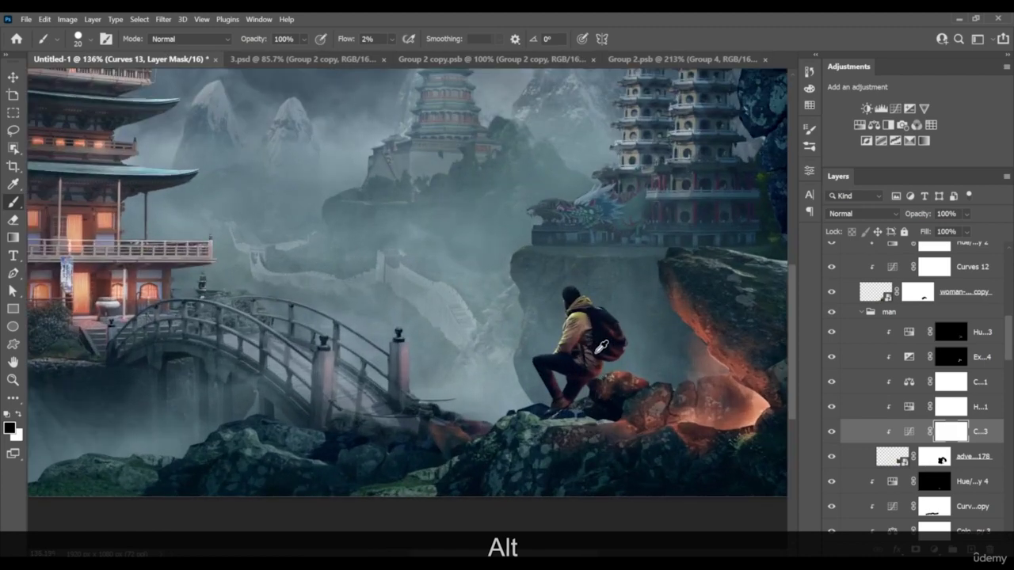
pyautogui.scroll(3, 602, 347)
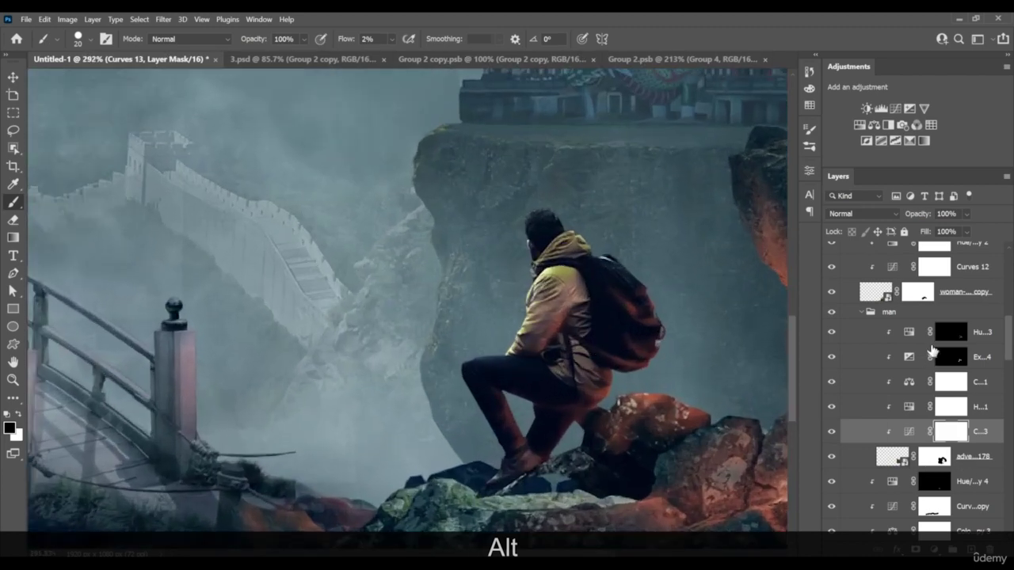
pyautogui.click(943, 331)
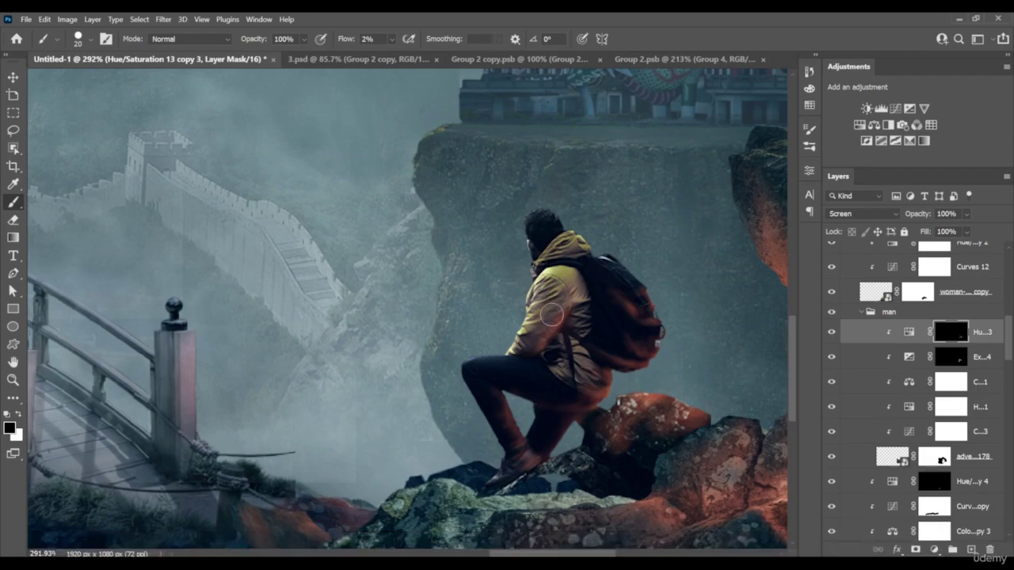
pyautogui.press('z')
pyautogui.moveTo(554, 312)
pyautogui.mouseDown()
pyautogui.moveTo(533, 317)
pyautogui.moveTo(512, 301)
pyautogui.moveTo(528, 310)
pyautogui.moveTo(619, 305)
pyautogui.moveTo(575, 276)
pyautogui.moveTo(614, 286)
pyautogui.moveTo(595, 259)
pyautogui.mouseUp()
pyautogui.press('x')
pyautogui.press('z')
pyautogui.press('x')
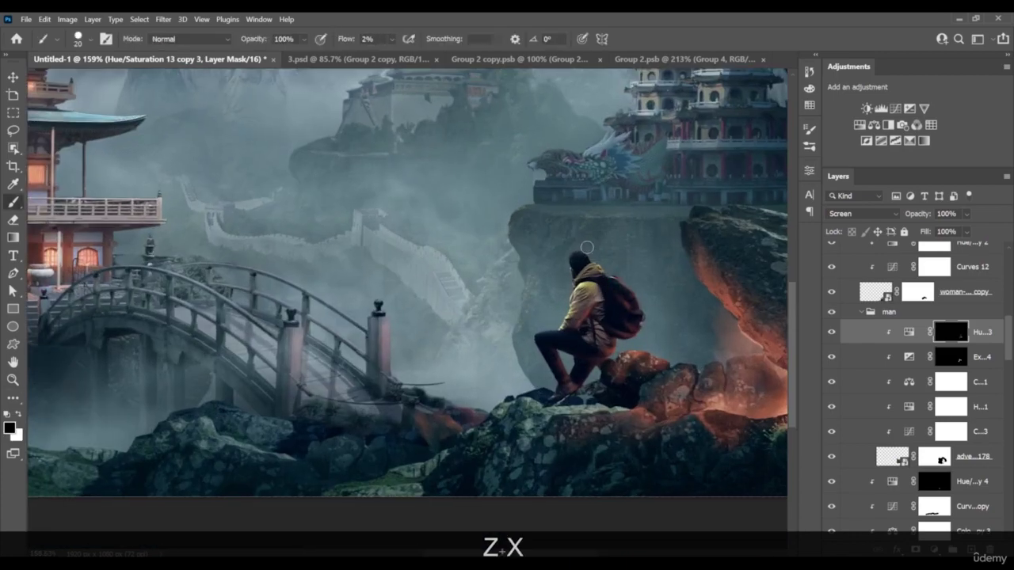
pyautogui.press('x')
pyautogui.press('x')
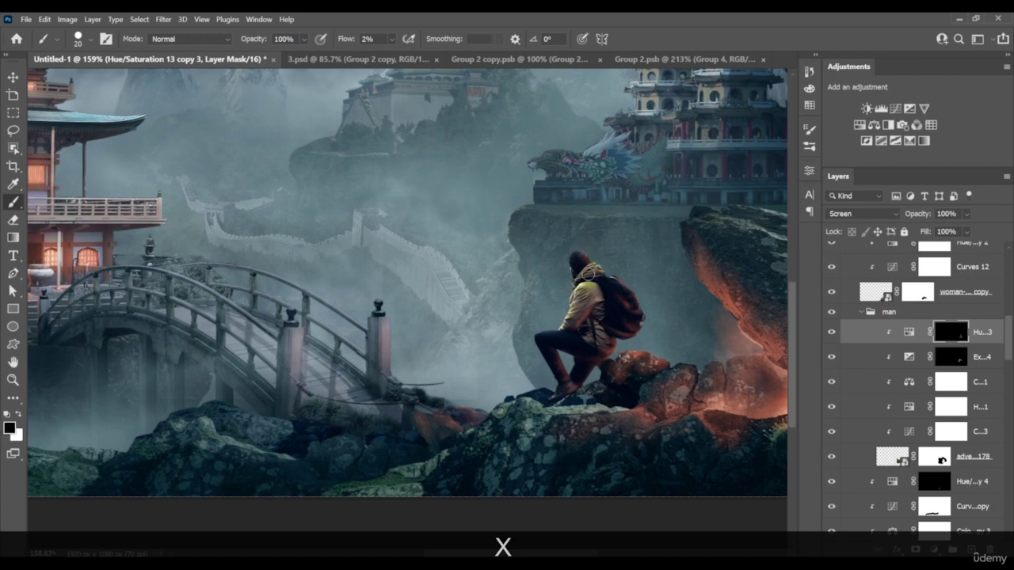
pyautogui.press('z')
pyautogui.moveTo(581, 263)
pyautogui.mouseDown()
pyautogui.moveTo(559, 268)
pyautogui.moveTo(594, 274)
pyautogui.mouseUp()
pyautogui.press('alt')
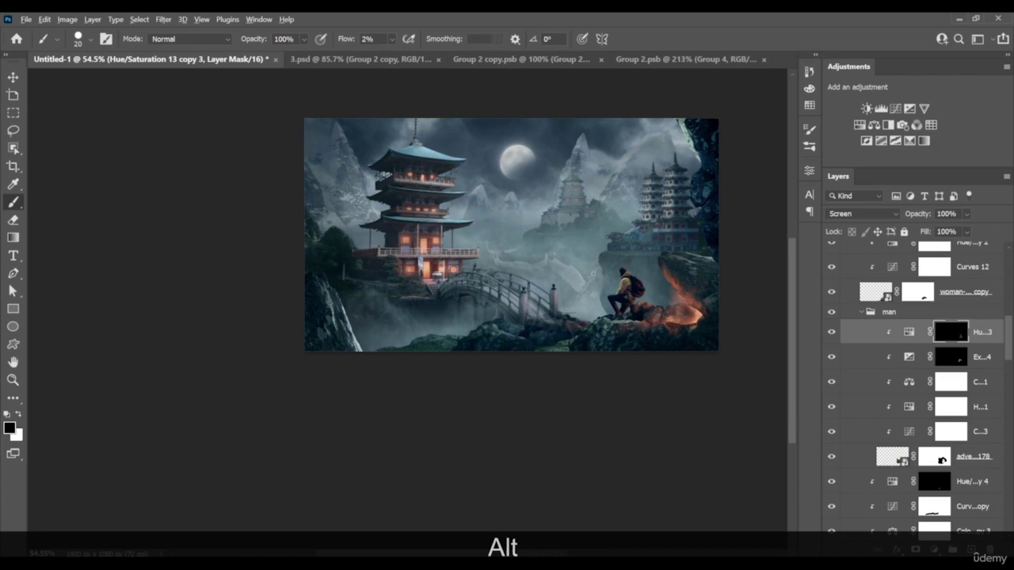
pyautogui.press('alt')
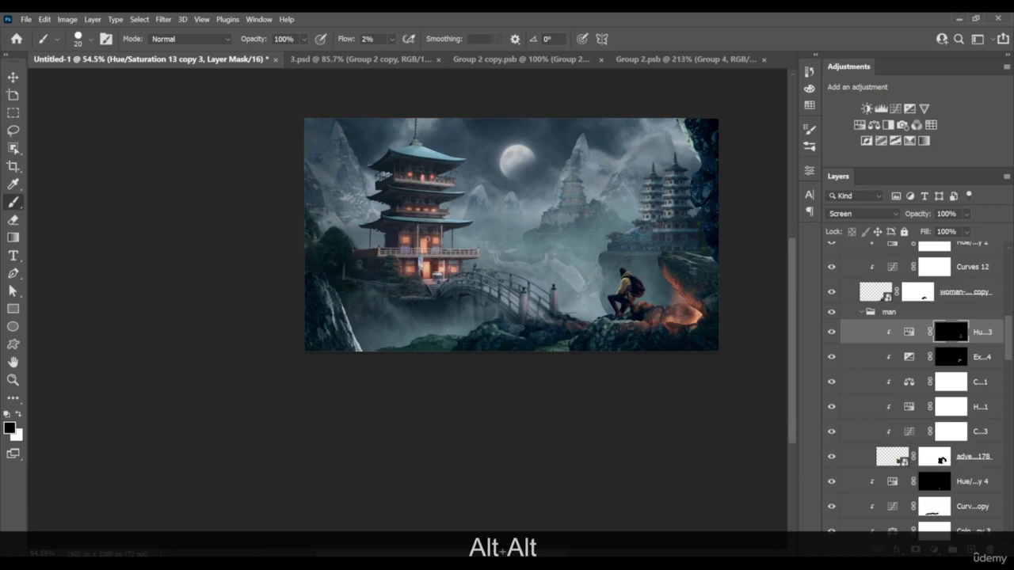
# Duplicate the hiker's top Hue/Saturation glow layer into the build 2 group and expand the group's layers
pyautogui.scroll(5, 656, 216)
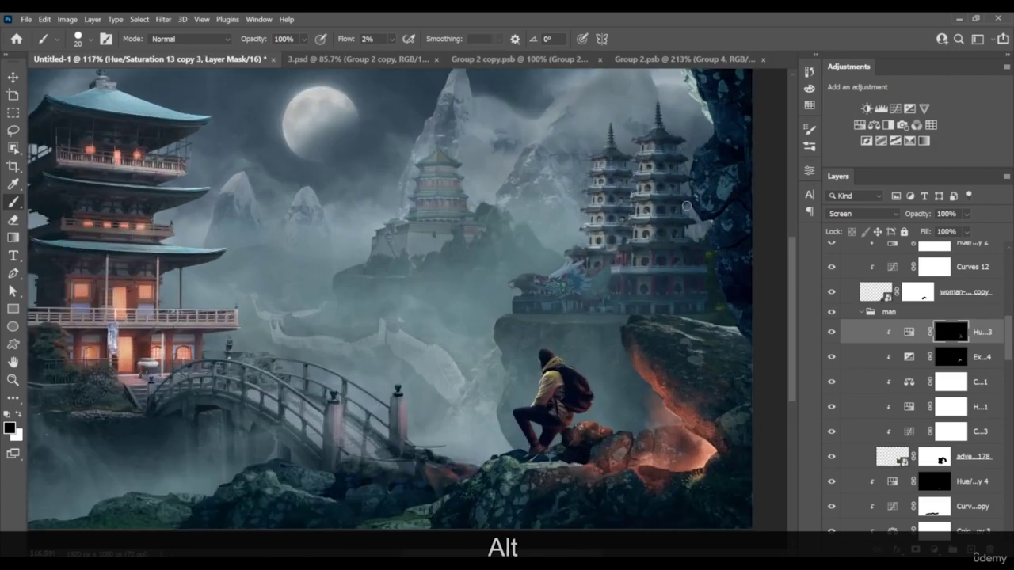
pyautogui.moveTo(963, 141); pyautogui.dragTo(923, 431)
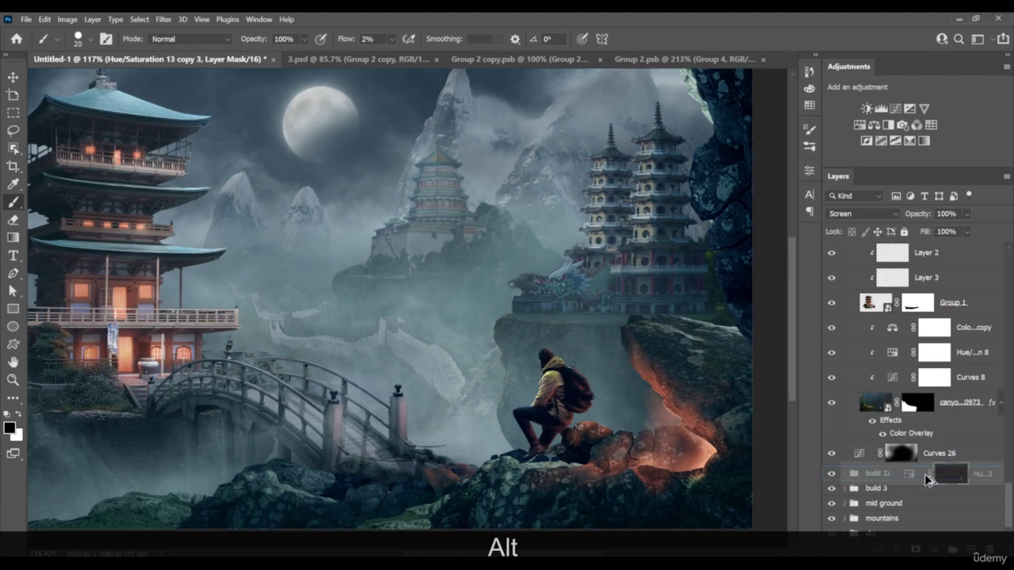
pyautogui.click(926, 475)
pyautogui.click(845, 474)
pyautogui.scroll(-3, 911, 481)
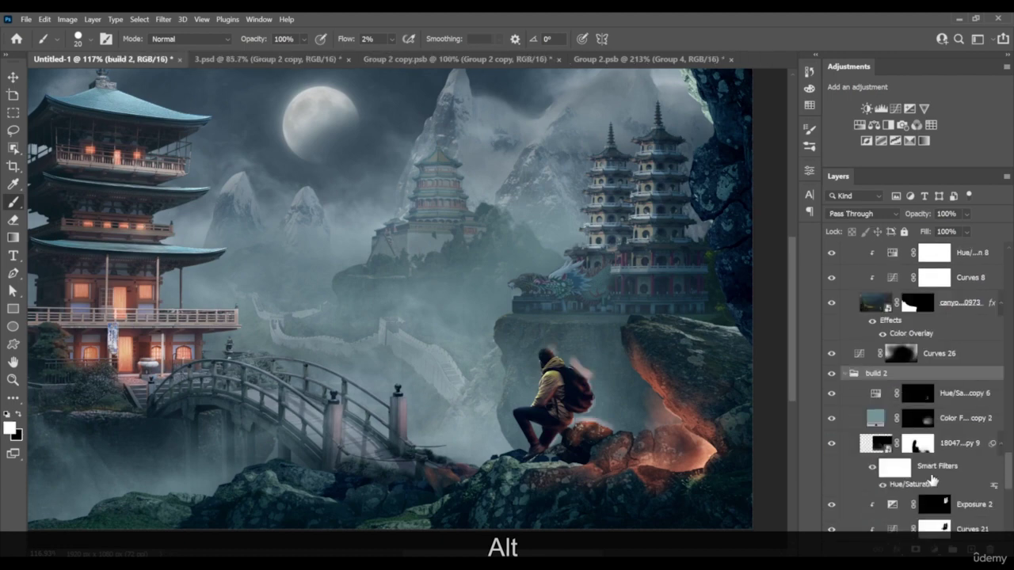
# Place the duplicated Hue/Saturation layer directly above Exposure 2, clip it to the building, and reset its mask to solid black
pyautogui.moveTo(945, 402)
pyautogui.mouseDown()
pyautogui.moveTo(950, 480)
pyautogui.moveTo(947, 388)
pyautogui.mouseUp()
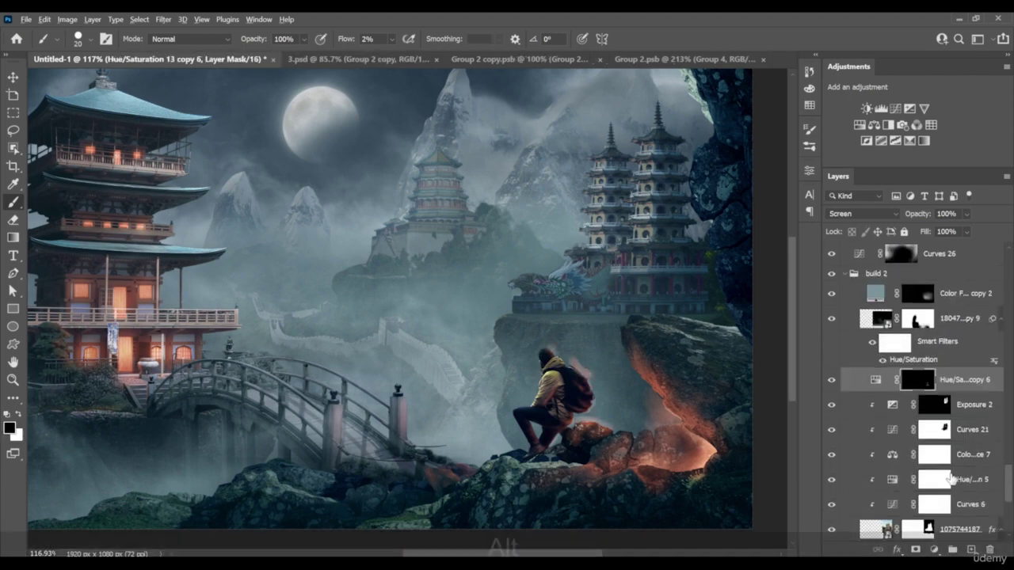
pyautogui.keyDown('alt'); pyautogui.click(942, 393); pyautogui.keyUp('alt')
pyautogui.hotkey('ctrl', 'a')
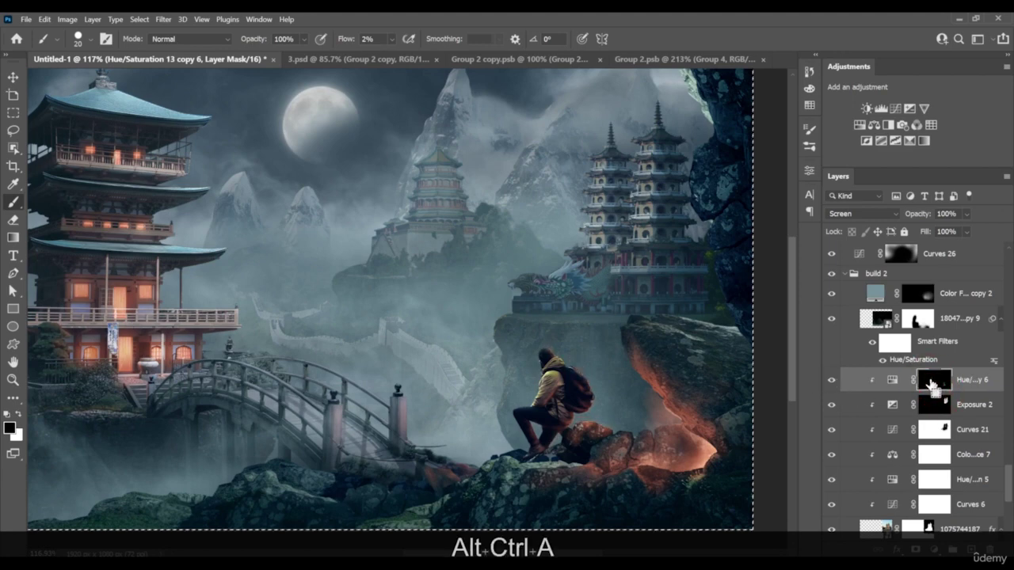
pyautogui.hotkey('ctrl', 'BackSpace')
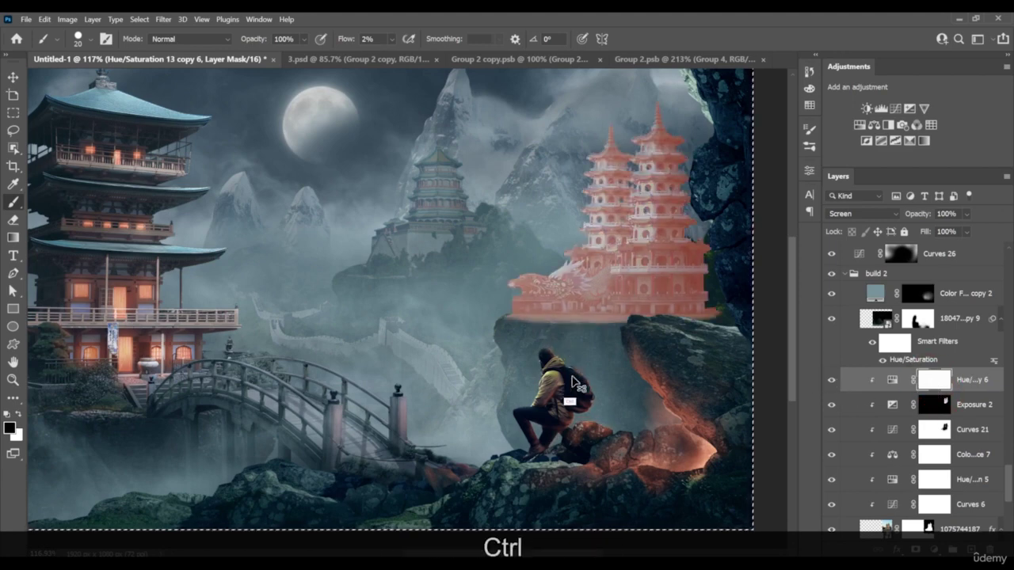
pyautogui.hotkey('ctrl', 'd')
pyautogui.press('space')
pyautogui.moveTo(679, 295); pyautogui.dragTo(633, 325)
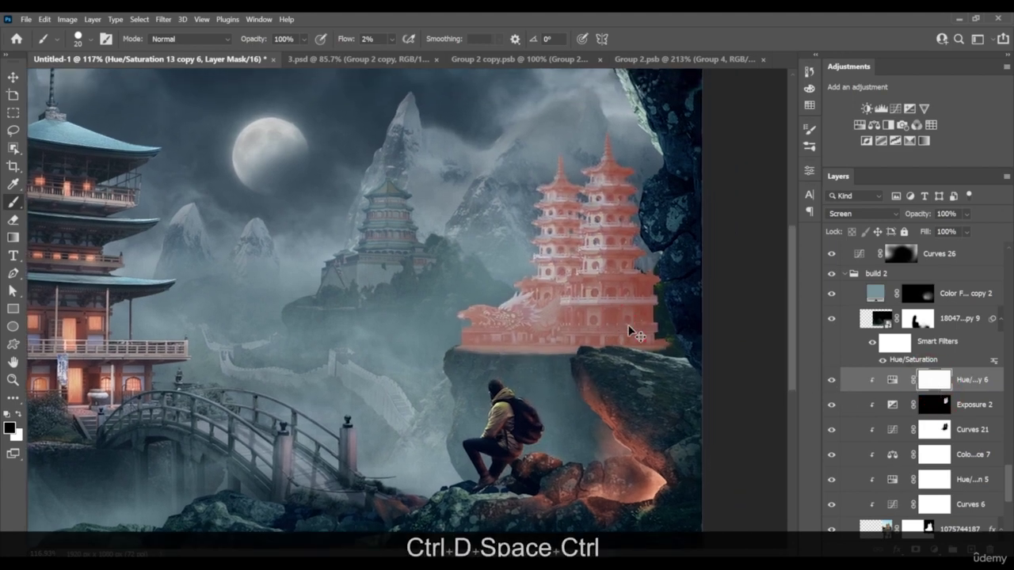
pyautogui.hotkey('ctrl', 'i')
# Prepare a 9 px Hard Round white brush for the tower windows, undoing the faint test strokes and raising flow to 100%
pyautogui.press('z')
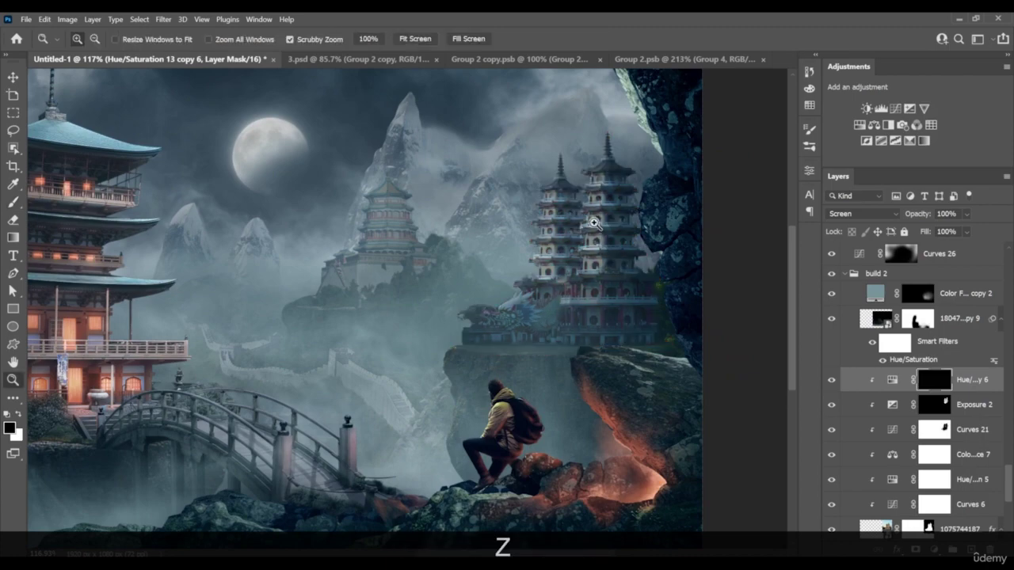
pyautogui.moveTo(630, 266); pyautogui.dragTo(644, 226)
pyautogui.press('b')
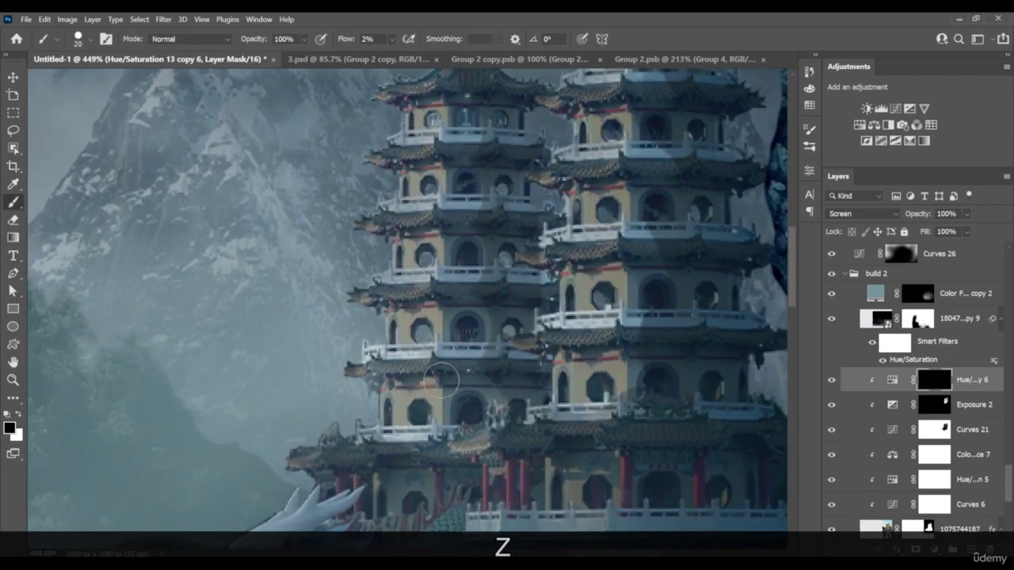
pyautogui.press('[')
pyautogui.press('[')
pyautogui.press('[')
pyautogui.press('x')
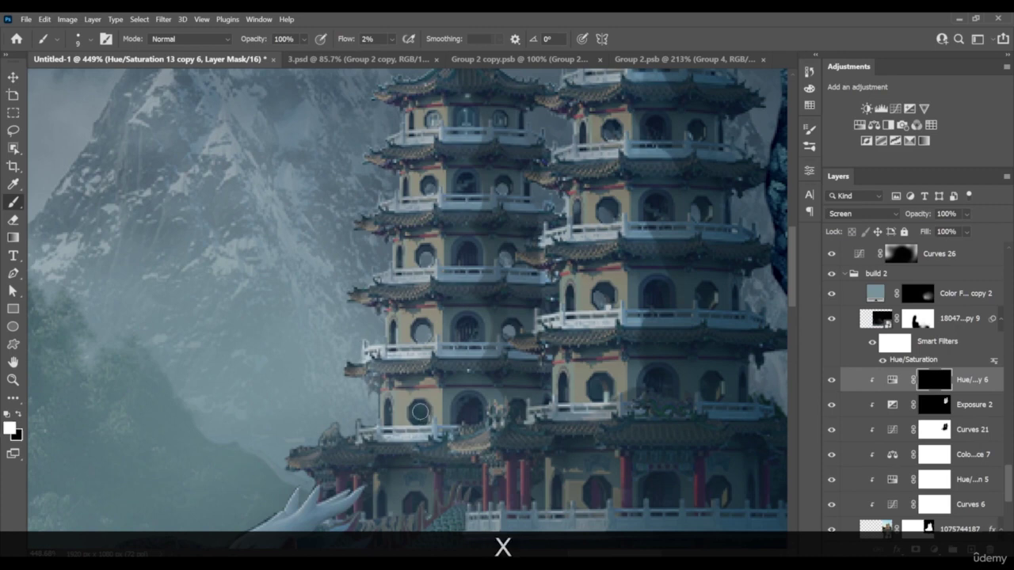
pyautogui.hotkey('ctrl', 'z')
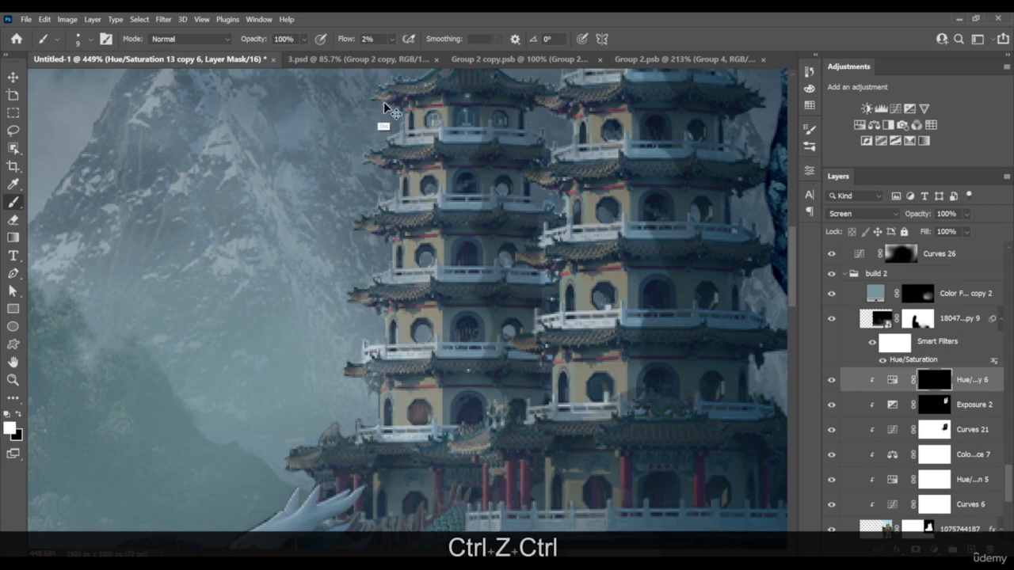
pyautogui.hotkey('ctrl', 'z')
pyautogui.moveTo(392, 39)
pyautogui.mouseDown()
pyautogui.moveTo(423, 57)
pyautogui.moveTo(459, 57)
pyautogui.mouseUp()
pyautogui.rightClick(436, 410)
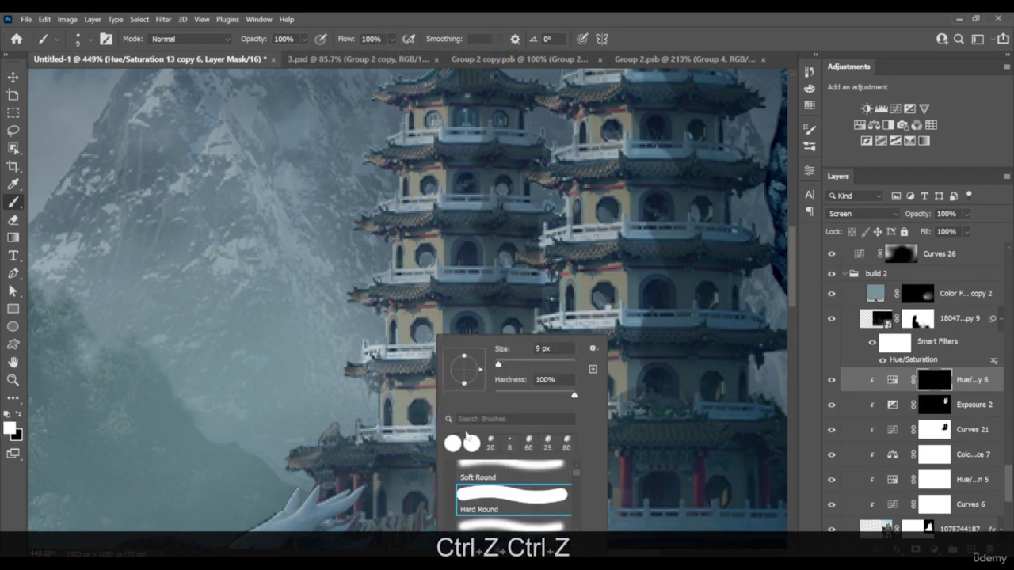
# Paint a red glow over one round window on each of the shorter tower's five storeys in the Hue/Saturation mask
pyautogui.click(421, 412)
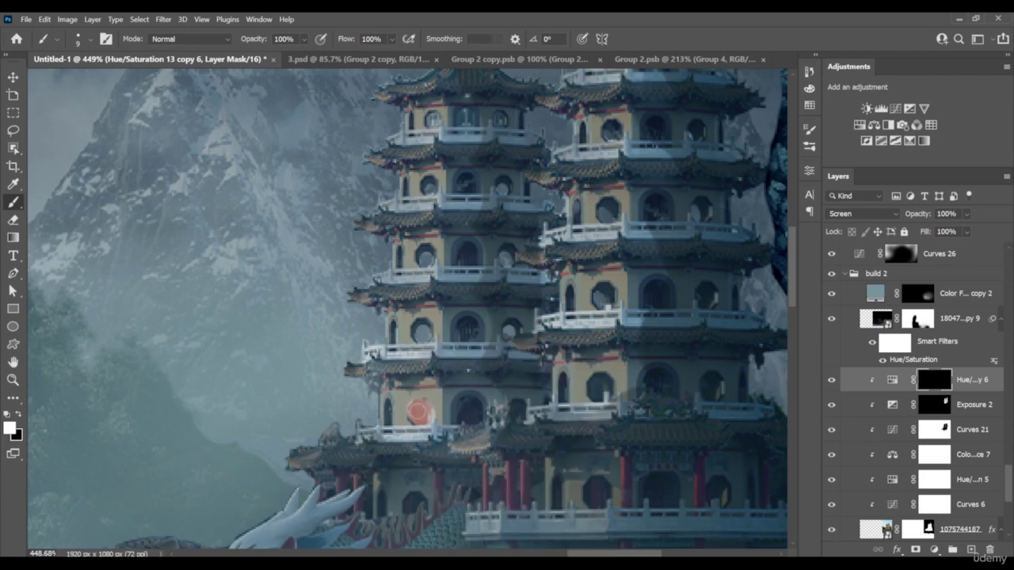
pyautogui.click(422, 331)
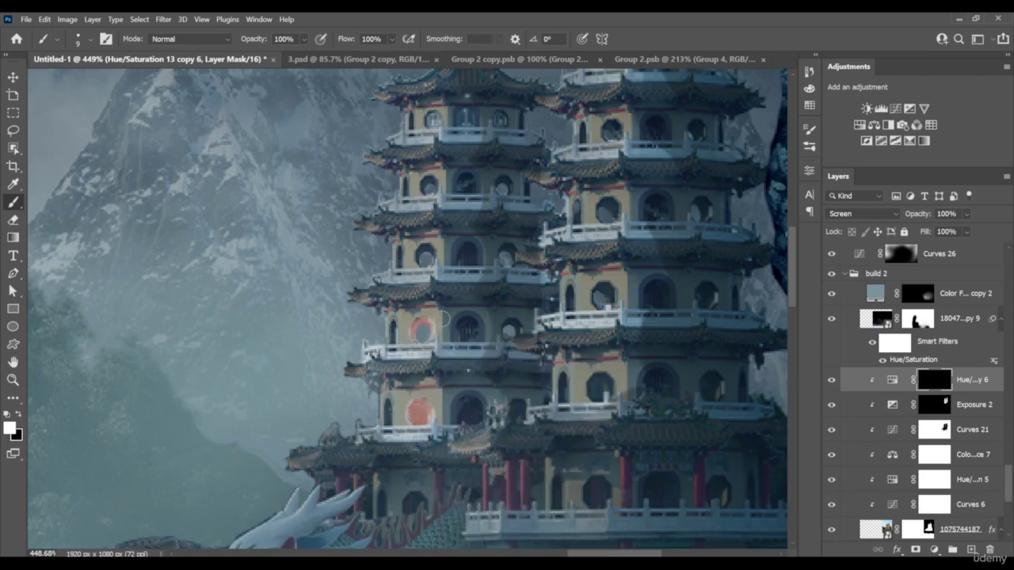
pyautogui.moveTo(445, 319); pyautogui.dragTo(451, 365)
pyautogui.click(431, 303)
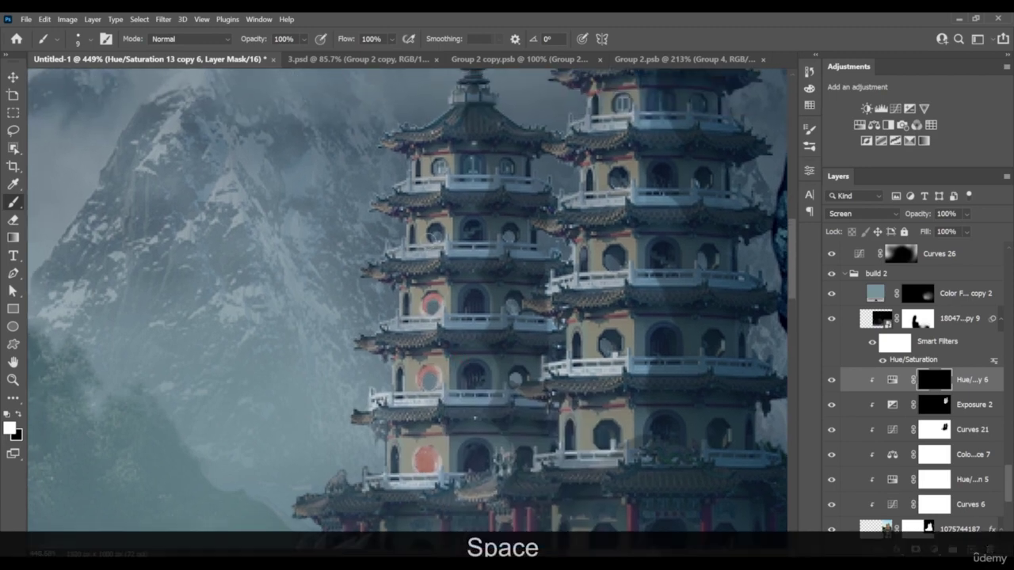
pyautogui.click(435, 233)
pyautogui.click(442, 165)
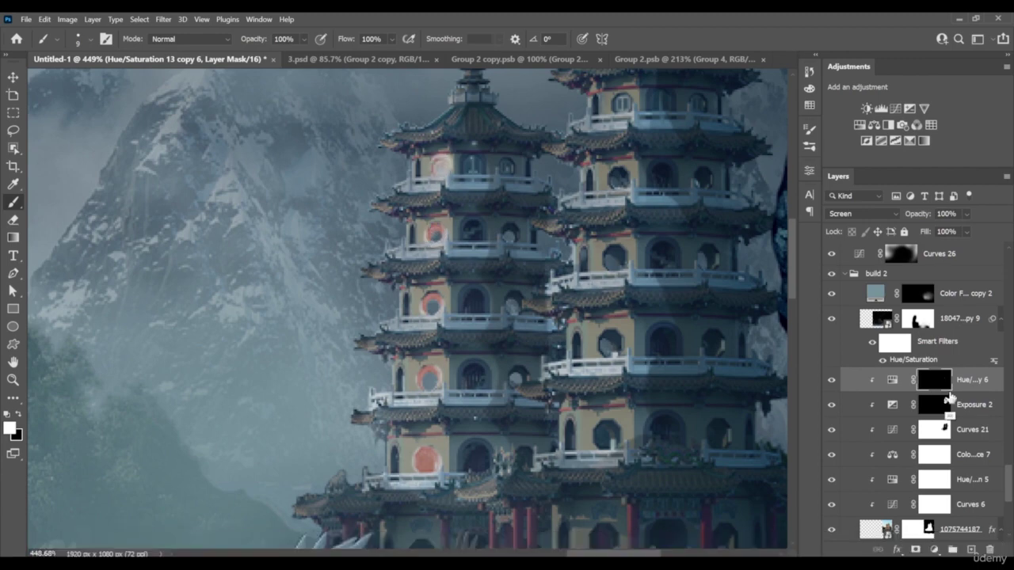
# Release the Hue/Saturation layer from its clipping mask and paint glows over four round windows of the taller tower
pyautogui.keyDown('alt'); pyautogui.click(950, 393); pyautogui.keyUp('alt')
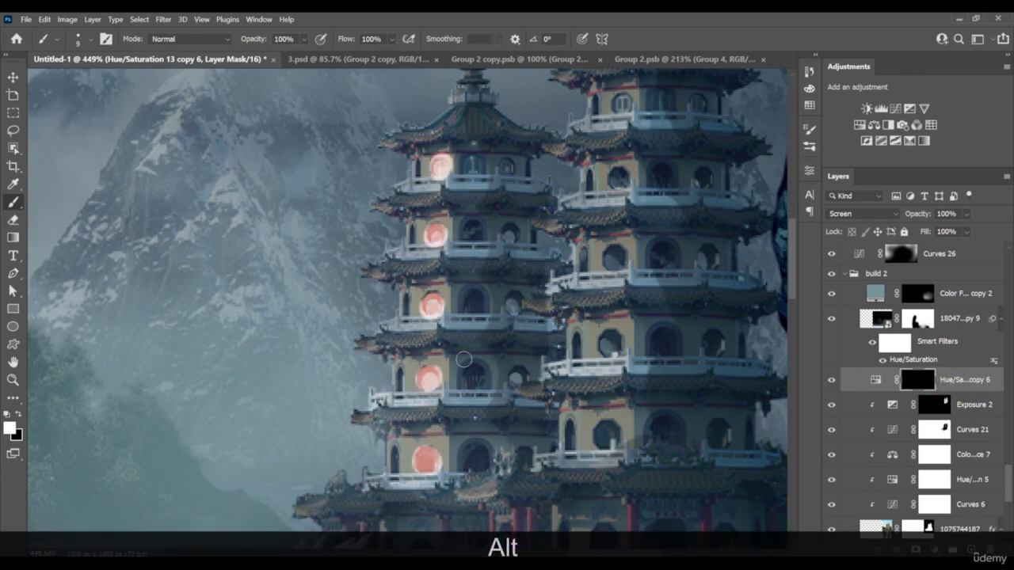
pyautogui.moveTo(463, 359); pyautogui.dragTo(441, 355)
pyautogui.moveTo(515, 374); pyautogui.dragTo(471, 386)
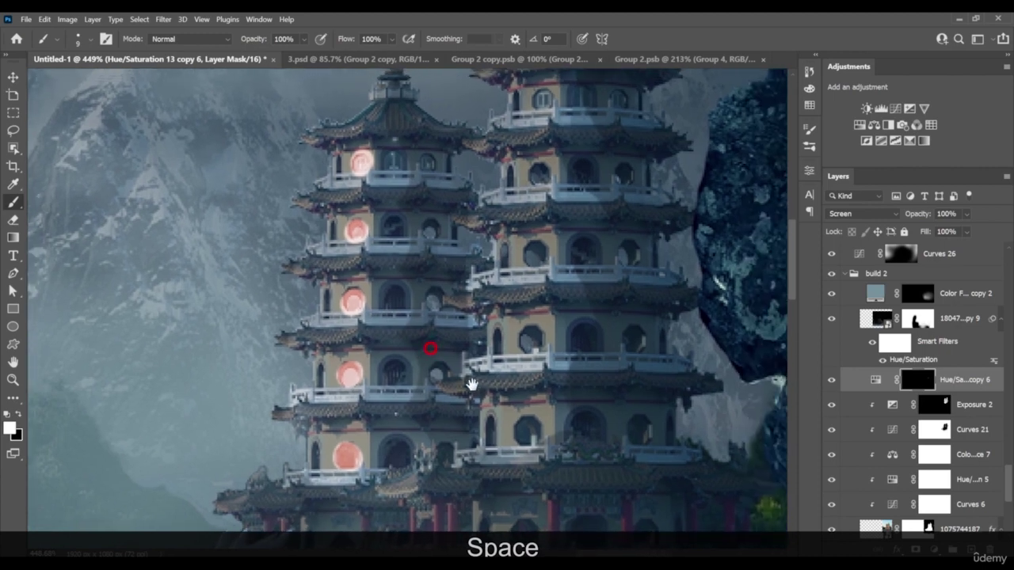
pyautogui.click(527, 432)
pyautogui.click(530, 339)
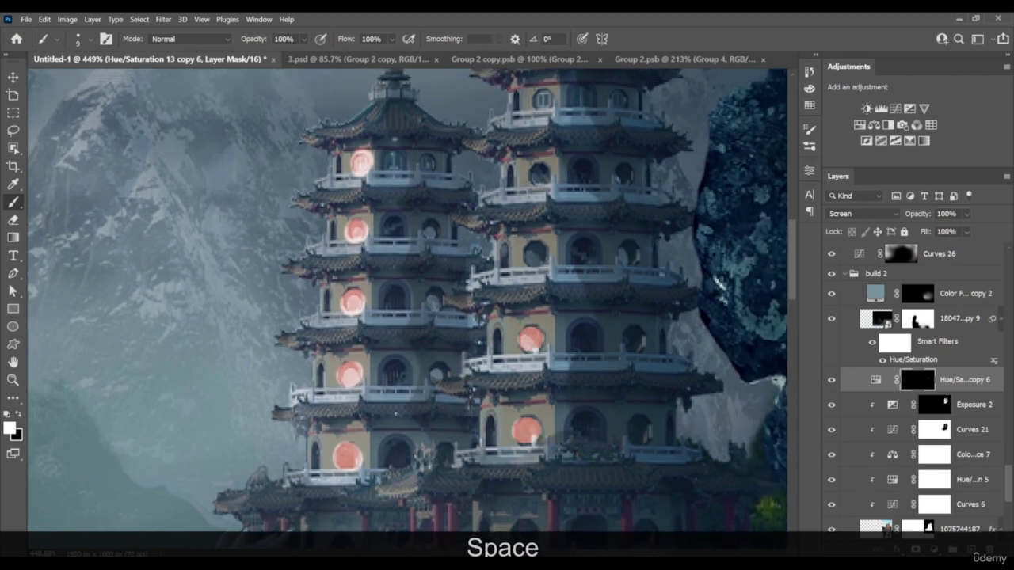
pyautogui.click(535, 253)
pyautogui.click(541, 170)
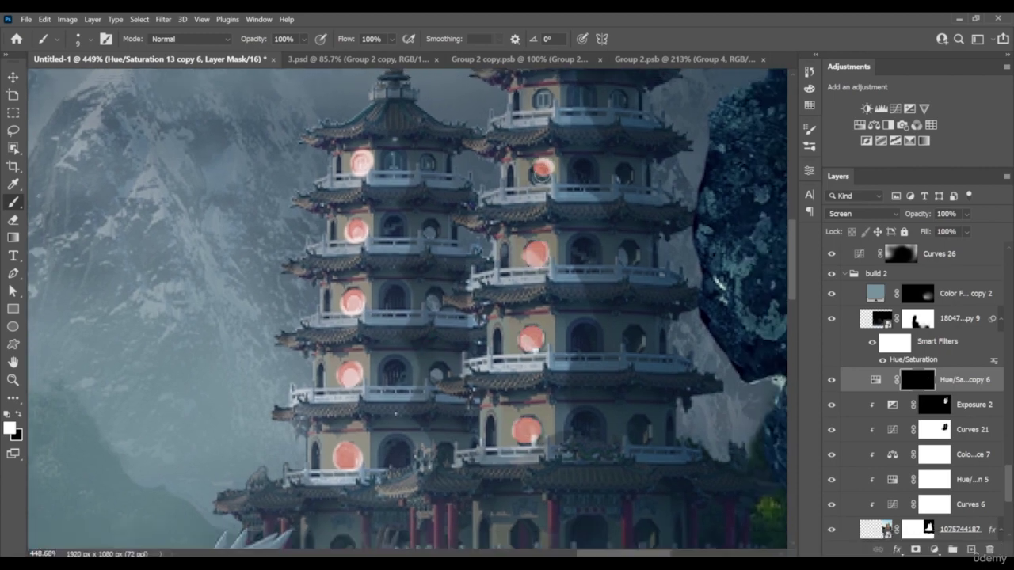
# Erase two middle window glows on the taller tower and shift the shorter tower's second-highest glow to the window across
pyautogui.press('z')
pyautogui.moveTo(590, 236)
pyautogui.mouseDown()
pyautogui.moveTo(498, 217)
pyautogui.moveTo(592, 251)
pyautogui.mouseUp()
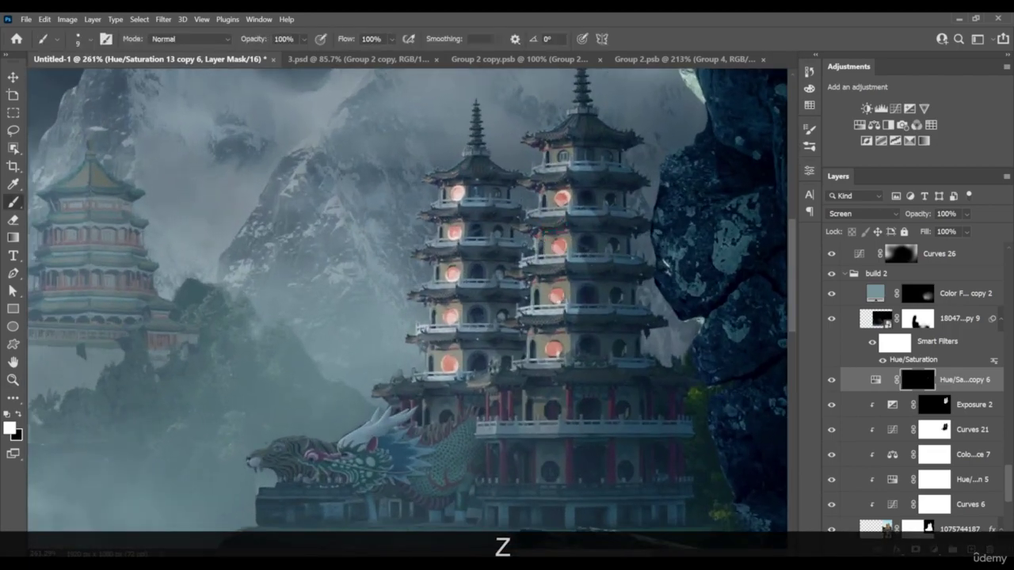
pyautogui.press('x')
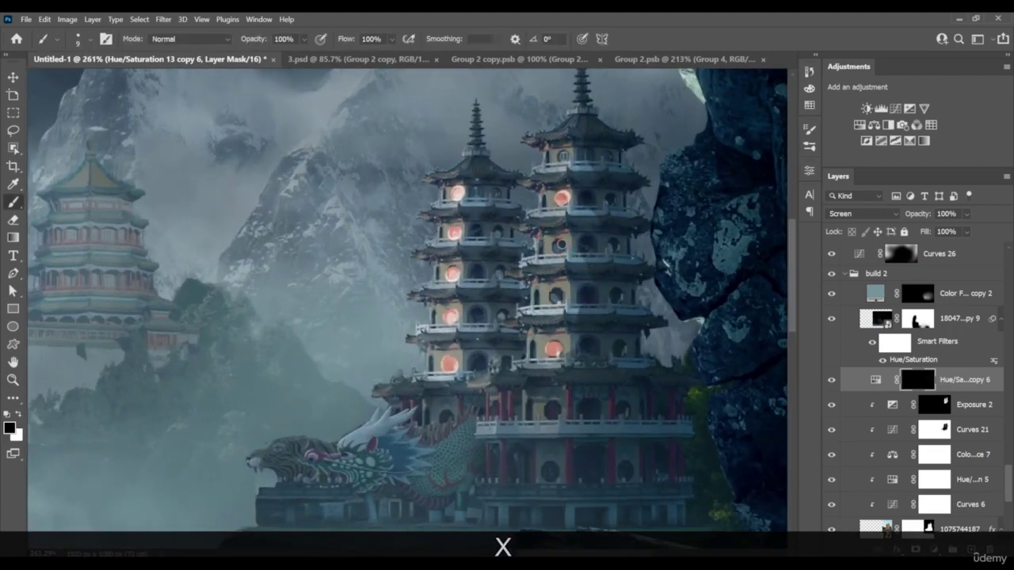
pyautogui.press('x')
pyautogui.press('x')
pyautogui.click(453, 232)
pyautogui.press('x')
pyautogui.click(476, 232)
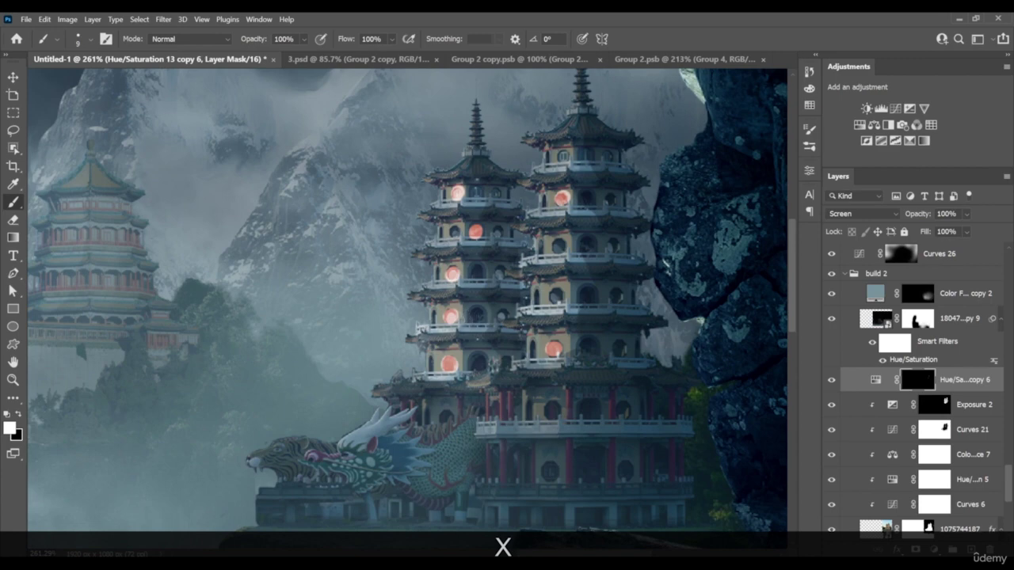
# Shift the shorter tower's second-lowest glow to the opposite window, and light more windows and the arched doorway of the taller tower
pyautogui.press('x')
pyautogui.click(450, 317)
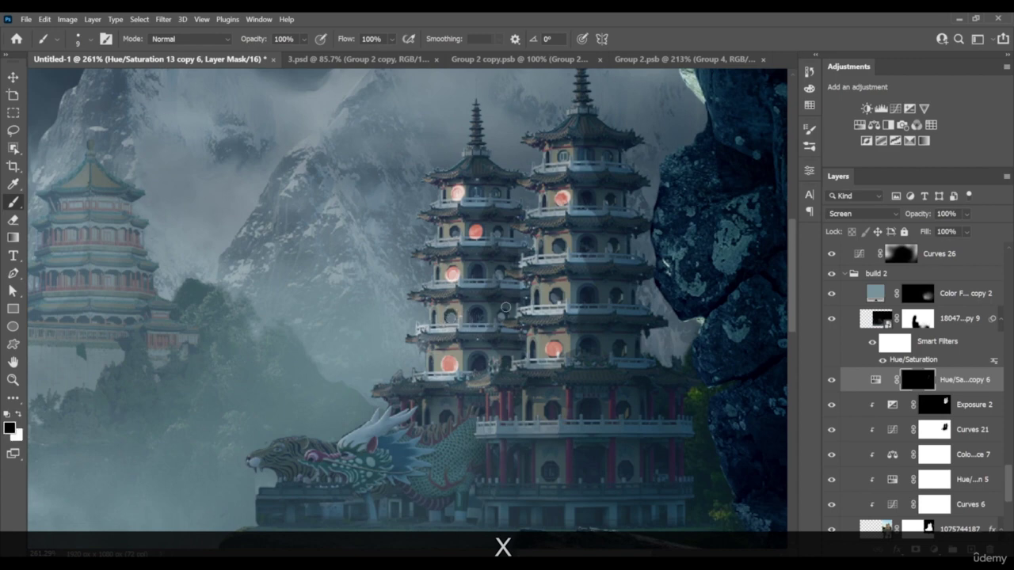
pyautogui.press('x')
pyautogui.click(502, 315)
pyautogui.moveTo(581, 250); pyautogui.dragTo(533, 279)
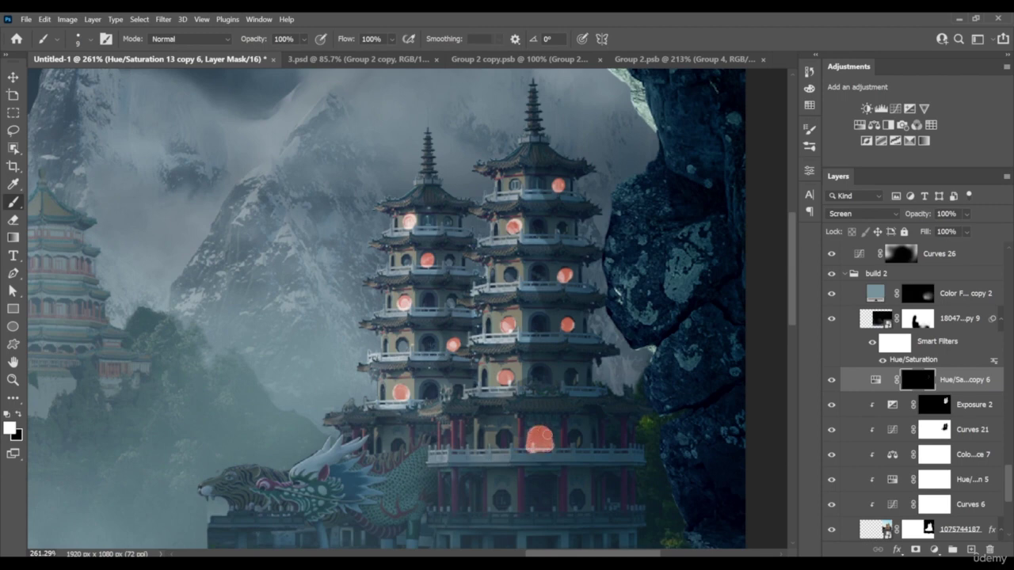
# Soften the window glows by feathering the Hue/Saturation layer's mask to 2.2 px
pyautogui.press('z')
pyautogui.moveTo(546, 435); pyautogui.dragTo(525, 294)
pyautogui.press('space')
pyautogui.press('z')
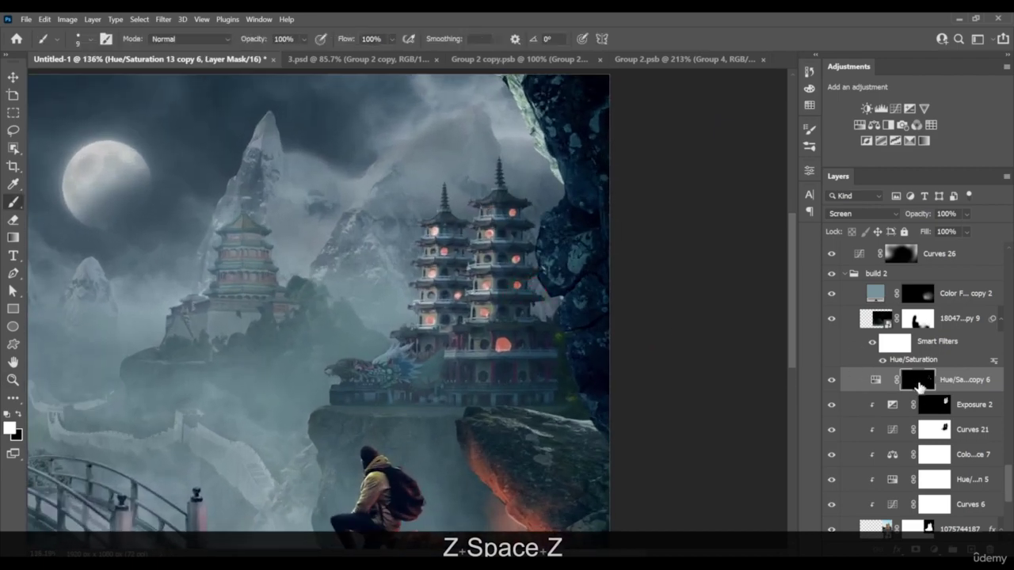
pyautogui.press('ctrl')
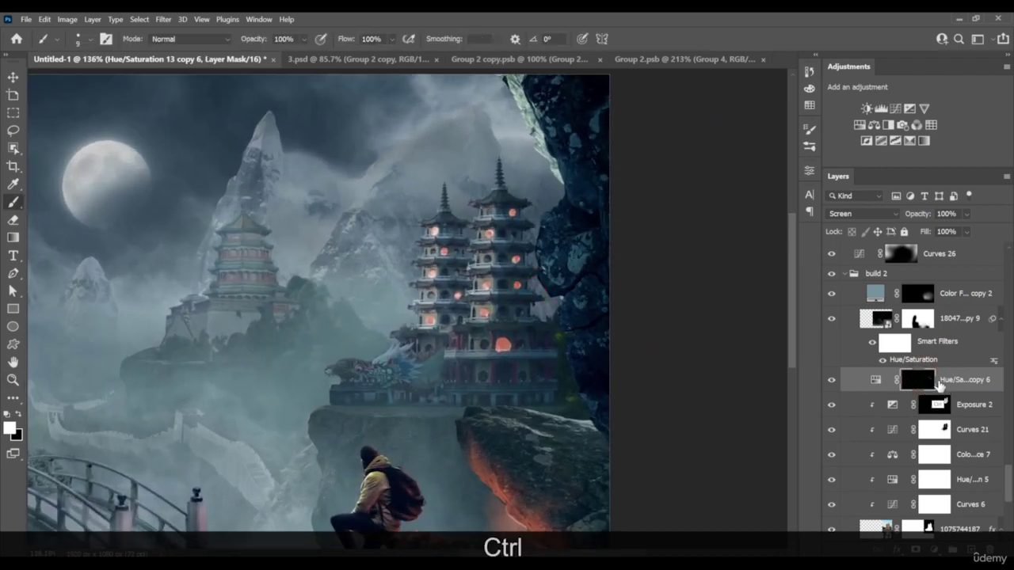
pyautogui.doubleClick(919, 384)
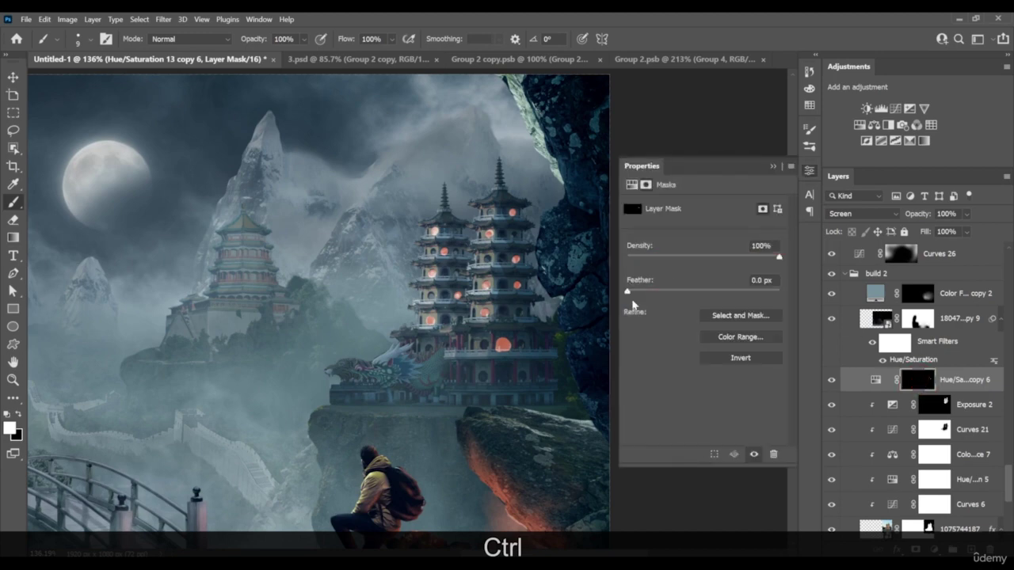
pyautogui.moveTo(640, 294); pyautogui.dragTo(641, 296)
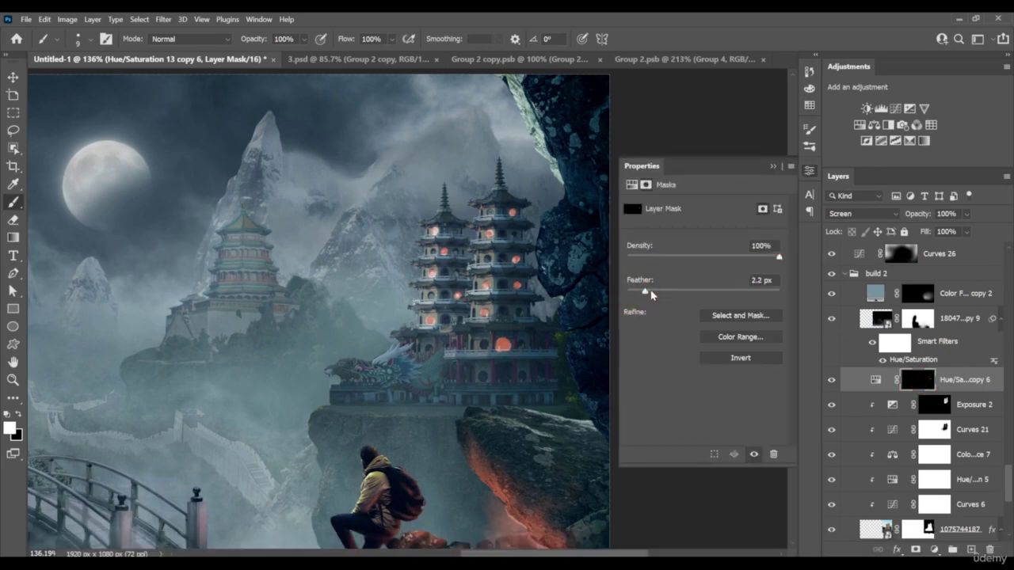
pyautogui.click(979, 389)
# Reshape the taller tower's doorway glow in the mask, and paint it out with black
pyautogui.press('z')
pyautogui.moveTo(505, 340); pyautogui.dragTo(533, 348)
pyautogui.click(917, 380)
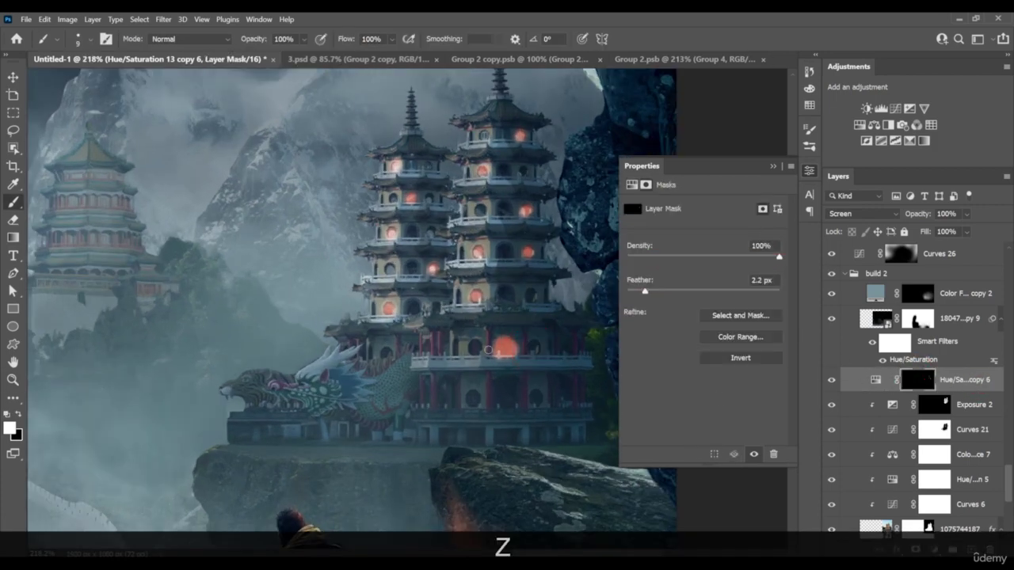
pyautogui.press('x')
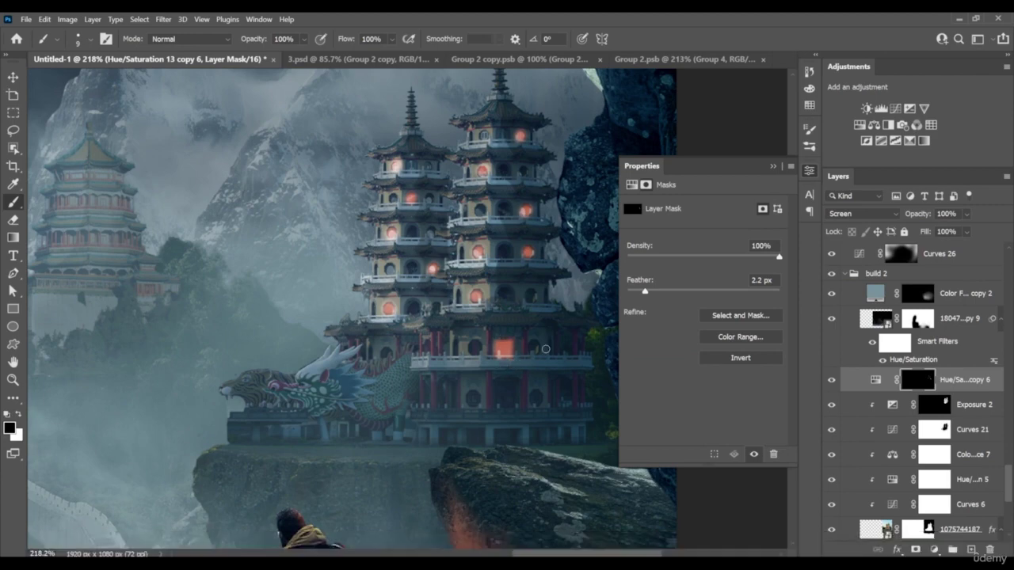
pyautogui.press('z')
pyautogui.moveTo(546, 348); pyautogui.dragTo(462, 378)
pyautogui.press('space')
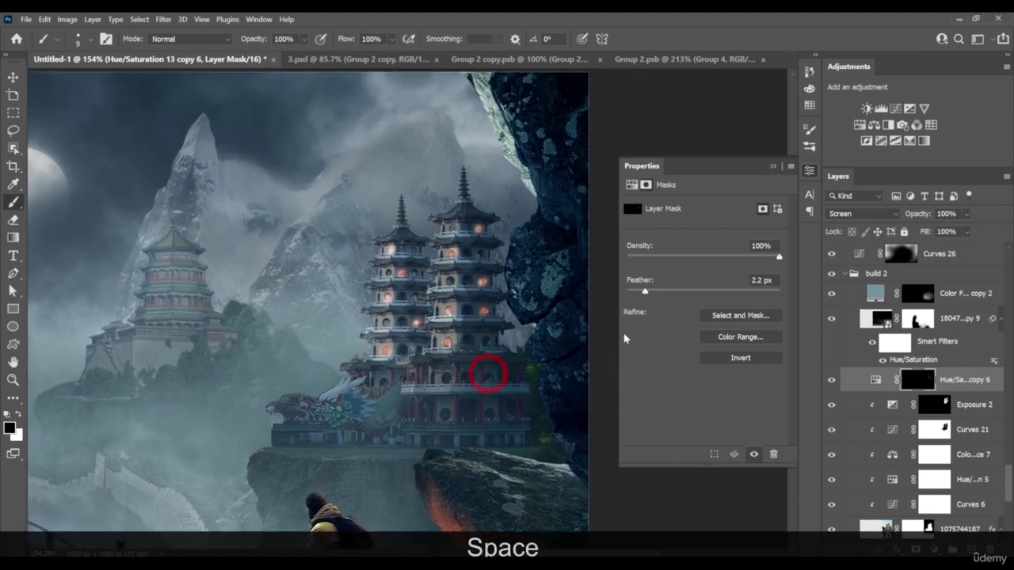
# Duplicate the window glow Hue/Saturation layer and feather the duplicate's mask to 9.0 px
pyautogui.click(951, 384)
pyautogui.hotkey('ctrl', 'j')
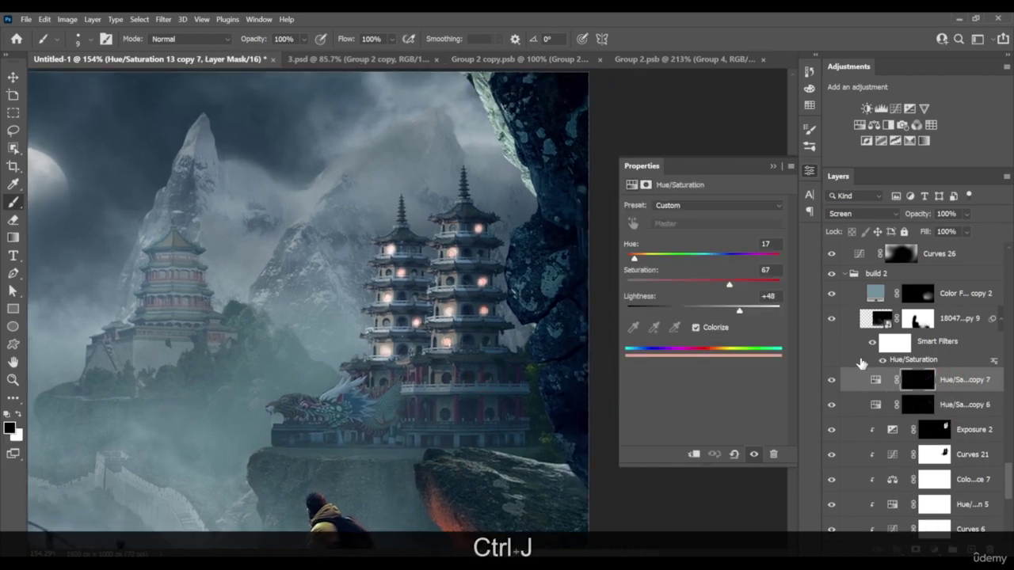
pyautogui.click(905, 382)
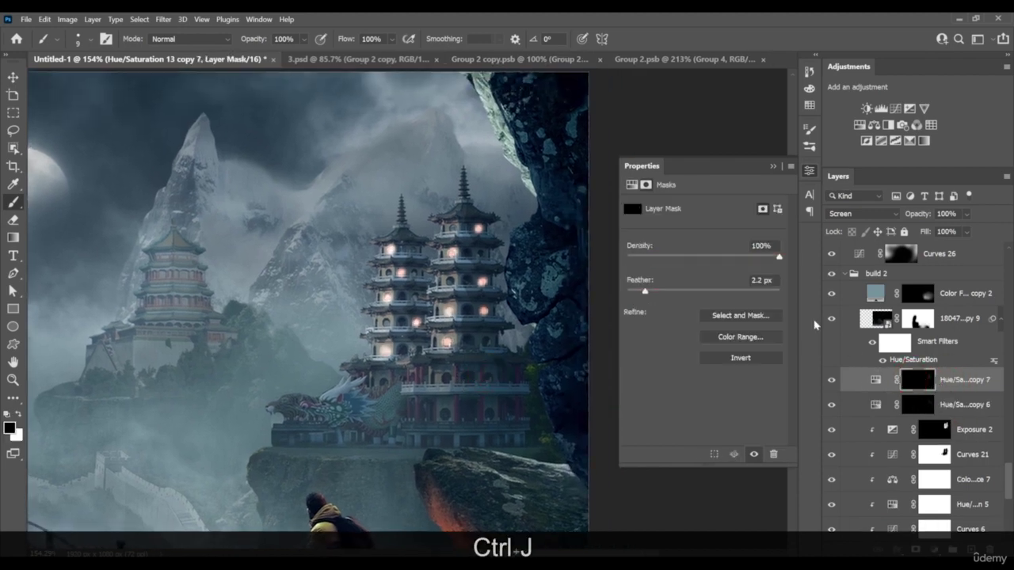
pyautogui.moveTo(664, 291); pyautogui.dragTo(670, 291)
pyautogui.click(694, 292)
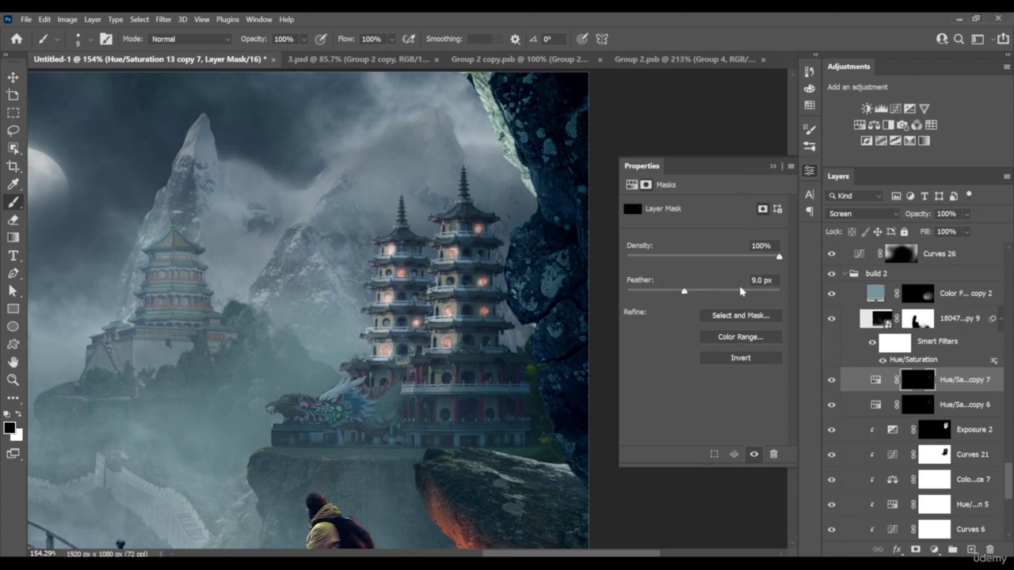
# Set the duplicated glow layer's saturation to 88 and lightness to +36, and reselect its mask
pyautogui.click(874, 383)
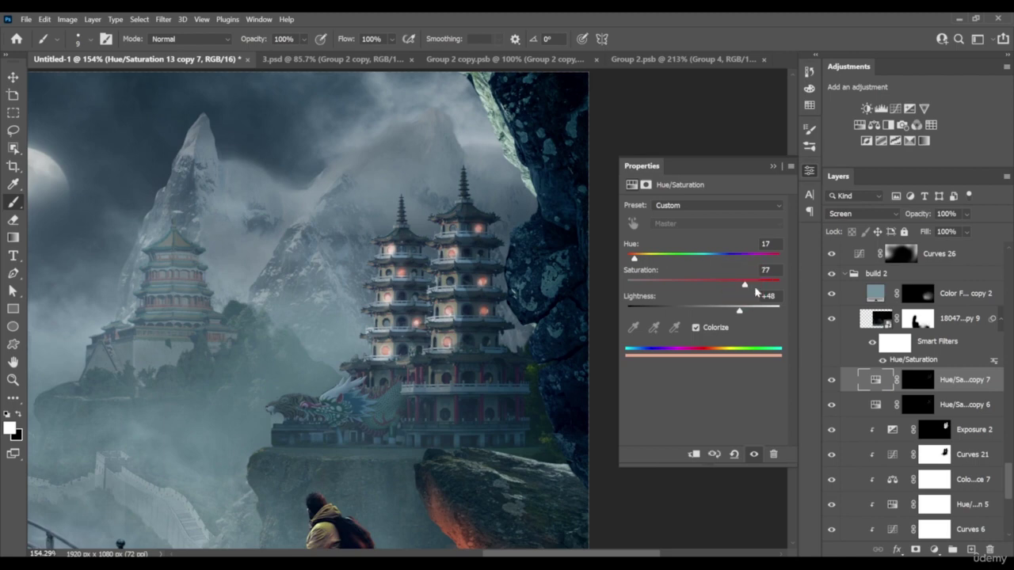
pyautogui.moveTo(745, 284); pyautogui.dragTo(730, 315)
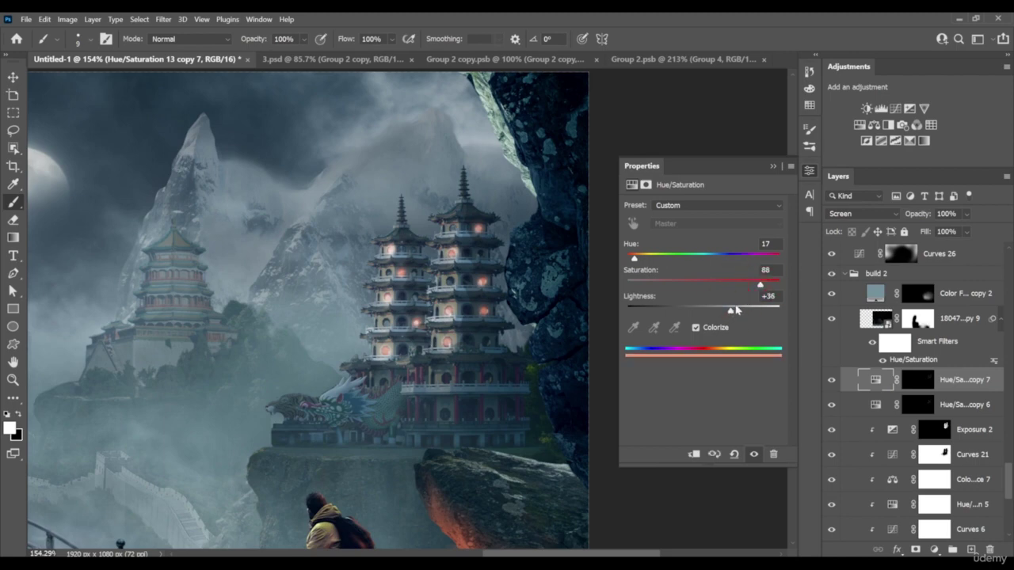
pyautogui.click(915, 381)
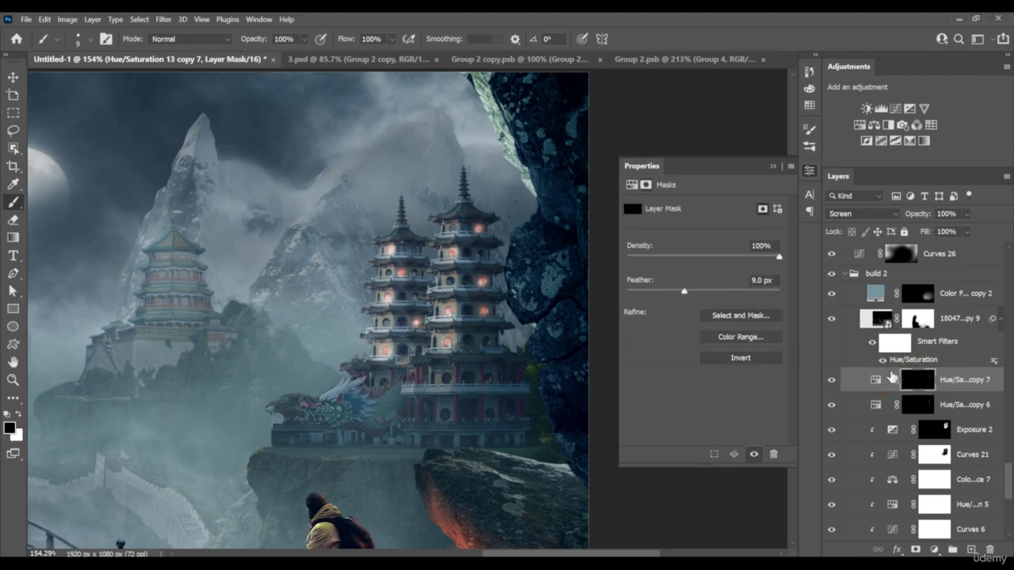
# Fine-tune the duplicate glow mask's feather and set both Hue/Saturation window glow layers to 100% opacity
pyautogui.moveTo(670, 295)
pyautogui.mouseDown()
pyautogui.moveTo(660, 293)
pyautogui.moveTo(675, 294)
pyautogui.mouseUp()
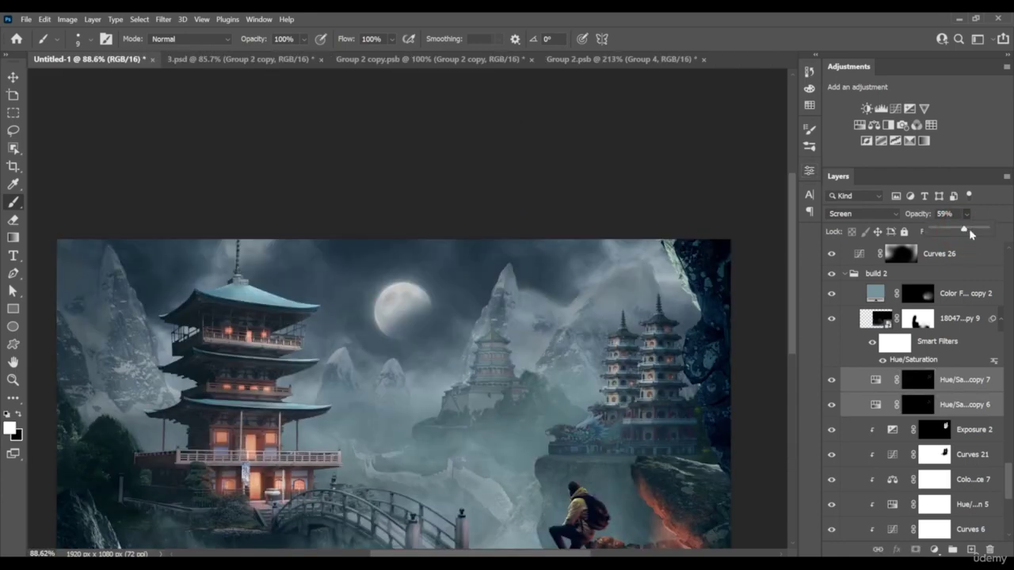
pyautogui.moveTo(971, 234); pyautogui.dragTo(995, 235)
pyautogui.press('z')
pyautogui.moveTo(682, 391); pyautogui.dragTo(663, 406)
pyautogui.press('space')
pyautogui.moveTo(668, 408); pyautogui.dragTo(670, 345)
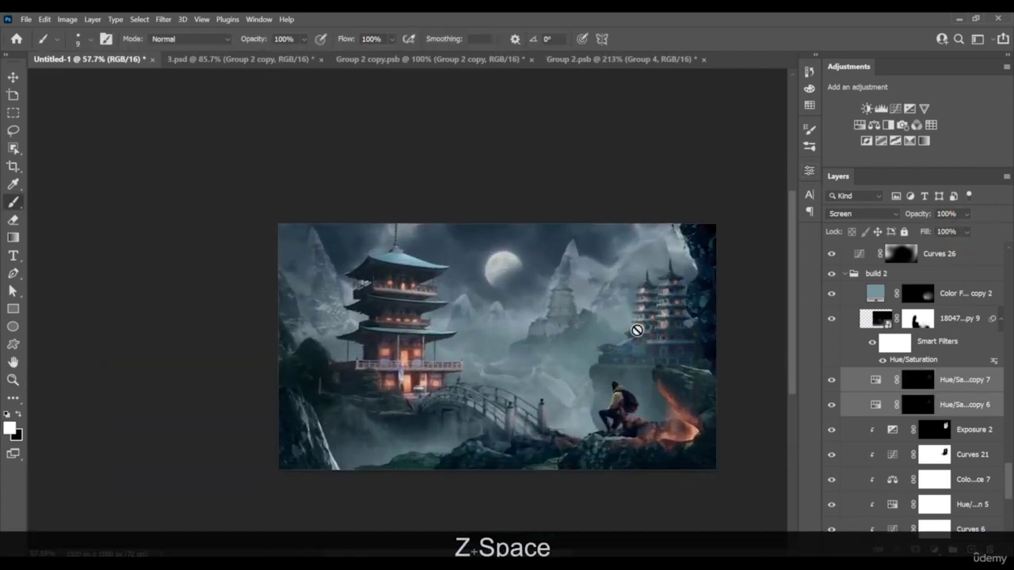
# Collapse the build 2 group, open build 3, and add a Hue/Saturation adjustment layer above Exposure 3 for the distant pagoda
pyautogui.press('z')
pyautogui.moveTo(573, 335)
pyautogui.mouseDown()
pyautogui.moveTo(584, 336)
pyautogui.moveTo(580, 294)
pyautogui.moveTo(600, 305)
pyautogui.moveTo(593, 324)
pyautogui.mouseUp()
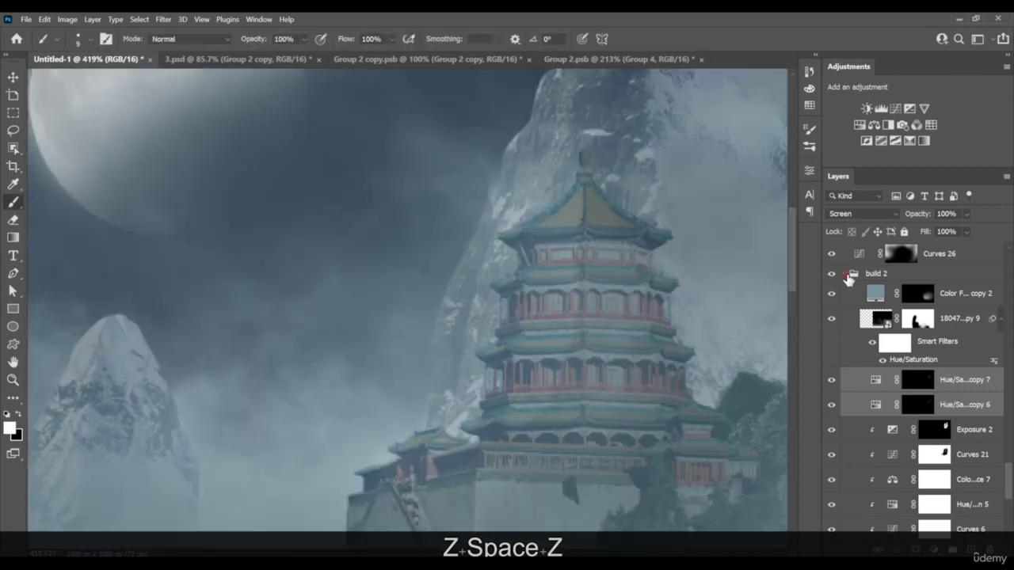
pyautogui.click(847, 276)
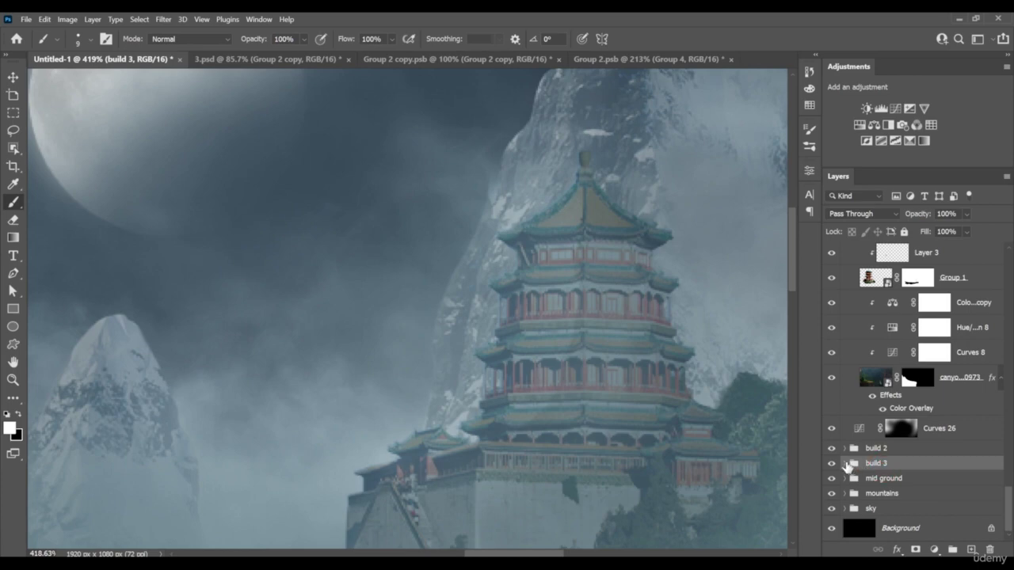
pyautogui.click(844, 463)
pyautogui.scroll(-5, 984, 489)
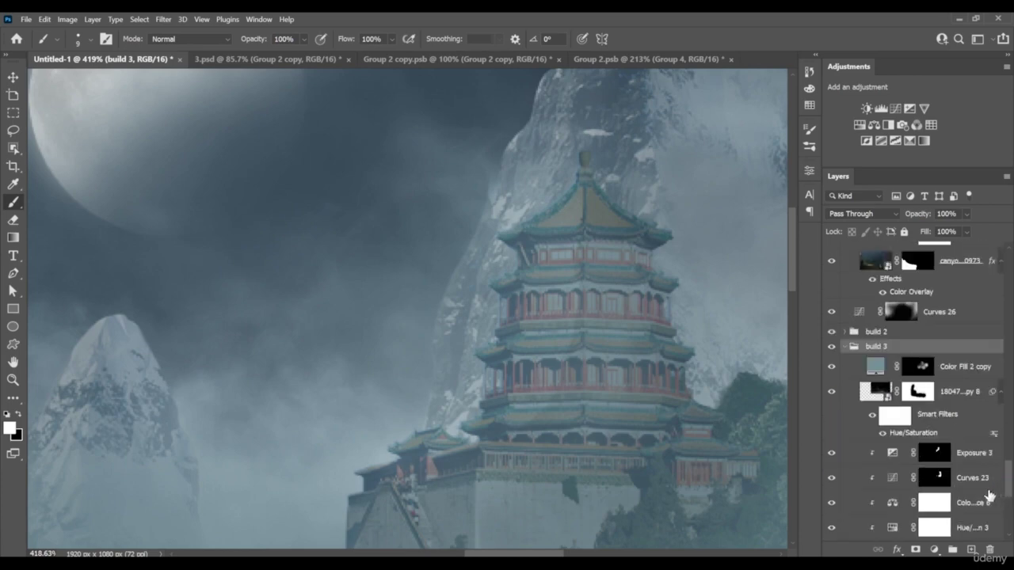
pyautogui.click(973, 455)
pyautogui.click(874, 125)
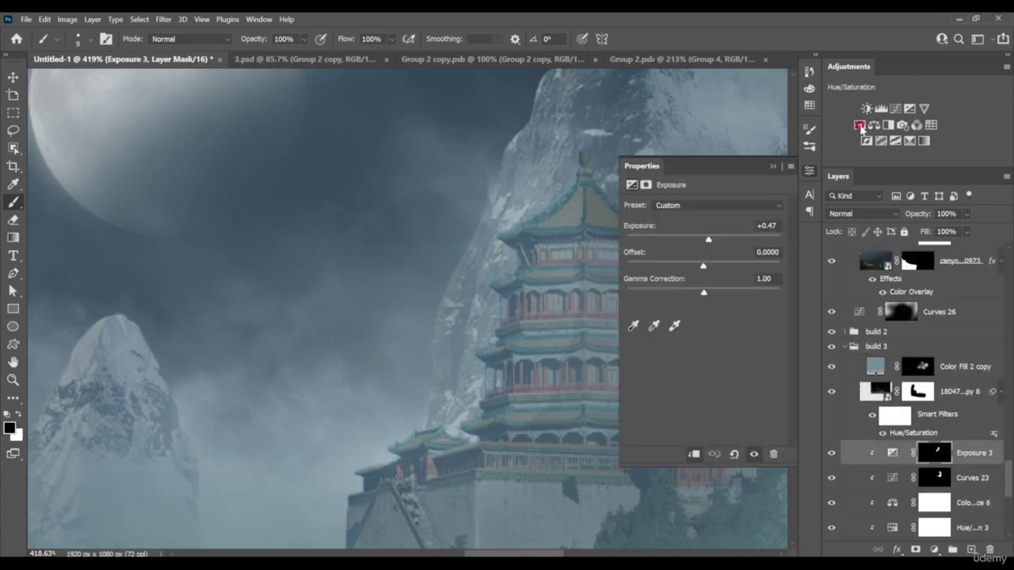
# Colorize the new Hue/Saturation layer, clip it to the distant pagoda, and set hue 14 and saturation 67
pyautogui.moveTo(702, 284); pyautogui.dragTo(688, 285)
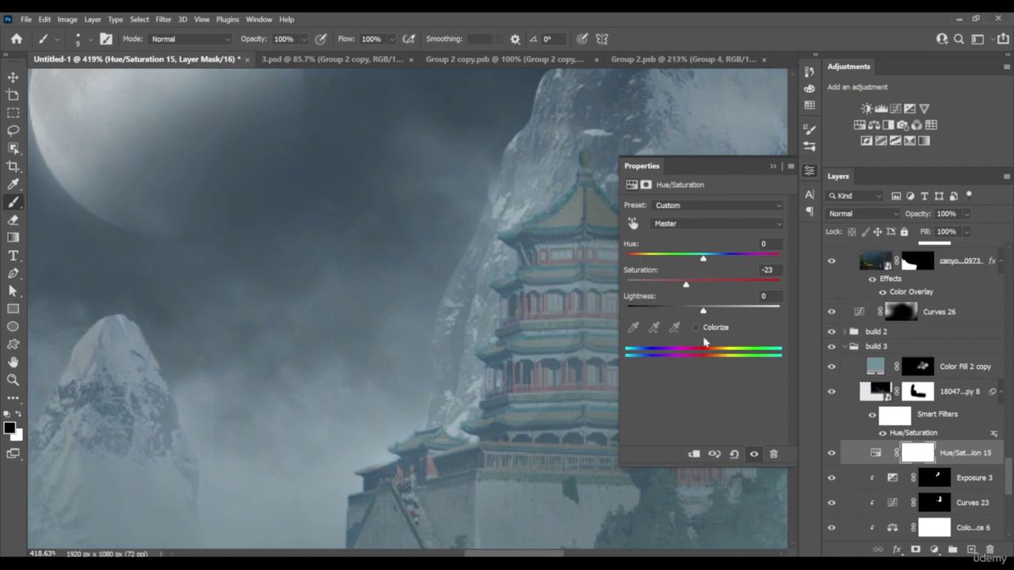
pyautogui.click(696, 328)
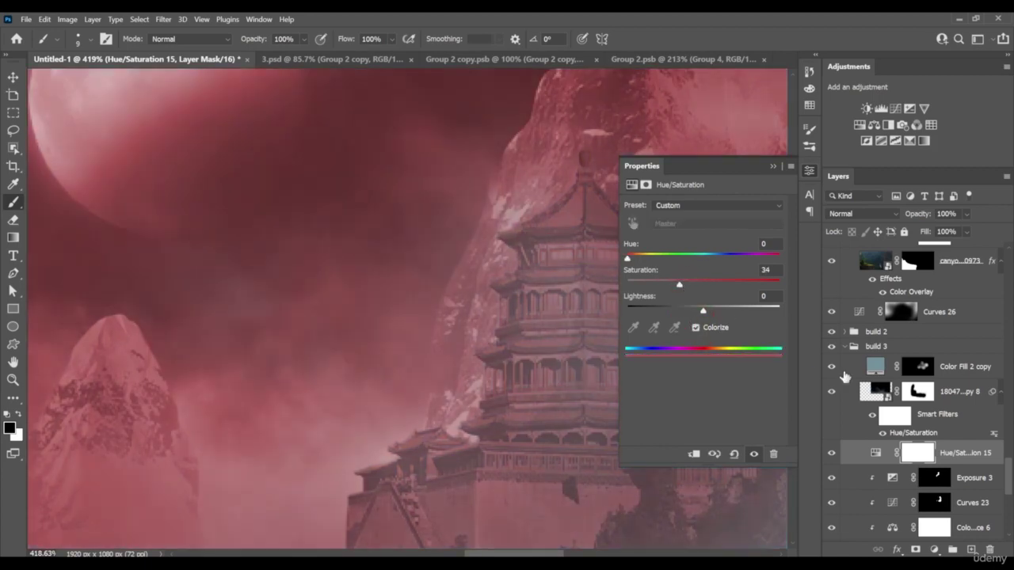
pyautogui.keyDown('alt'); pyautogui.click(939, 465); pyautogui.keyUp('alt')
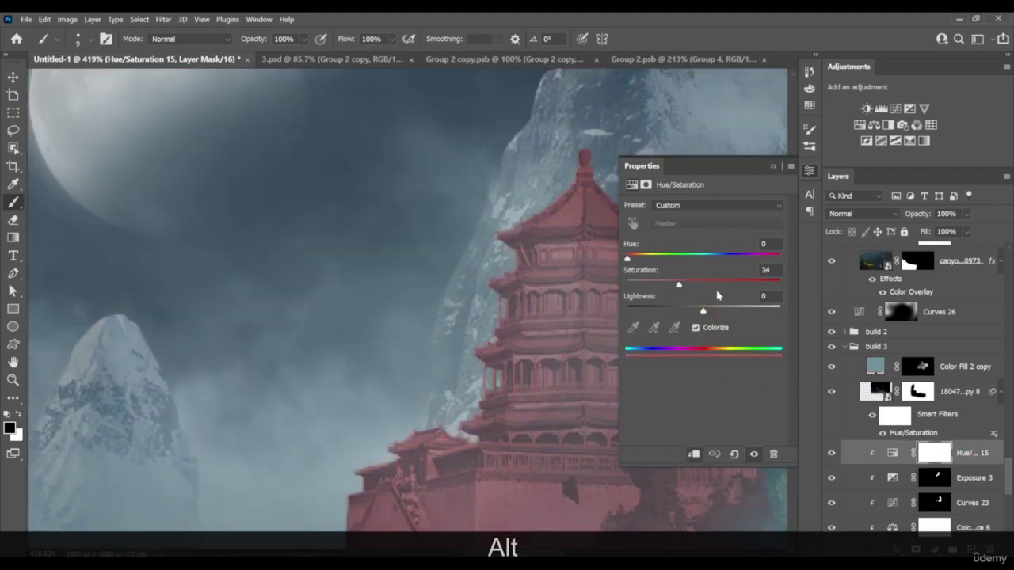
pyautogui.moveTo(627, 259); pyautogui.dragTo(634, 258)
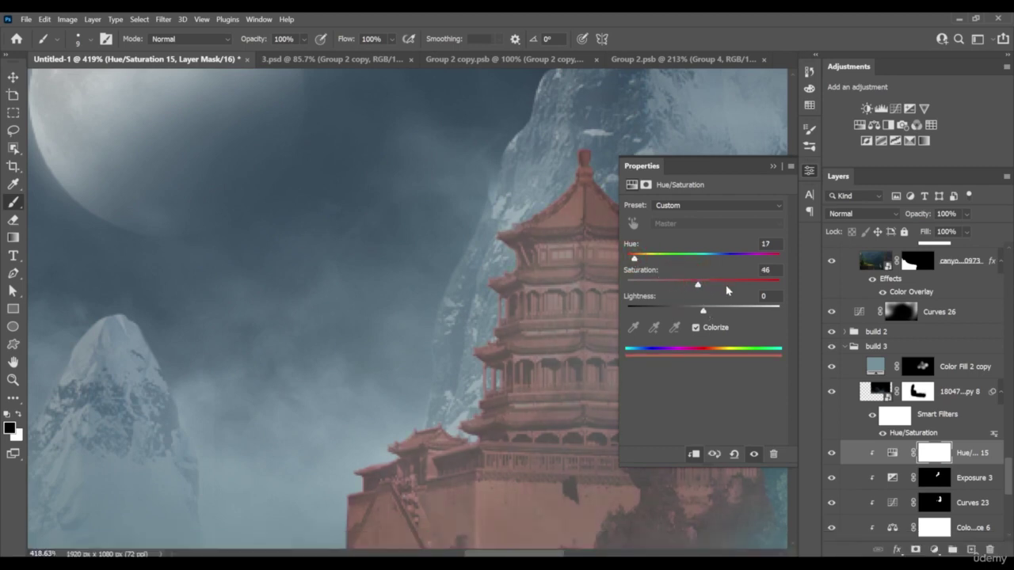
pyautogui.moveTo(727, 290); pyautogui.dragTo(728, 285)
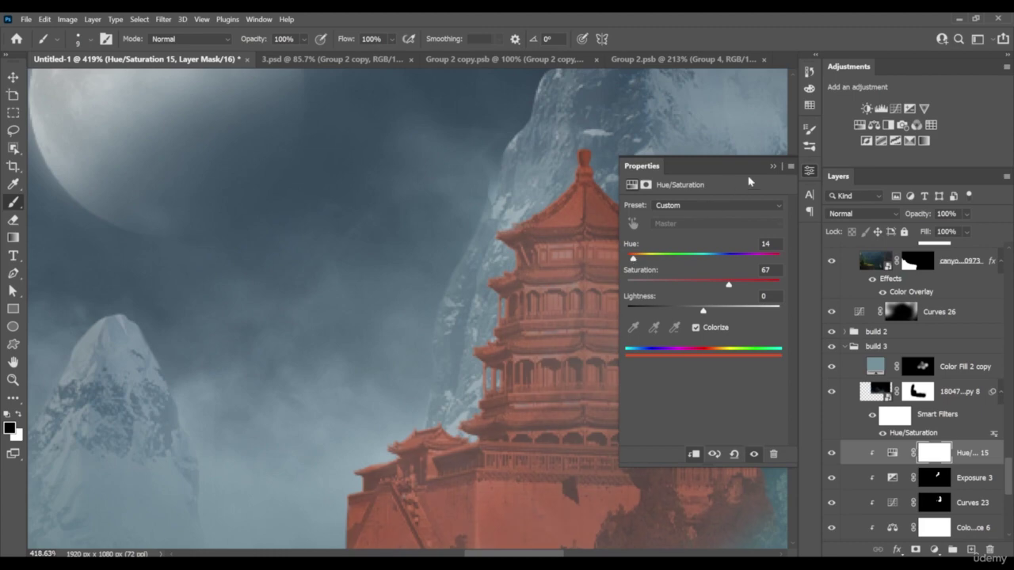
pyautogui.click(773, 168)
# Set the pagoda's Hue/Saturation layer to Linear Dodge (Add) blending and invert its mask to black
pyautogui.click(864, 214)
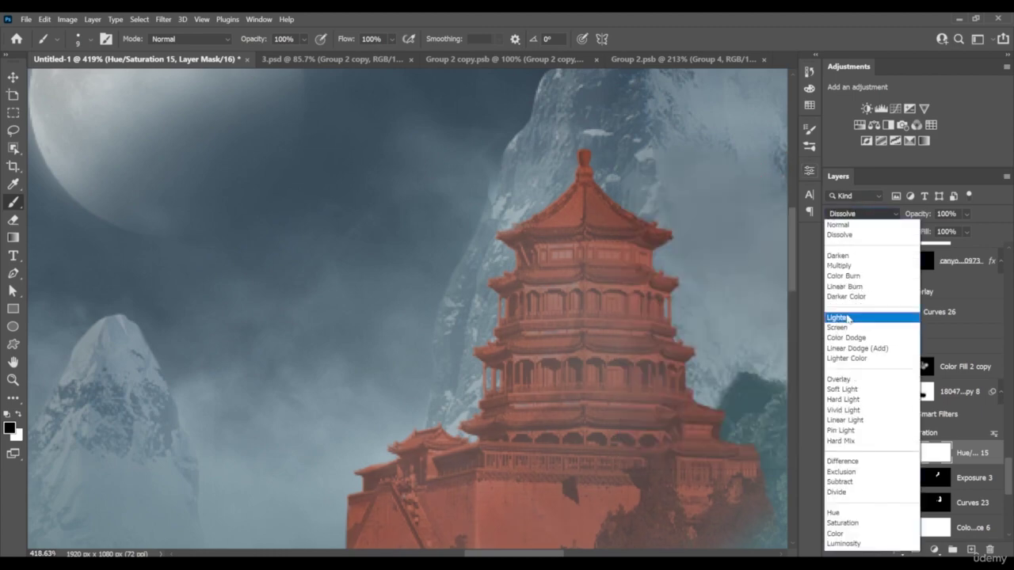
pyautogui.click(849, 328)
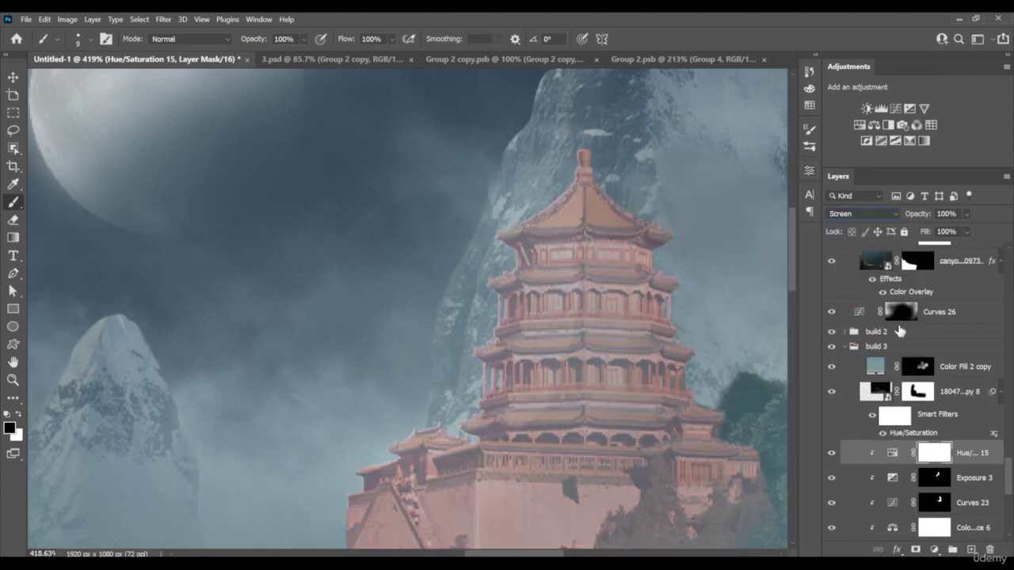
pyautogui.click(862, 214)
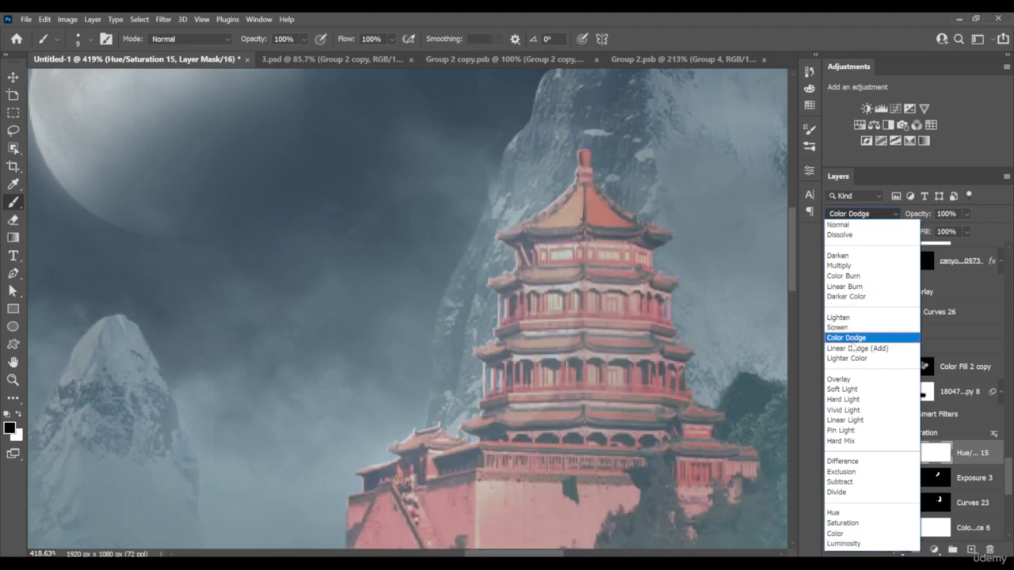
pyautogui.click(851, 350)
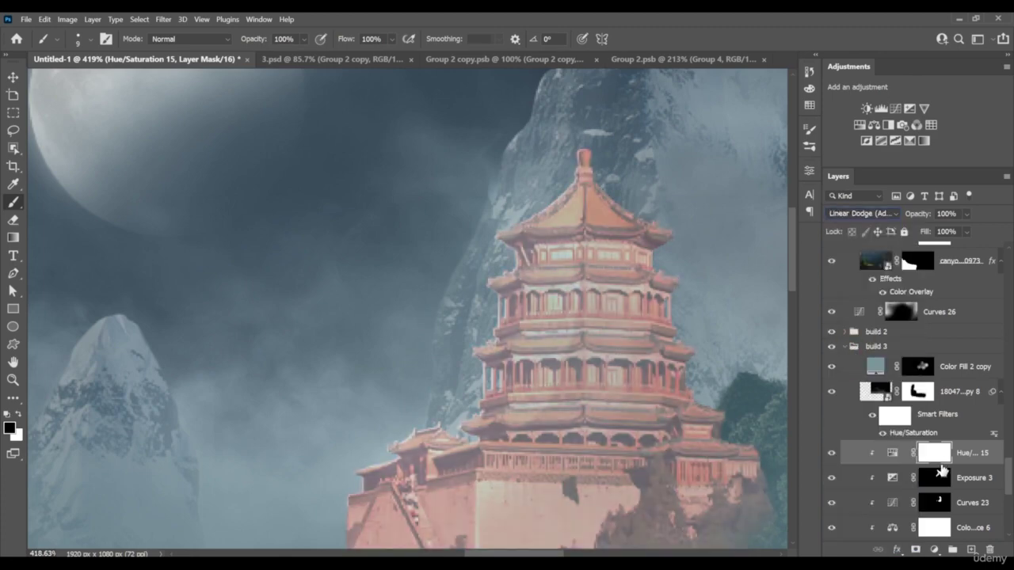
pyautogui.hotkey('ctrl', 'i')
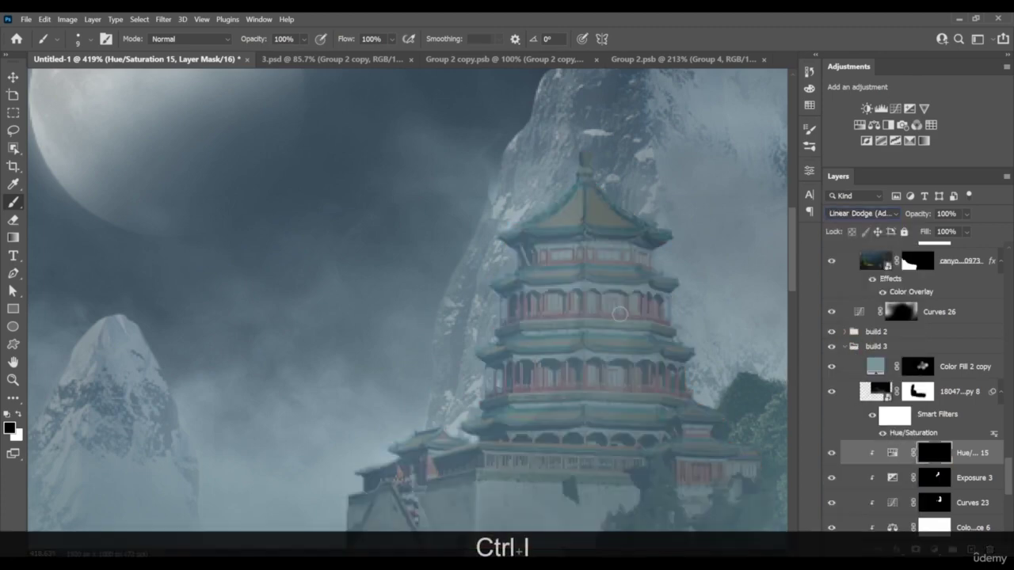
# Paint white in the mask over selected windows on the distant pagoda's top, second and third tiers
pyautogui.press('x')
pyautogui.moveTo(554, 303); pyautogui.dragTo(564, 302)
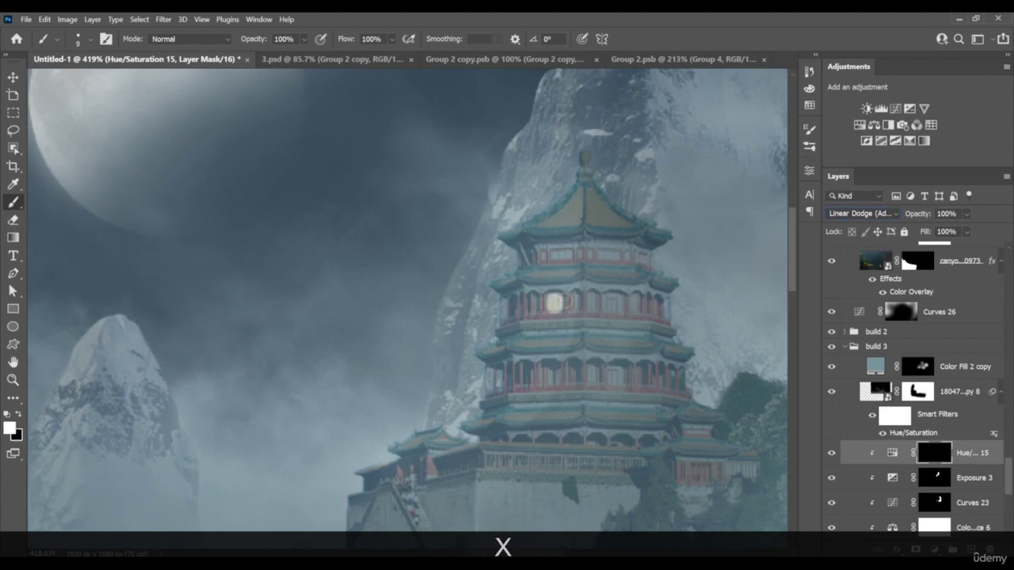
pyautogui.click(592, 298)
pyautogui.moveTo(558, 255); pyautogui.dragTo(561, 255)
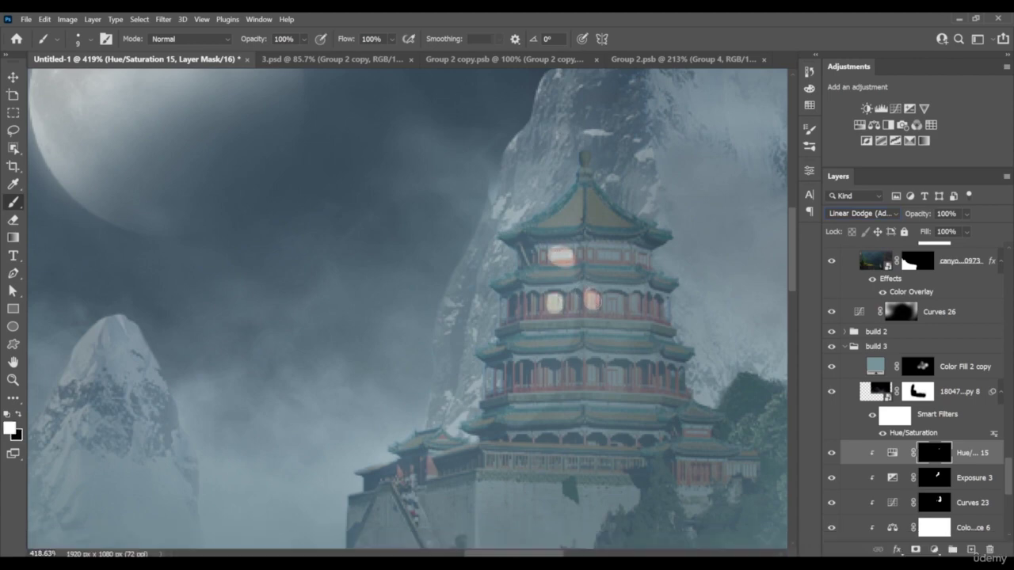
pyautogui.click(594, 369)
pyautogui.click(571, 370)
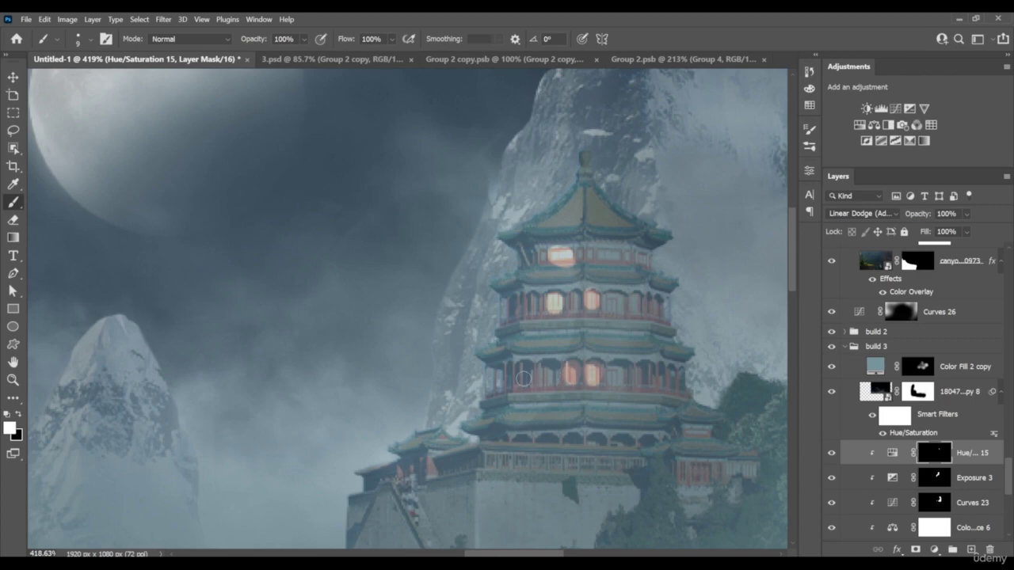
pyautogui.moveTo(523, 378); pyautogui.dragTo(523, 376)
pyautogui.moveTo(644, 382)
pyautogui.mouseDown()
pyautogui.moveTo(647, 359)
pyautogui.moveTo(595, 354)
pyautogui.moveTo(672, 349)
pyautogui.mouseUp()
# Trim the glows to the window shapes on the top and third tiers by painting black in the mask
pyautogui.press('z')
pyautogui.press('x')
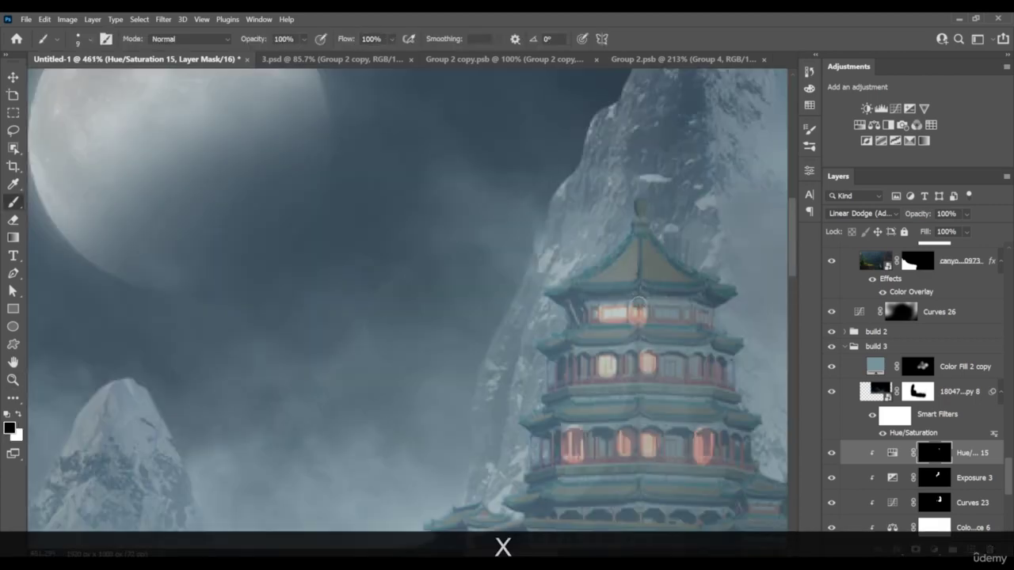
pyautogui.moveTo(639, 307)
pyautogui.mouseDown()
pyautogui.moveTo(632, 325)
pyautogui.moveTo(566, 318)
pyautogui.moveTo(600, 324)
pyautogui.mouseUp()
pyautogui.press('z')
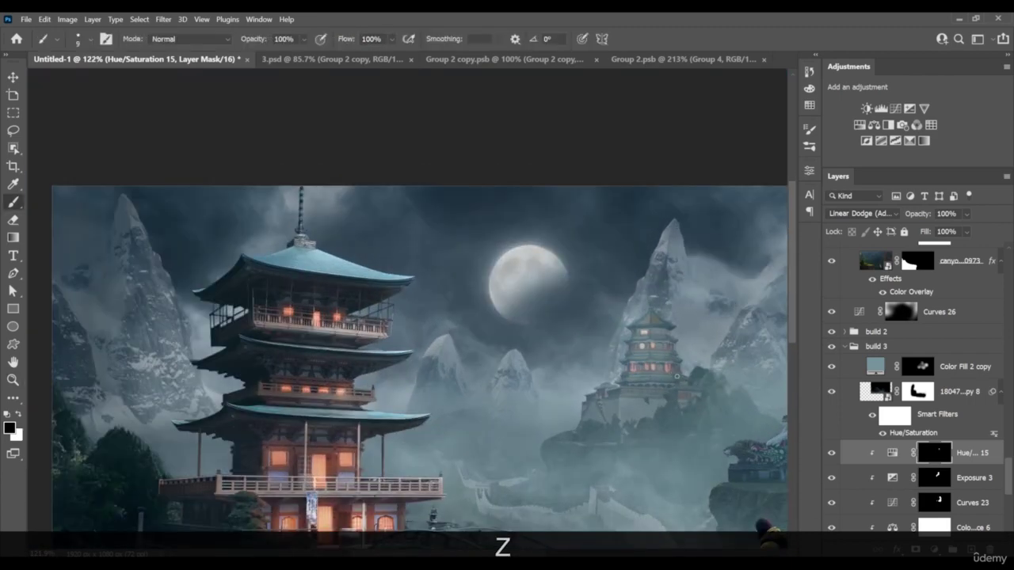
pyautogui.press('z')
pyautogui.press('z')
pyautogui.moveTo(673, 364); pyautogui.dragTo(697, 389)
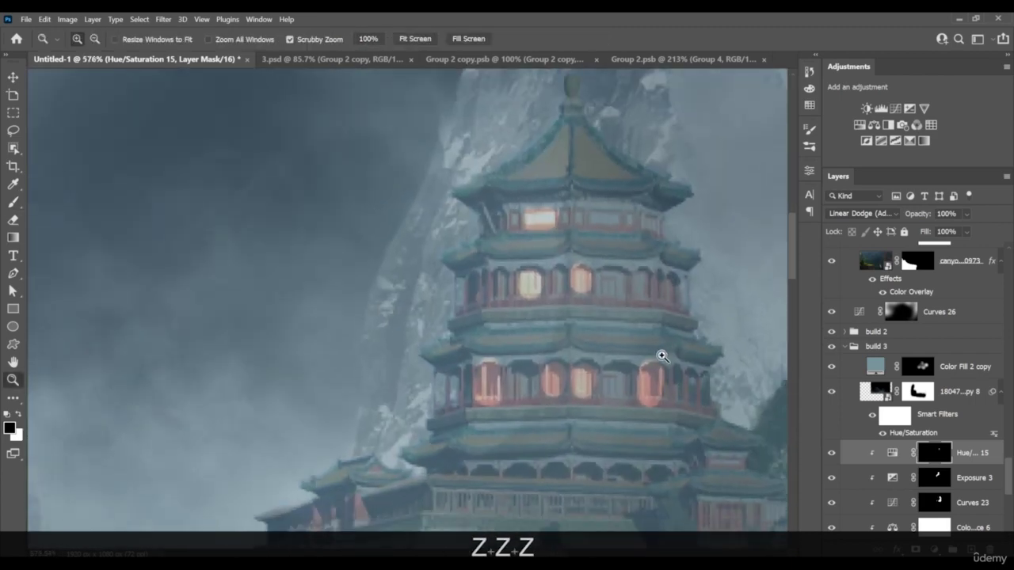
pyautogui.press('b')
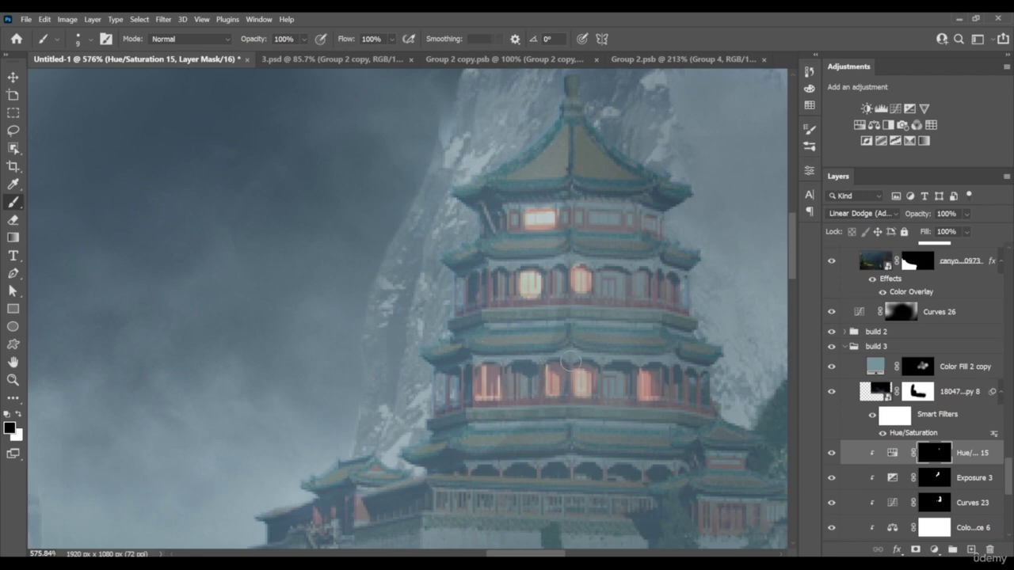
# Replace the second tier's left-centre window glow with one on its far-left window, trimming the edges in black
pyautogui.press('z')
pyautogui.moveTo(622, 380)
pyautogui.mouseDown()
pyautogui.moveTo(507, 365)
pyautogui.moveTo(600, 370)
pyautogui.mouseUp()
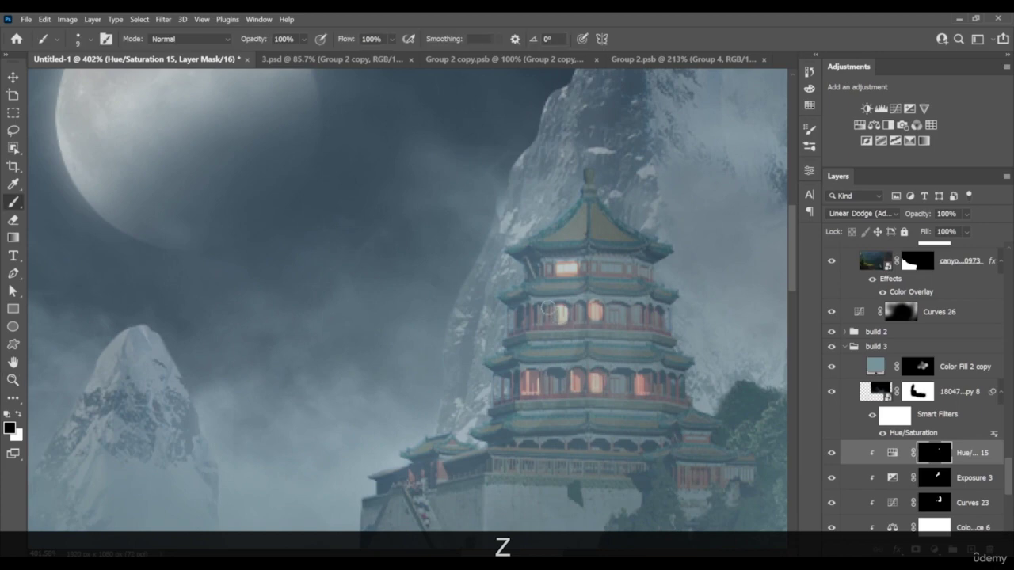
pyautogui.press('x')
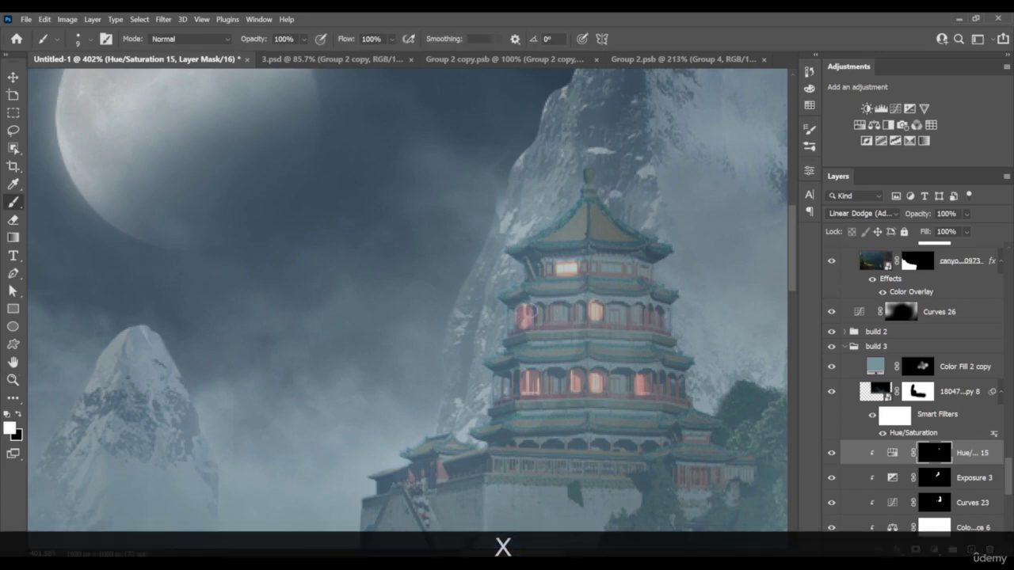
pyautogui.press('x')
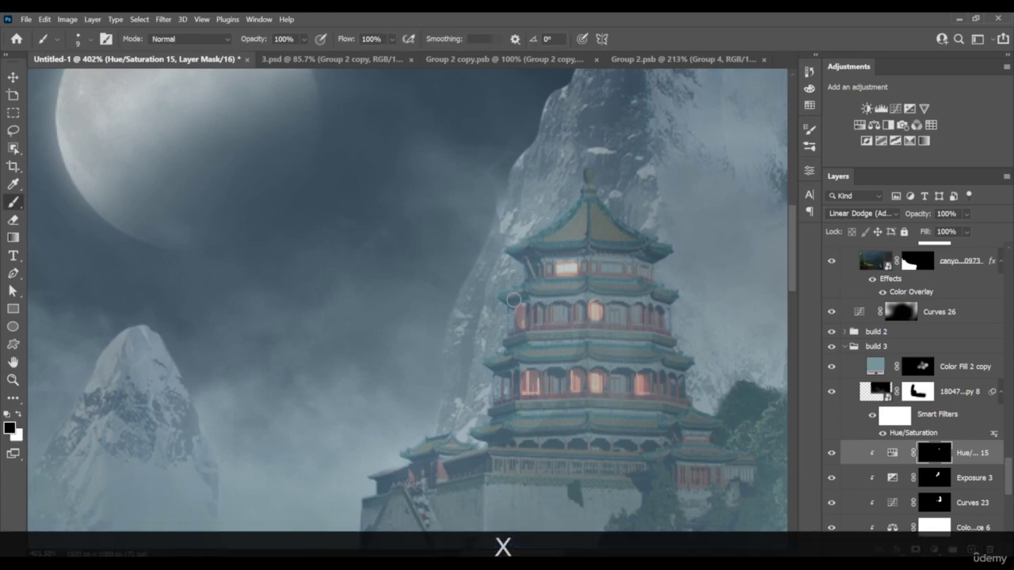
# Repaint the second tier's left-centre window glow in white and trim its edges with black
pyautogui.press('z')
pyautogui.moveTo(514, 305); pyautogui.dragTo(549, 320)
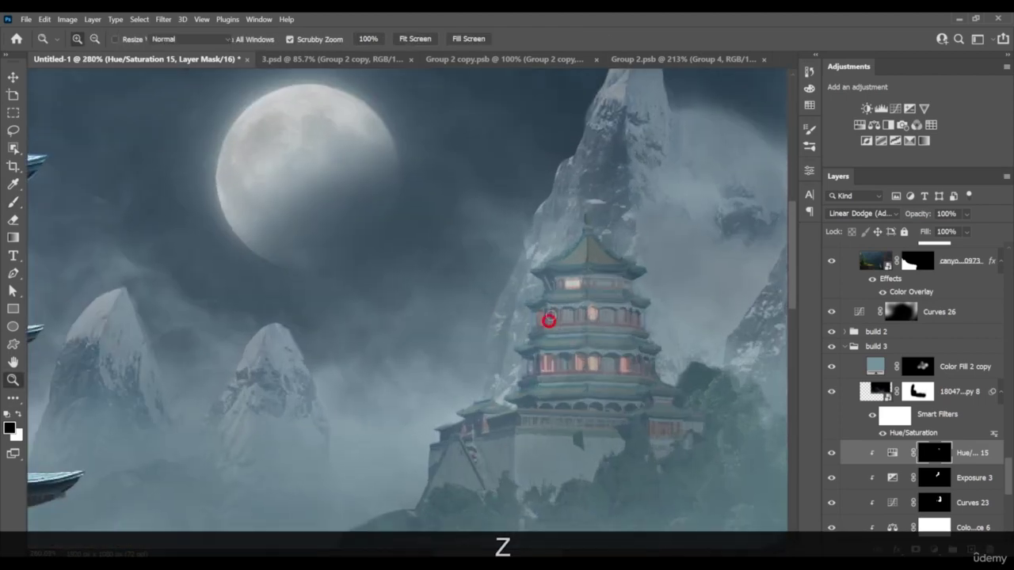
pyautogui.press('x')
pyautogui.press('x')
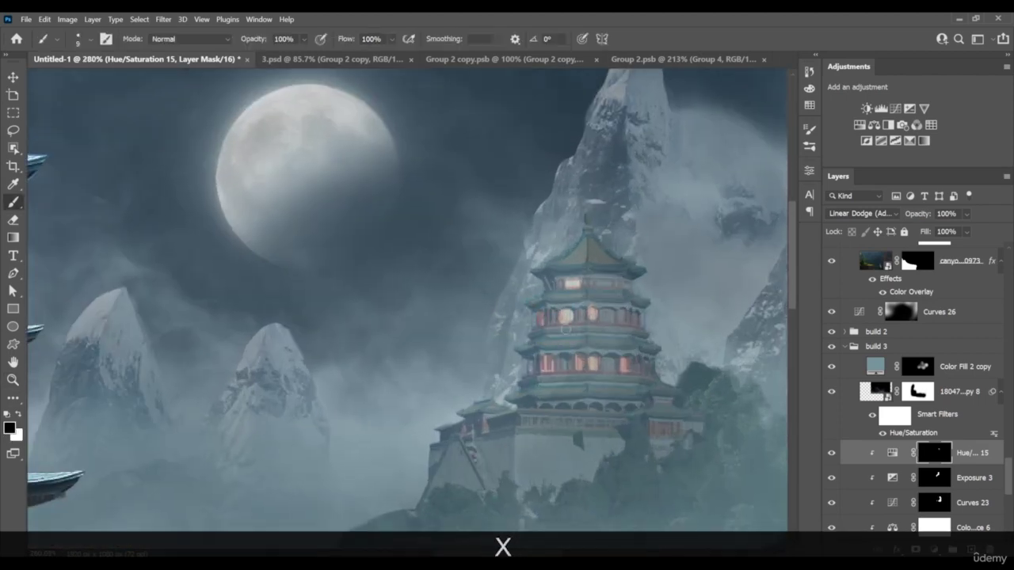
pyautogui.press('z')
pyautogui.moveTo(553, 322)
pyautogui.mouseDown()
pyautogui.moveTo(544, 322)
pyautogui.moveTo(590, 301)
pyautogui.mouseUp()
pyautogui.press('z')
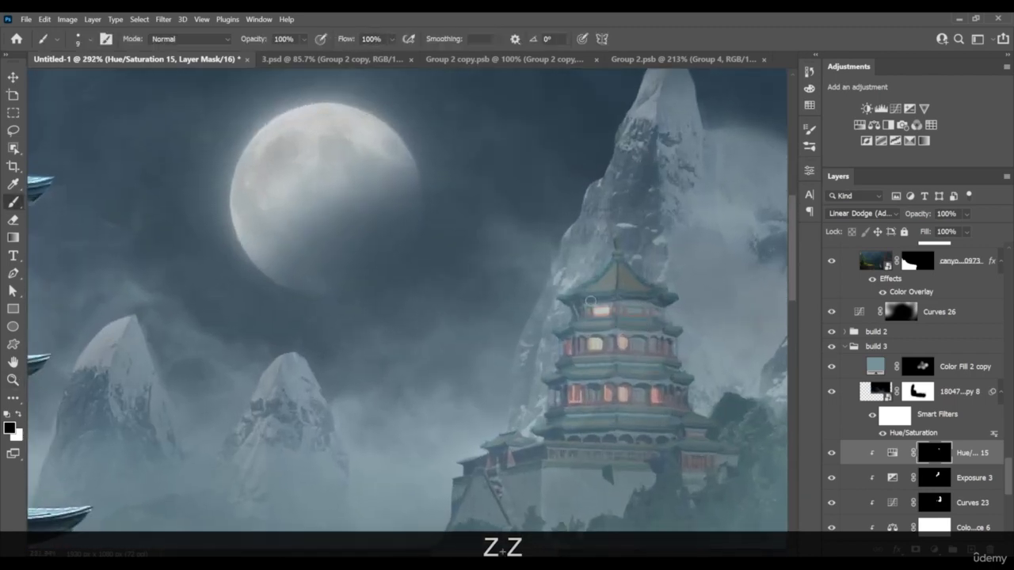
# Duplicate the distant pagoda's window glow layer and feather the duplicate's mask to 5.6 px
pyautogui.press('z')
pyautogui.moveTo(652, 335)
pyautogui.mouseDown()
pyautogui.moveTo(572, 325)
pyautogui.moveTo(589, 328)
pyautogui.mouseUp()
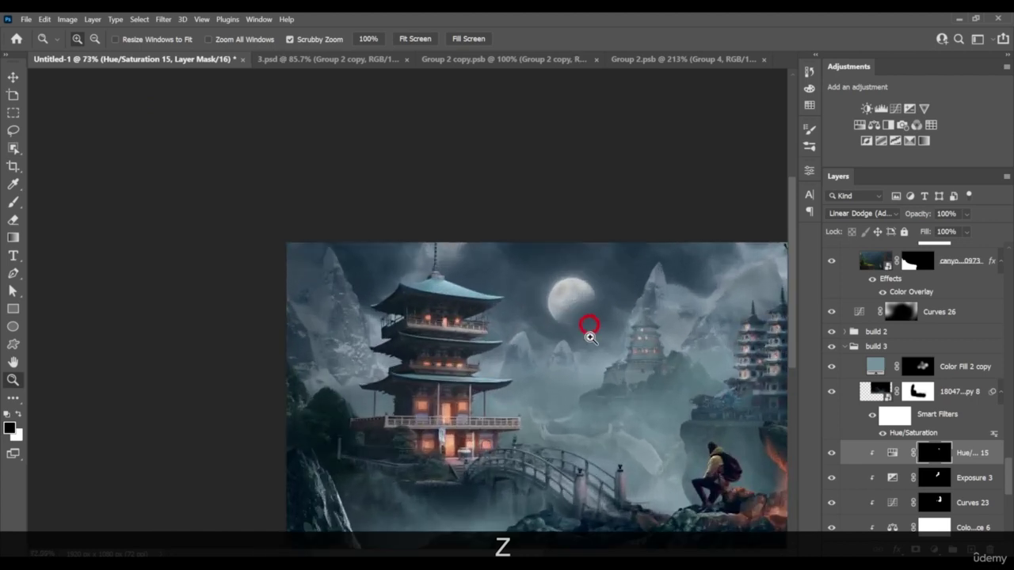
pyautogui.click(893, 455)
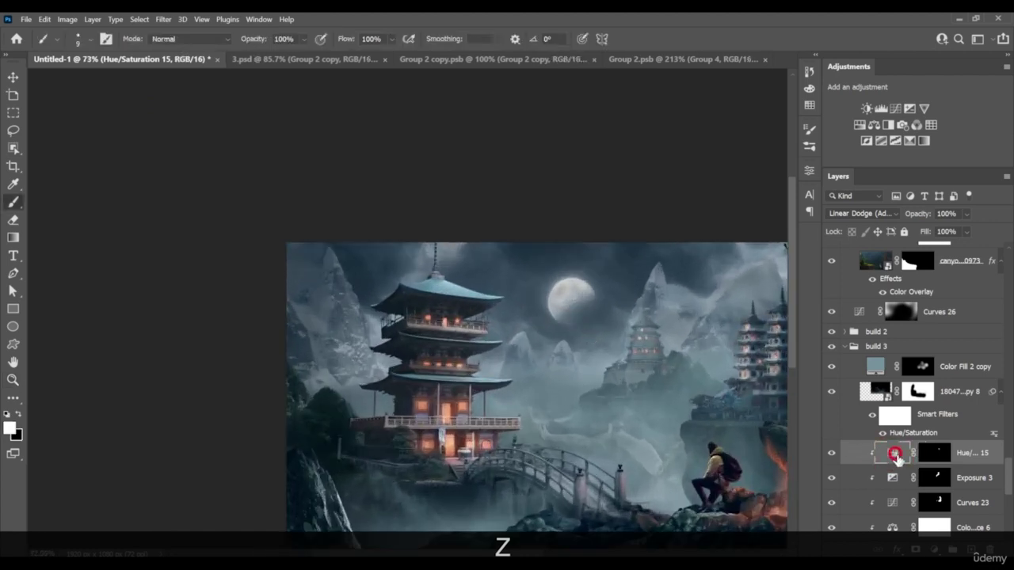
pyautogui.click(931, 454)
pyautogui.hotkey('ctrl', 'j')
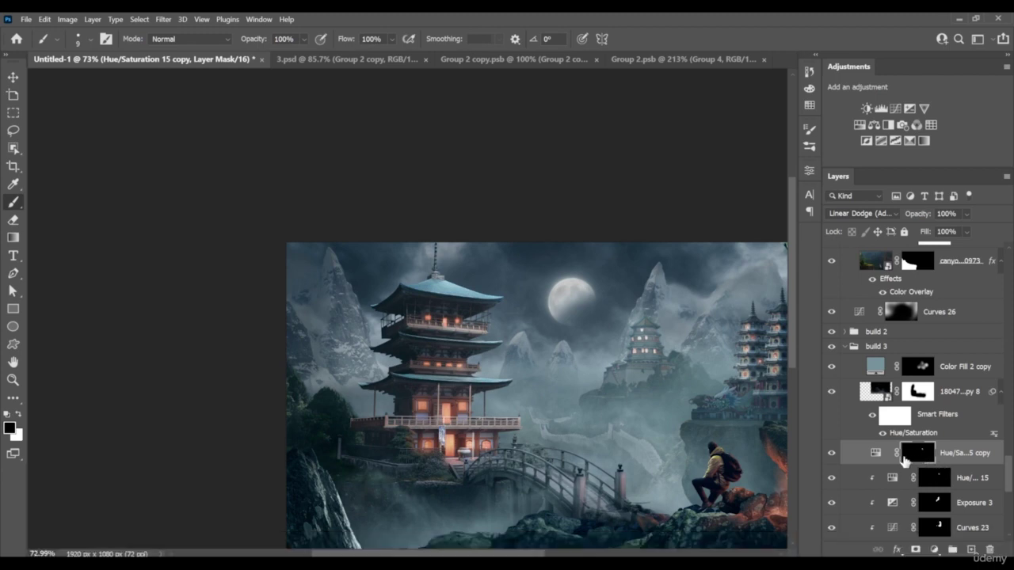
pyautogui.doubleClick(914, 458)
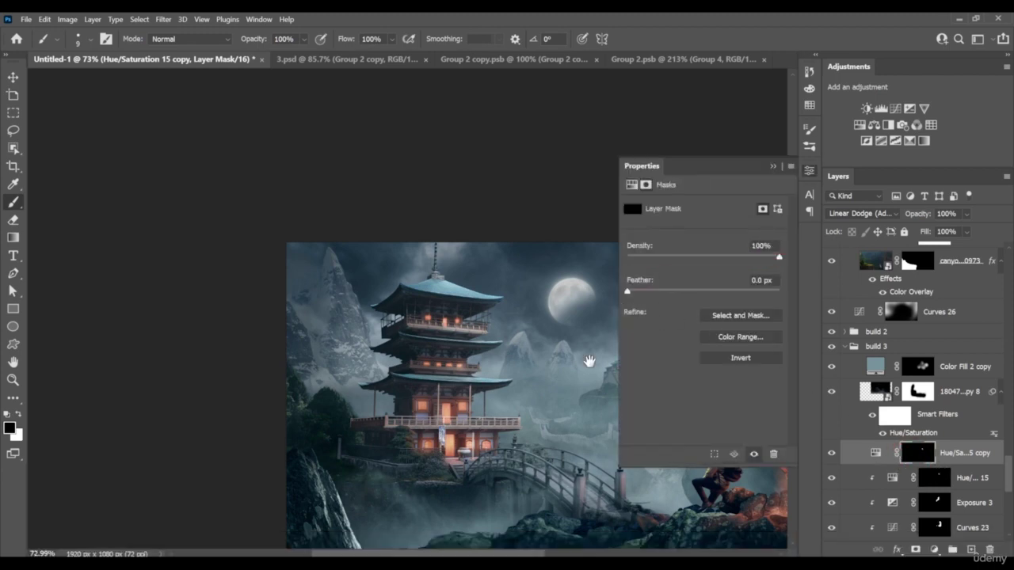
pyautogui.moveTo(589, 361); pyautogui.dragTo(448, 367)
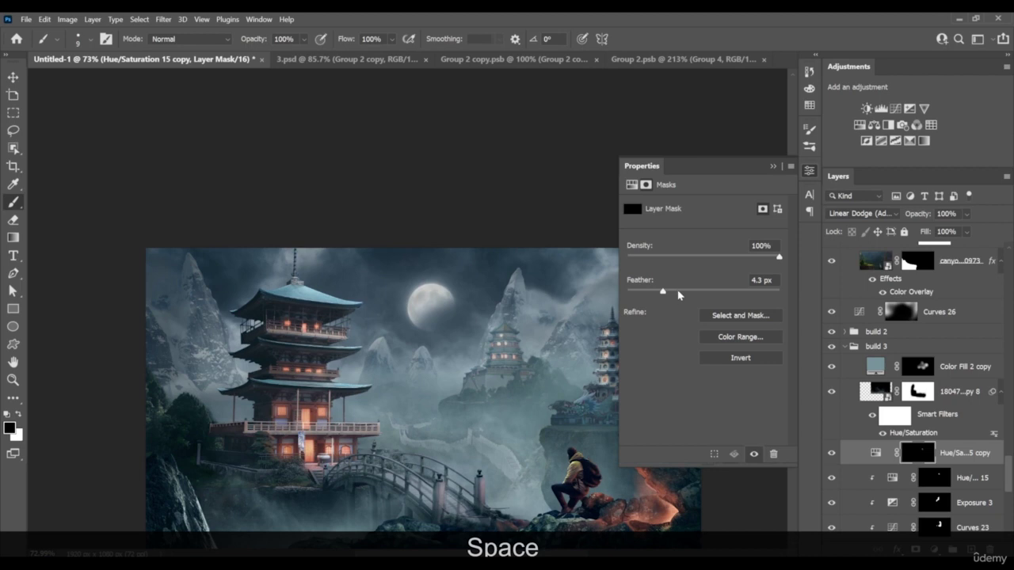
pyautogui.moveTo(678, 293); pyautogui.dragTo(671, 295)
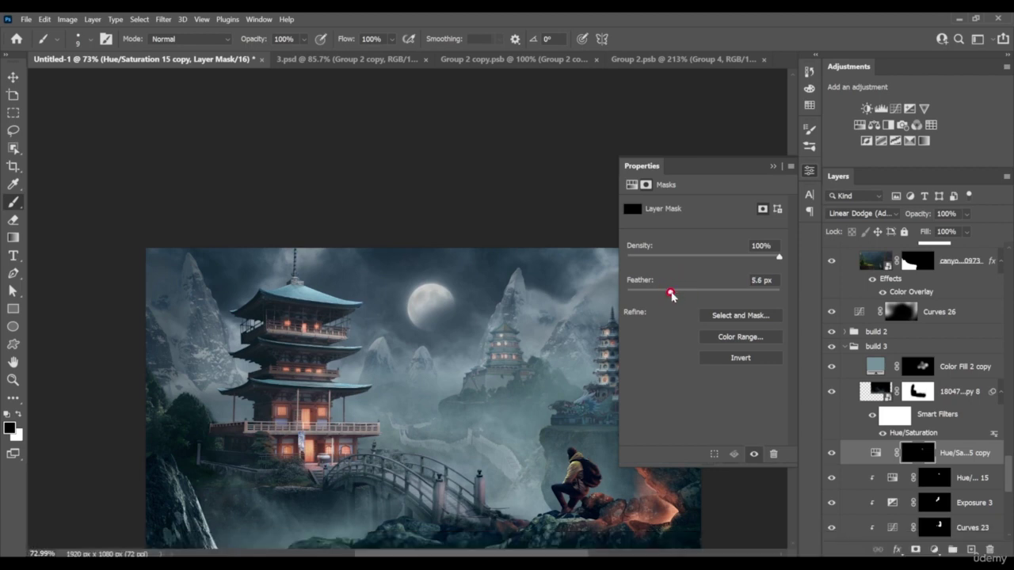
# Select the distant pagoda's window glow layer and its feathered duplicate together and reduce their fill to 40%
pyautogui.click(772, 166)
pyautogui.click(950, 477)
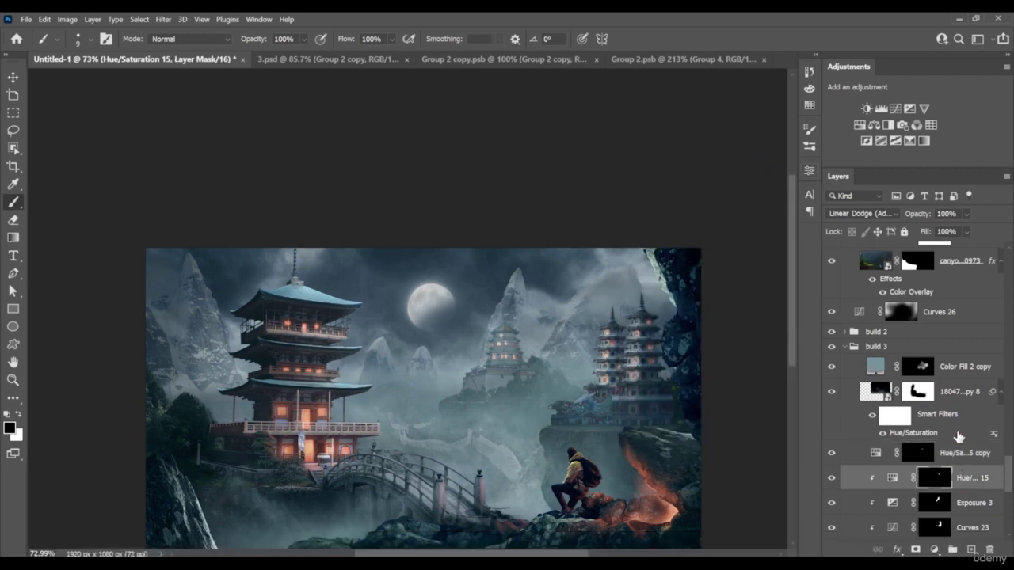
pyautogui.keyDown('shift'); pyautogui.click(962, 453); pyautogui.keyUp('shift')
pyautogui.click(966, 213)
pyautogui.click(962, 230)
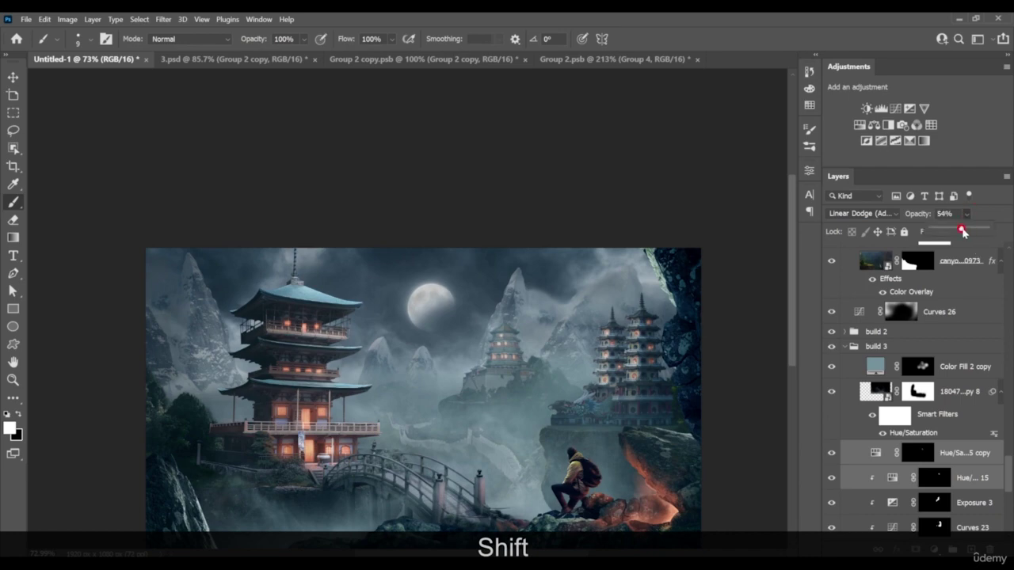
pyautogui.moveTo(966, 236); pyautogui.dragTo(1003, 229)
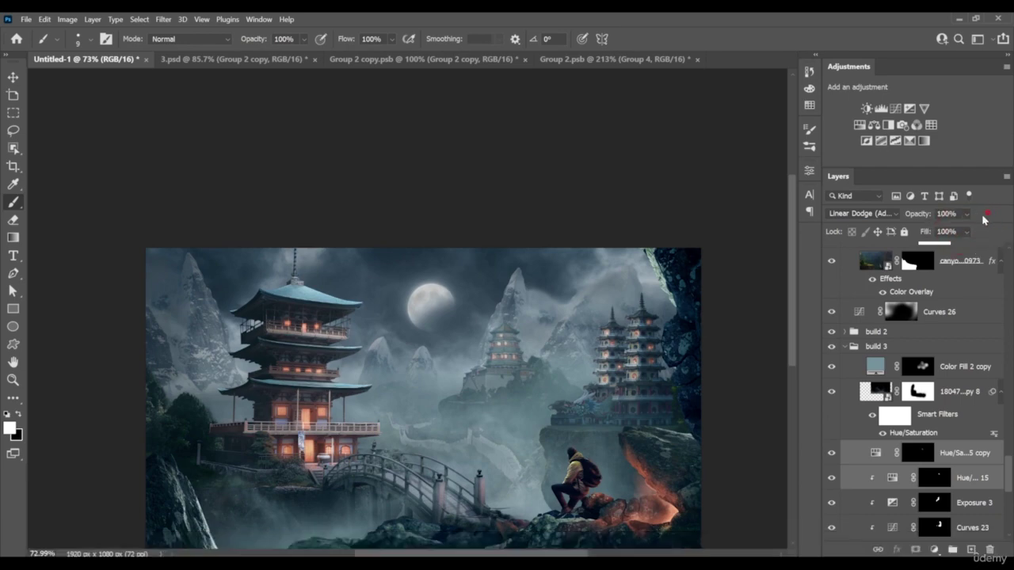
pyautogui.click(964, 230)
pyautogui.click(961, 249)
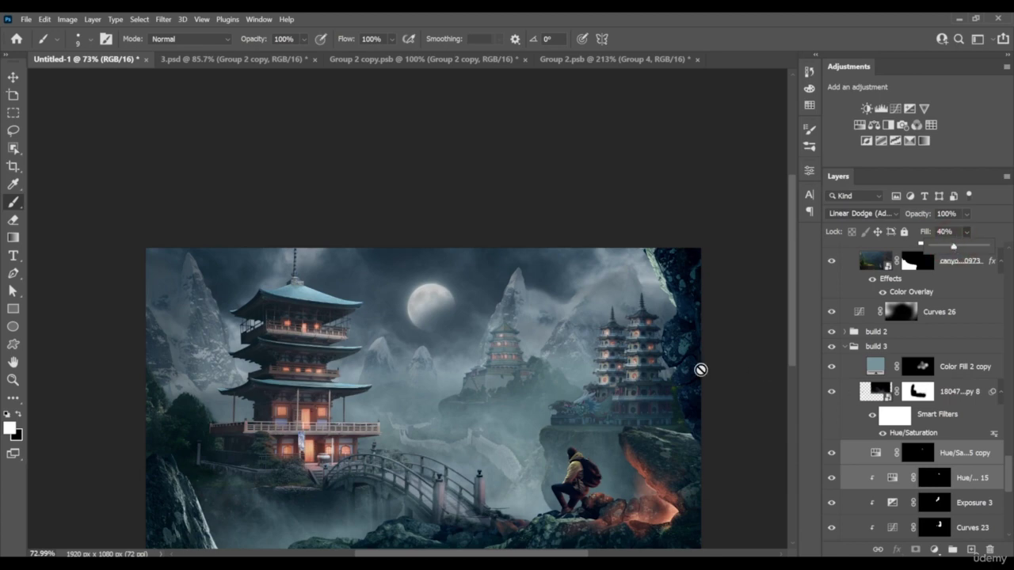
# Examine the whole composite zoomed out to judge how the window glows and lava light balance across the scene
pyautogui.click(12, 80)
pyautogui.press('z')
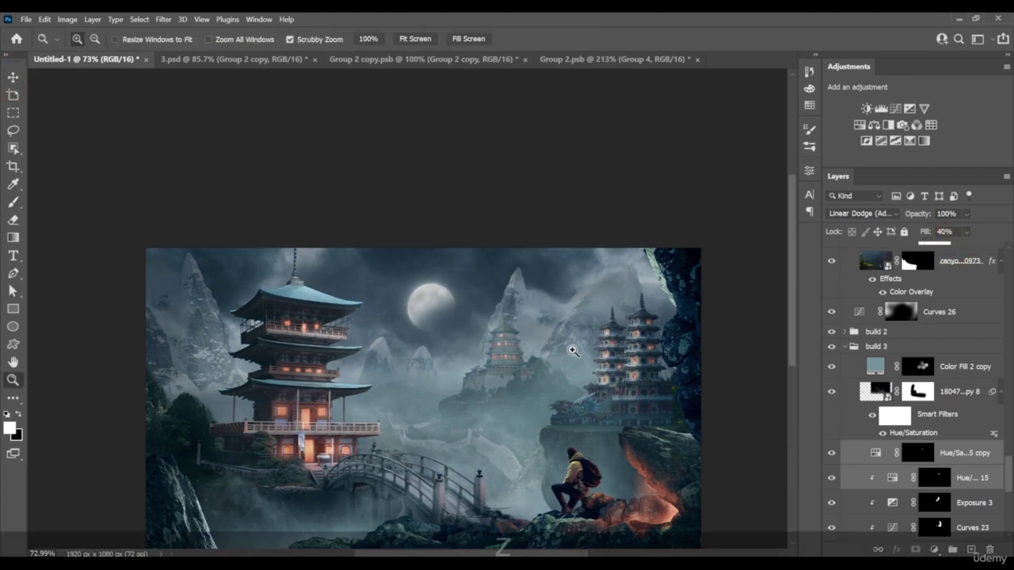
pyautogui.moveTo(576, 351)
pyautogui.mouseDown()
pyautogui.moveTo(523, 351)
pyautogui.moveTo(564, 361)
pyautogui.mouseUp()
pyautogui.press('space')
pyautogui.moveTo(599, 396); pyautogui.dragTo(615, 346)
pyautogui.press('z')
pyautogui.press('space')
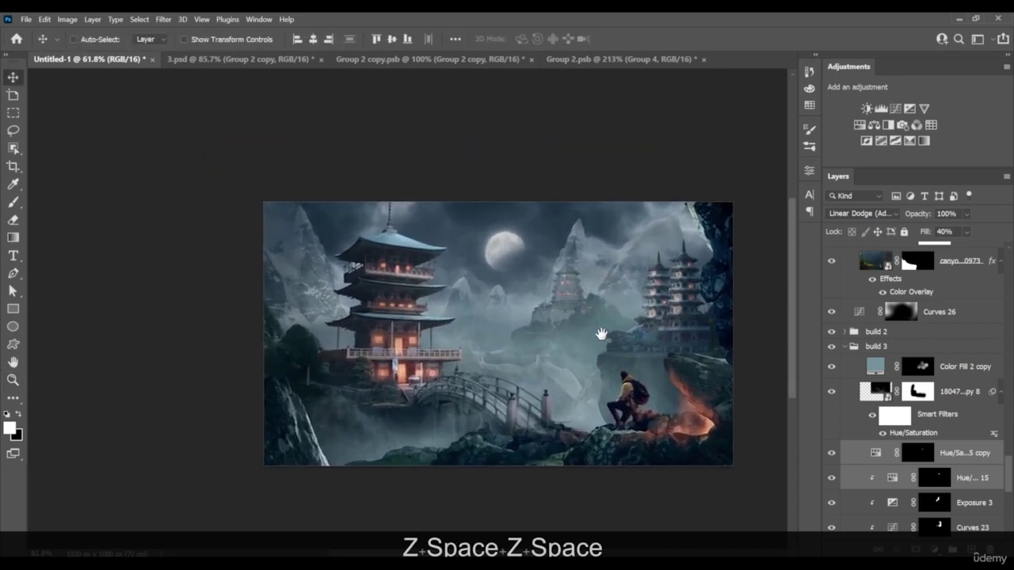
# Collapse the forground layer group near the top of the layer stack
pyautogui.scroll(10, 917, 346)
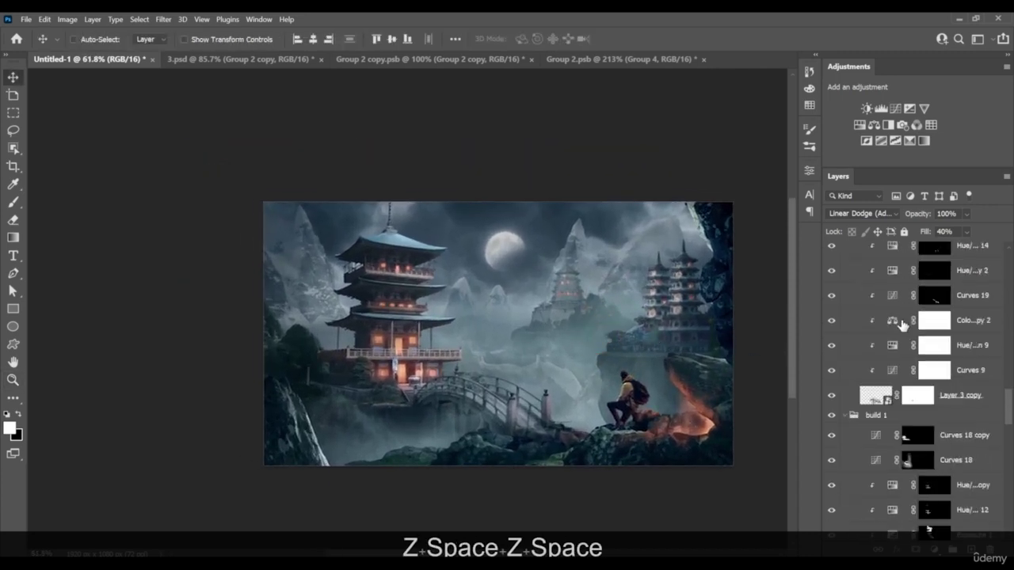
pyautogui.click(845, 274)
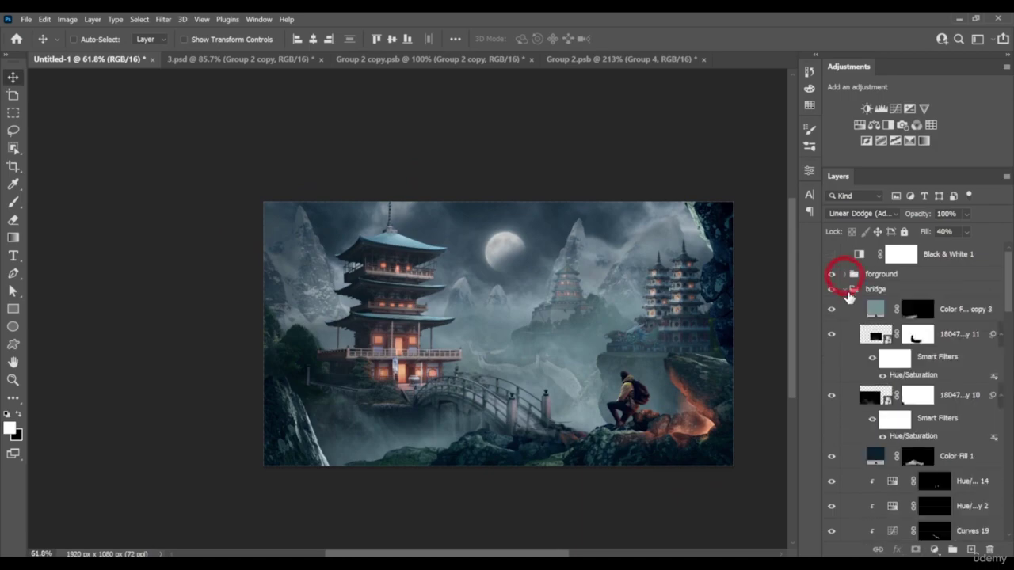